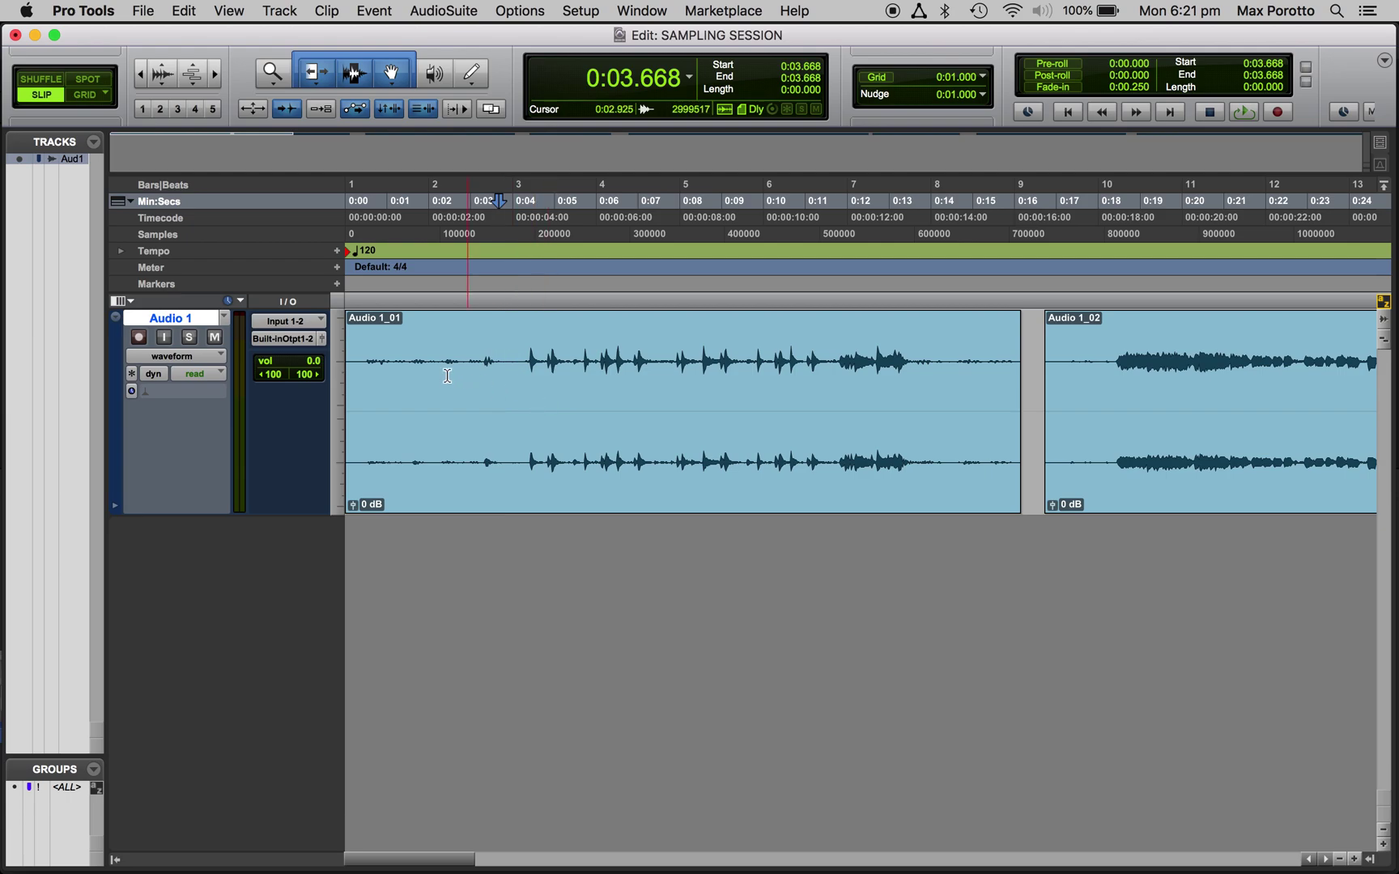
Audition clip Audio 1_01 from about 0:04 and clip Audio 1_02 from about 0:18 and 0:23.
{"action": "key", "text": "space"}
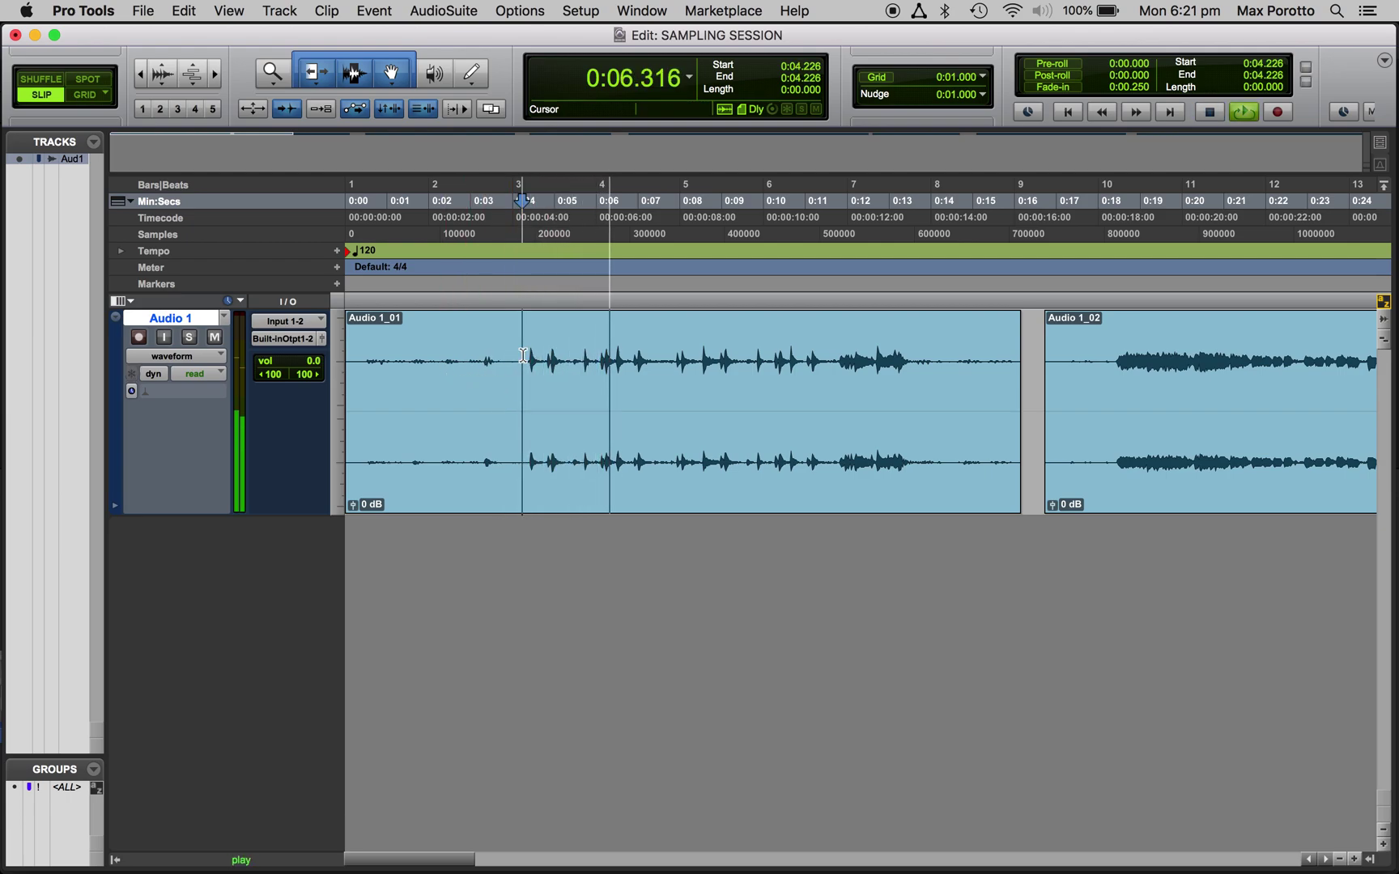
{"action": "key", "text": "space"}
{"action": "scroll", "coordinate": [816, 599], "scroll_direction": "right", "scroll_amount": 5}
{"action": "scroll", "coordinate": [817, 591], "scroll_direction": "right", "scroll_amount": 5}
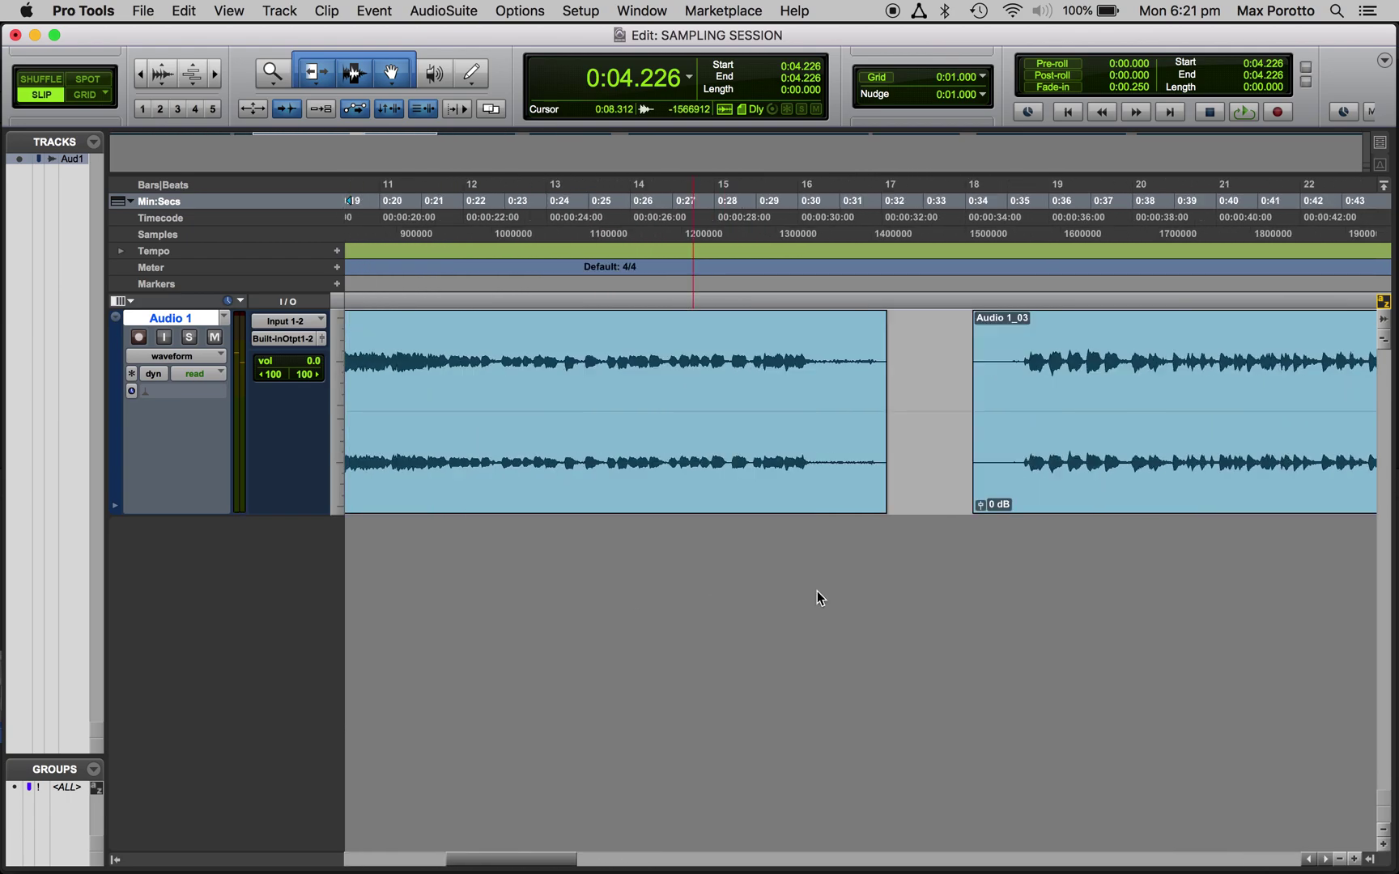
{"action": "scroll", "coordinate": [816, 591], "scroll_direction": "left", "scroll_amount": 10}
{"action": "scroll", "coordinate": [816, 591], "scroll_direction": "right", "scroll_amount": 3}
{"action": "left_click", "coordinate": [829, 318]}
{"action": "key", "text": "space"}
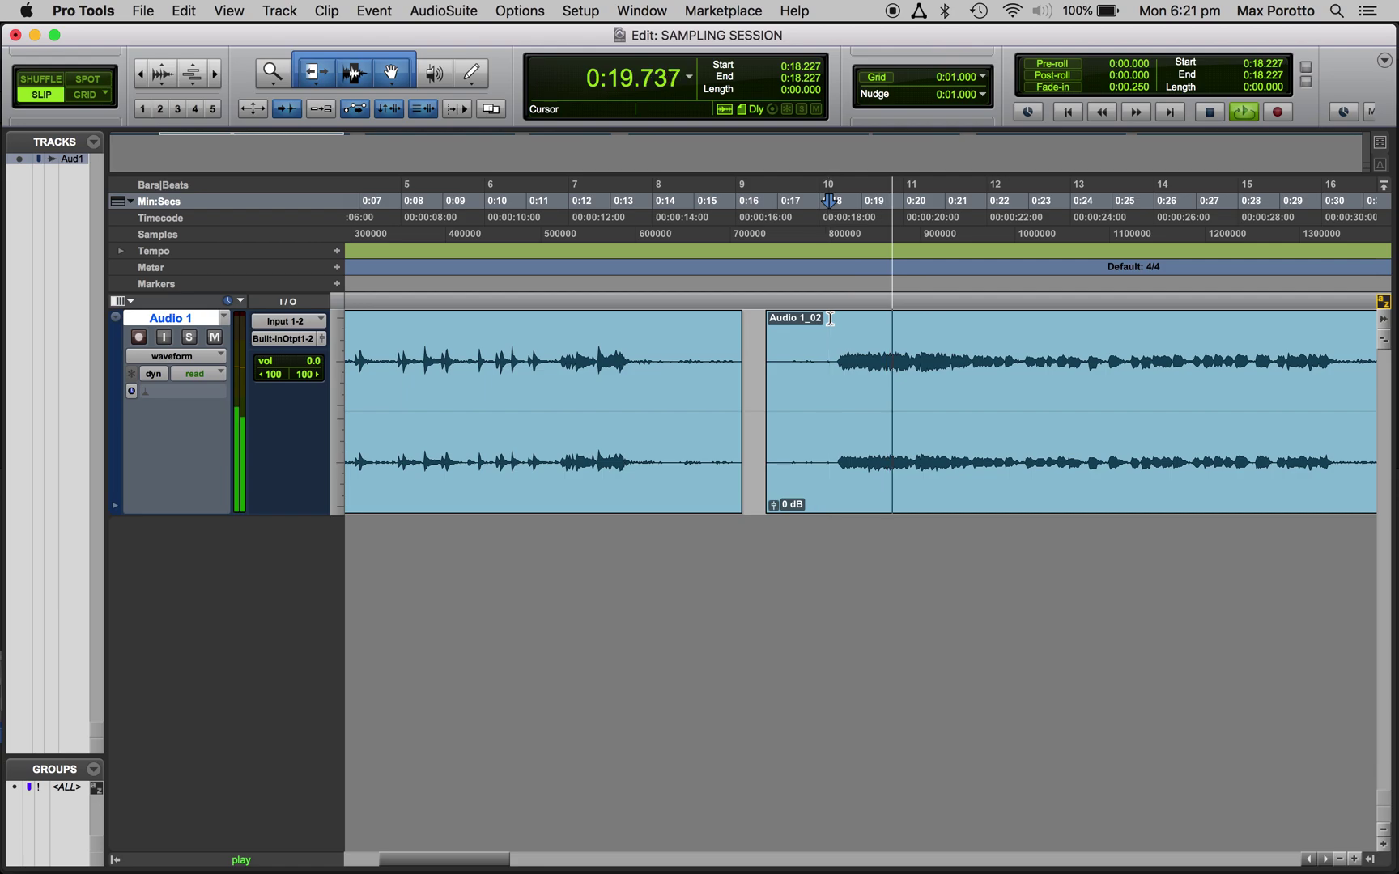
{"action": "left_click", "coordinate": [1024, 358]}
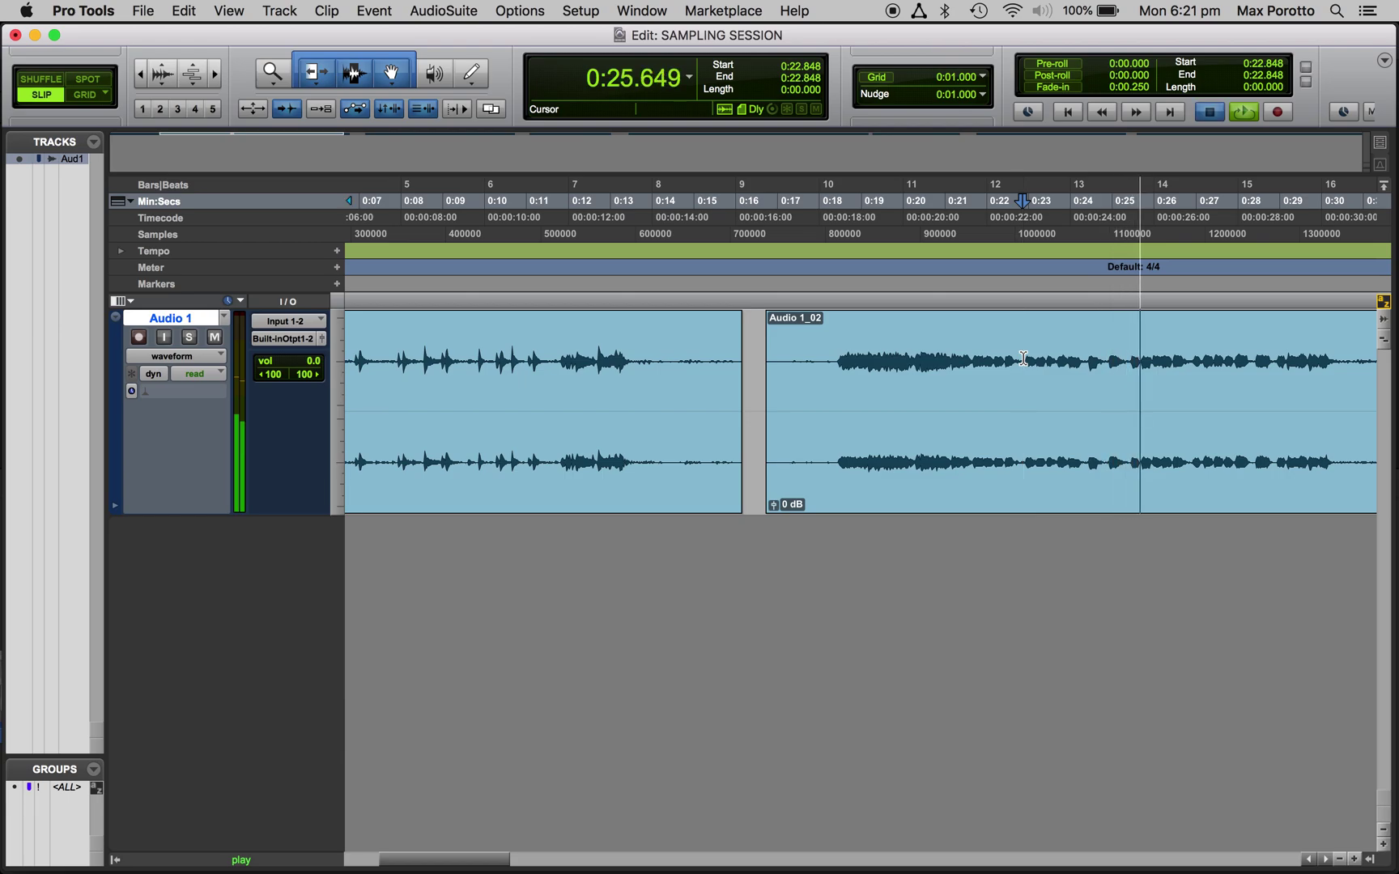
{"action": "key", "text": "space"}
Audition clip Audio 1_03 from about 0:40.
{"action": "scroll", "coordinate": [984, 666], "scroll_direction": "right", "scroll_amount": 10}
{"action": "scroll", "coordinate": [983, 665], "scroll_direction": "left", "scroll_amount": 10}
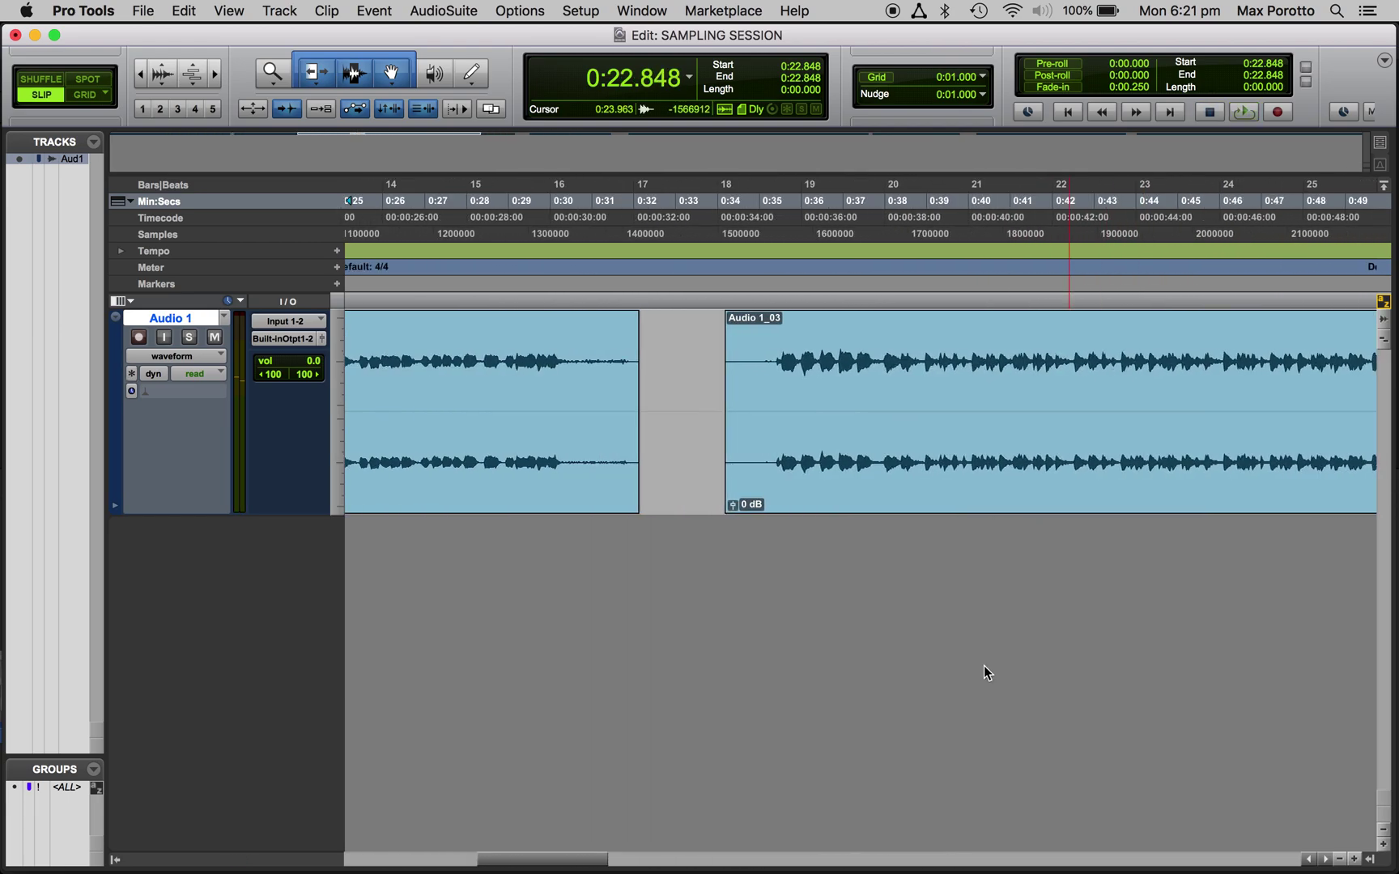
{"action": "left_click", "coordinate": [973, 342]}
{"action": "key", "text": "space"}
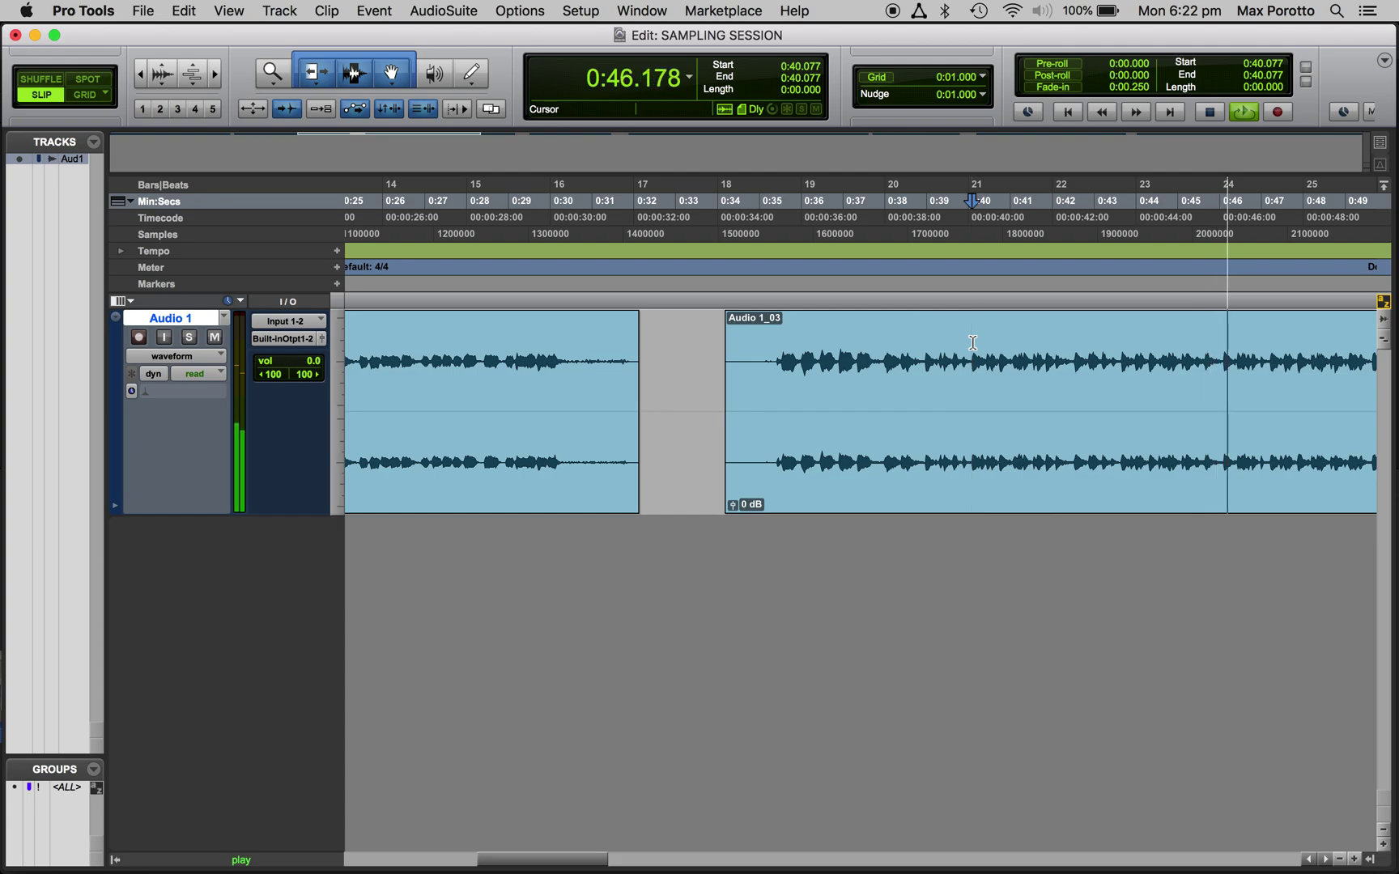
{"action": "key", "text": "space"}
Audition clip Audio 1_04 from about 1:01, with a wider stretch of the timeline in view.
{"action": "scroll", "coordinate": [1042, 608], "scroll_direction": "right", "scroll_amount": 15}
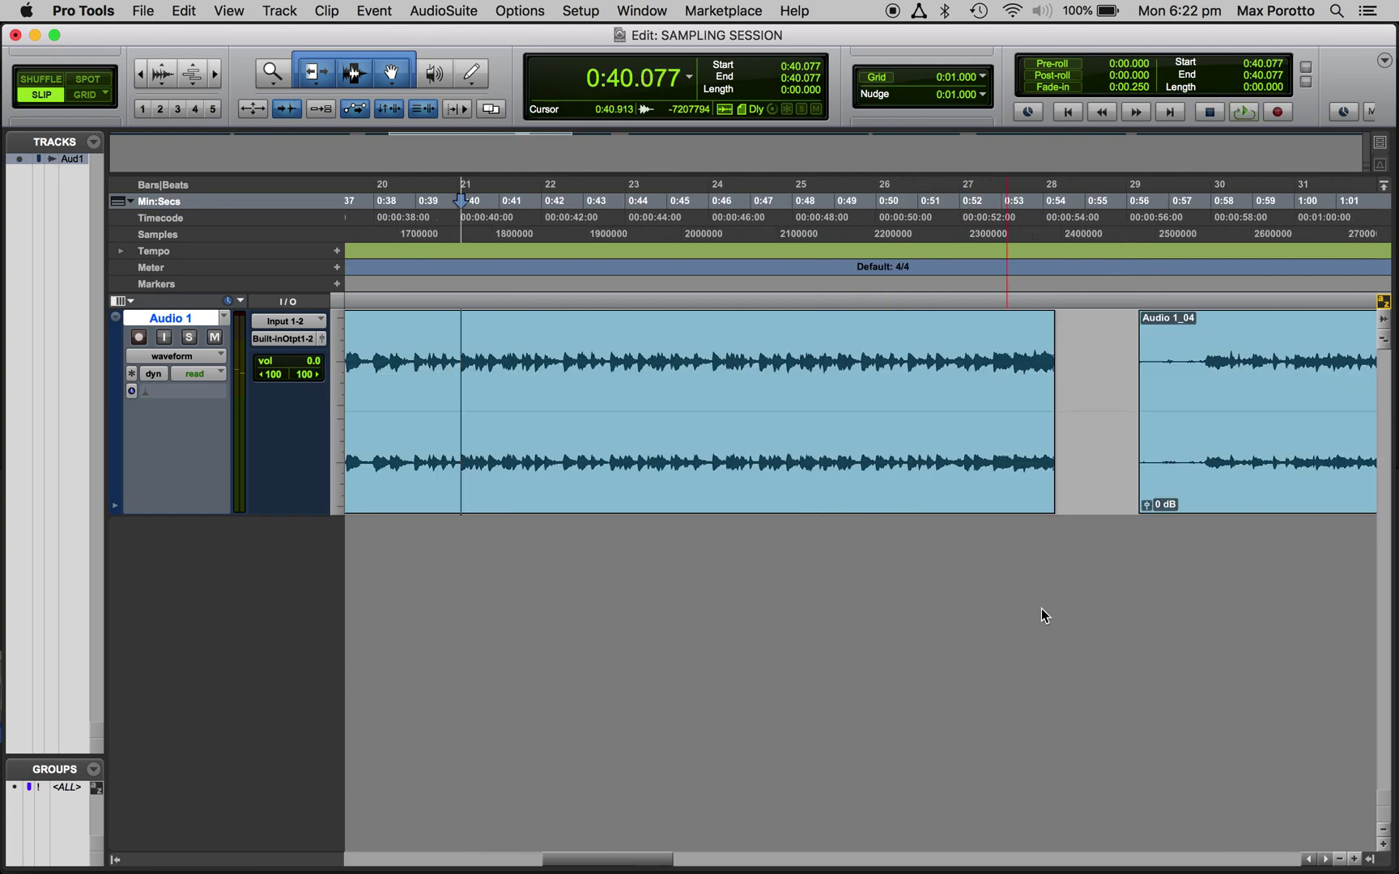
{"action": "scroll", "coordinate": [1042, 608], "scroll_direction": "left", "scroll_amount": 7}
{"action": "left_click", "coordinate": [956, 357]}
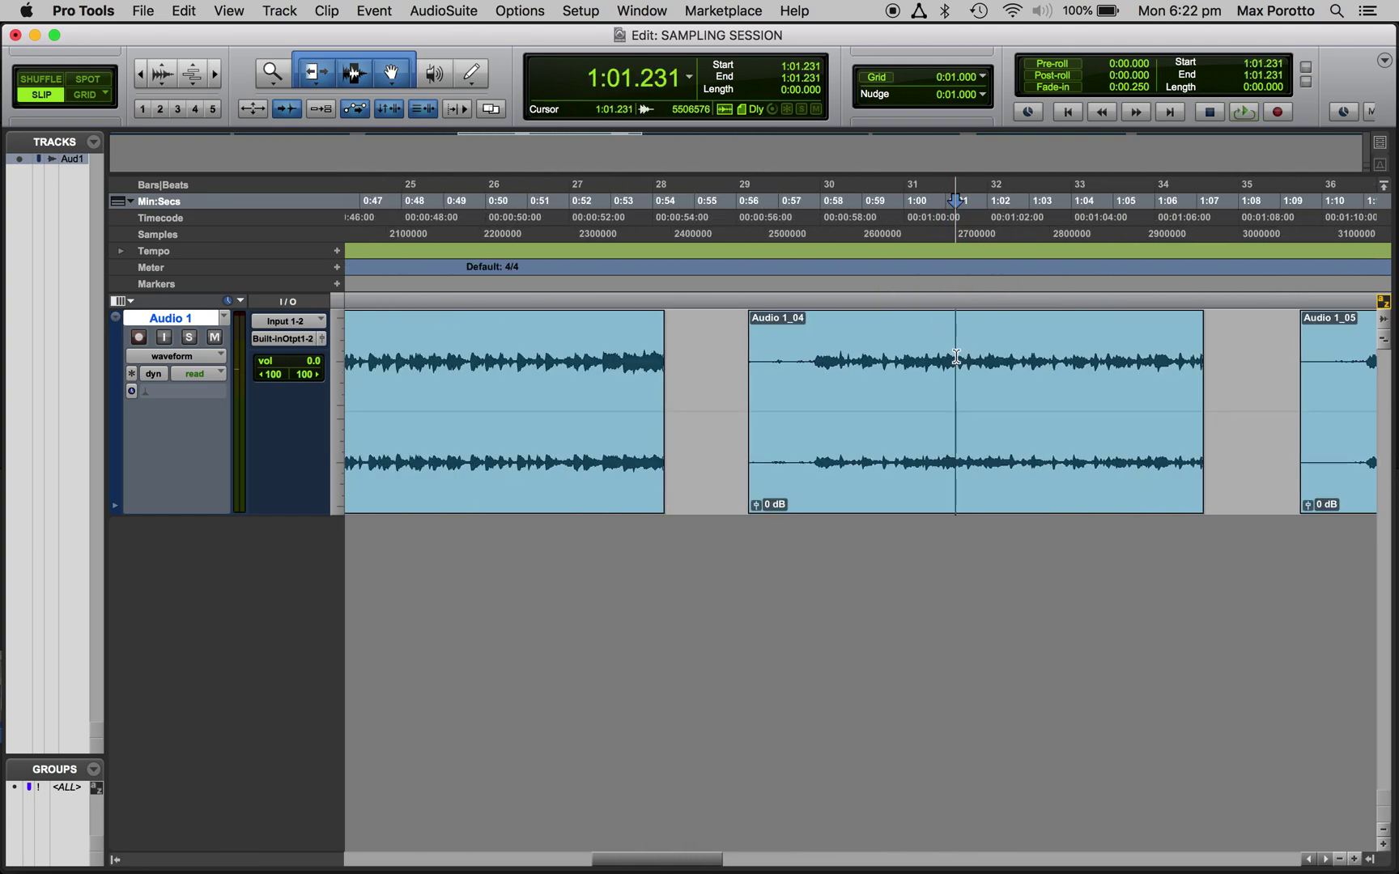
{"action": "key", "text": "r"}
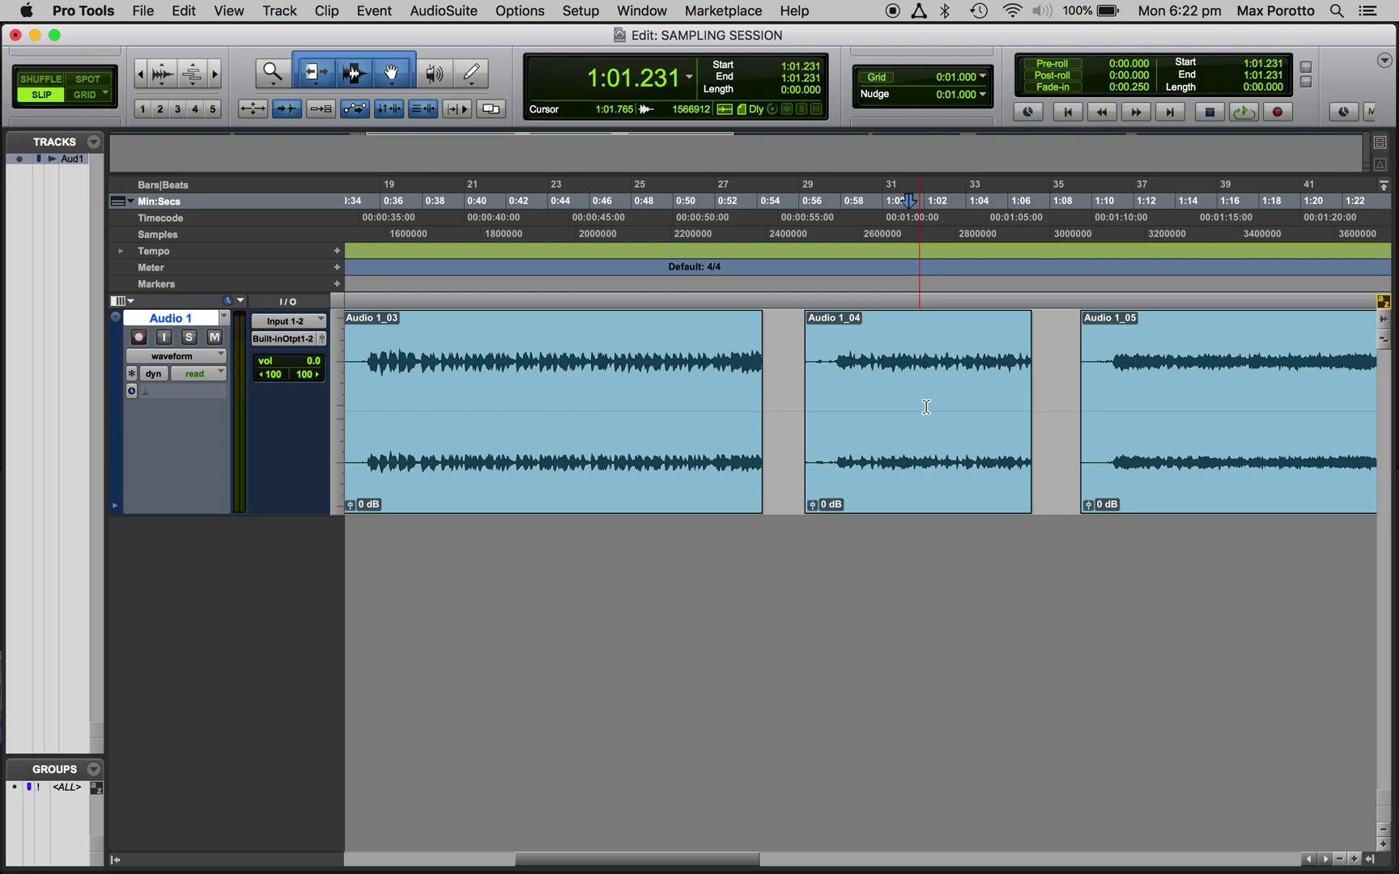
{"action": "key", "text": "space"}
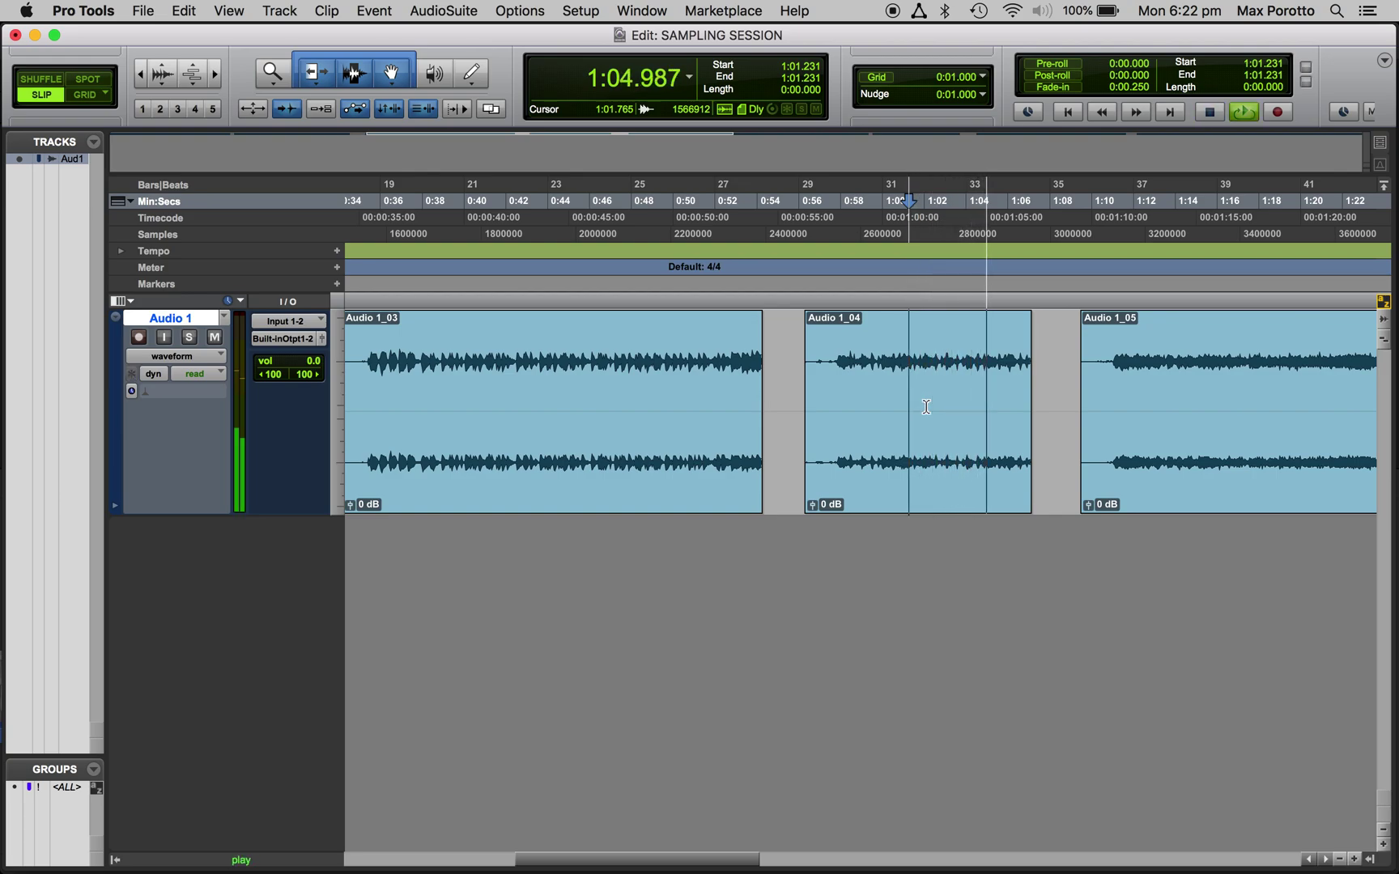
{"action": "key", "text": "space"}
Audition clip Audio 1_05 from about 1:13 and again from about 1:23.
{"action": "left_click", "coordinate": [1166, 342]}
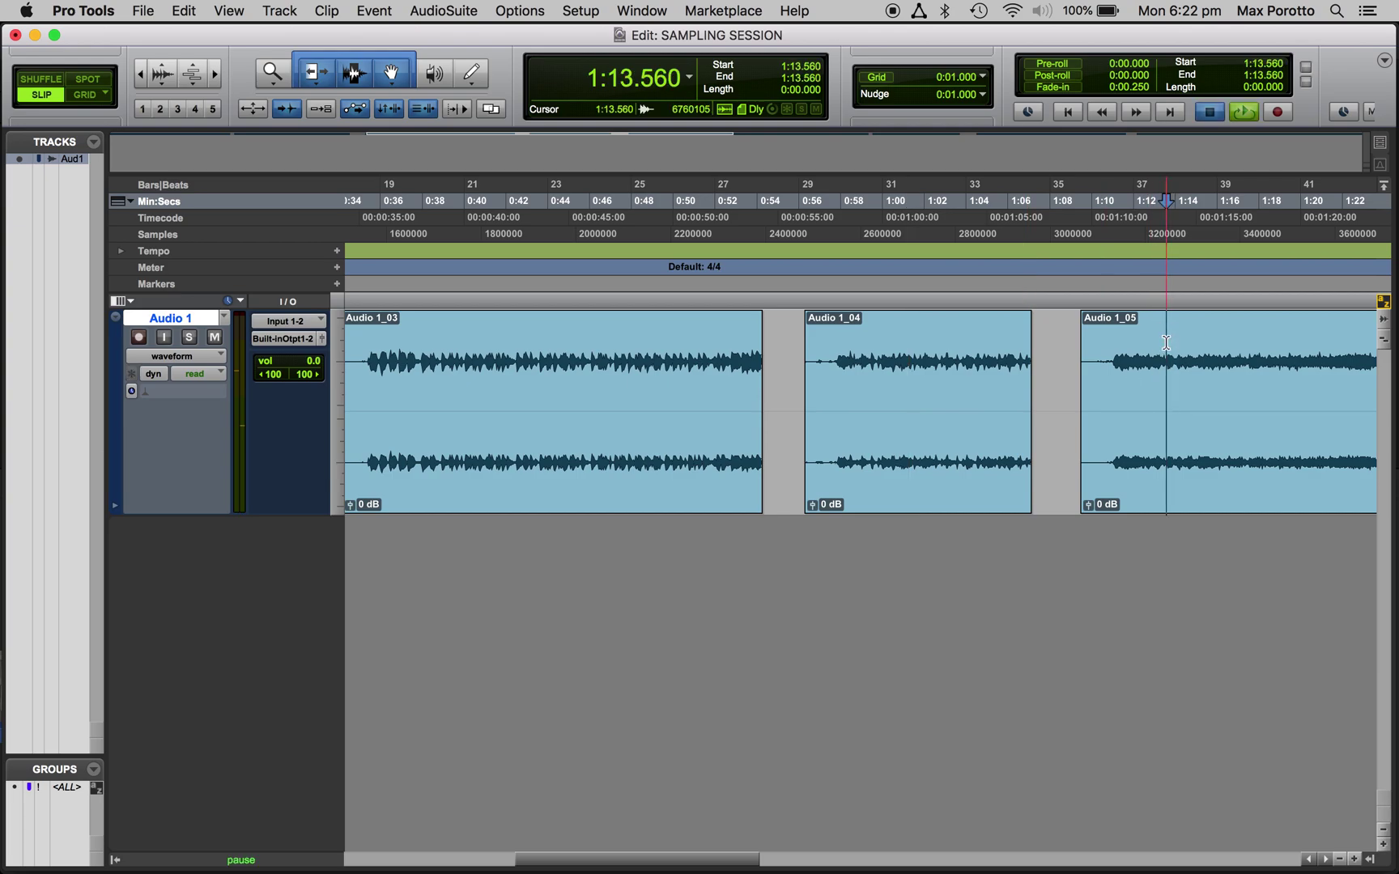
{"action": "key", "text": "space"}
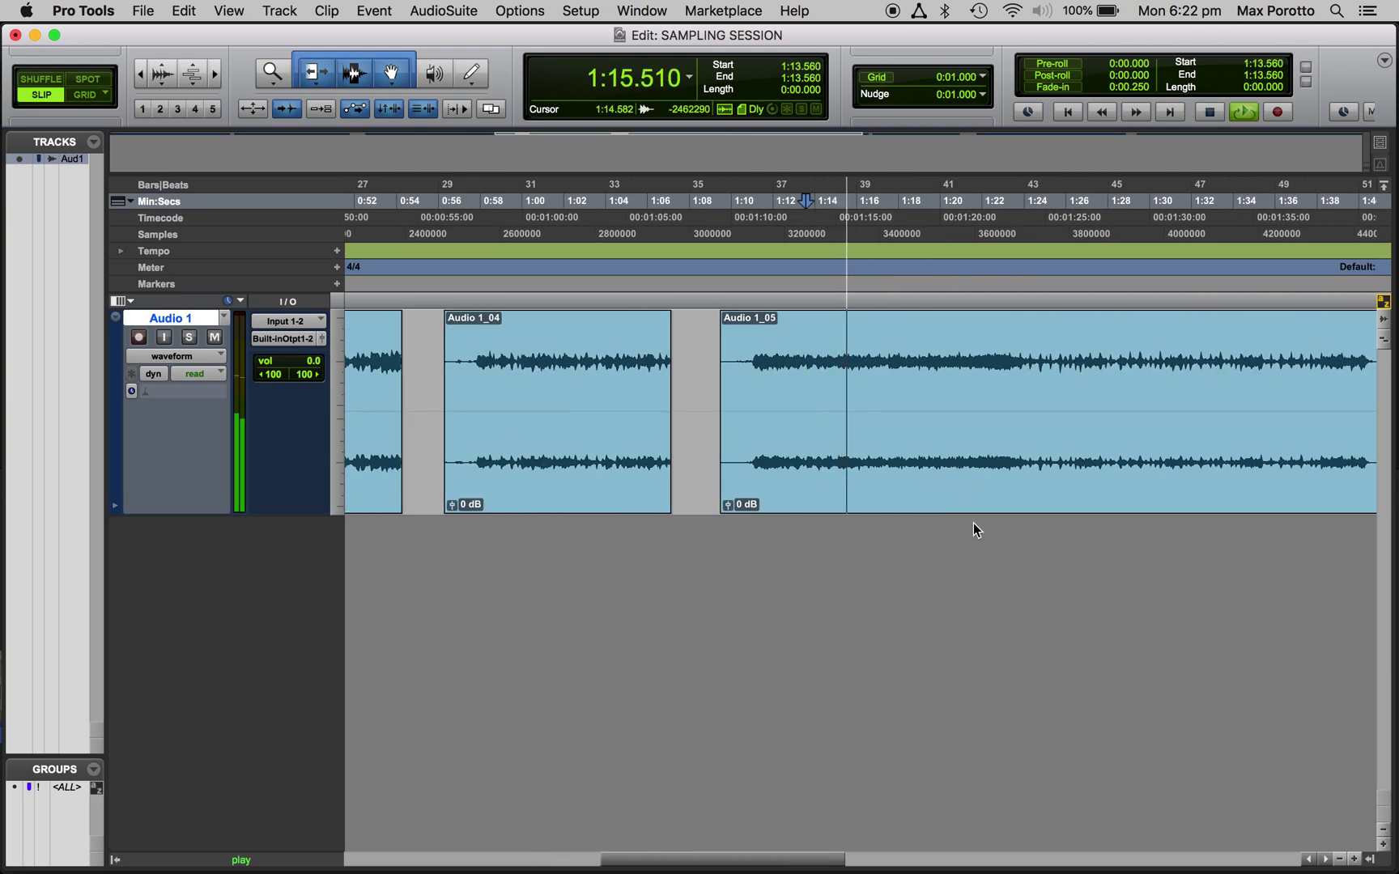
{"action": "left_click", "coordinate": [1011, 356]}
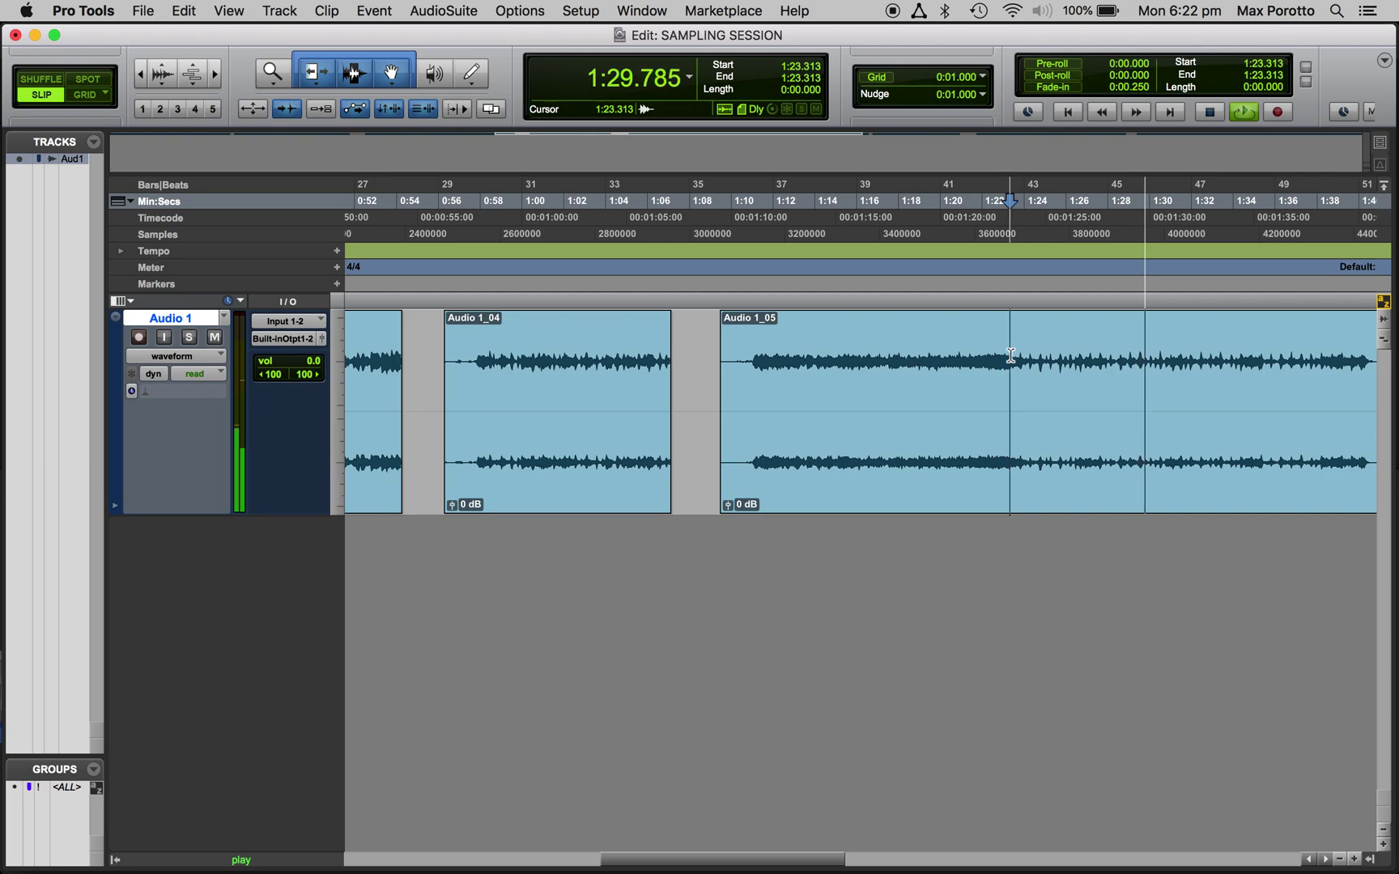
{"action": "key", "text": "space"}
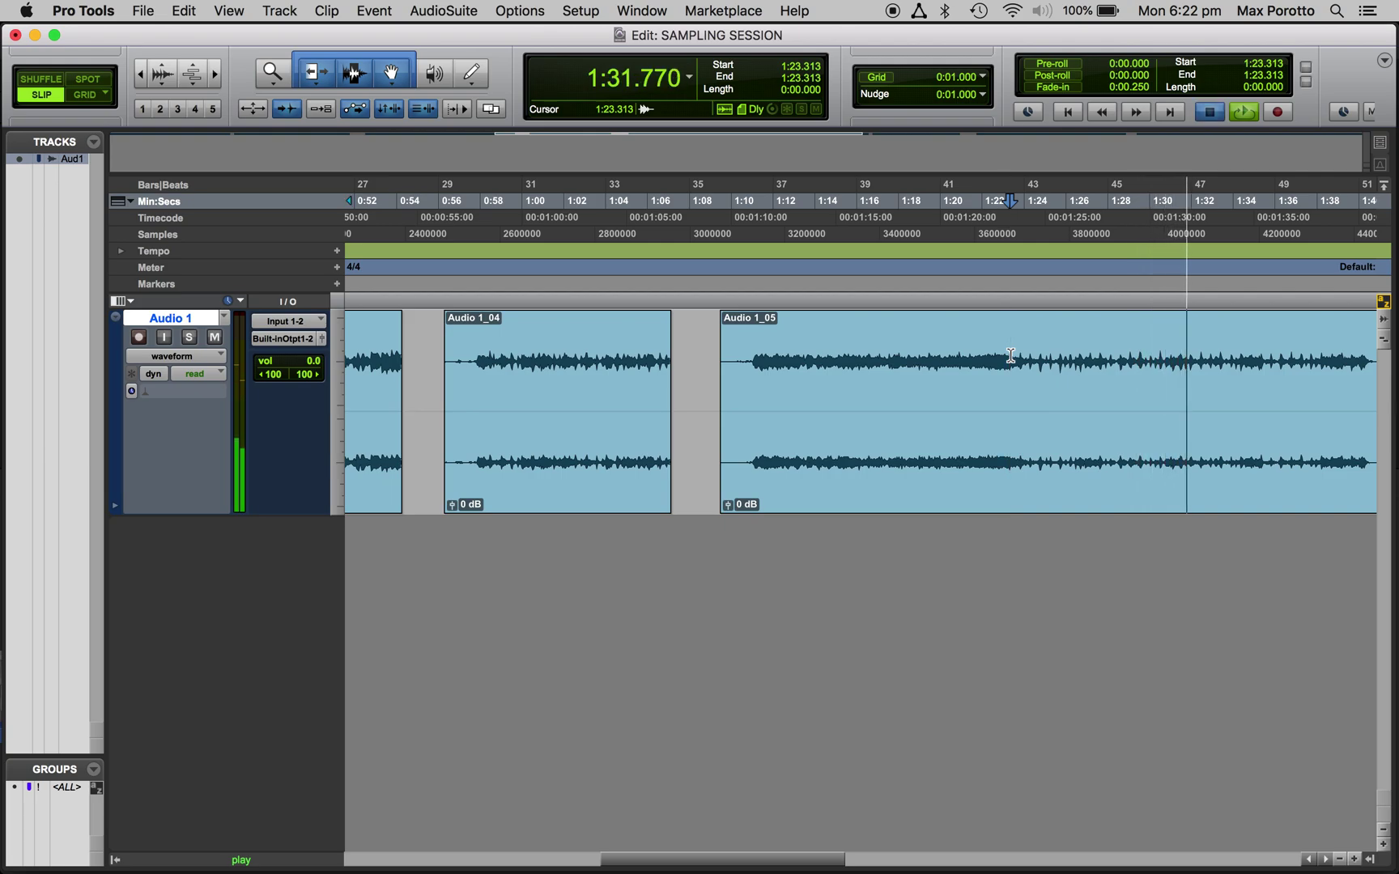
Audition clips Audio 1_06 from about 1:47 and Audio 1_07 from about 1:59, and return to the session start.
{"action": "scroll", "coordinate": [1018, 376], "scroll_direction": "right", "scroll_amount": 10}
{"action": "left_click", "coordinate": [837, 350]}
{"action": "key", "text": "space"}
{"action": "key", "text": "space"}
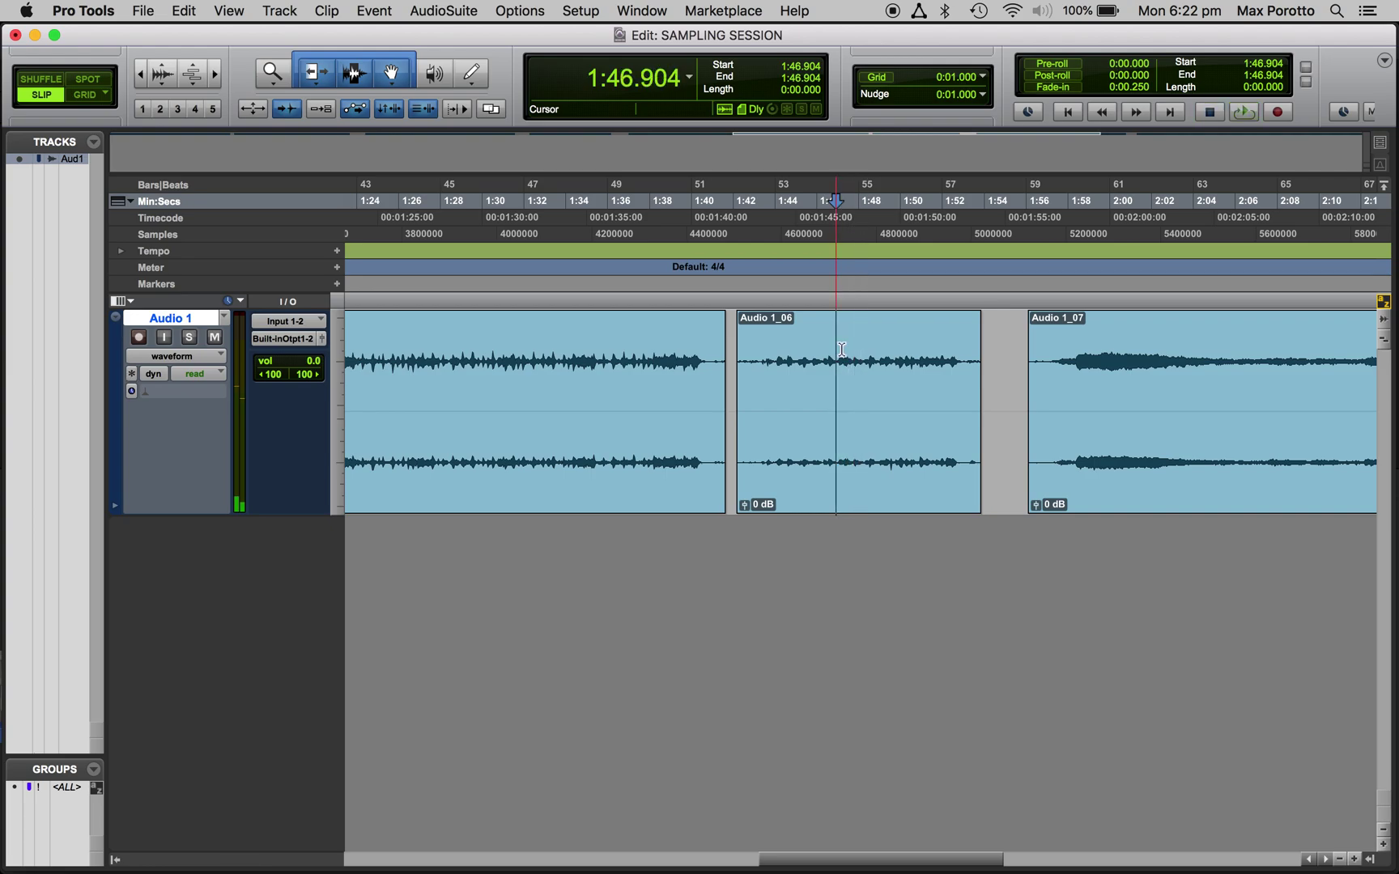
{"action": "left_click", "coordinate": [1082, 348]}
{"action": "key", "text": "space"}
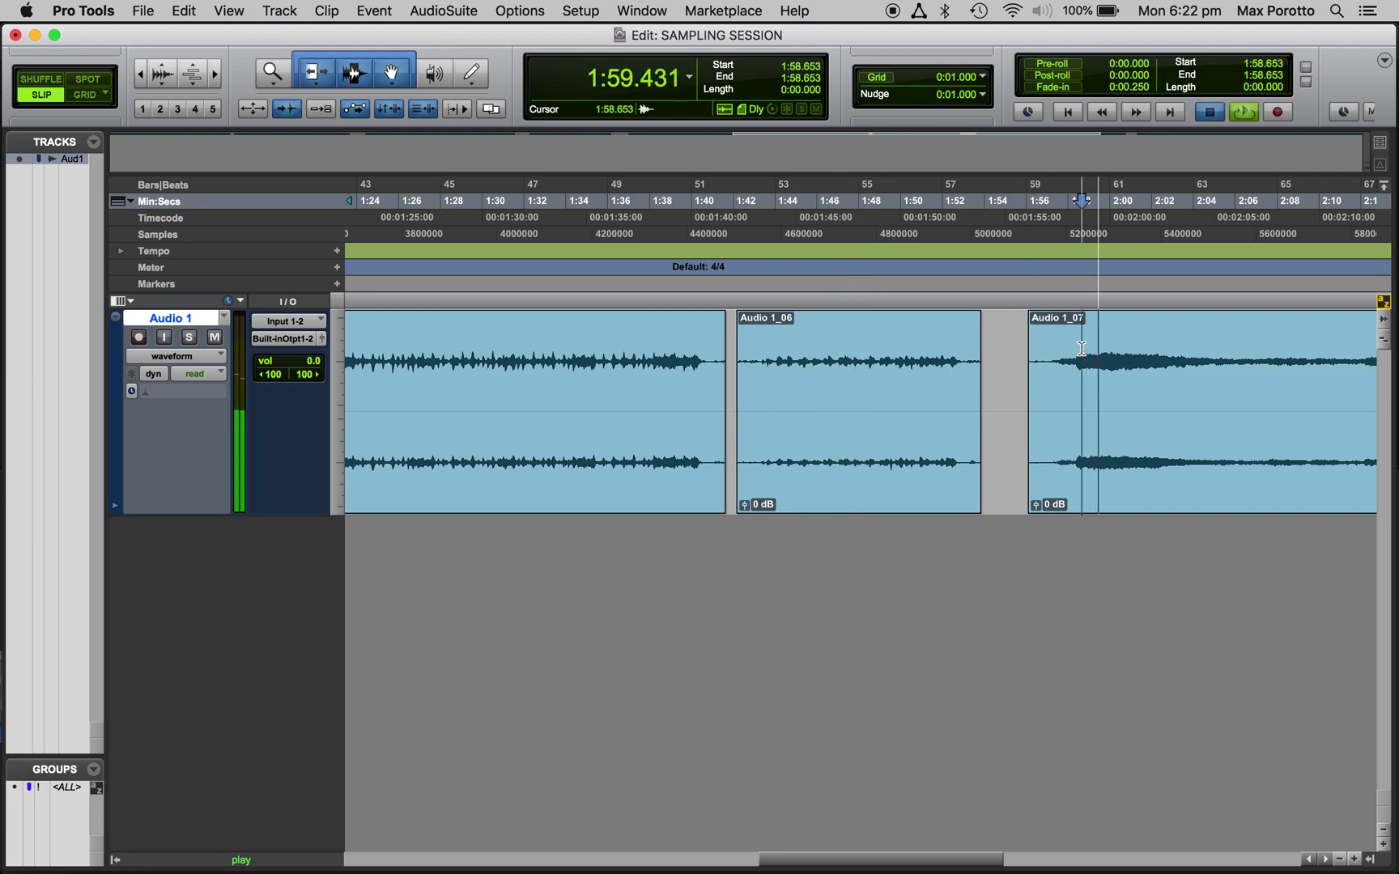
{"action": "key", "text": "space"}
{"action": "key", "text": "Return"}
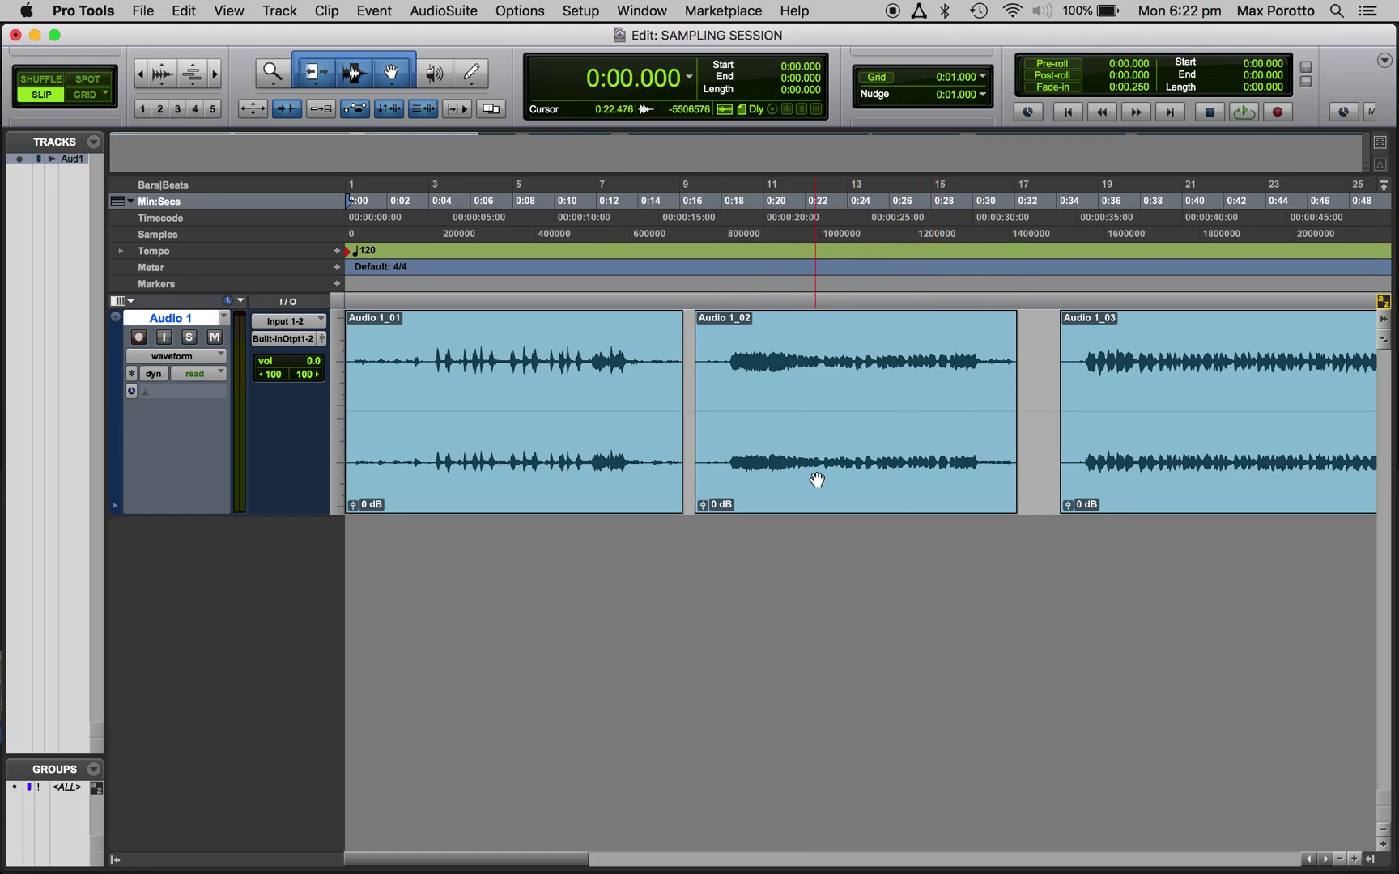
{"action": "left_click", "coordinate": [1383, 305]}
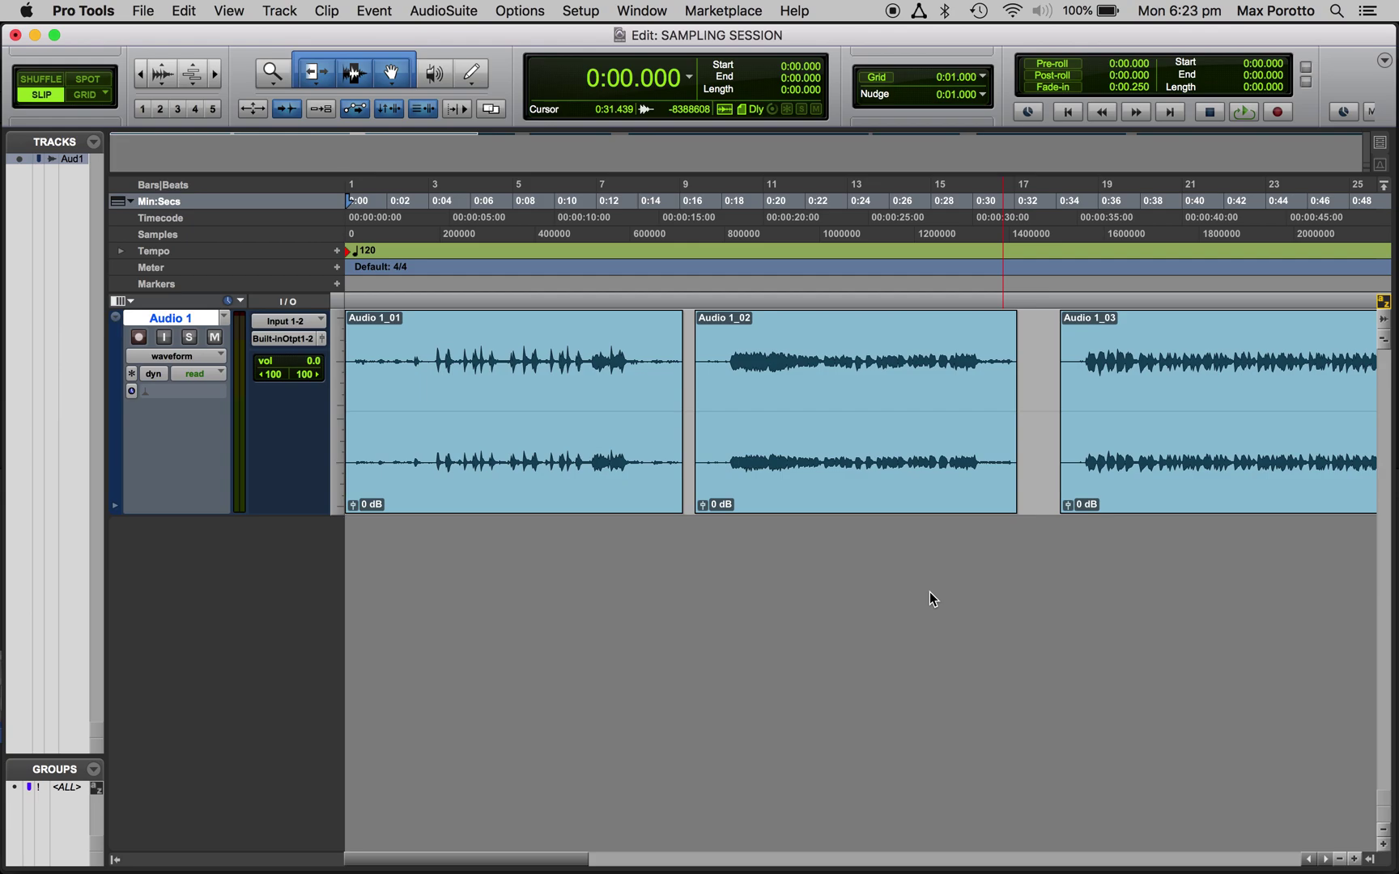
Try separating clip Audio 1_01 at 0:03.993, just before its first loud hit, and undo the split.
{"action": "left_click", "coordinate": [429, 354]}
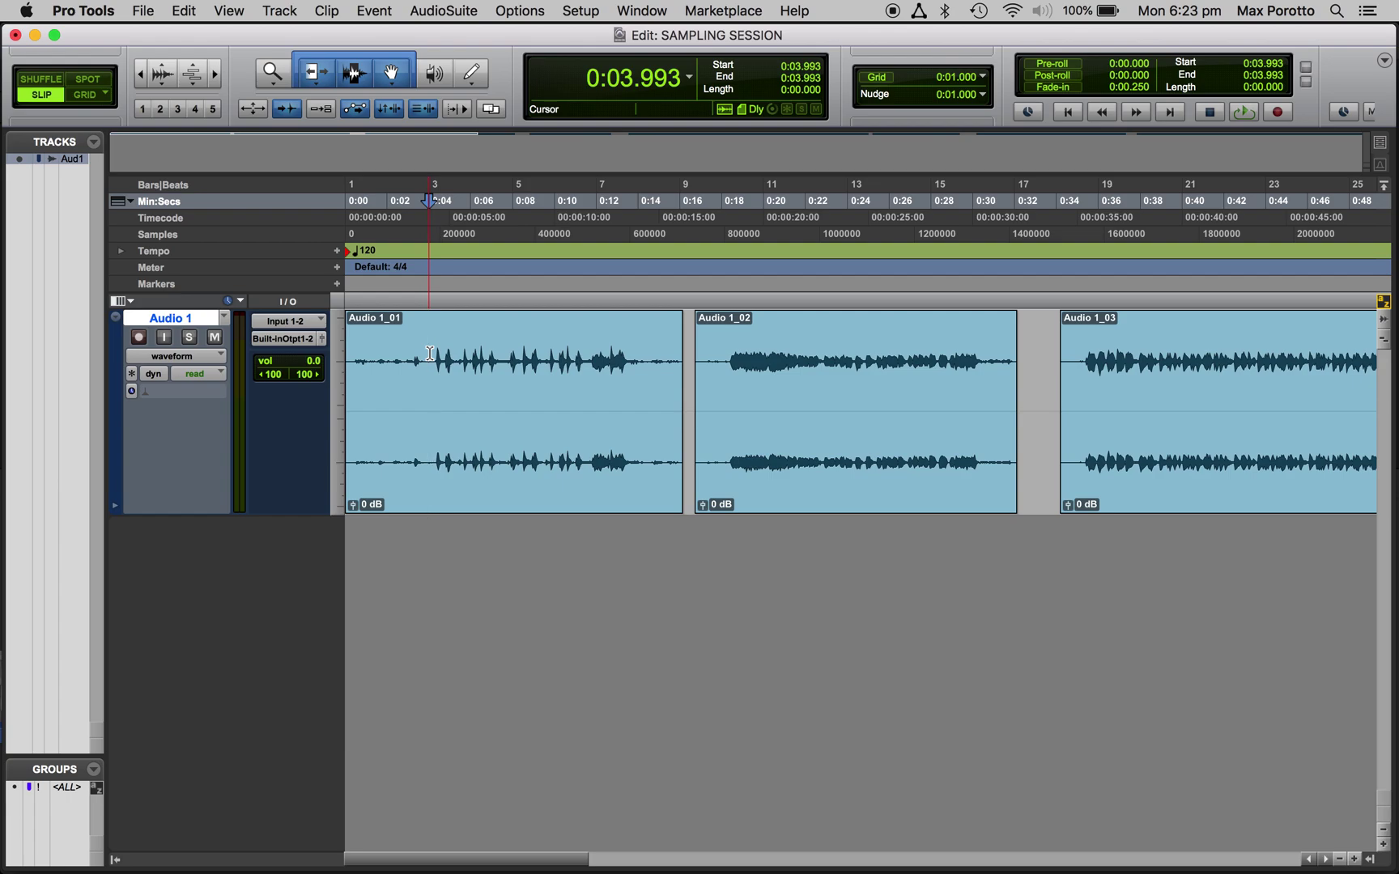
{"action": "key", "text": "b"}
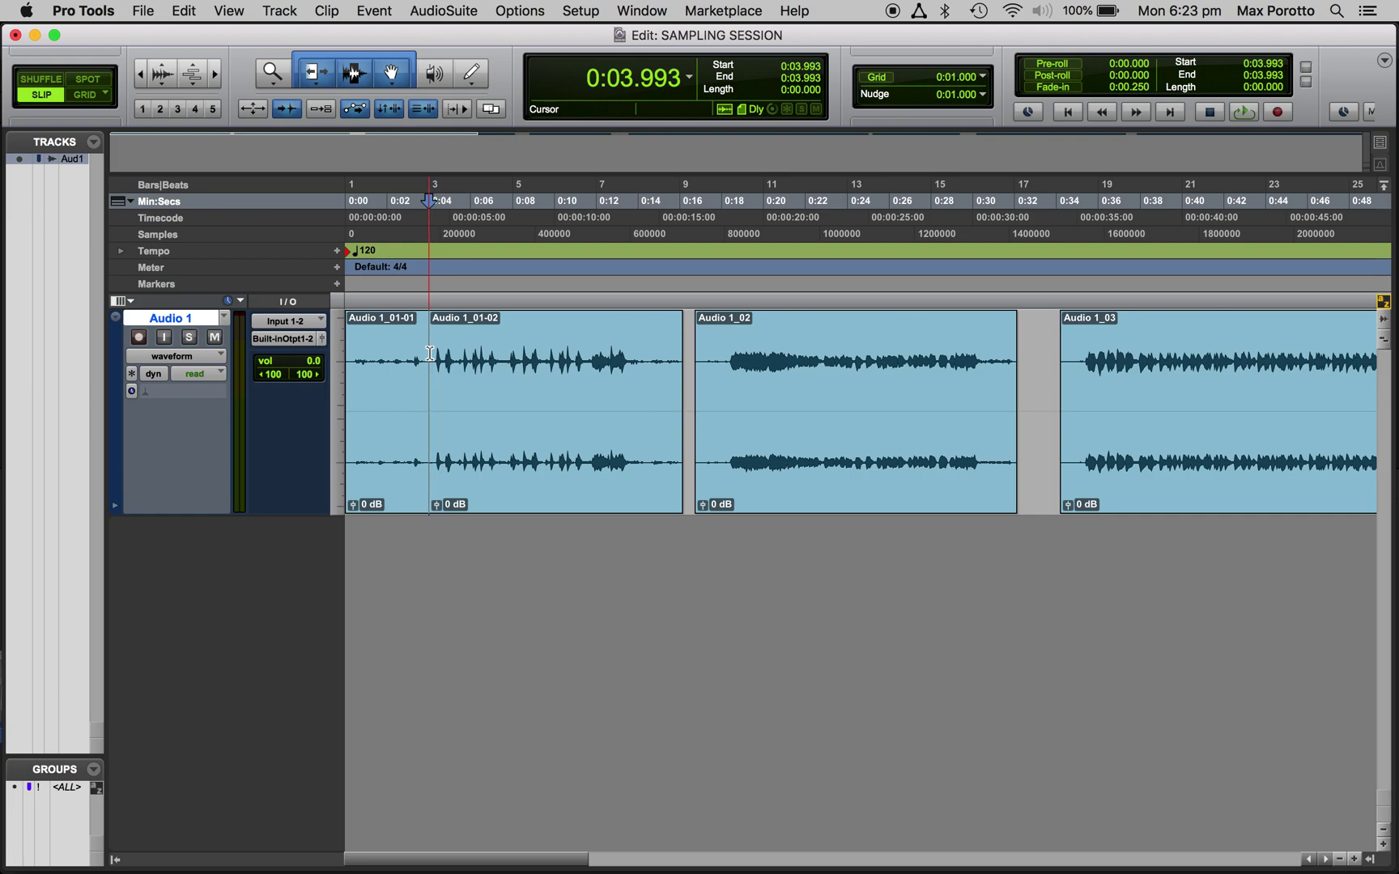
{"action": "key", "text": "super+z"}
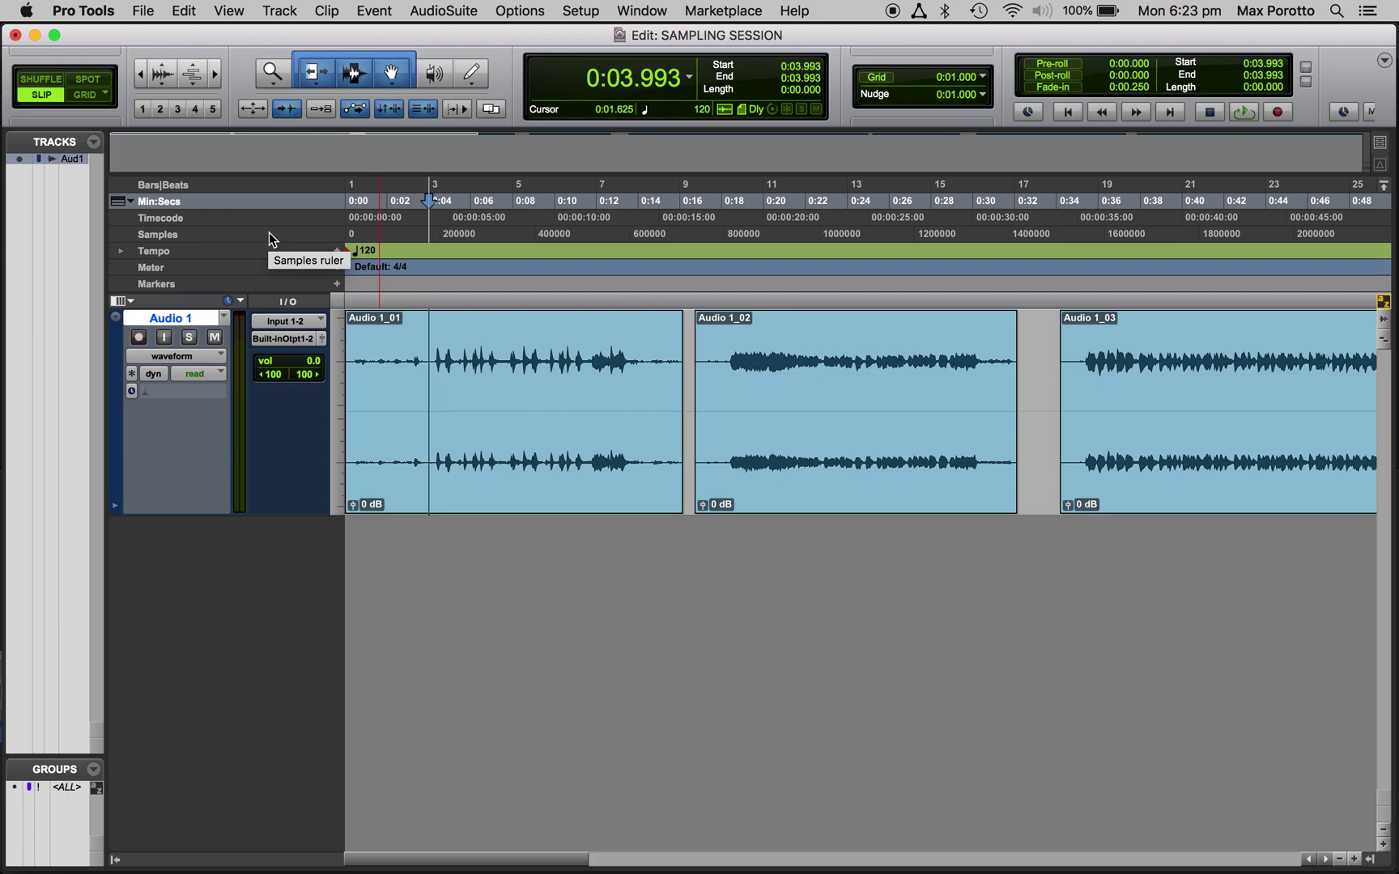
Make Bars|Beats the main time scale and enlarge the audio waveform height by two zoom levels.
{"action": "left_click", "coordinate": [206, 184]}
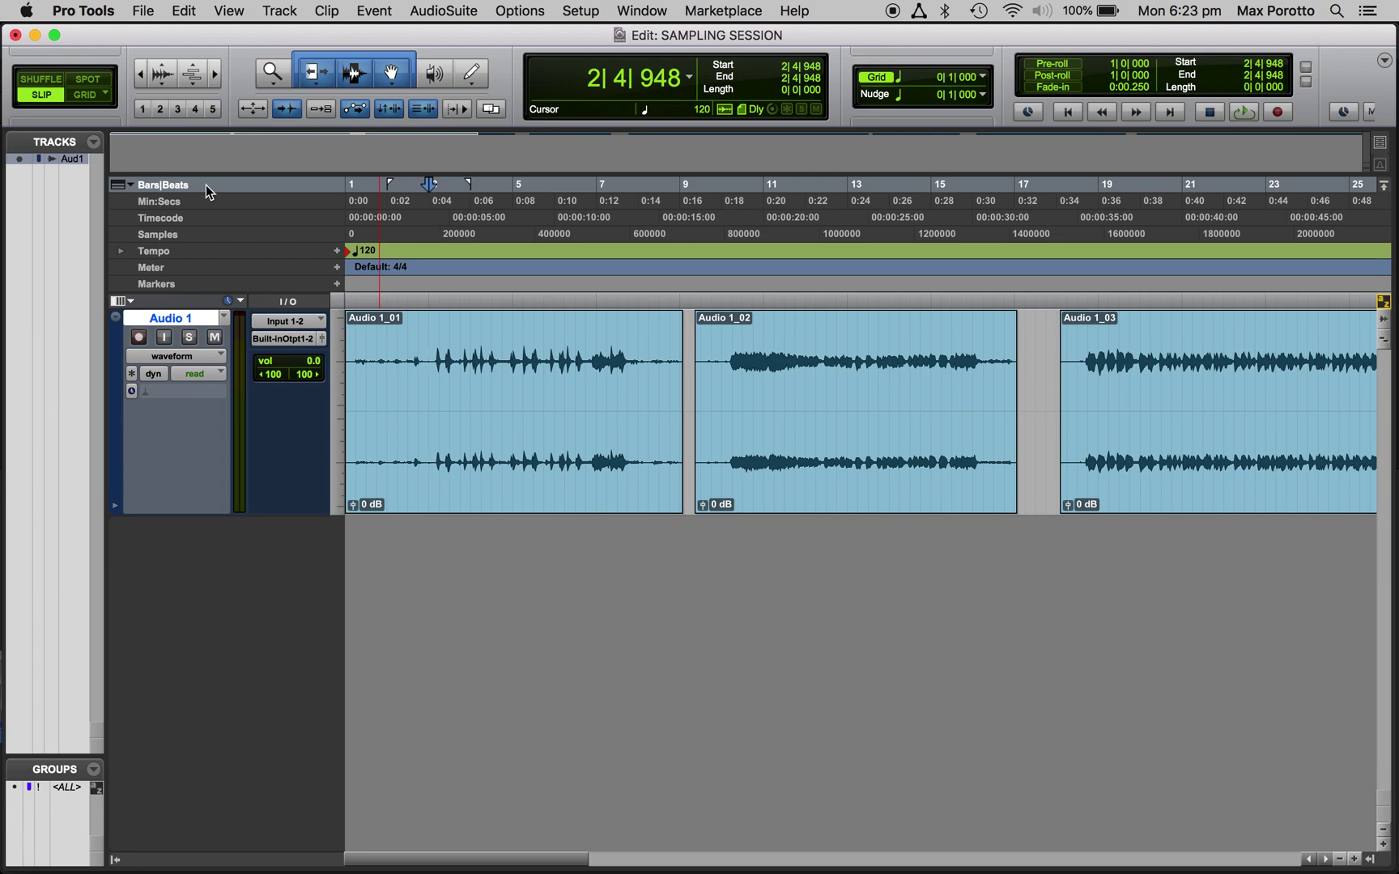
{"action": "key", "text": "super+bracketright"}
{"action": "key", "text": "super+bracketright"}
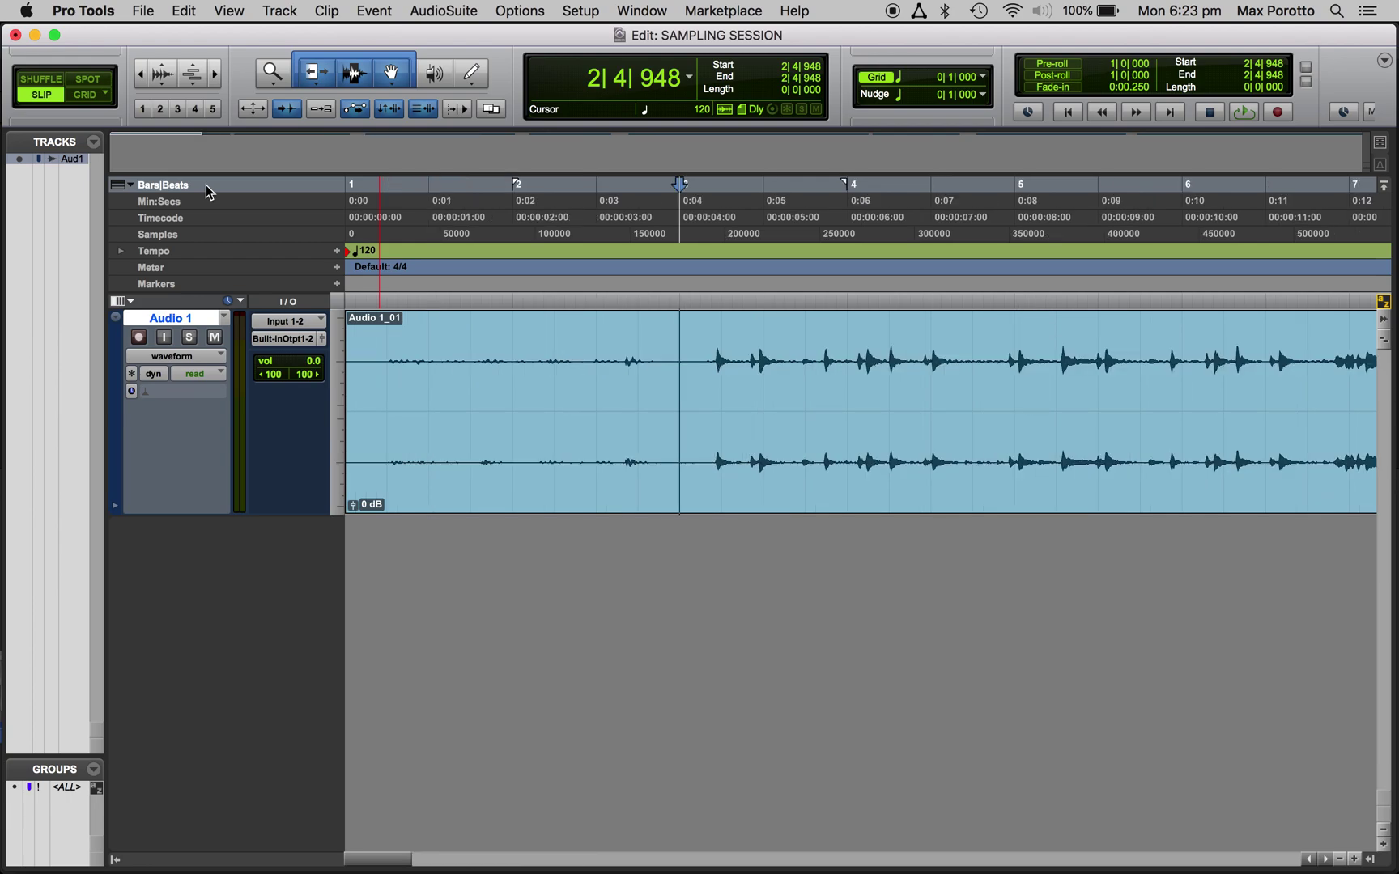
{"action": "key", "text": "super+bracketleft"}
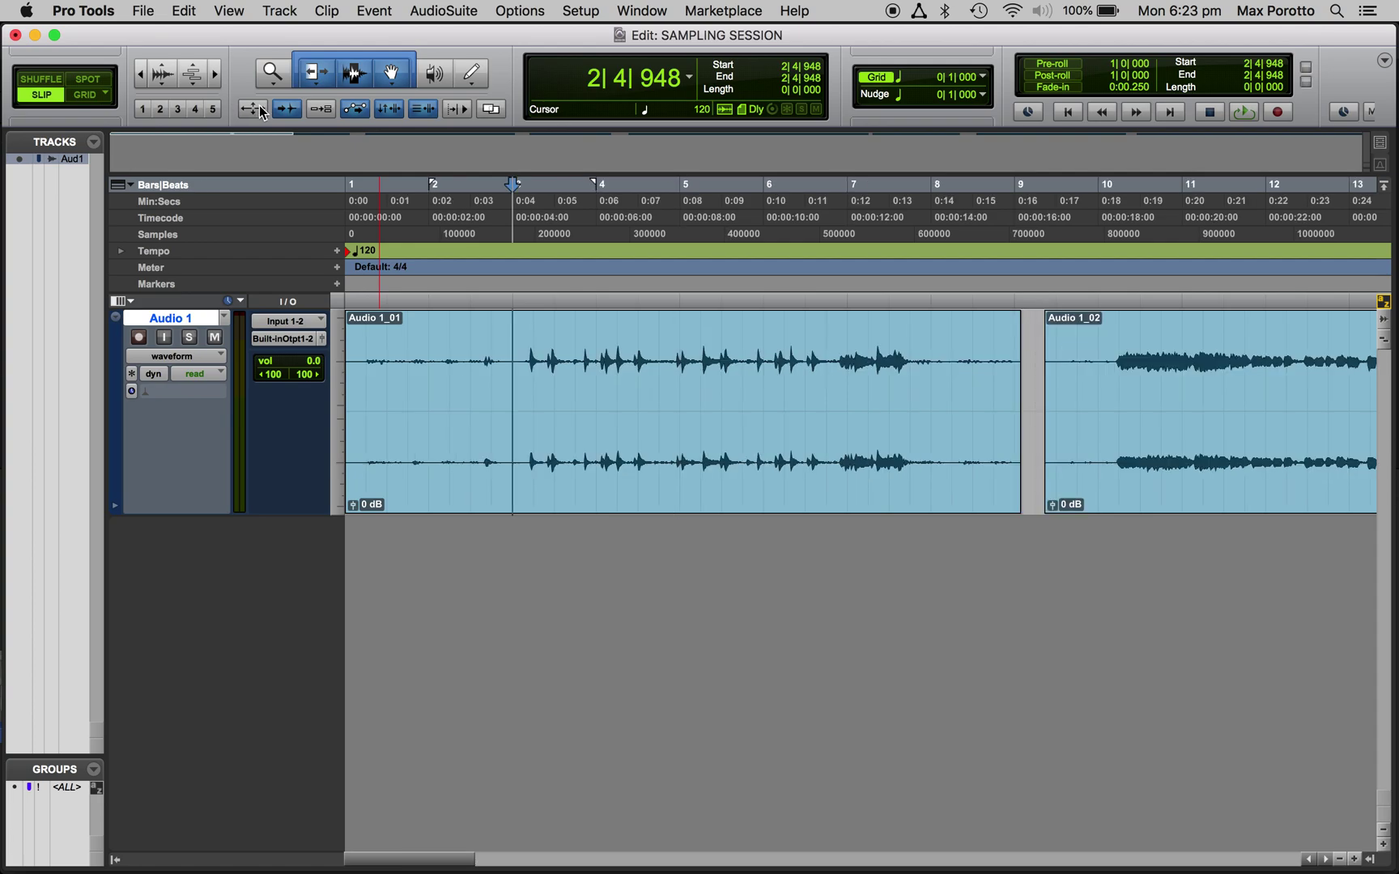
{"action": "left_click", "coordinate": [162, 73]}
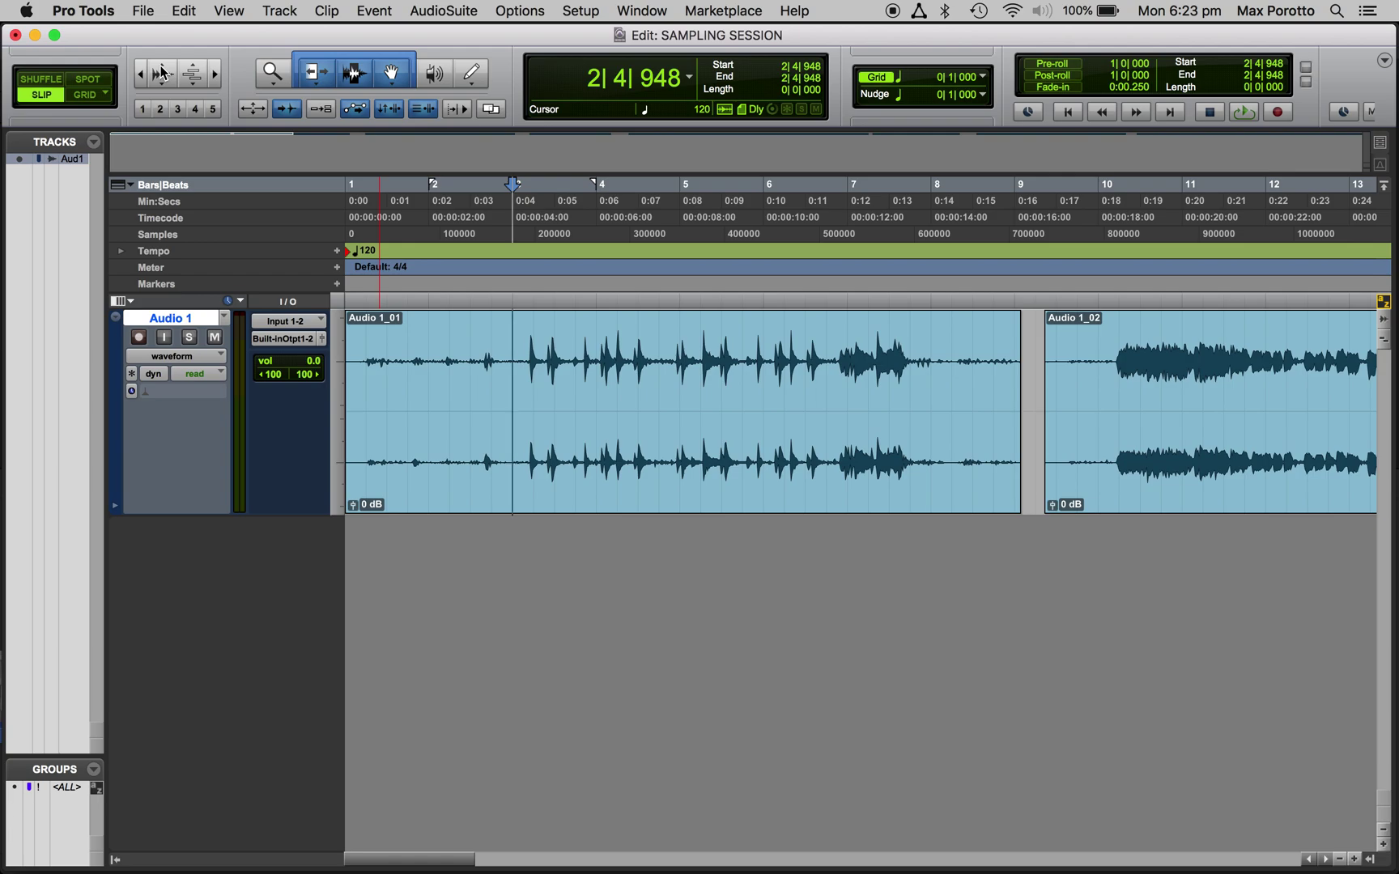
{"action": "left_click", "coordinate": [162, 73]}
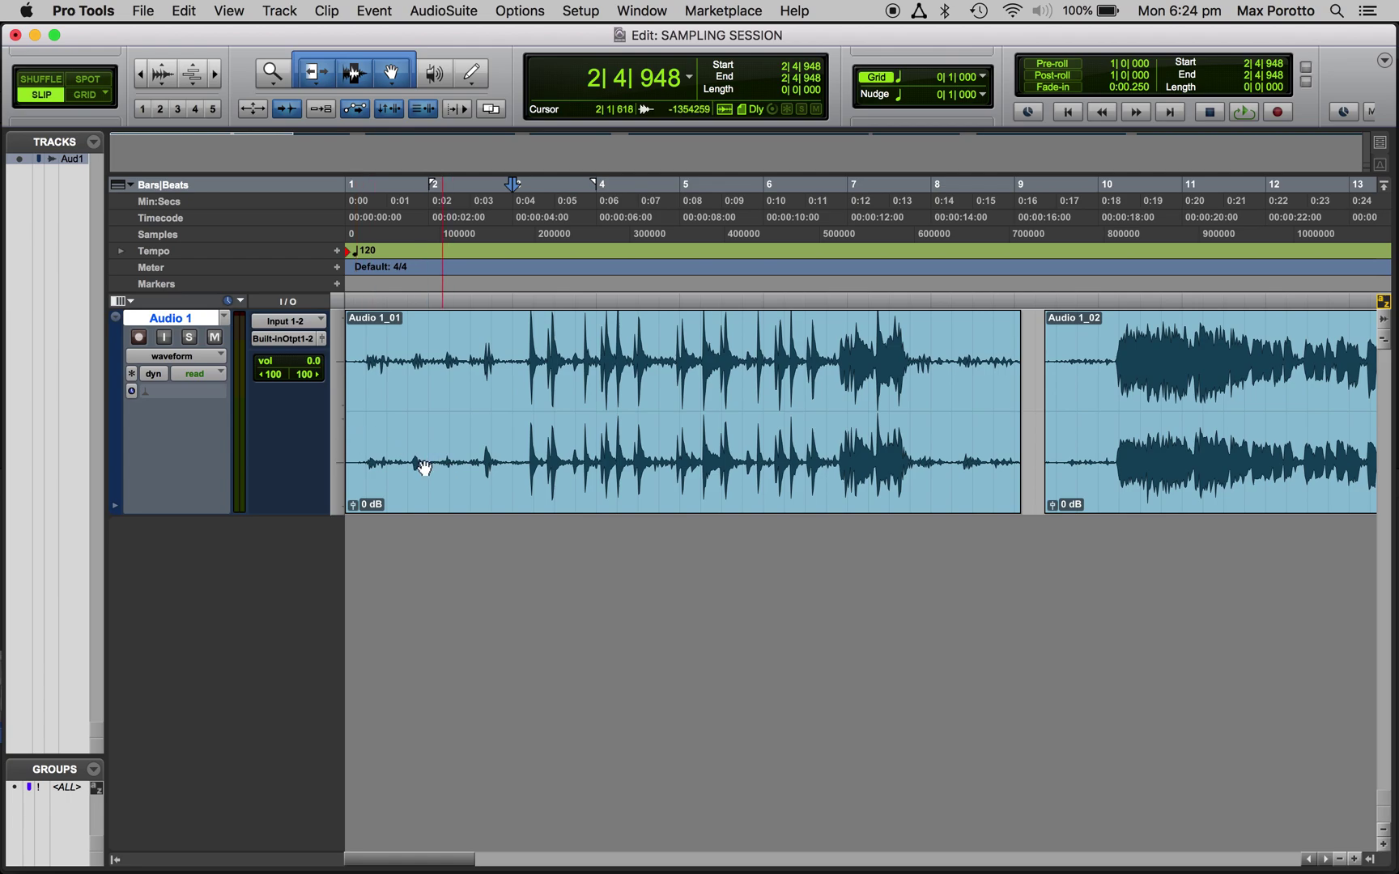
Audition Audio 1_01 from about bar 2 and briefly select its loud passage from about bar 3 to bar 7.
{"action": "left_click", "coordinate": [434, 351]}
{"action": "key", "text": "space"}
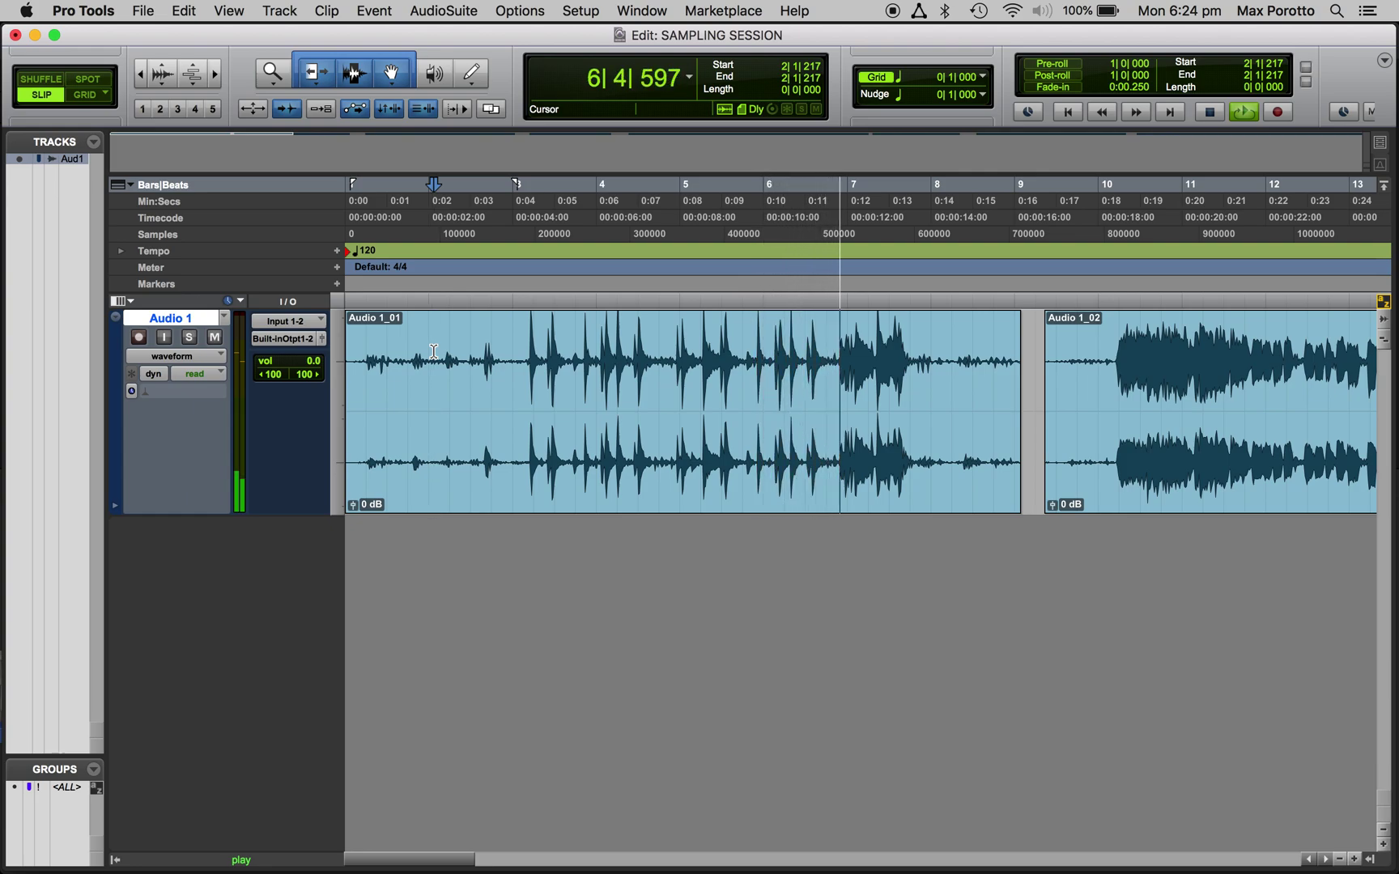
{"action": "key", "text": "space"}
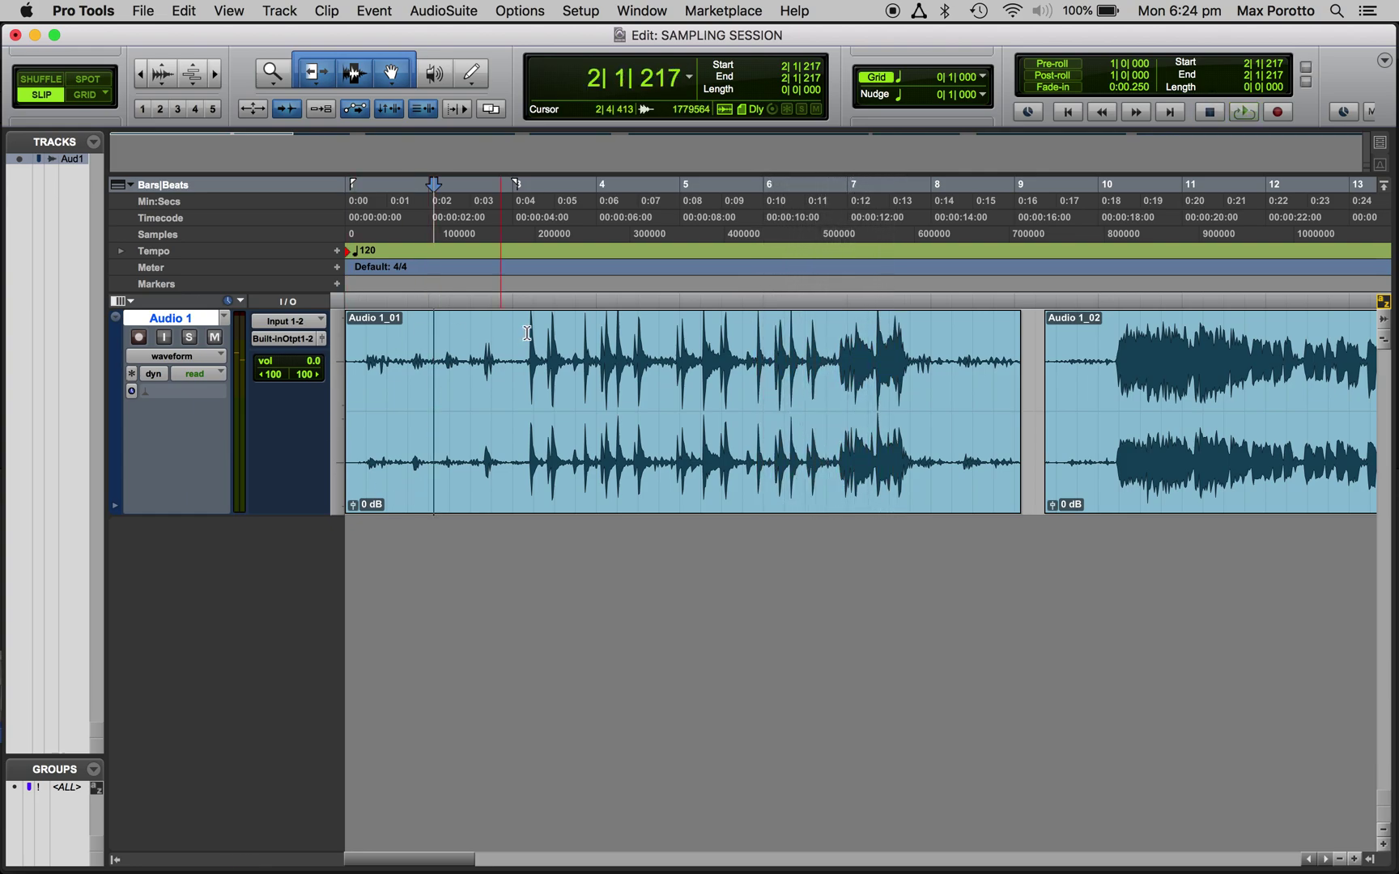
{"action": "left_click_drag", "start_coordinate": [526, 332], "coordinate": [874, 356]}
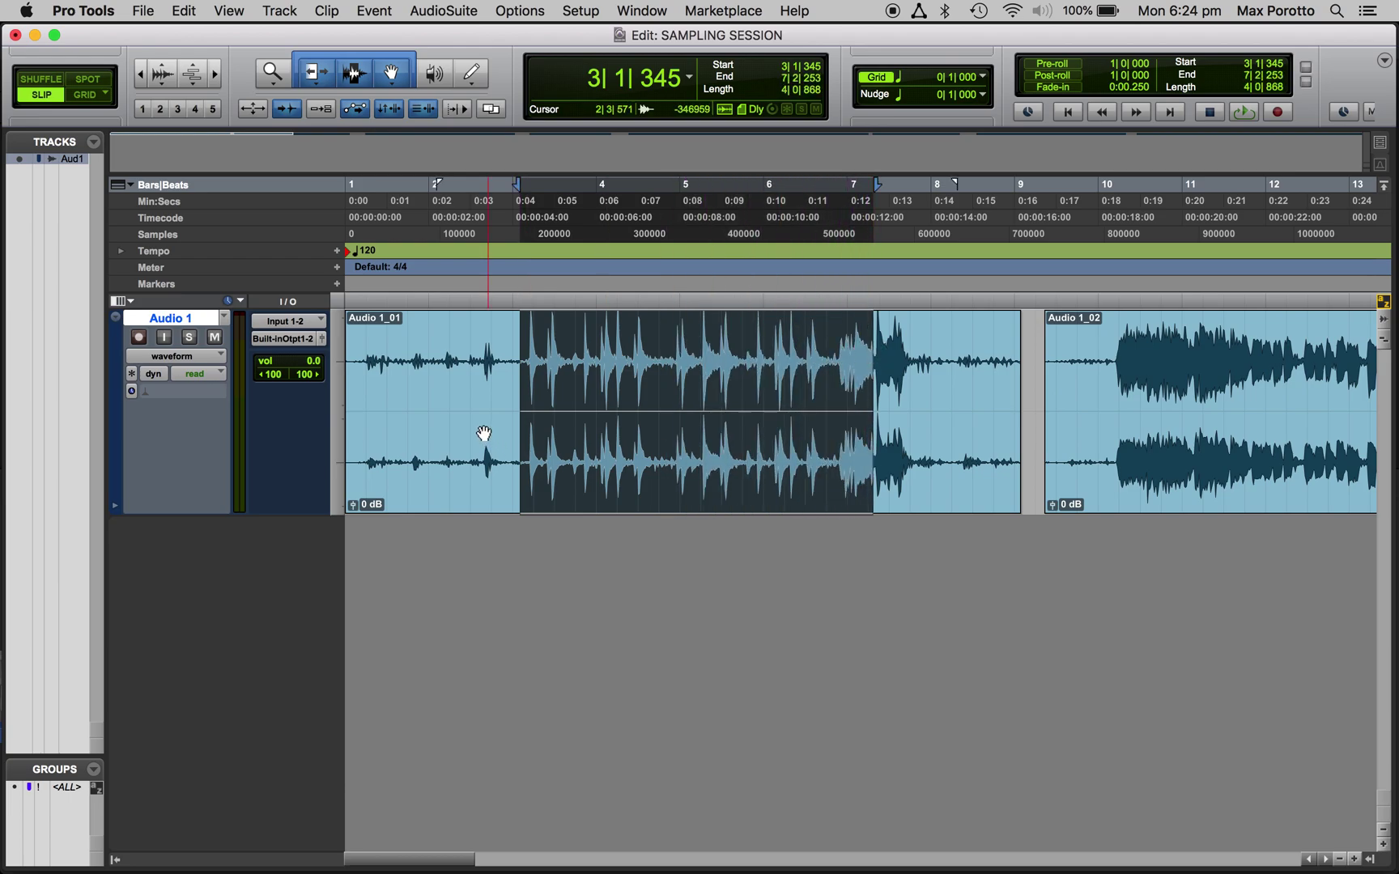
{"action": "left_click", "coordinate": [486, 438]}
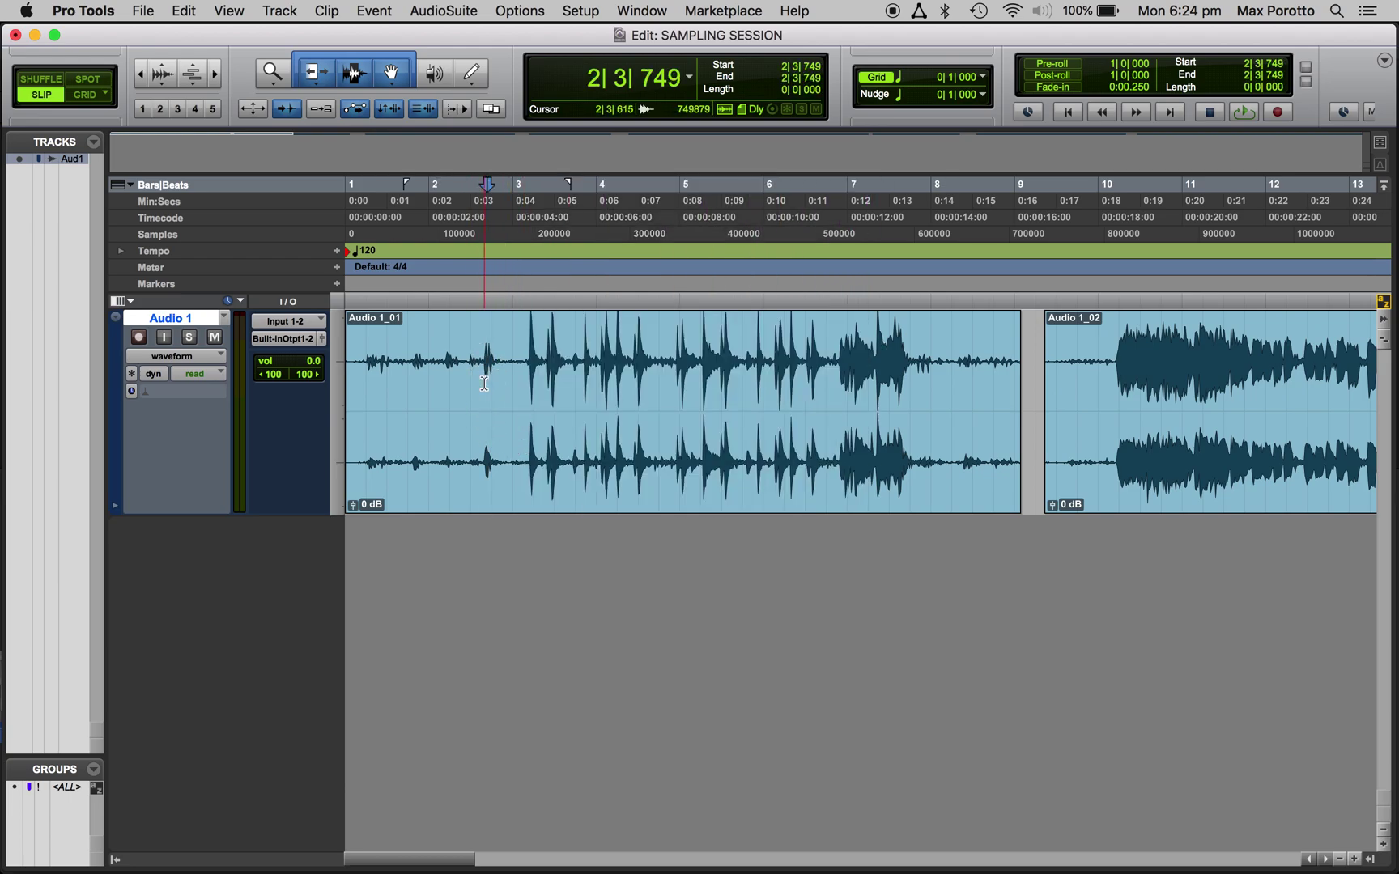
Audition Audio 1_01 from 3|1|233, in the quiet gap just before its first loud hit, and stop playback.
{"action": "key", "text": "super+bracketright"}
{"action": "key", "text": "super+bracketright"}
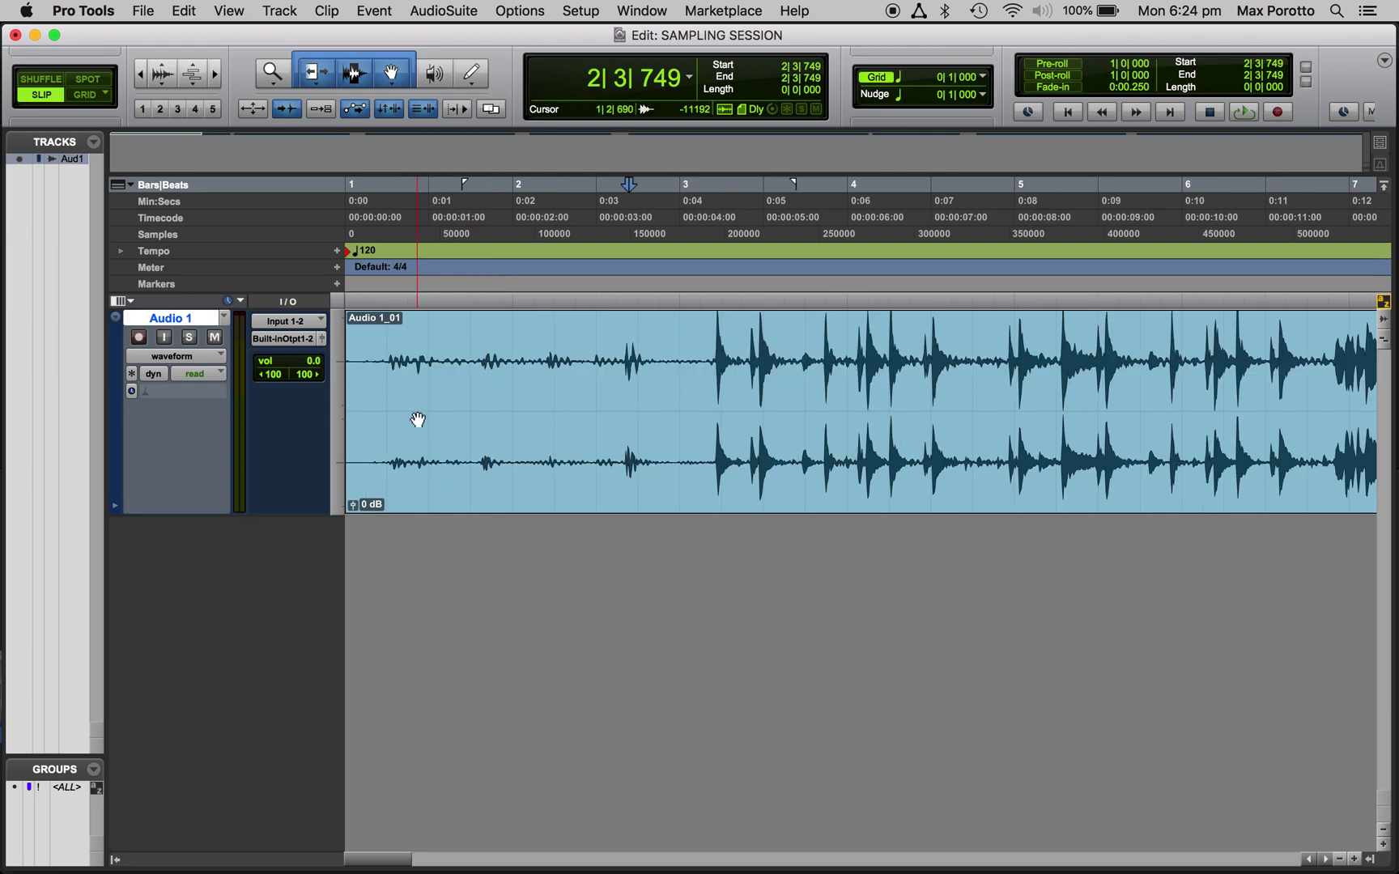
{"action": "scroll", "coordinate": [645, 526], "scroll_direction": "right", "scroll_amount": 5}
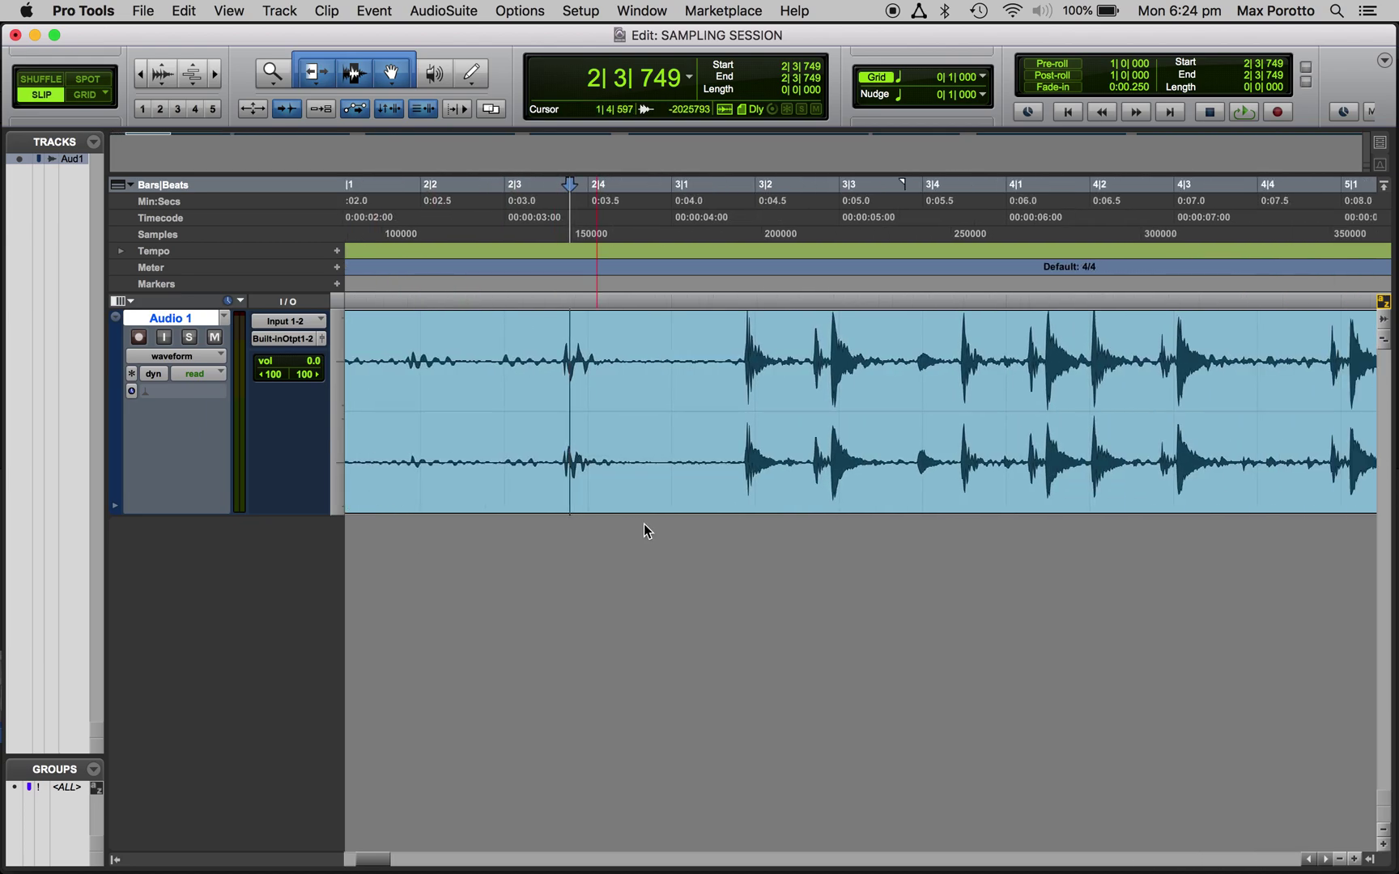
{"action": "left_click", "coordinate": [679, 349]}
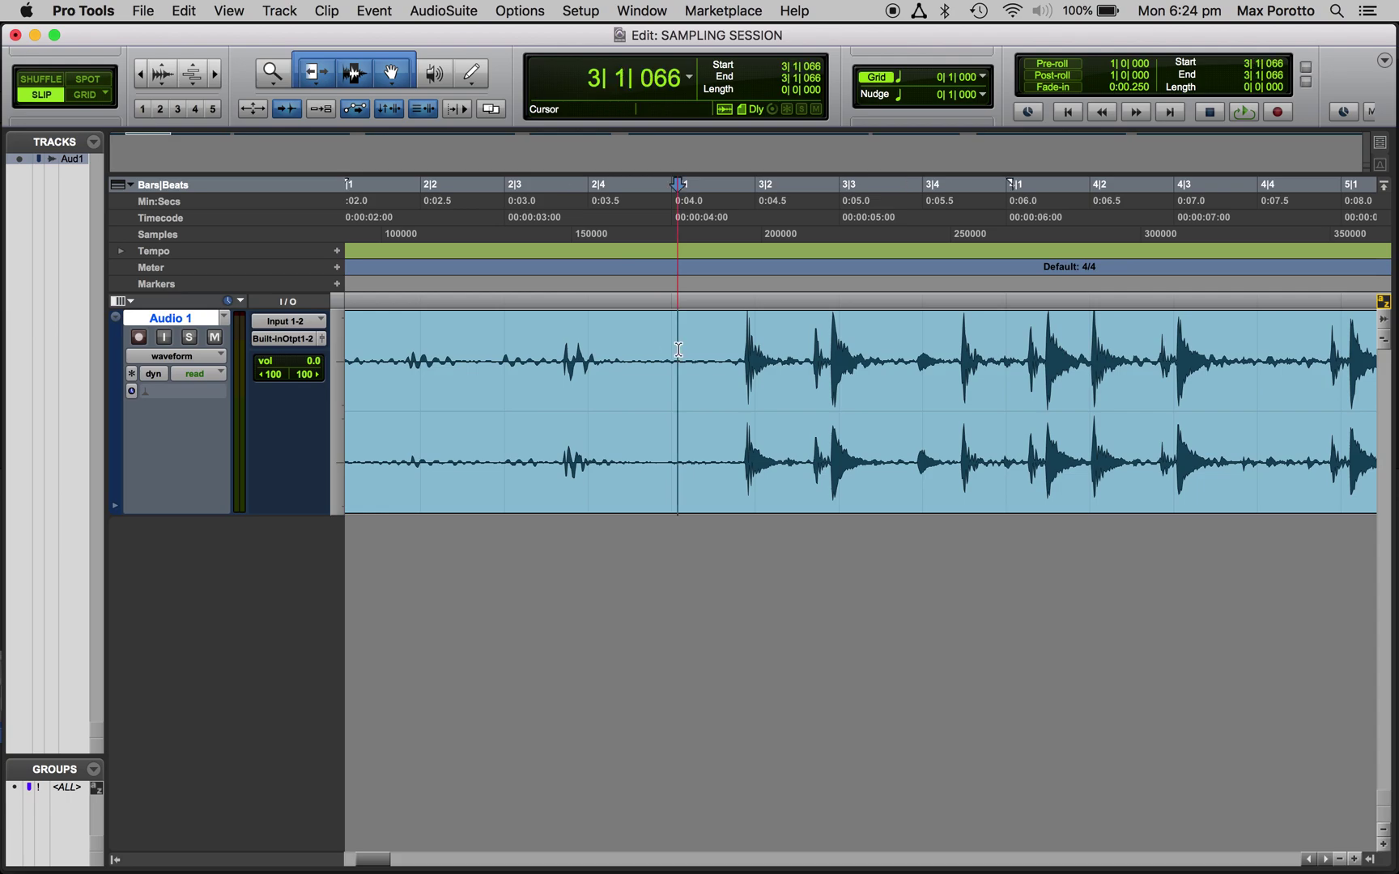
{"action": "scroll", "coordinate": [712, 506], "scroll_direction": "right", "scroll_amount": 4}
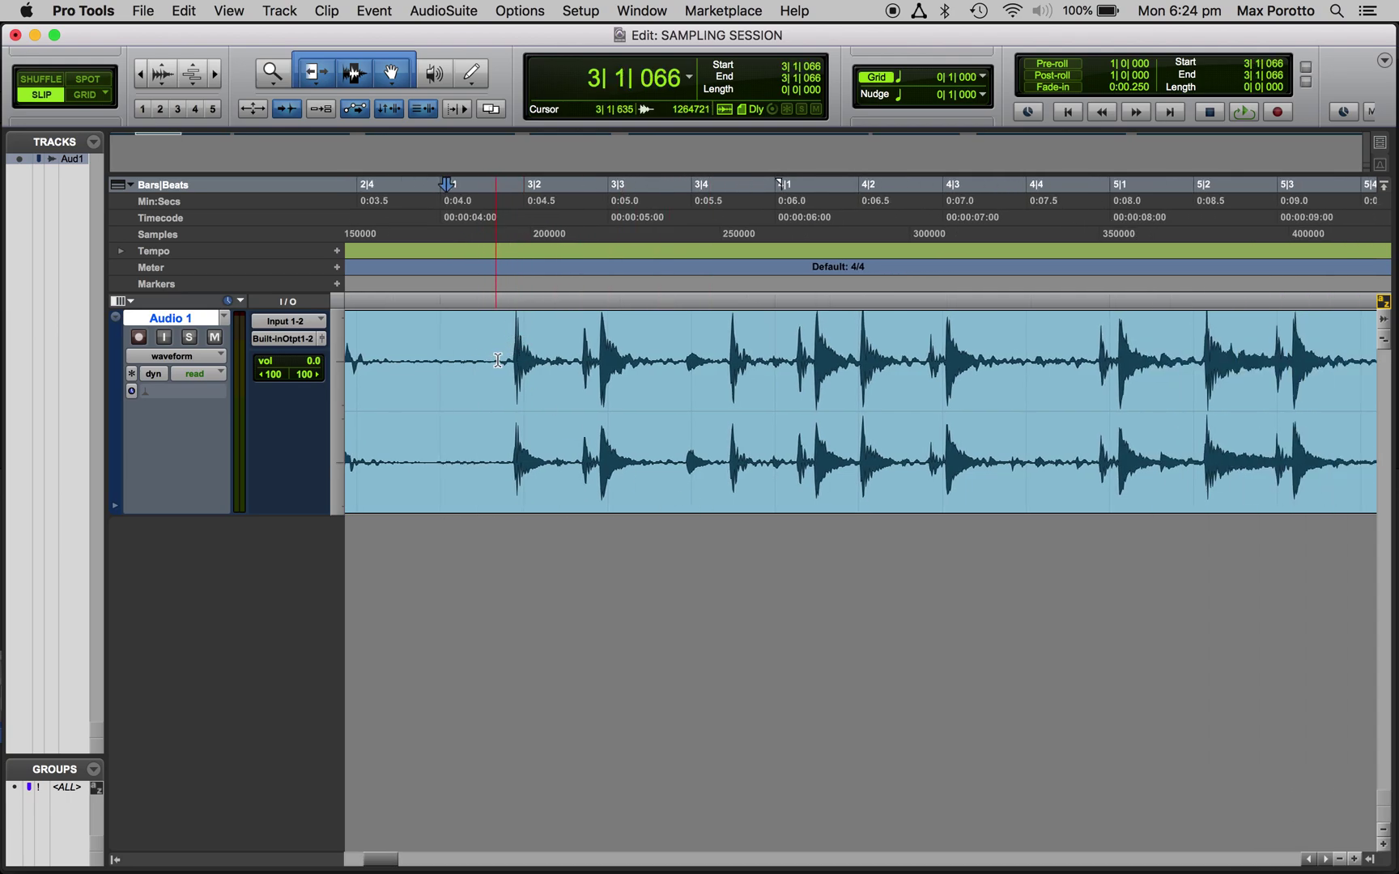
{"action": "left_click", "coordinate": [499, 359]}
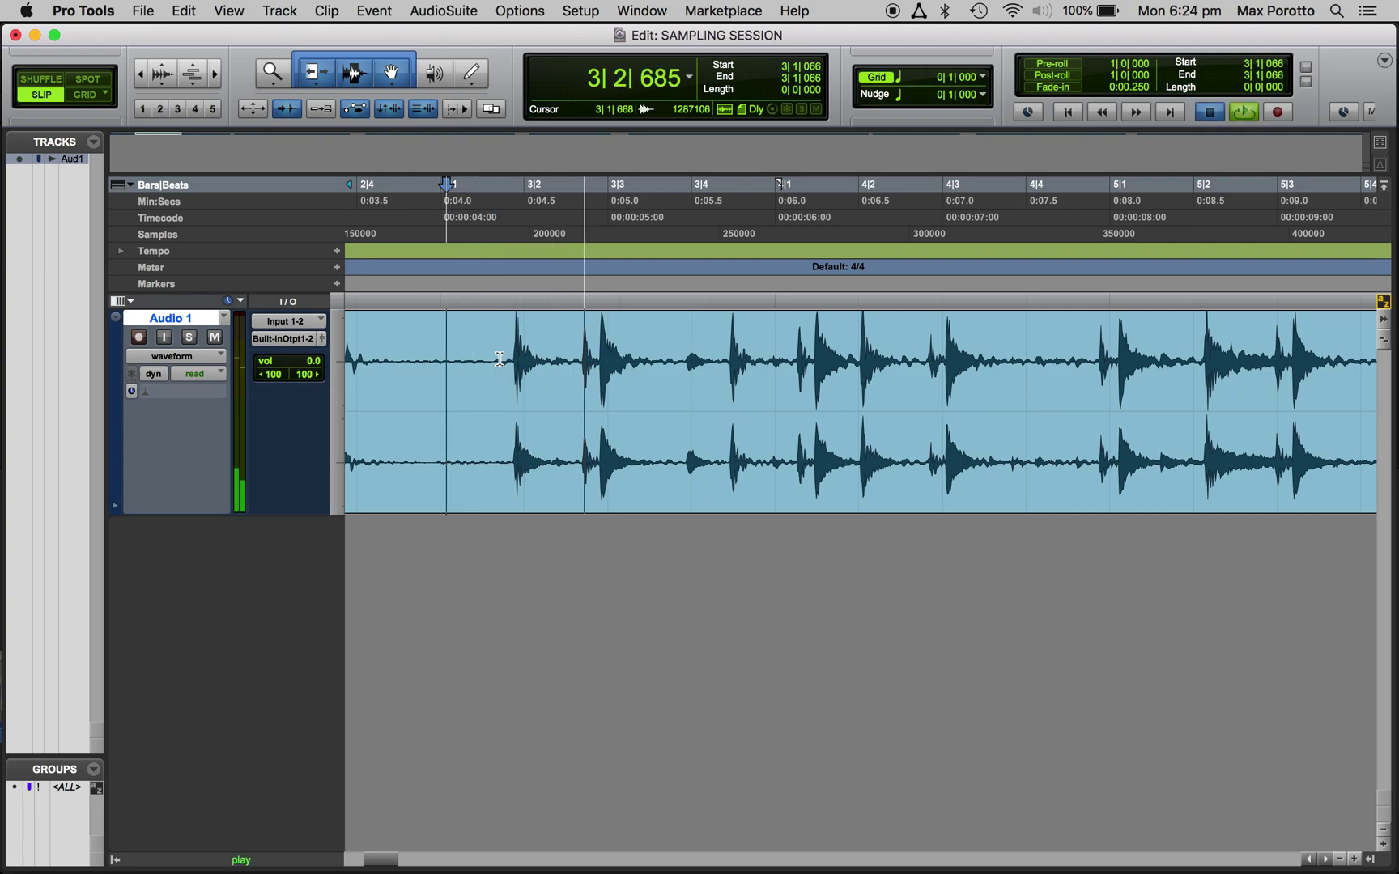
{"action": "left_click", "coordinate": [462, 353]}
{"action": "key", "text": "space"}
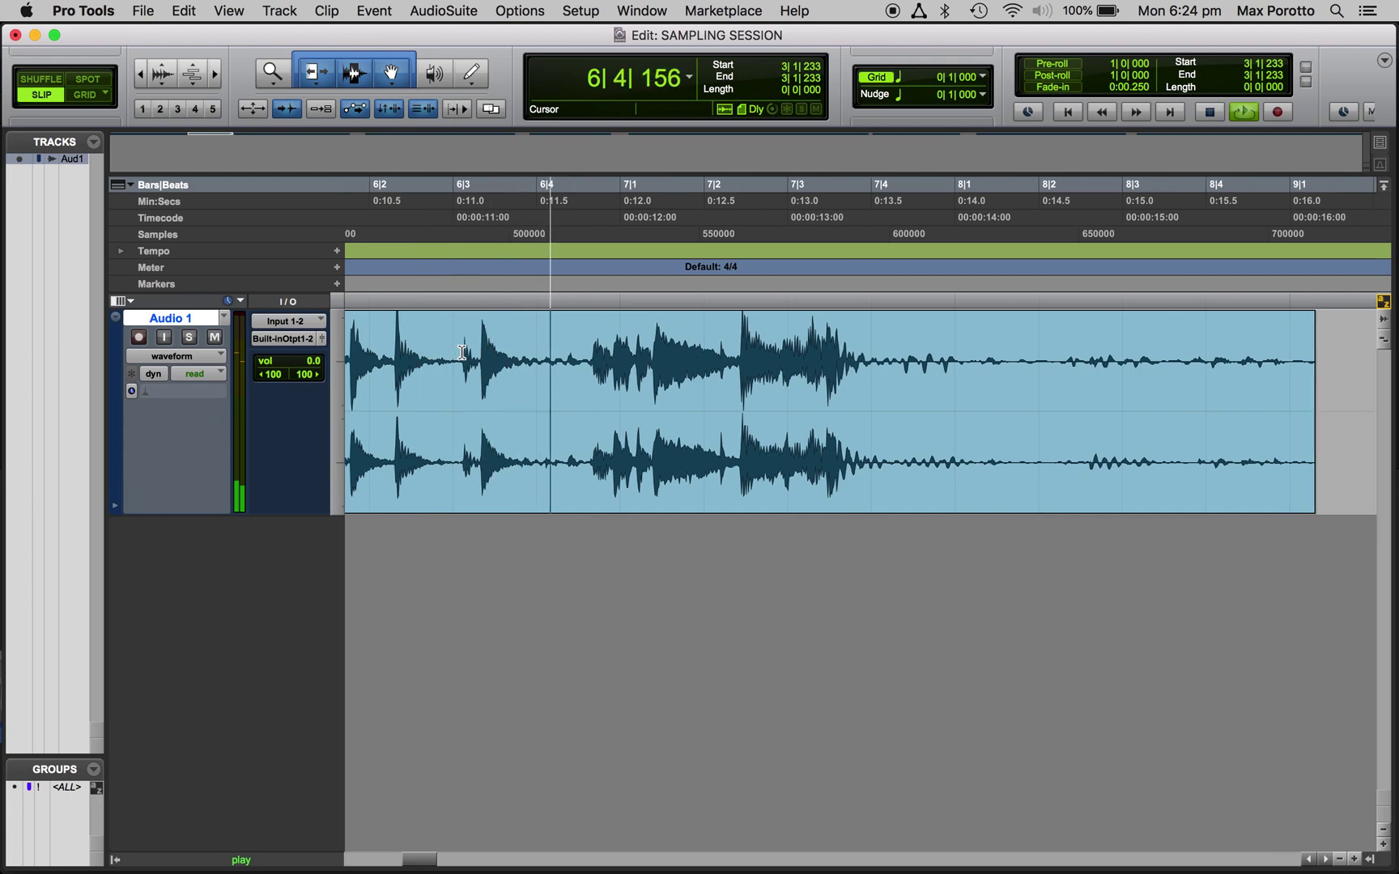
{"action": "key", "text": "space"}
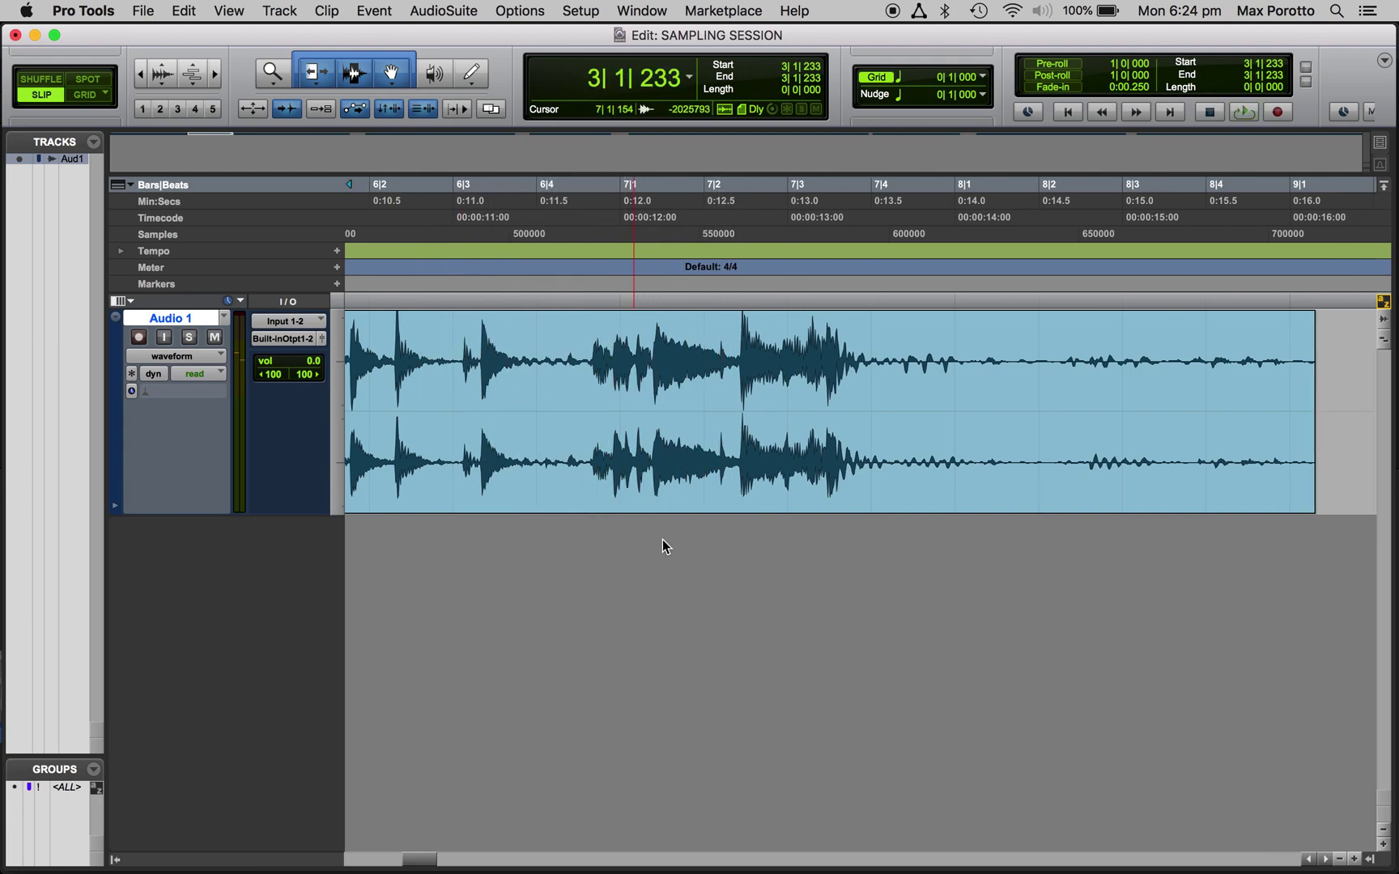
Try a fade-in from the start of Audio 1_01 to 2|1|184, and undo it.
{"action": "scroll", "coordinate": [686, 544], "scroll_direction": "left", "scroll_amount": 10}
{"action": "scroll", "coordinate": [687, 550], "scroll_direction": "left", "scroll_amount": 5}
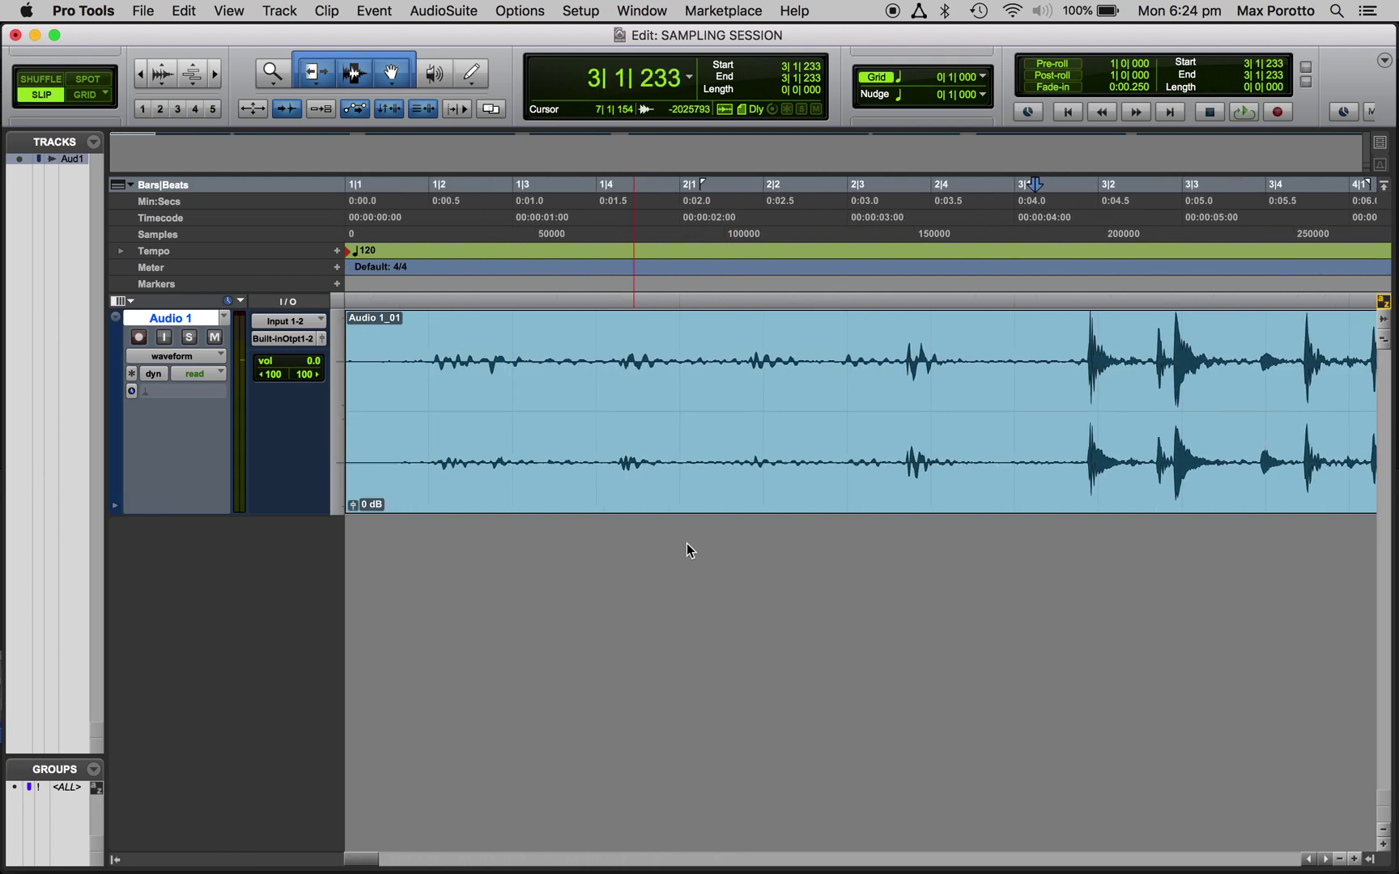
{"action": "scroll", "coordinate": [686, 550], "scroll_direction": "right", "scroll_amount": 5}
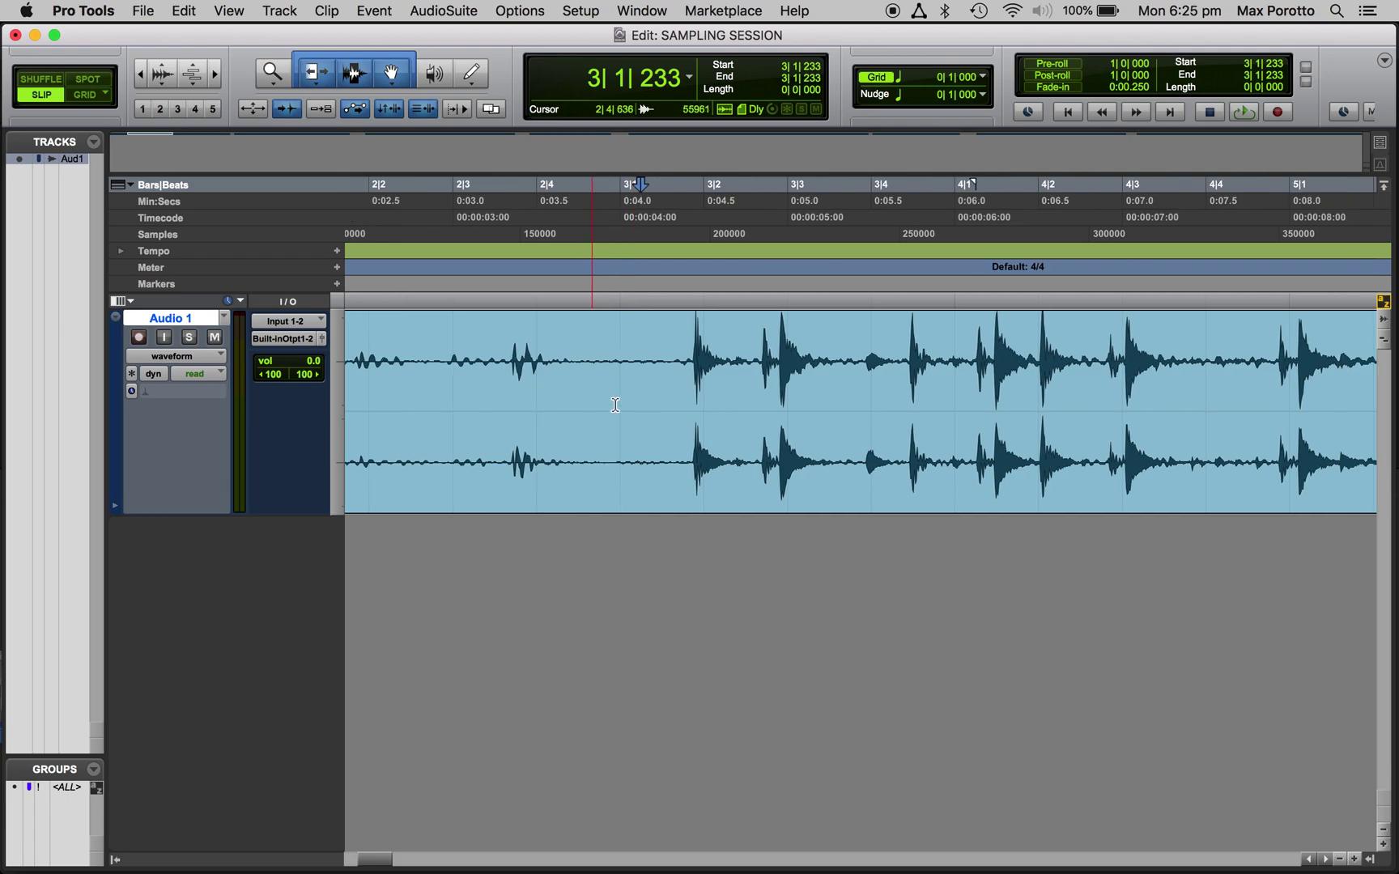
{"action": "scroll", "coordinate": [665, 481], "scroll_direction": "left", "scroll_amount": 5}
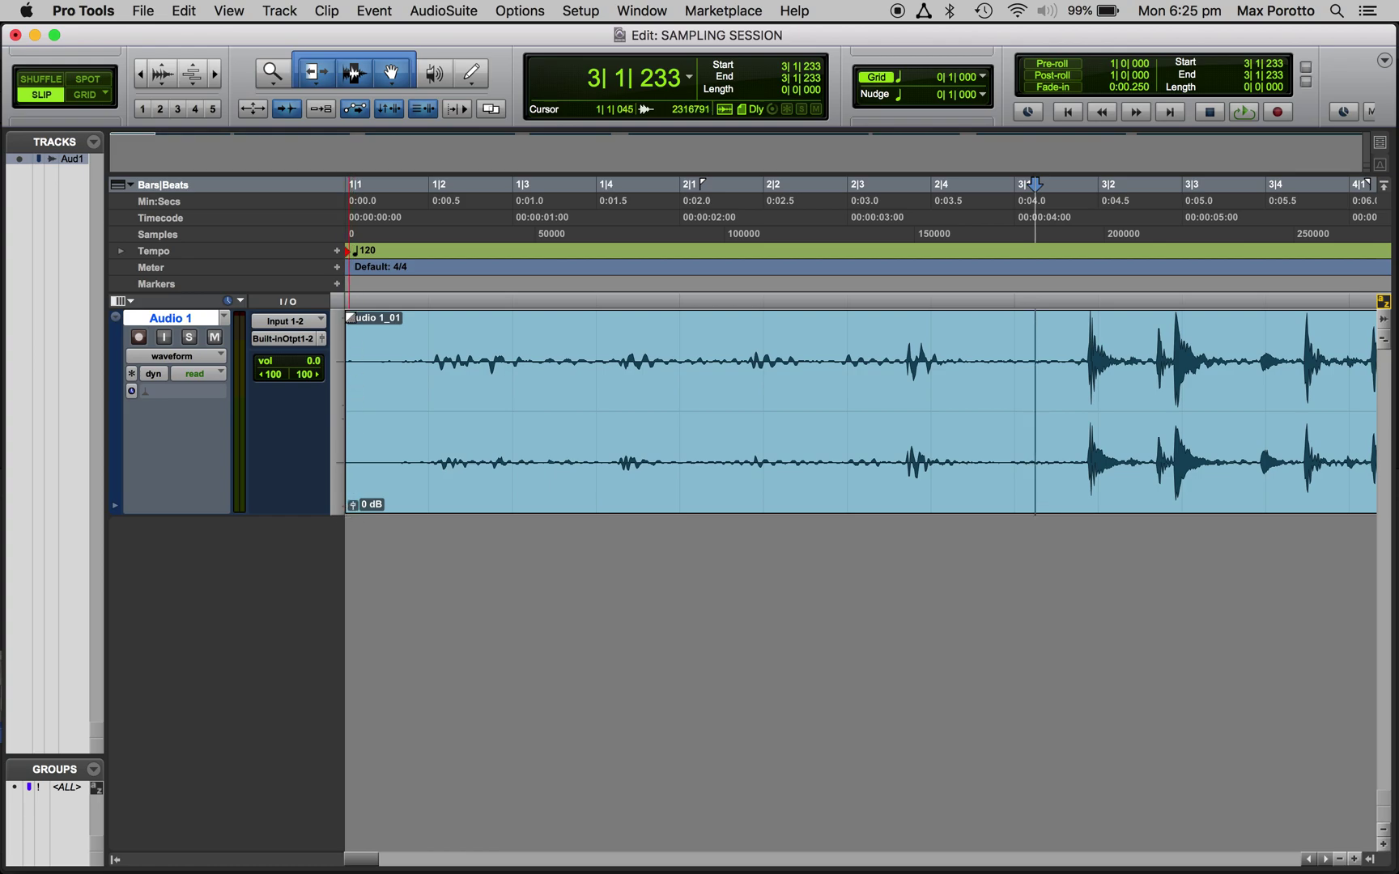
{"action": "left_click_drag", "start_coordinate": [351, 317], "coordinate": [699, 320]}
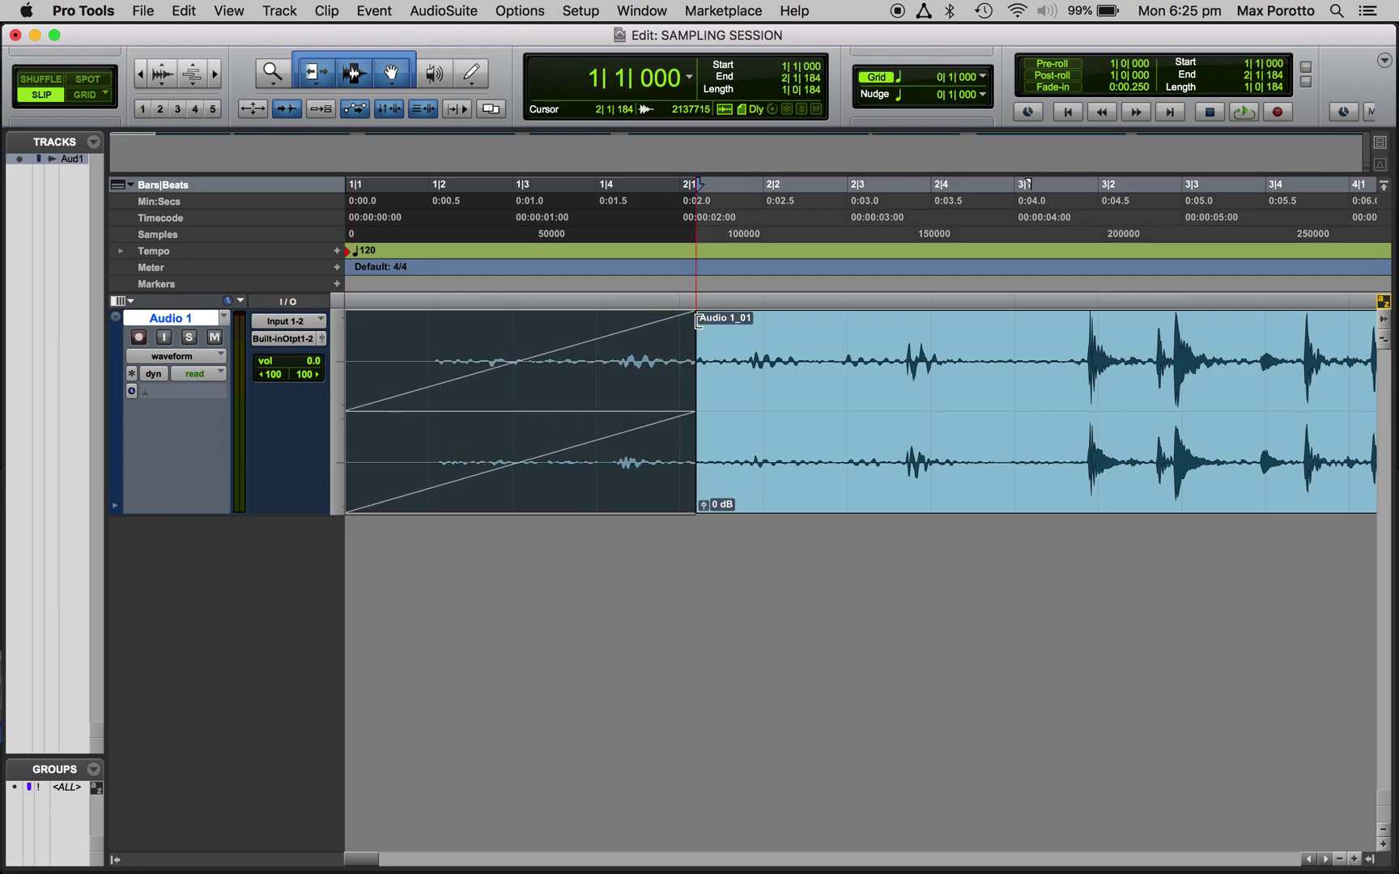
{"action": "key", "text": "super+z"}
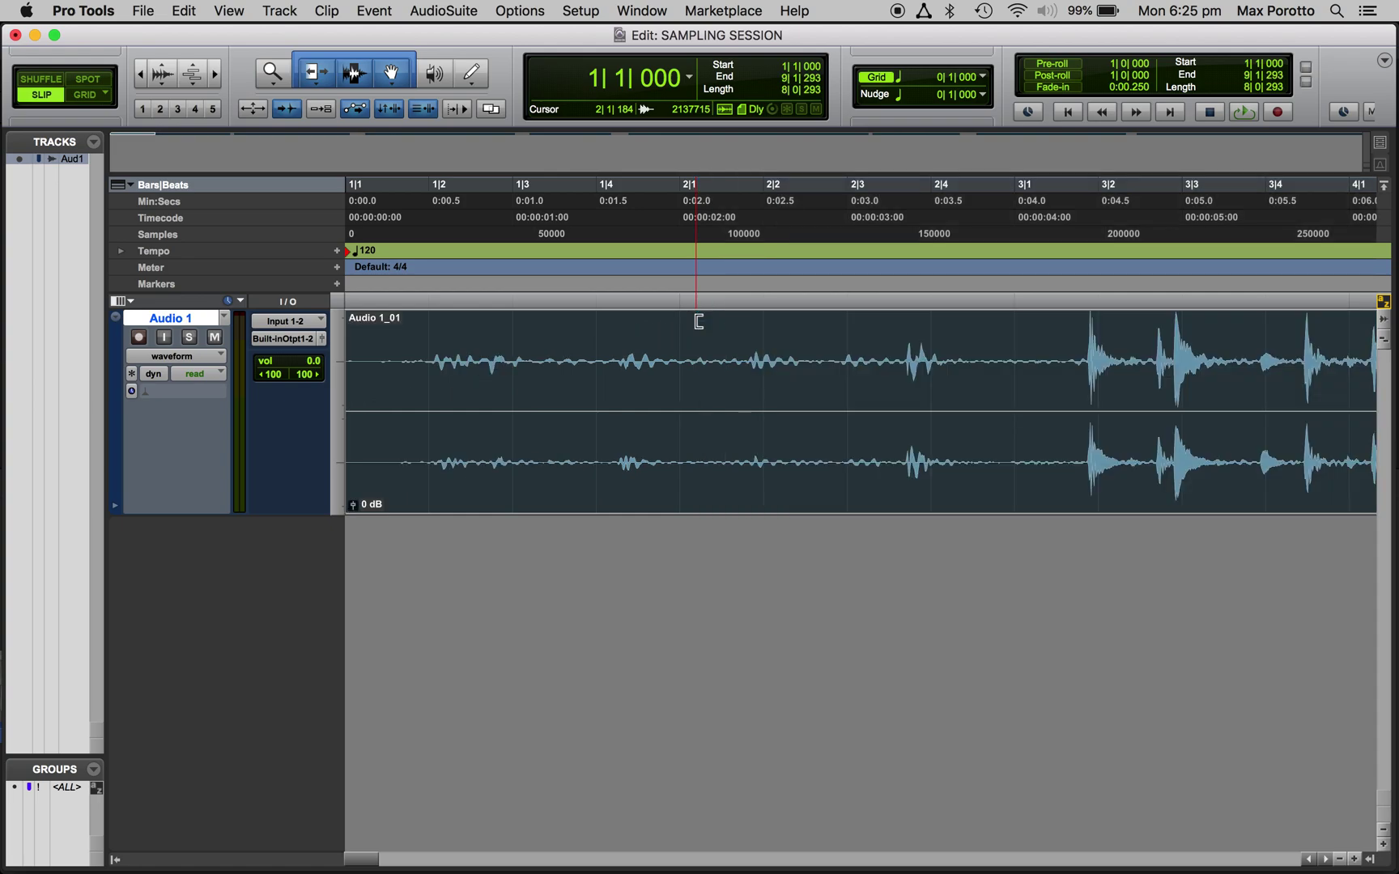
Try trimming the start of Audio 1_01 to 3|1|779, just before the first loud hit, and undo the trim.
{"action": "left_click", "coordinate": [678, 388]}
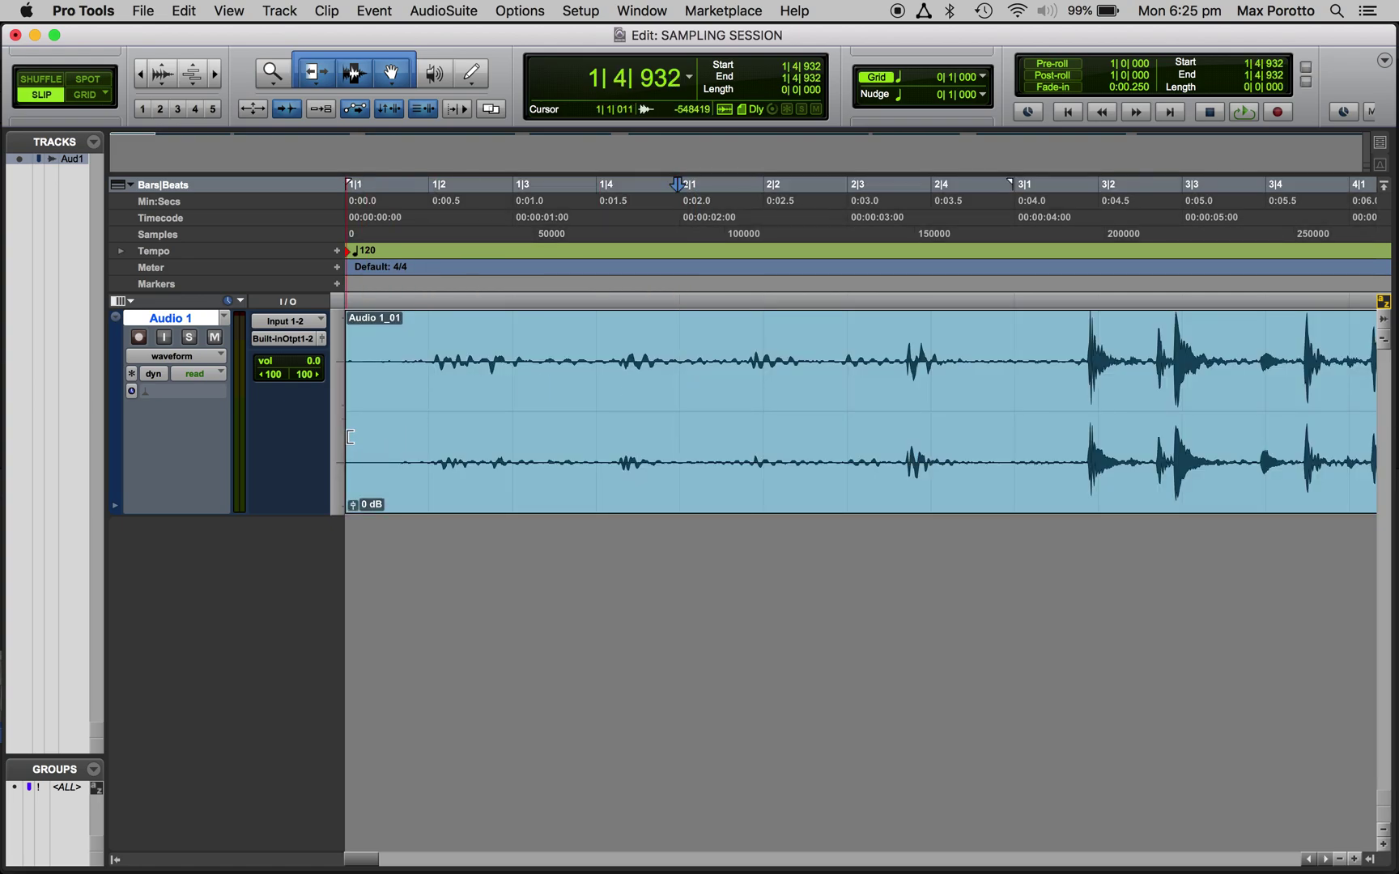
{"action": "left_click_drag", "start_coordinate": [344, 441], "coordinate": [1084, 530]}
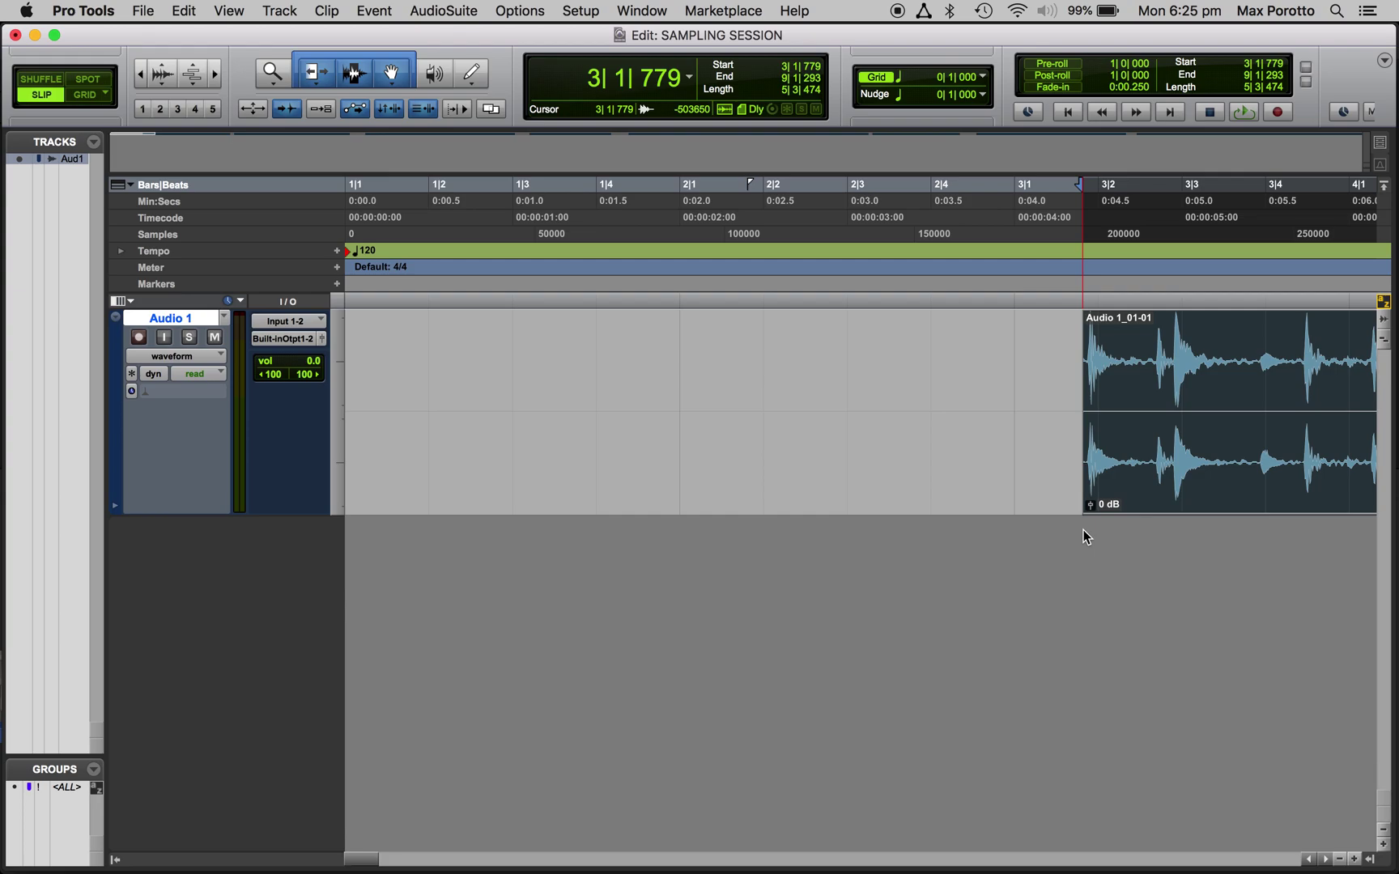
{"action": "key", "text": "super+z"}
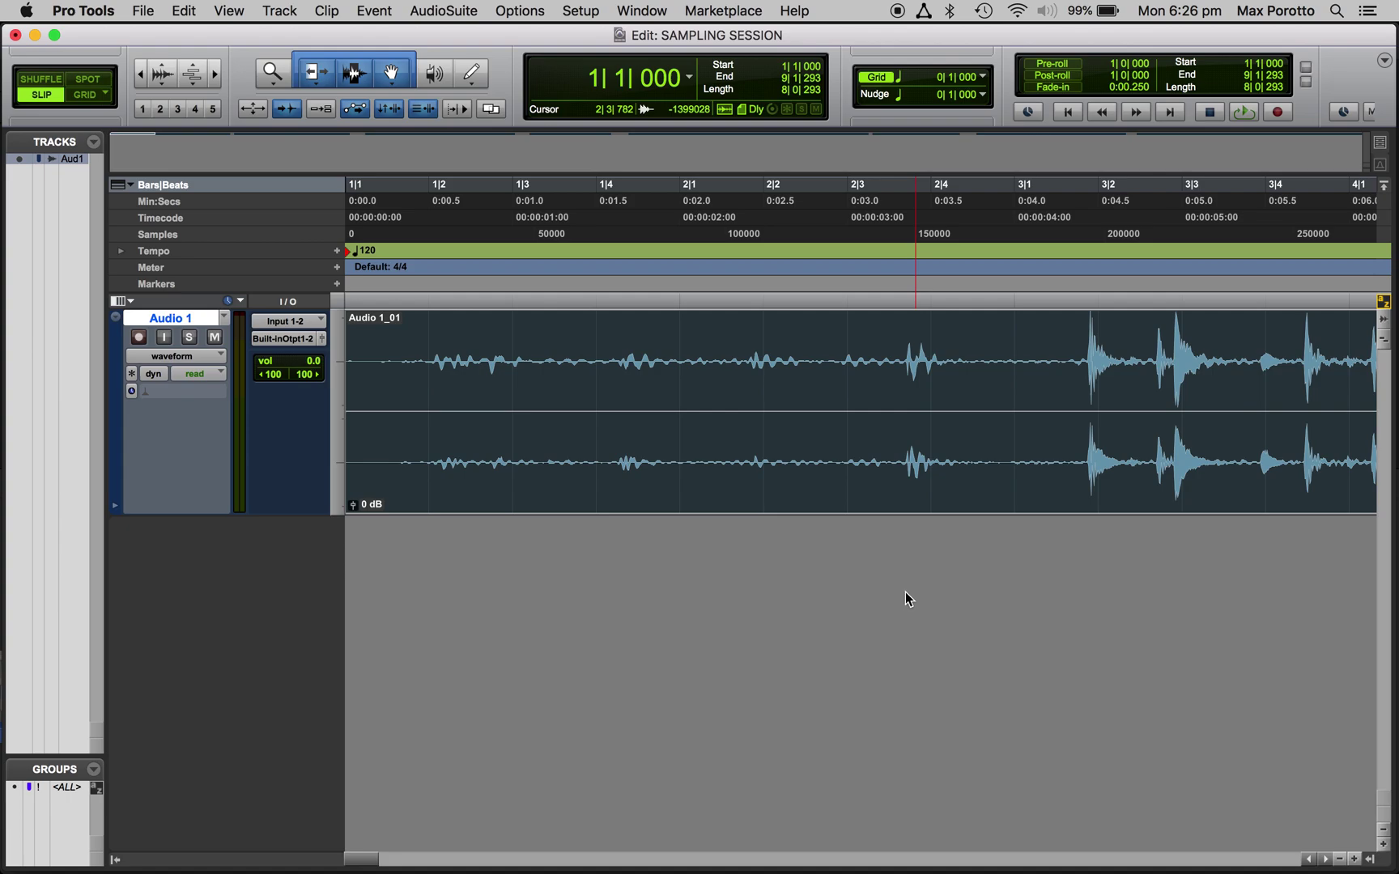
Place the edit cursor at 3|1|200 in Audio 1_01 and advance it to the next transient.
{"action": "left_click", "coordinate": [1080, 344]}
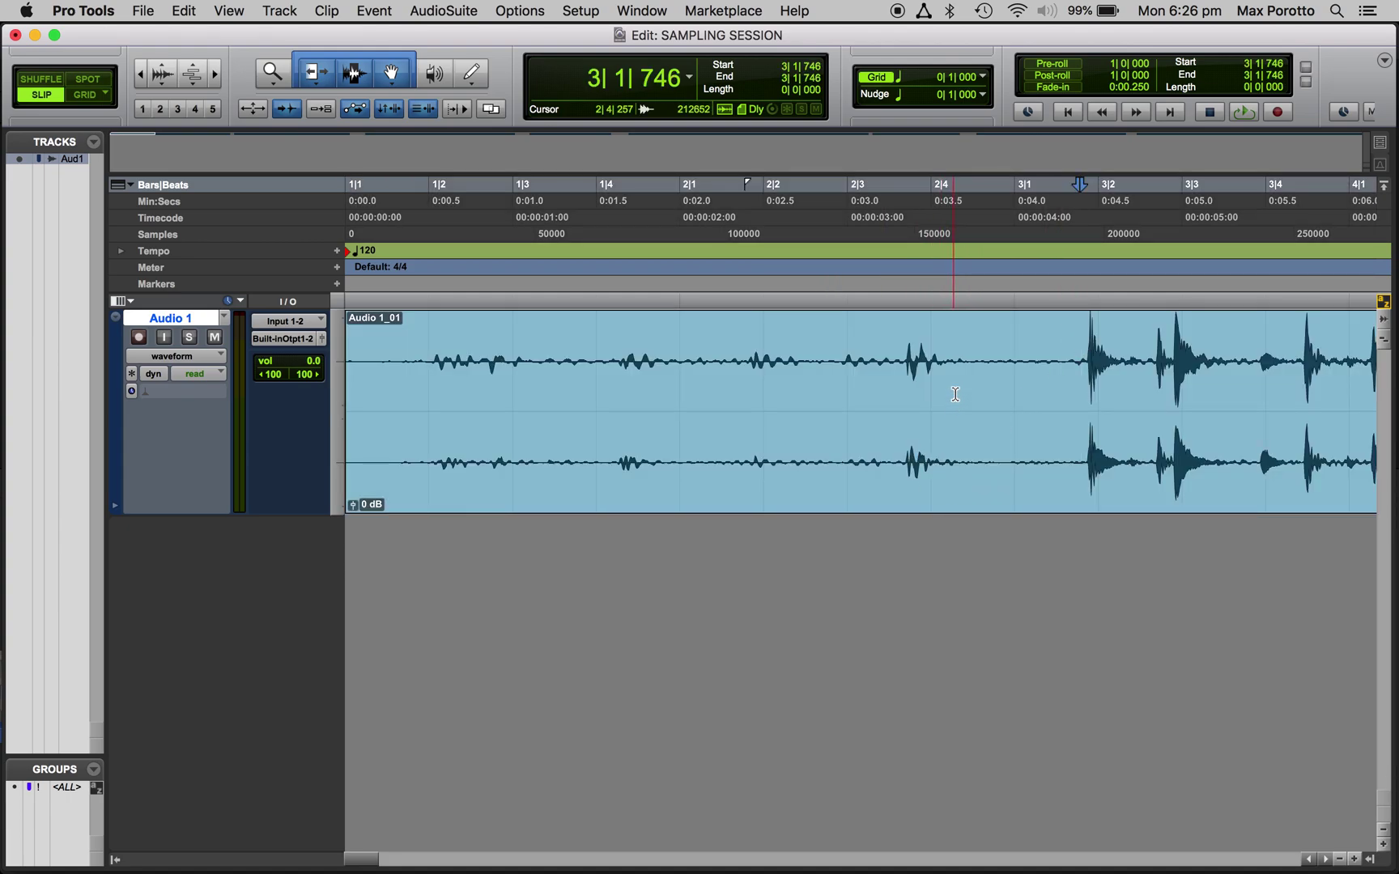
{"action": "left_click", "coordinate": [951, 344]}
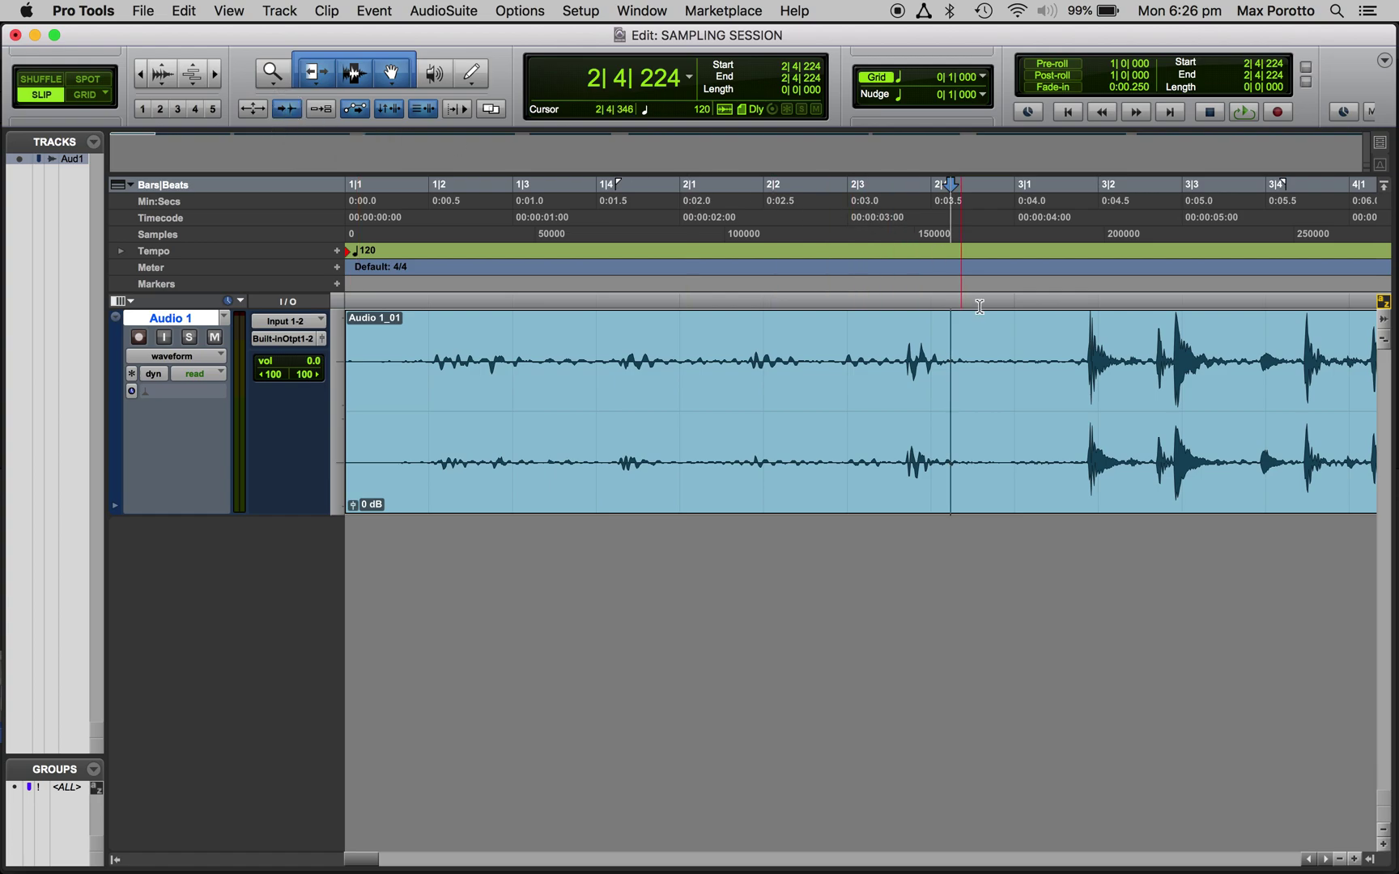
{"action": "left_click", "coordinate": [1008, 346]}
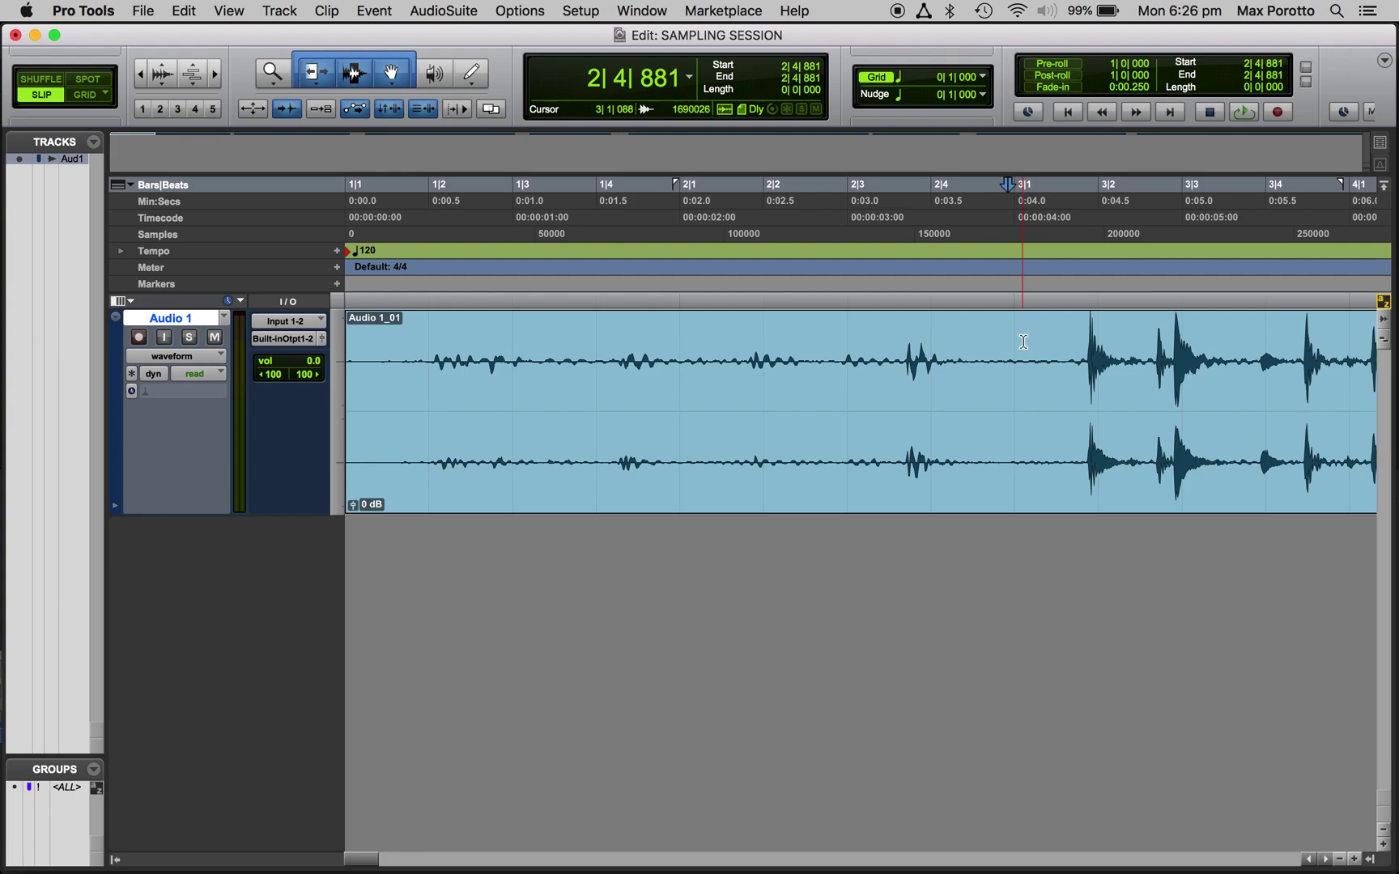
{"action": "left_click", "coordinate": [1033, 336]}
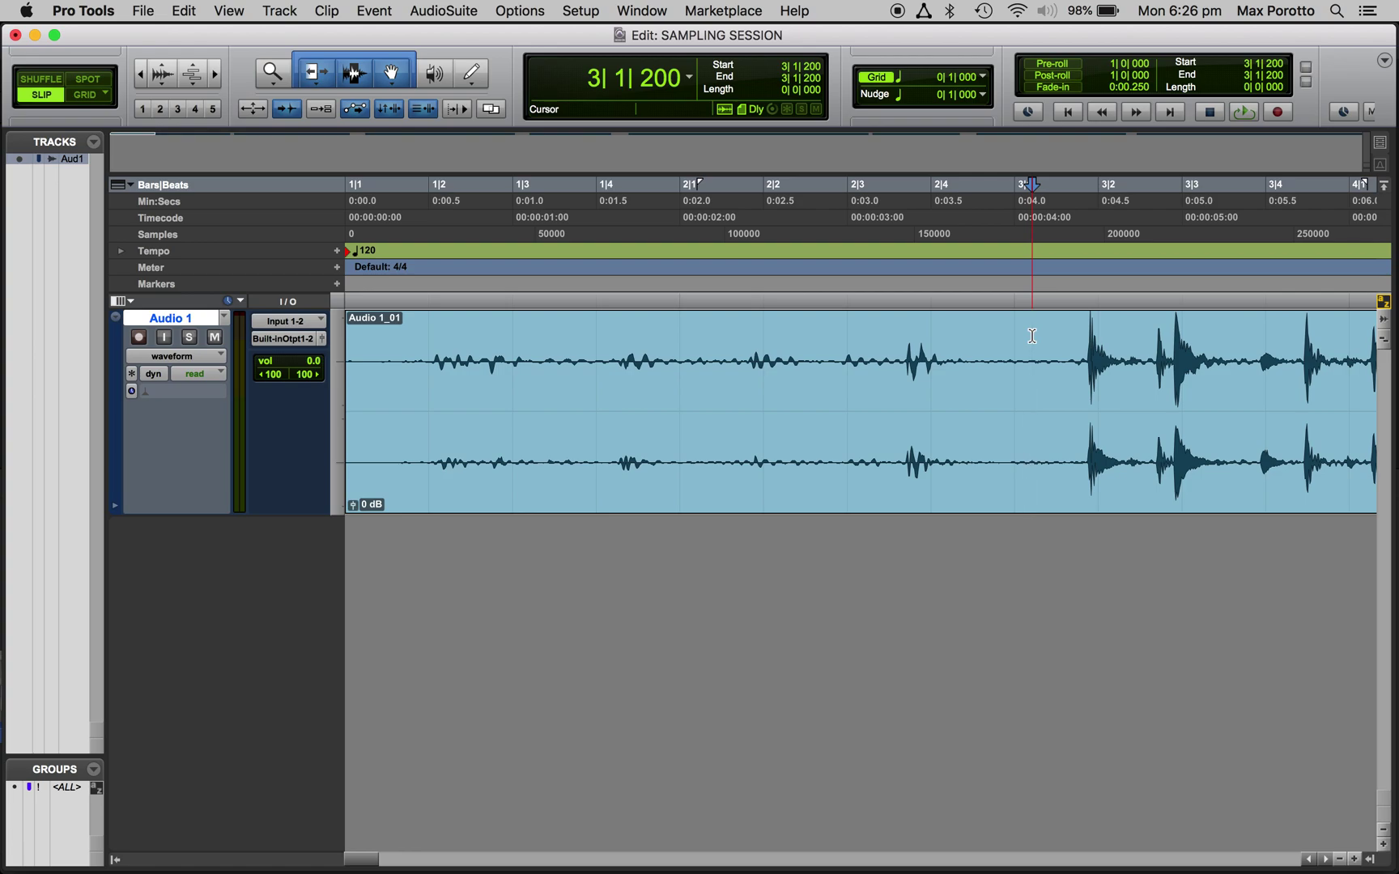
{"action": "key", "text": "Tab"}
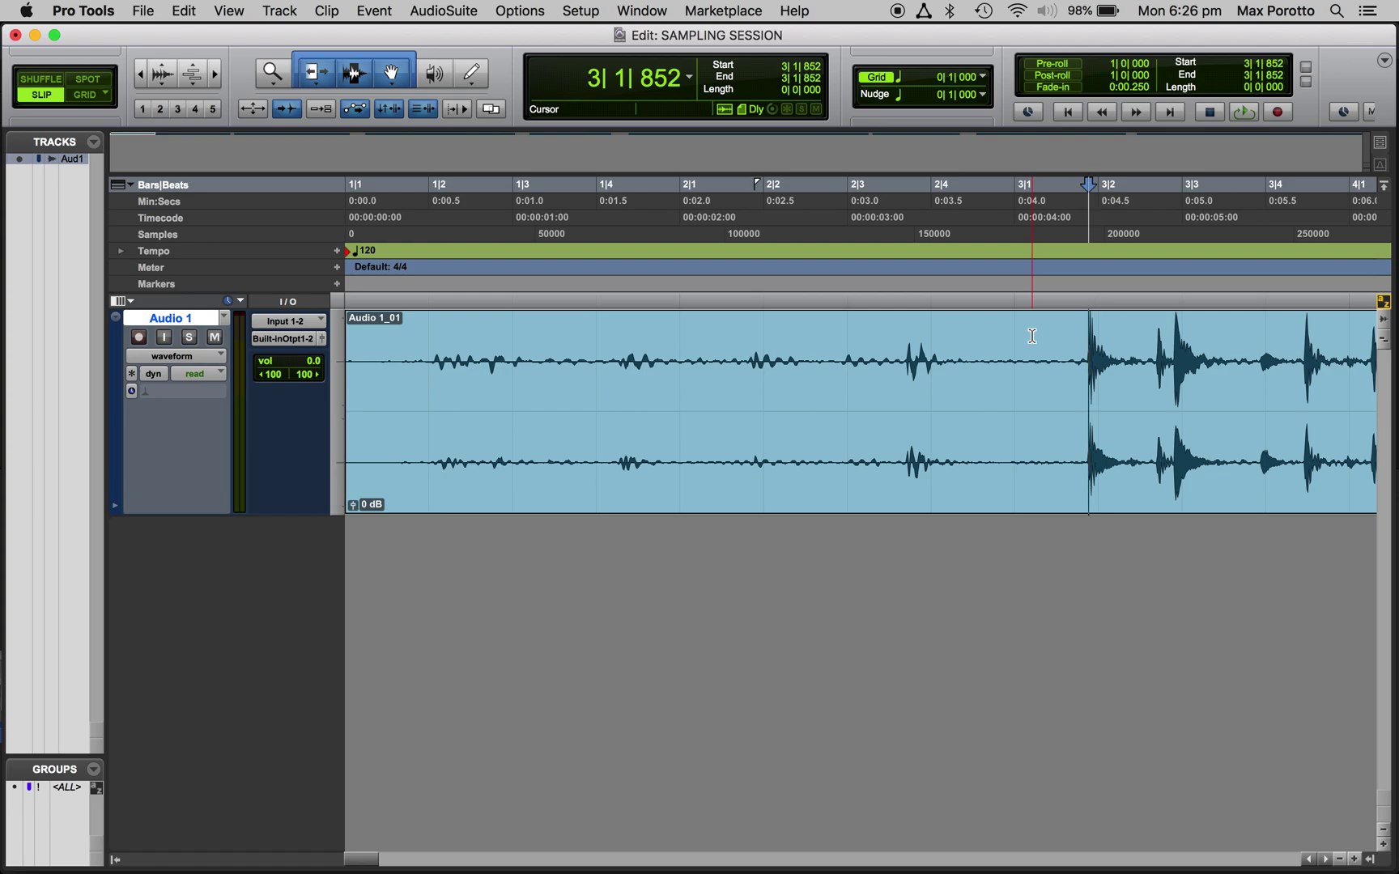
Examine the waveform around the first loud hit's transient at close range, and return to an overview of the clip.
{"action": "key", "text": "t"}
{"action": "key", "text": "t"}
{"action": "key", "text": "t"}
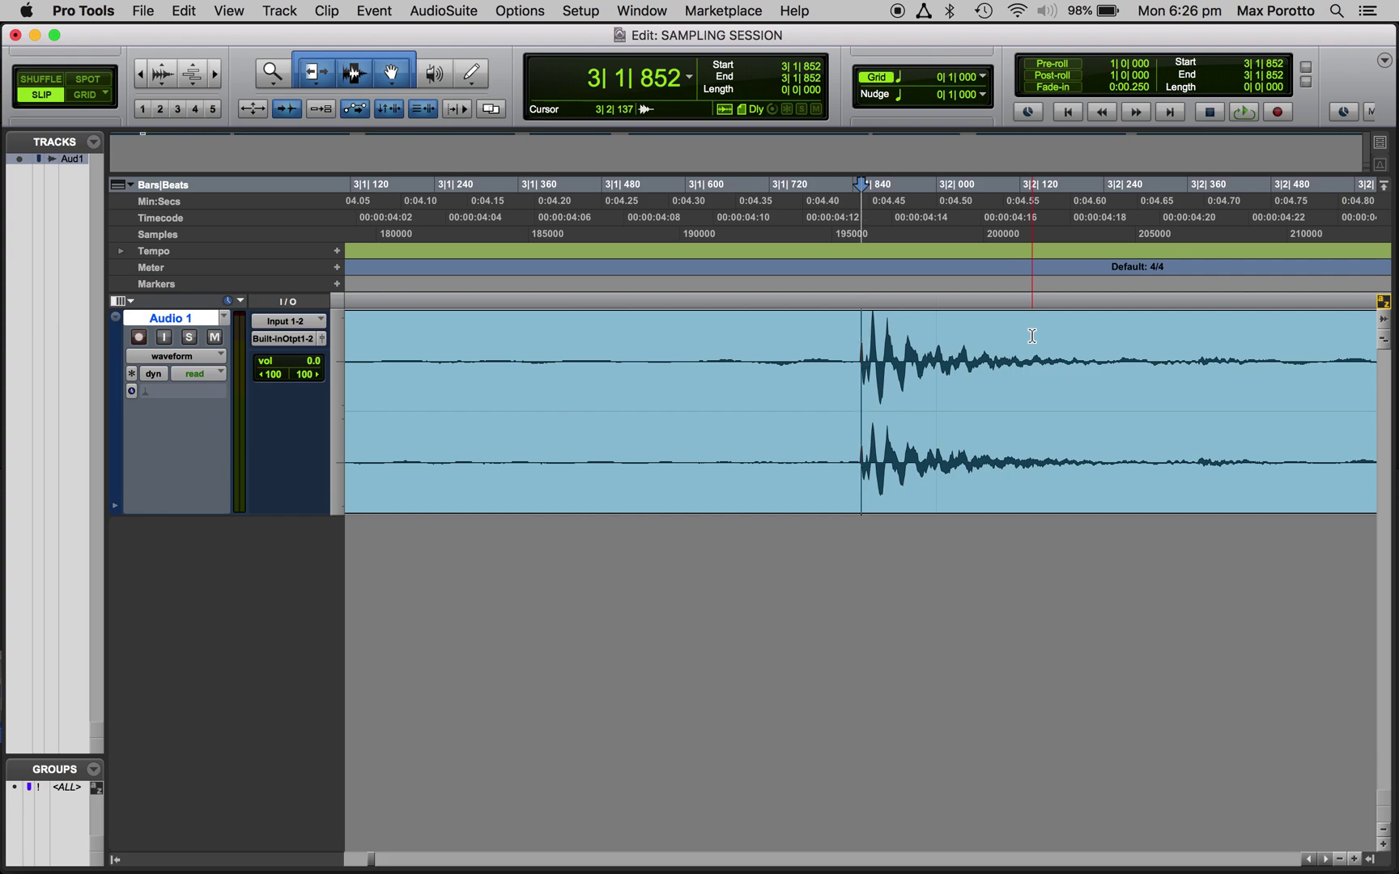
{"action": "key", "text": "t"}
{"action": "key", "text": "t"}
{"action": "key", "text": "t"}
{"action": "key", "text": "t"}
{"action": "key", "text": "t"}
{"action": "key", "text": "t"}
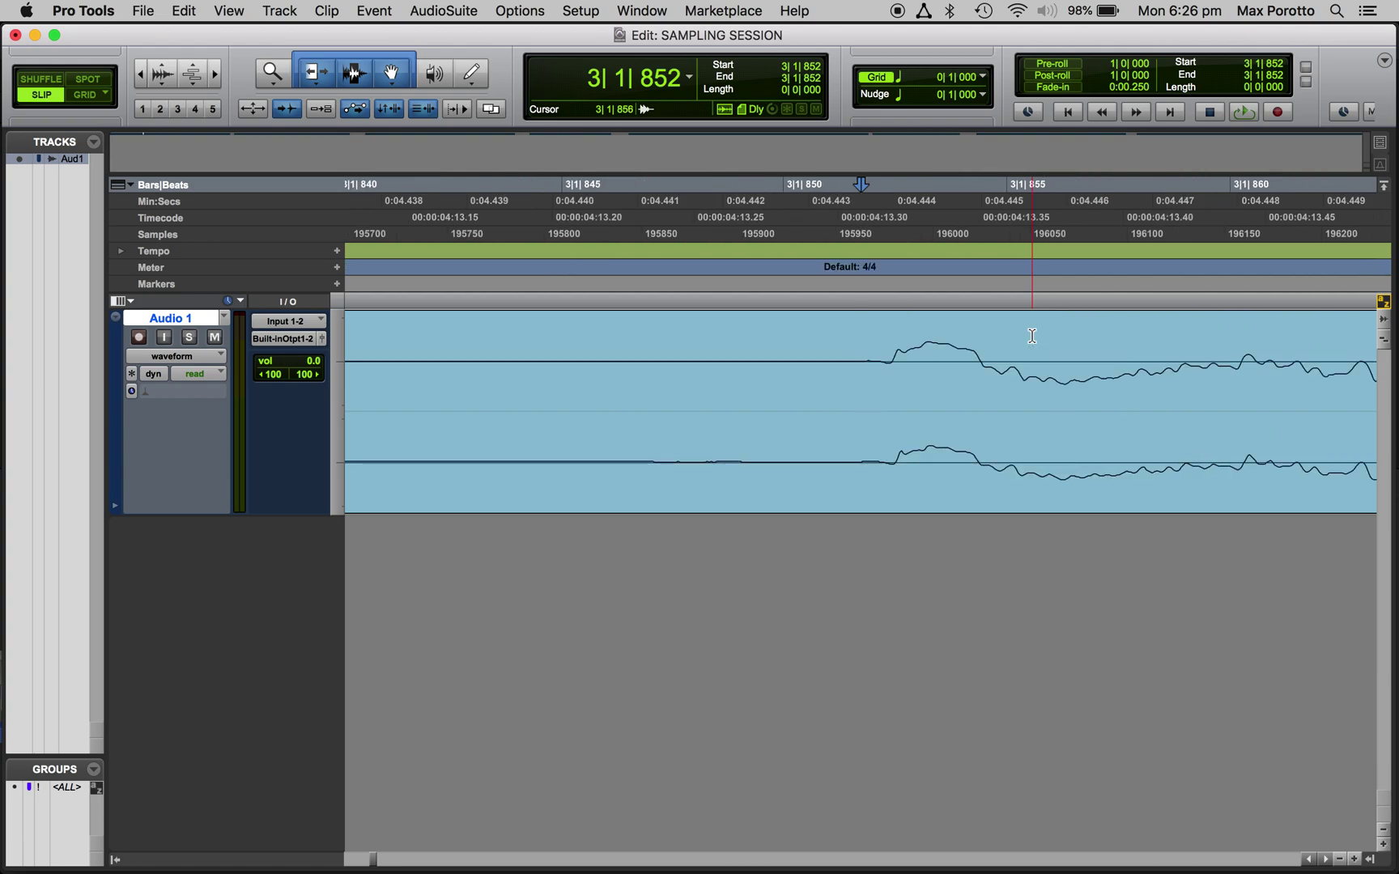
{"action": "key", "text": "t"}
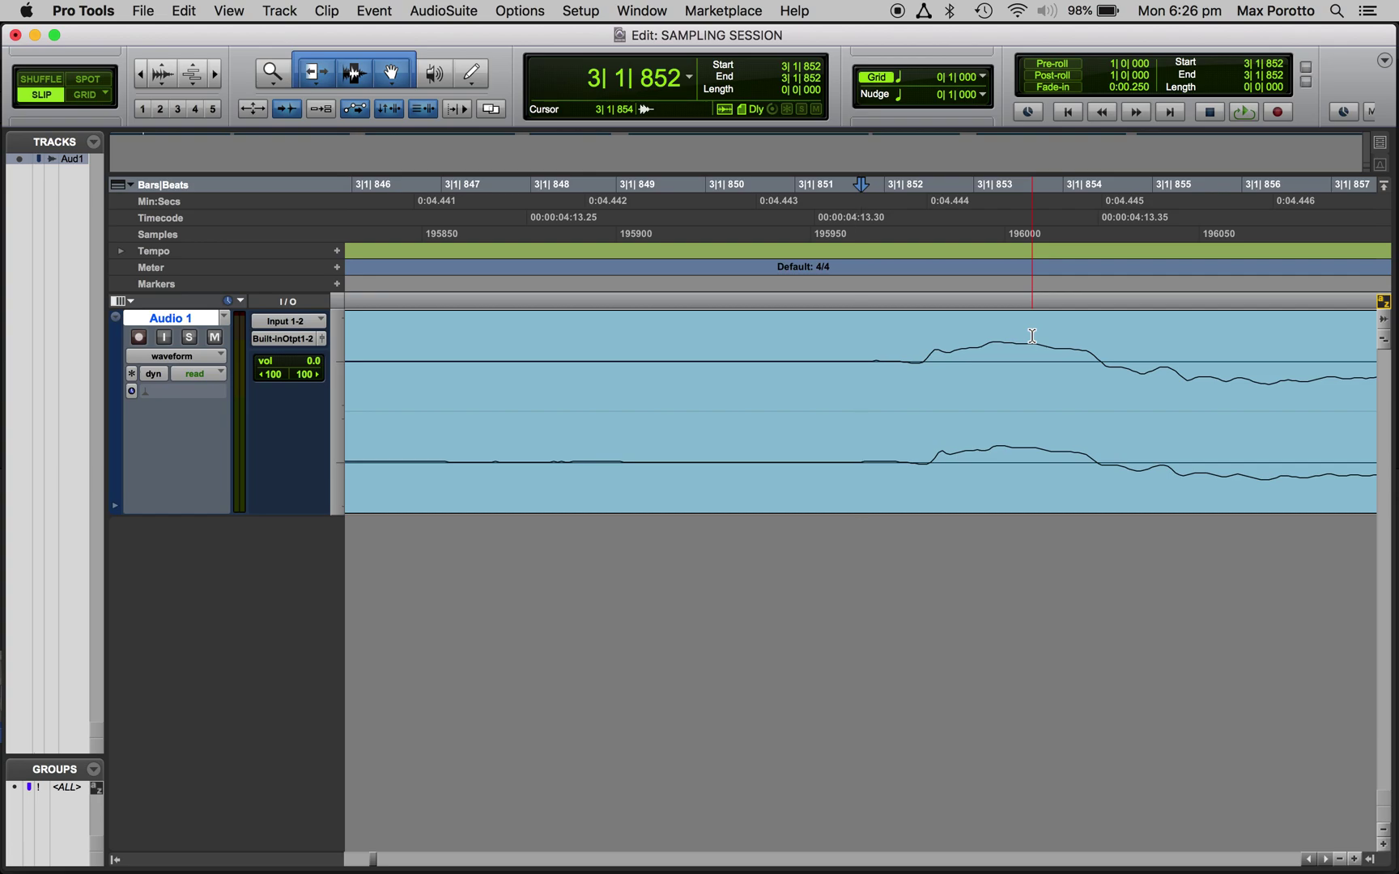
{"action": "key", "text": "r"}
{"action": "key", "text": "r"}
{"action": "key", "text": "r"}
{"action": "key", "text": "r"}
{"action": "key", "text": "r"}
{"action": "key", "text": "r"}
{"action": "key", "text": "r"}
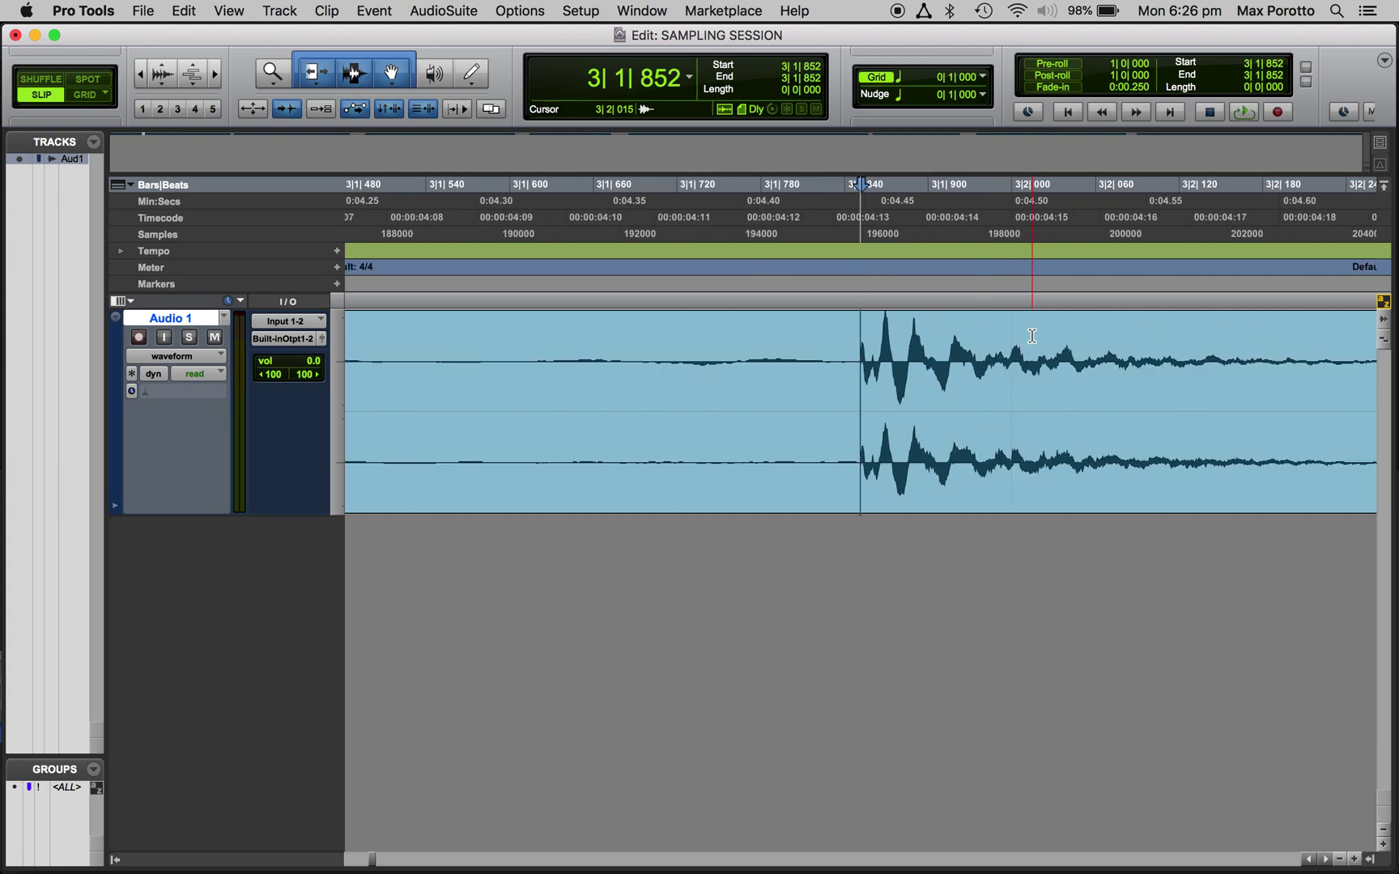
{"action": "key", "text": "r"}
{"action": "key", "text": "r"}
{"action": "key", "text": "r"}
{"action": "key", "text": "r"}
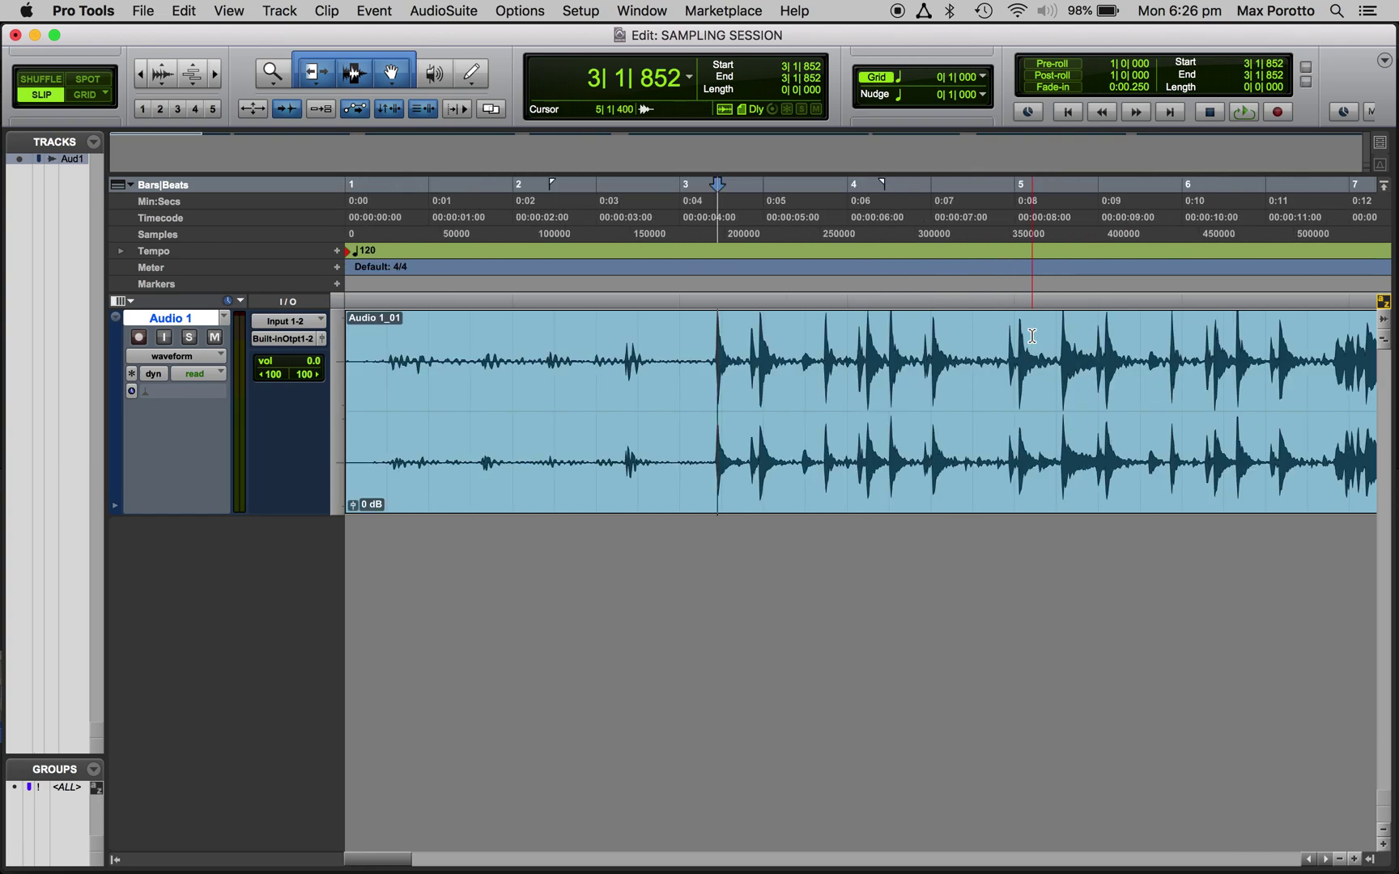
Place the edit cursor at 6|3|034 in Audio 1_01 and inspect the waveform around that point up close.
{"action": "left_click", "coordinate": [474, 357]}
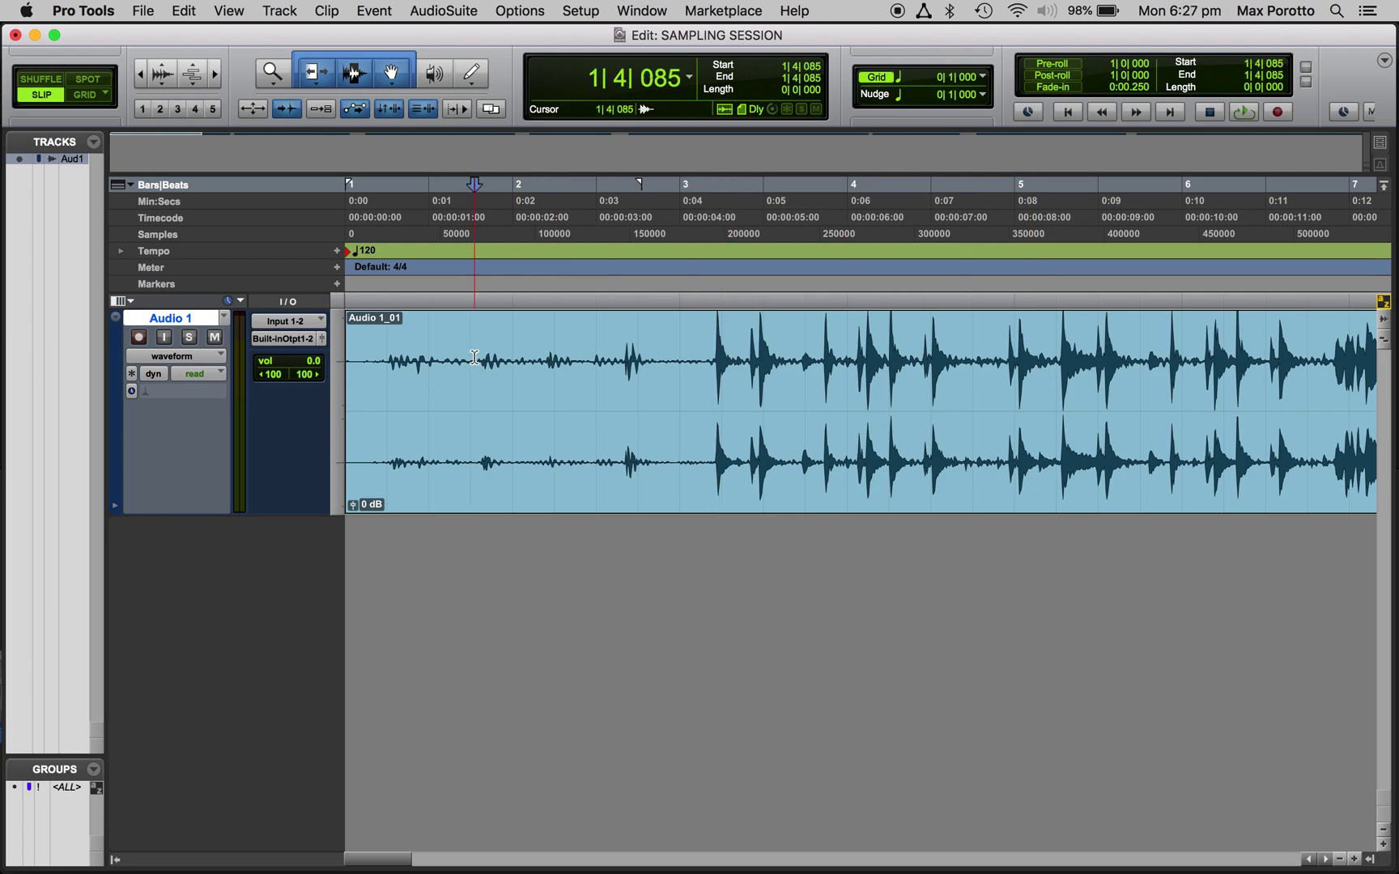
{"action": "left_click", "coordinate": [1249, 348]}
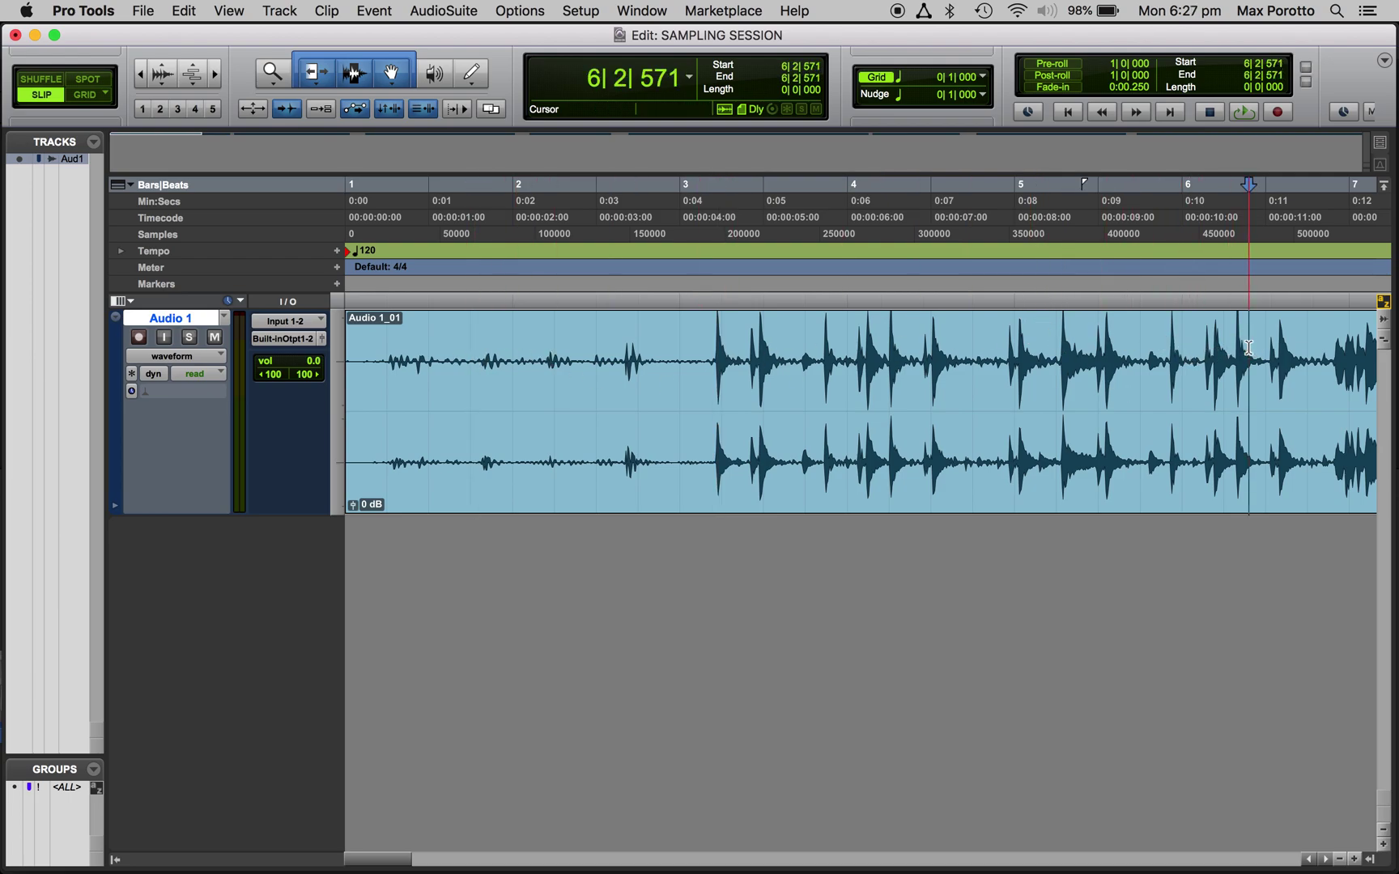
{"action": "left_click", "coordinate": [1267, 350]}
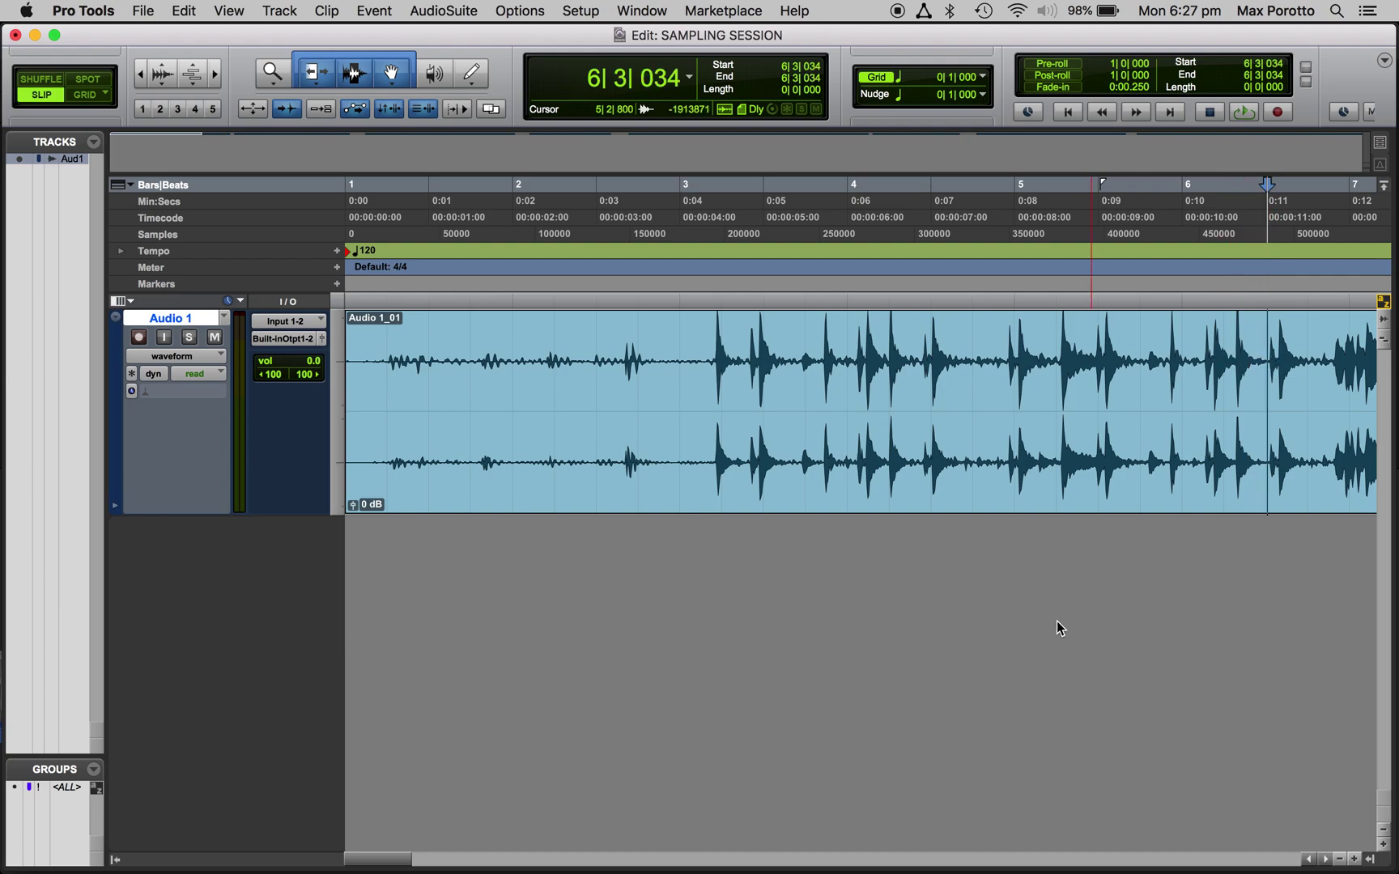
{"action": "key", "text": "super+bracketright"}
{"action": "key", "text": "super+bracketright"}
{"action": "key", "text": "super+bracketright"}
{"action": "key", "text": "super+bracketright"}
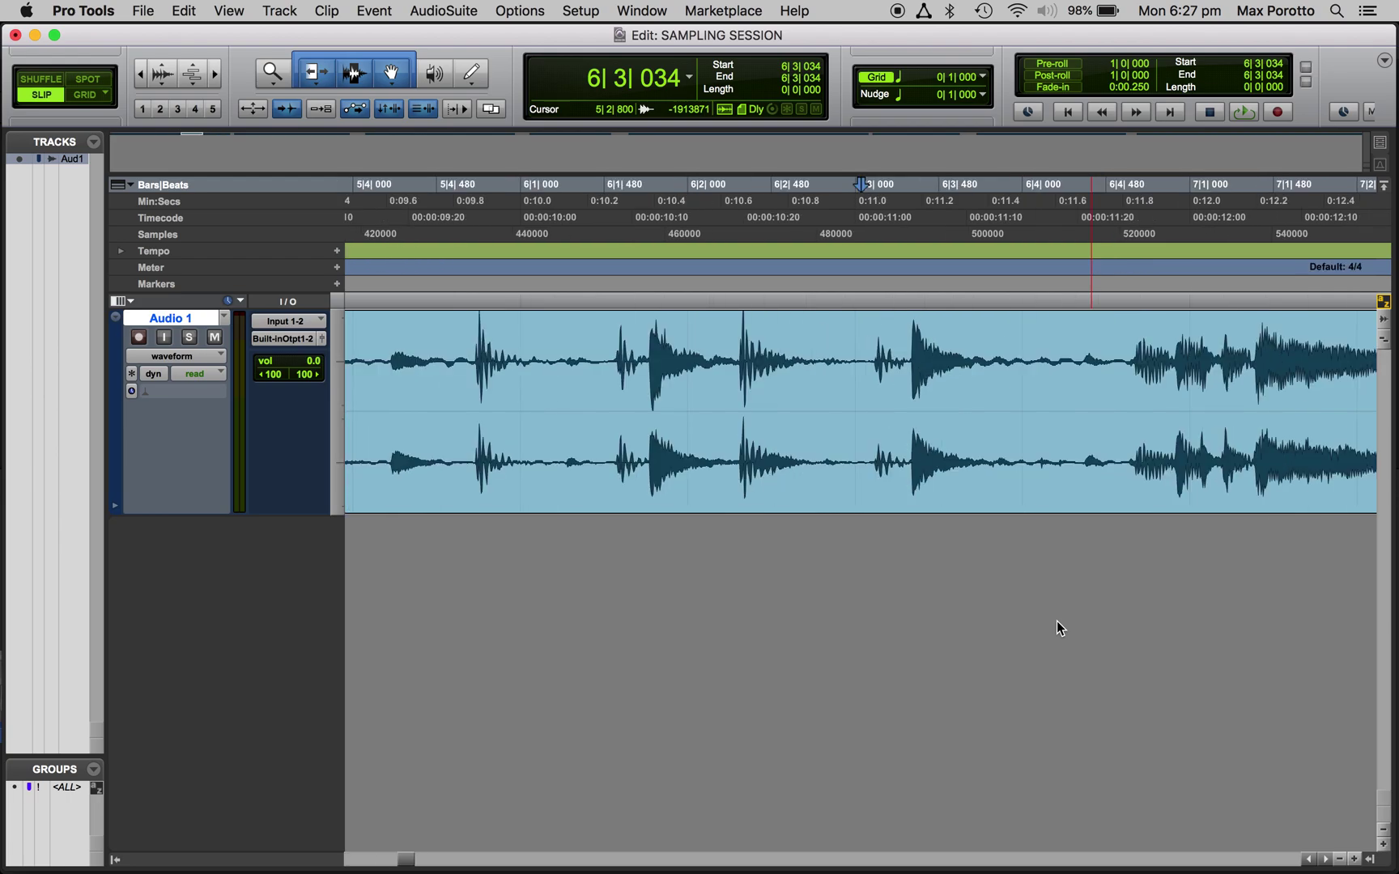
{"action": "key", "text": "super+bracketright"}
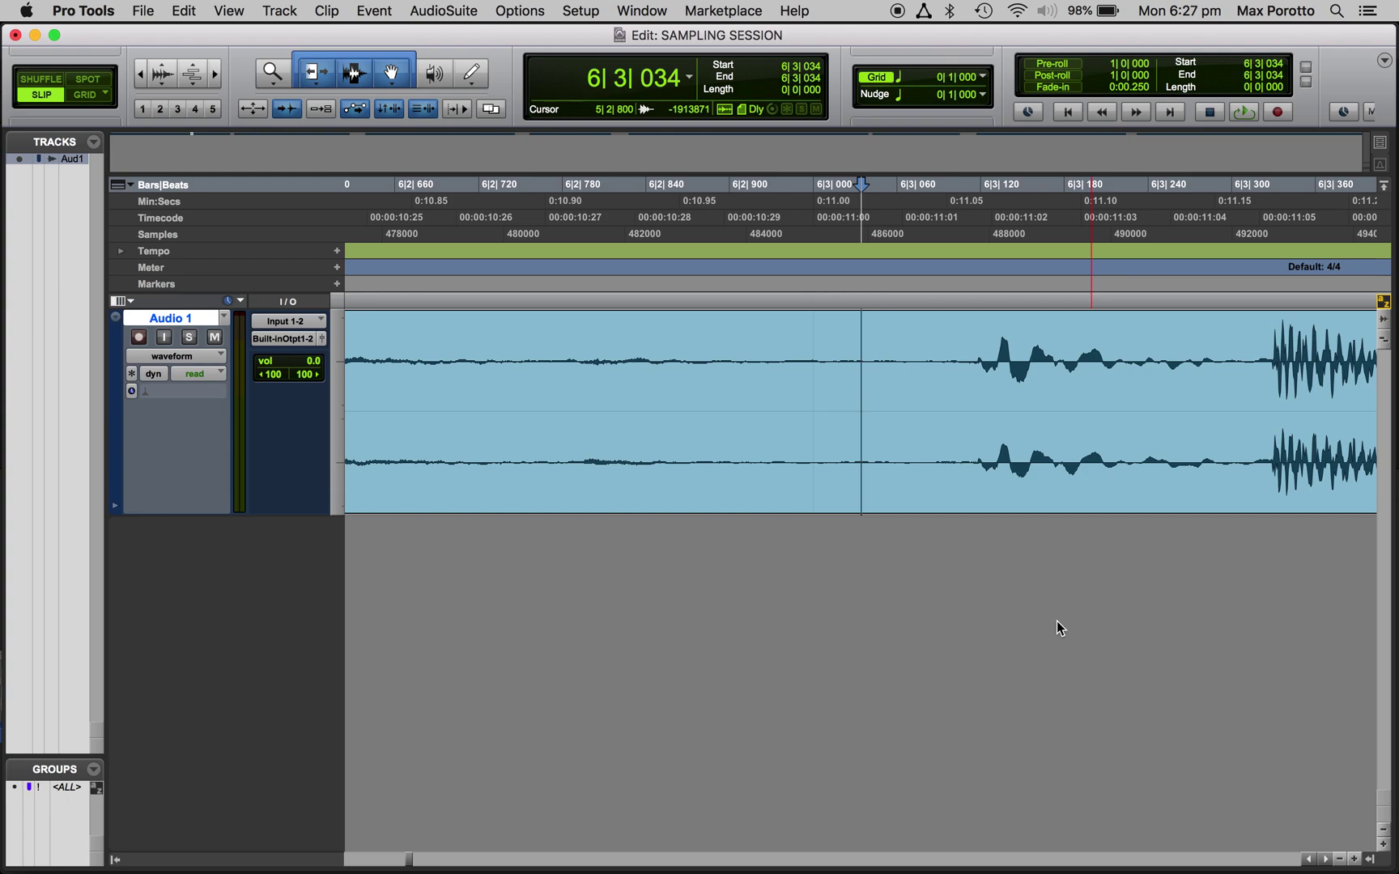
{"action": "key", "text": "super+bracketleft"}
{"action": "key", "text": "super+bracketleft"}
{"action": "key", "text": "super+bracketleft"}
{"action": "key", "text": "super+bracketleft"}
{"action": "key", "text": "super+bracketleft"}
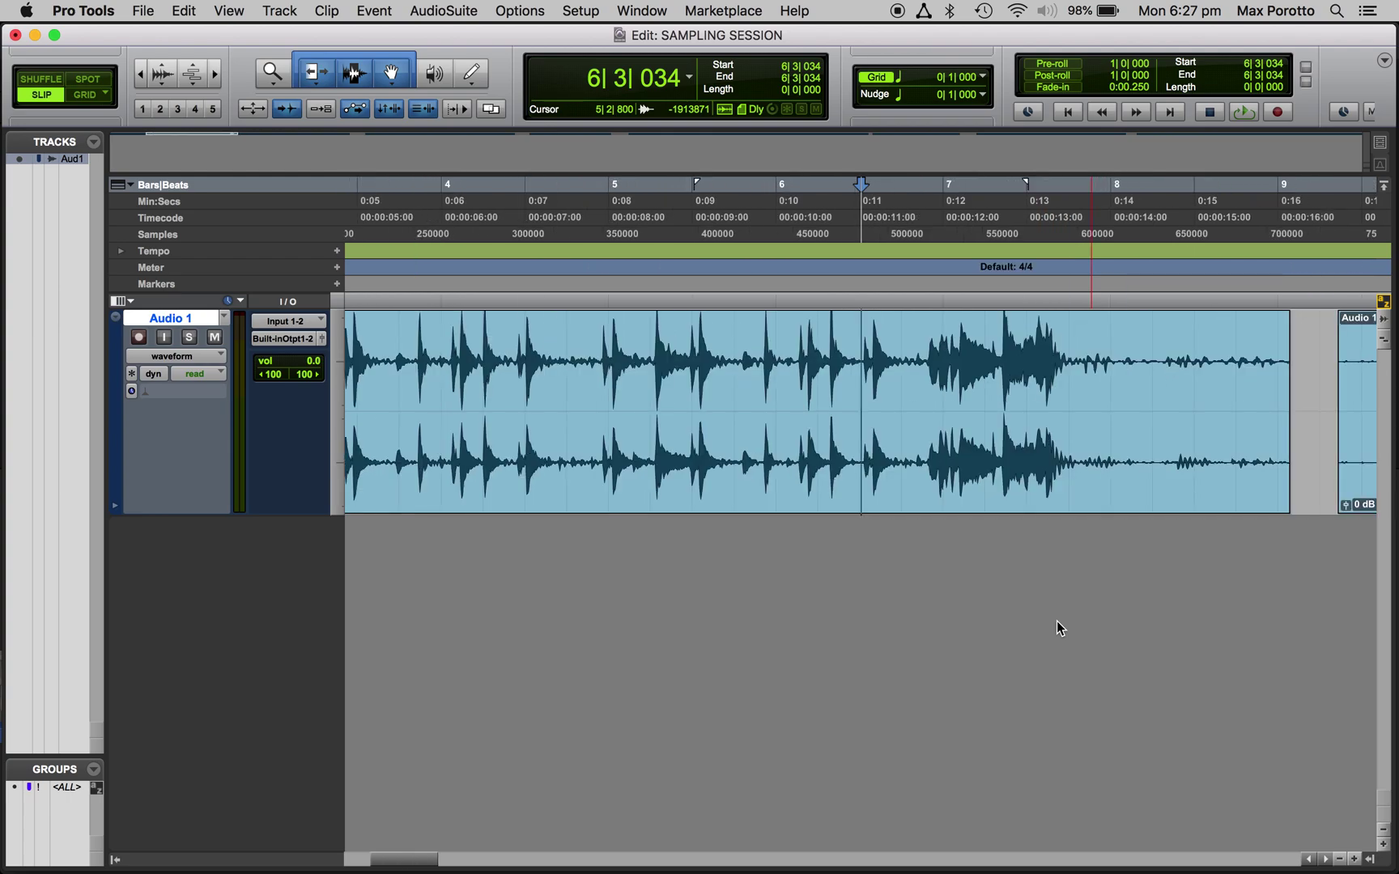
Separate Audio 1_01 exactly at the first loud hit's transient, 3|1|852, locating it from a cursor position in the preceding quiet gap.
{"action": "scroll", "coordinate": [939, 639], "scroll_direction": "left", "scroll_amount": 5}
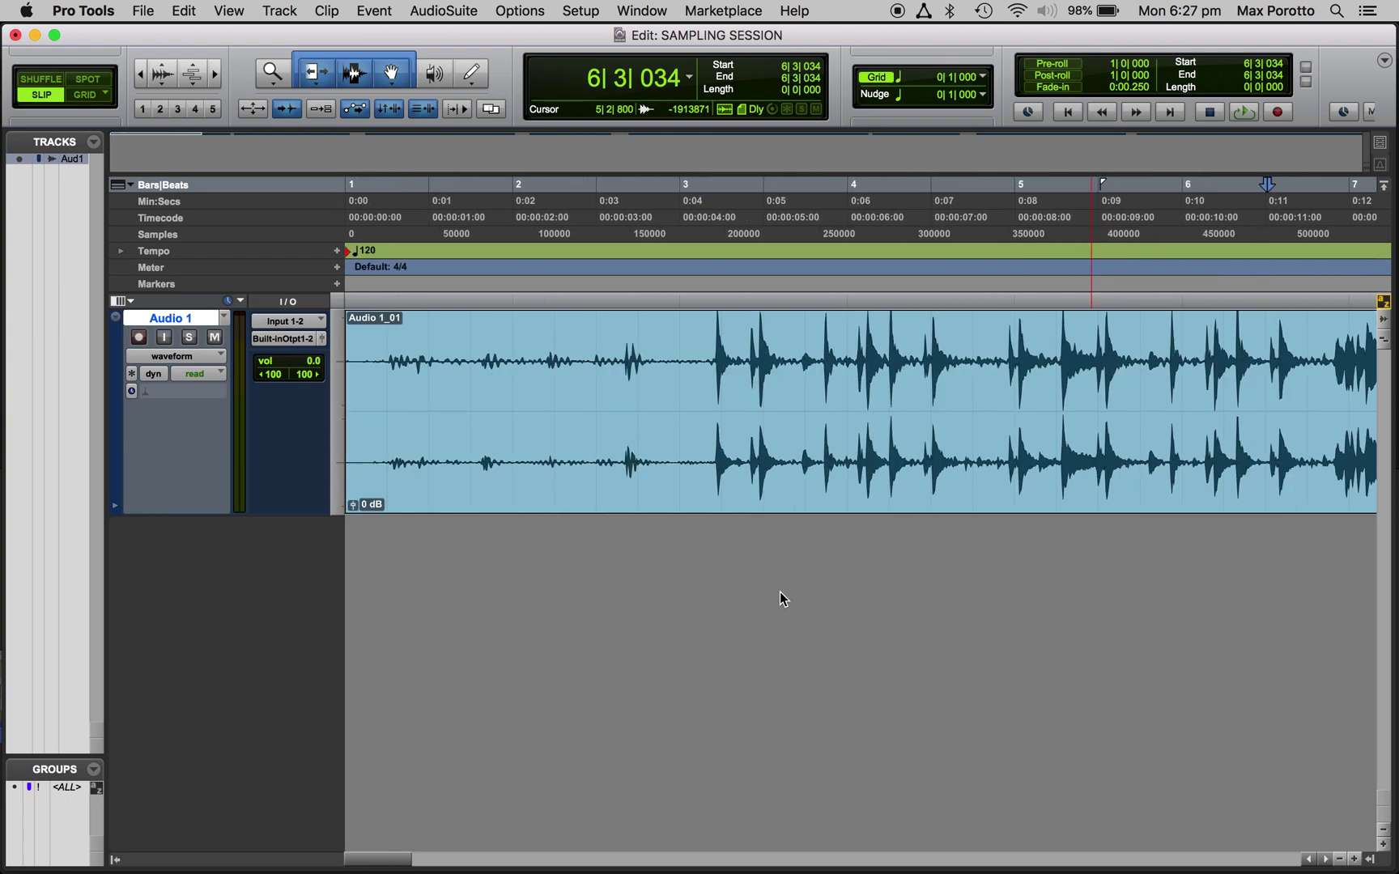
{"action": "left_click", "coordinate": [665, 332]}
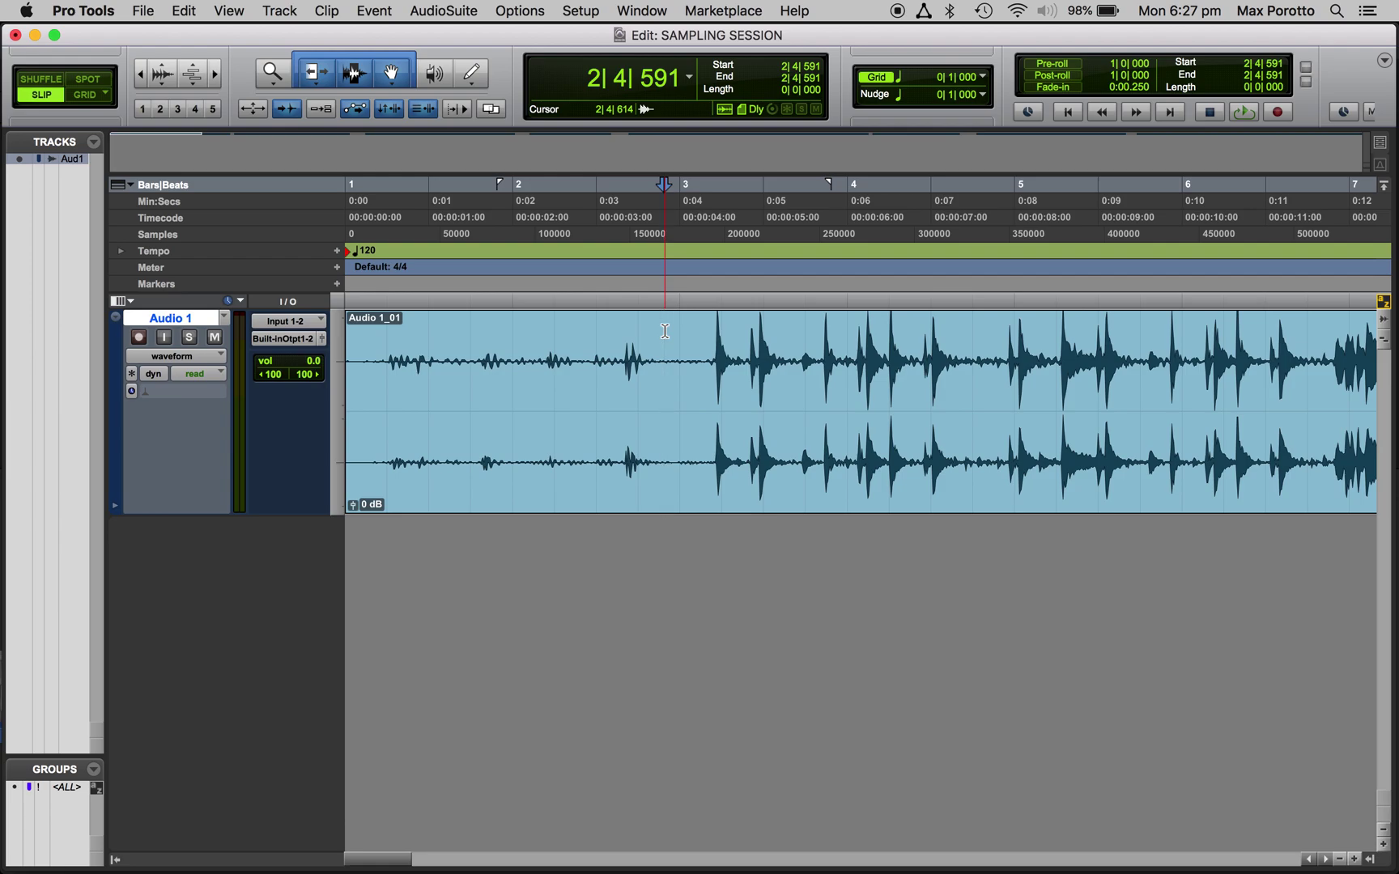
{"action": "key", "text": "Tab"}
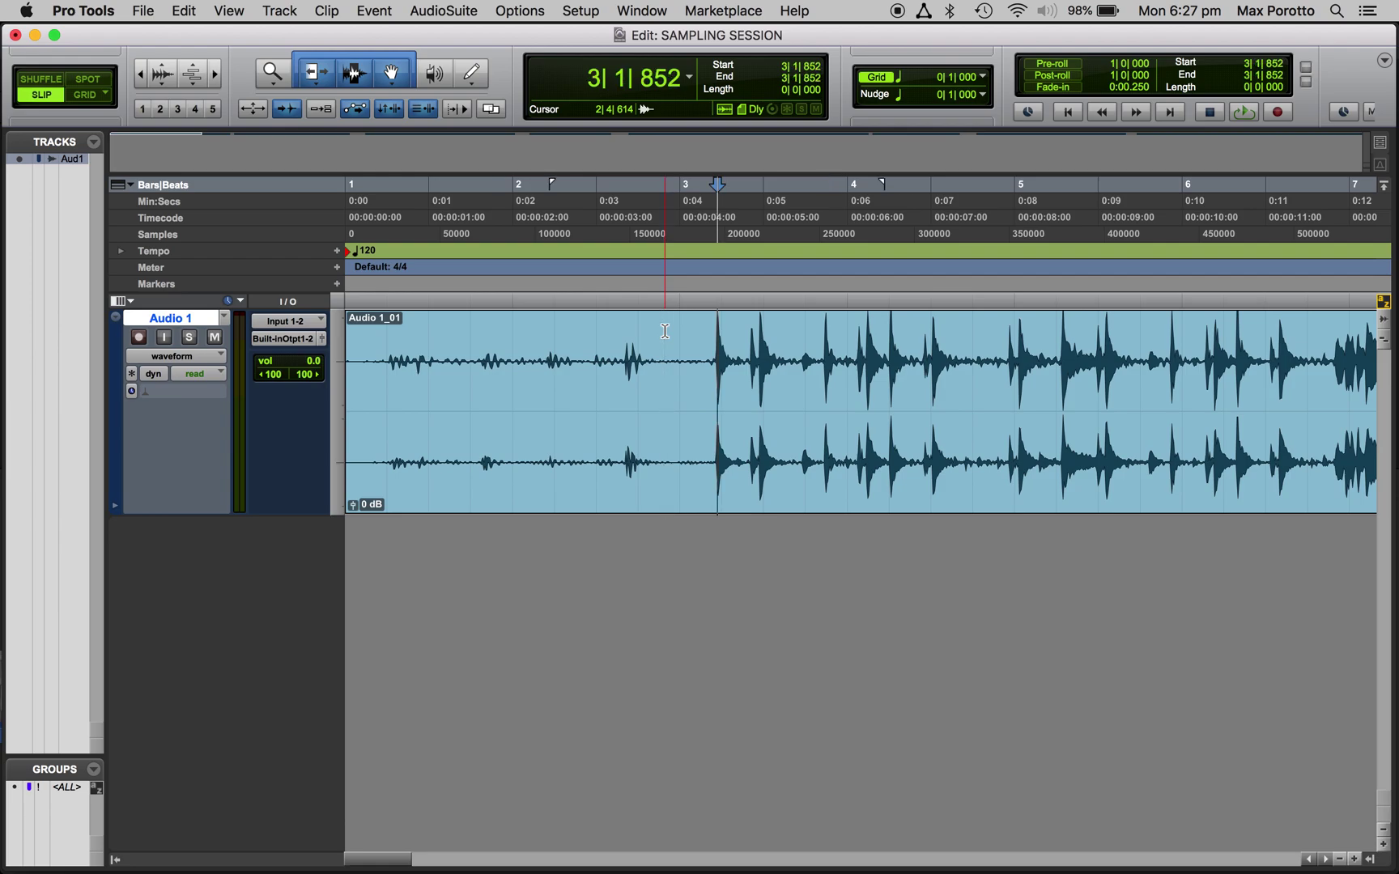
{"action": "key", "text": "b"}
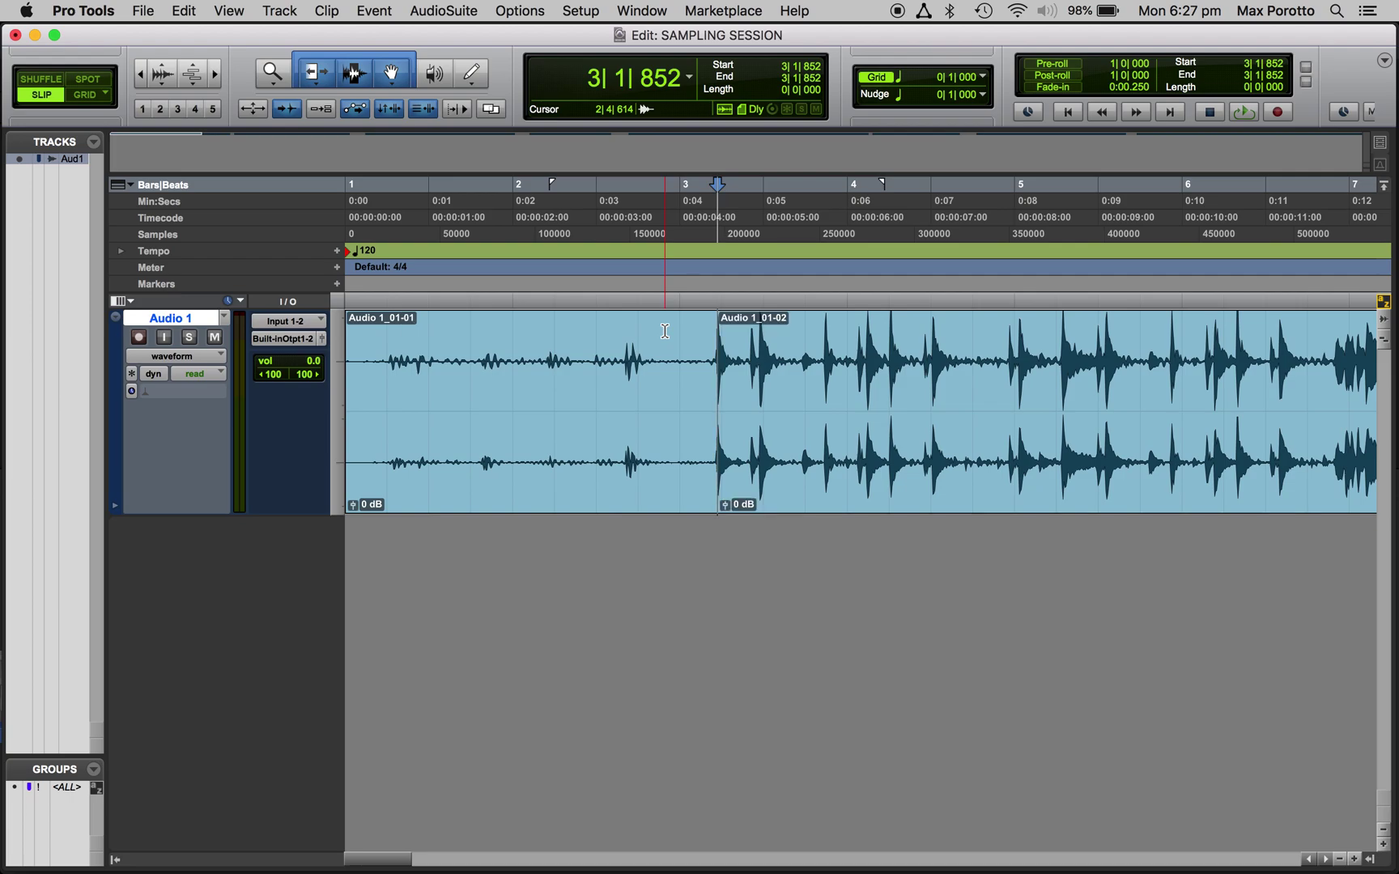
Delete the quiet lead-in clip before the first loud hit and audition the remaining clip from 3|1|456.
{"action": "left_click", "coordinate": [637, 438]}
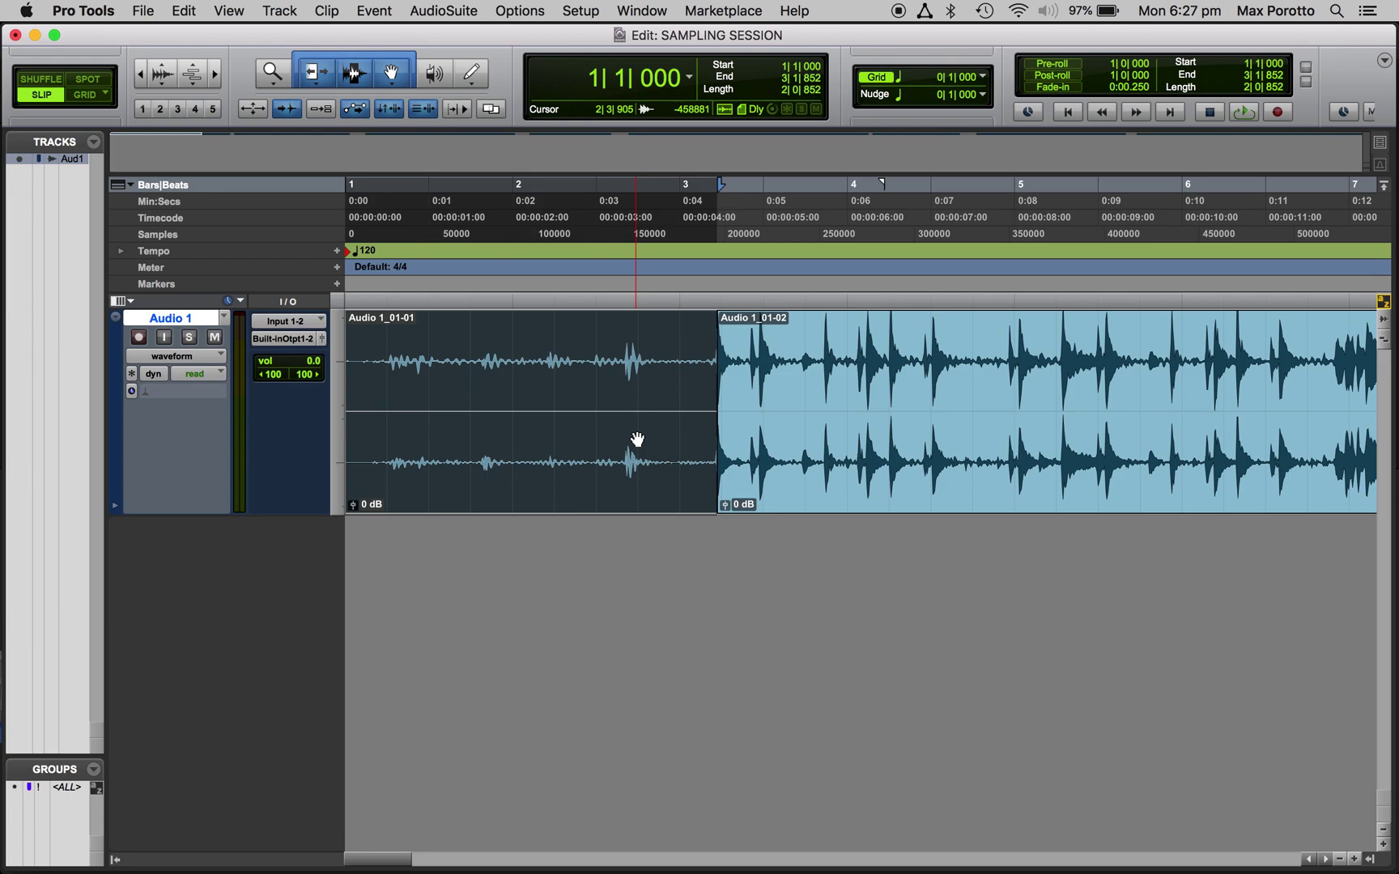
{"action": "key", "text": "Delete"}
{"action": "left_click", "coordinate": [701, 325]}
{"action": "key", "text": "space"}
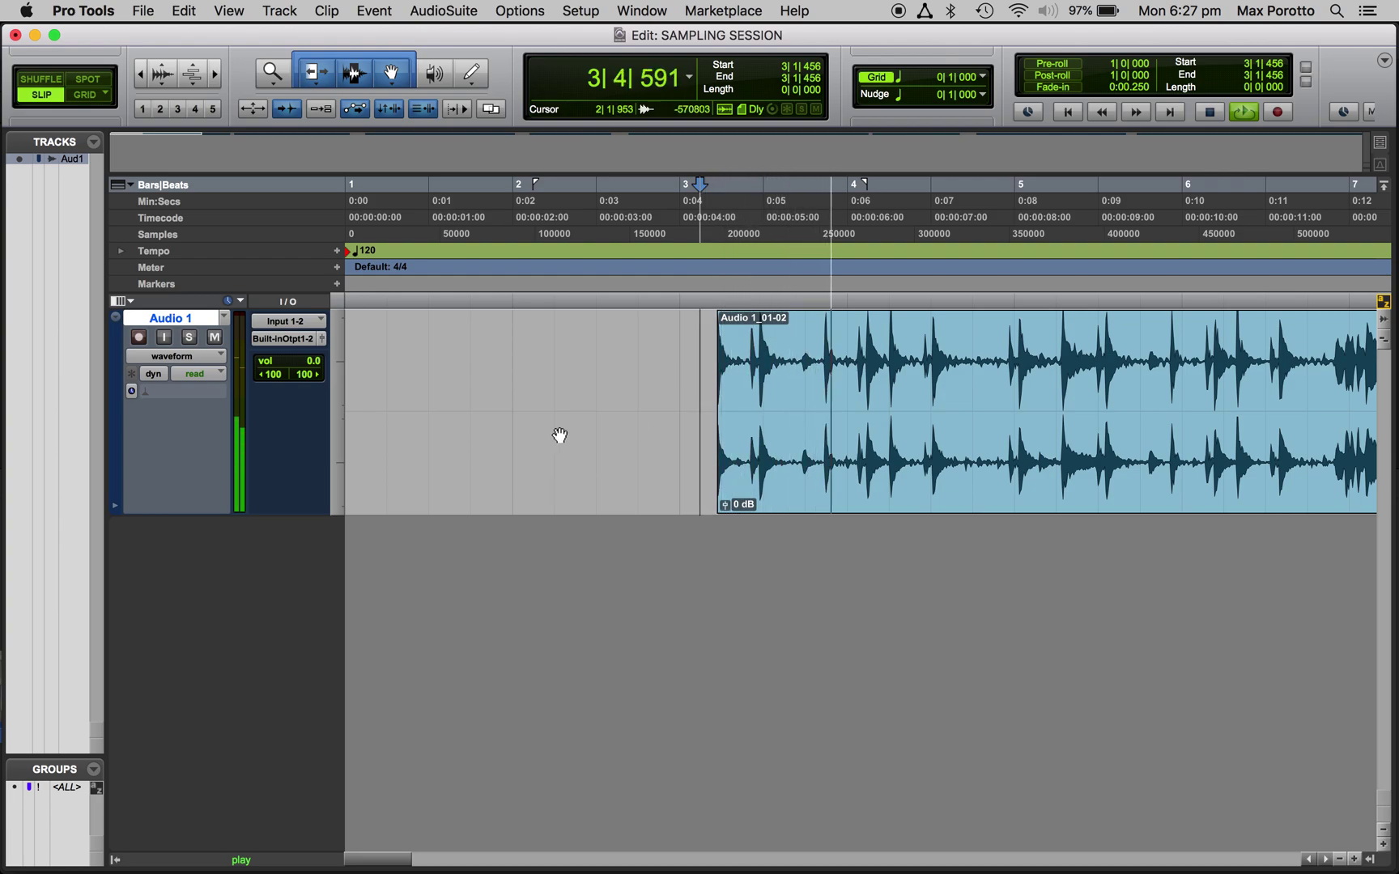
{"action": "scroll", "coordinate": [559, 435], "scroll_direction": "right", "scroll_amount": 5}
{"action": "scroll", "coordinate": [559, 434], "scroll_direction": "right", "scroll_amount": 1}
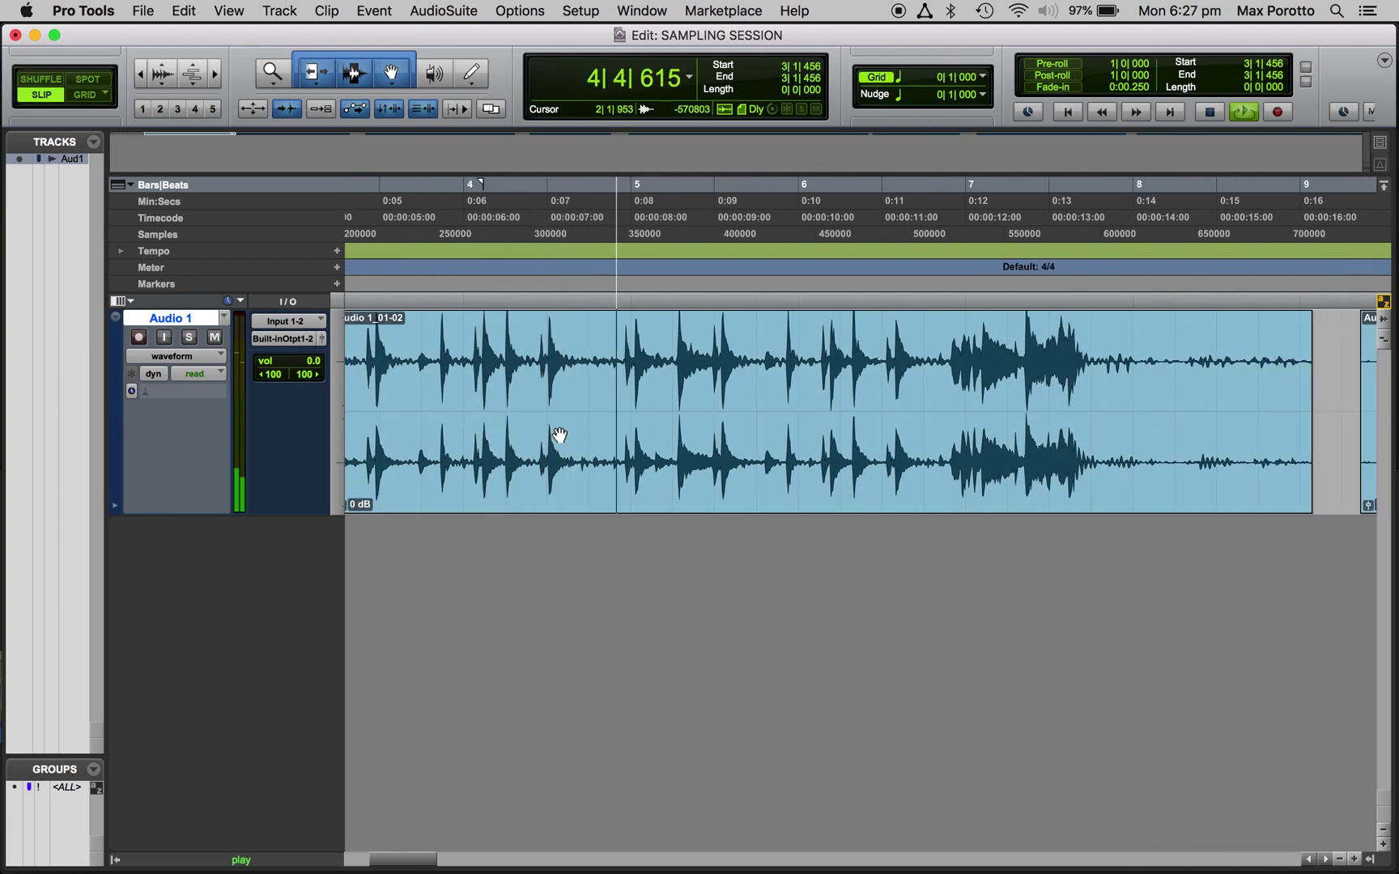
{"action": "scroll", "coordinate": [558, 435], "scroll_direction": "right", "scroll_amount": 1}
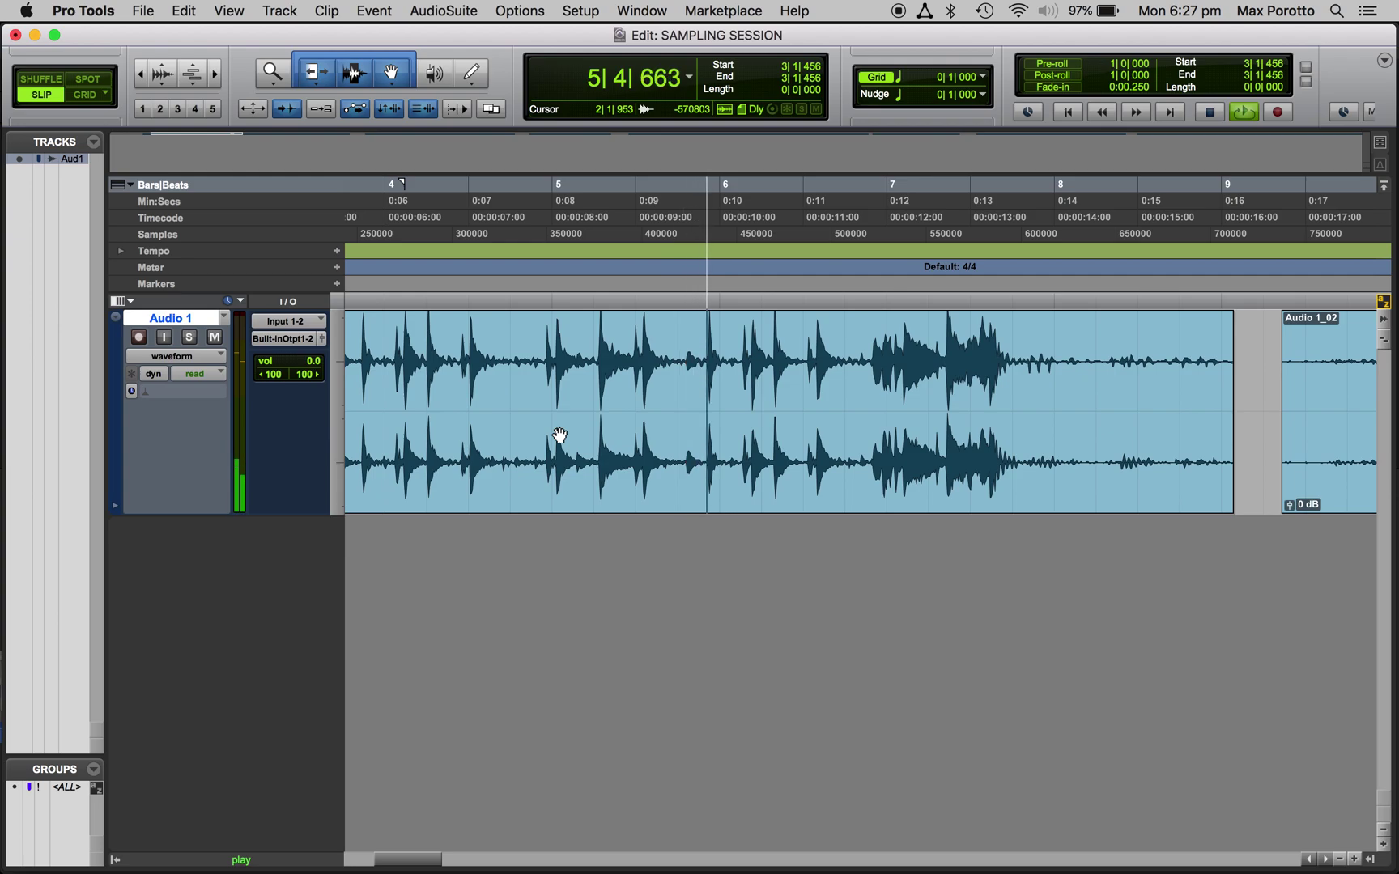
{"action": "scroll", "coordinate": [559, 435], "scroll_direction": "right", "scroll_amount": 1}
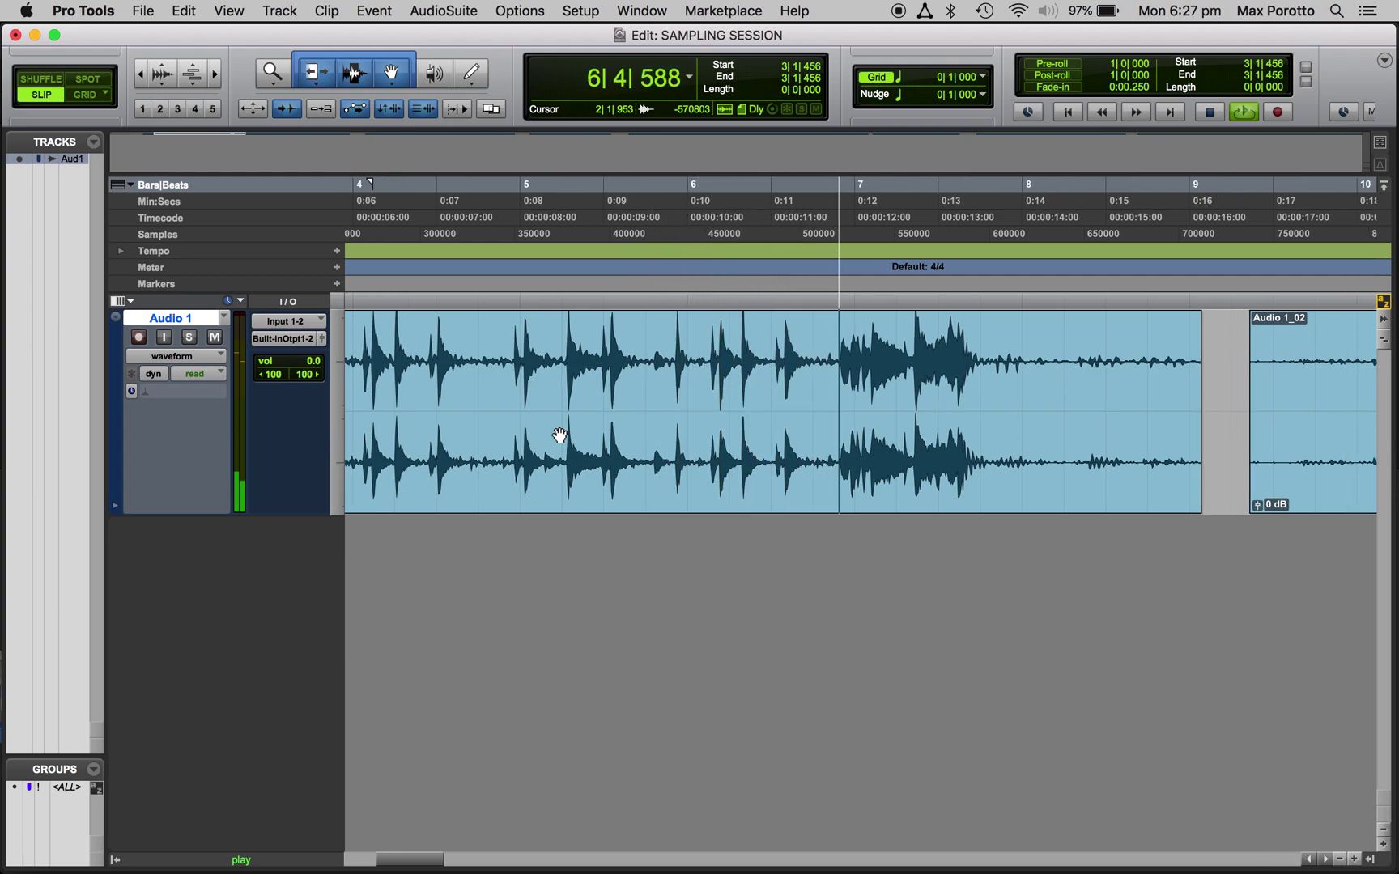
{"action": "key", "text": "space"}
Separate the remaining clip at the transient at 7|2|423, where the loop should end, and delete everything in it after the cut.
{"action": "left_click", "coordinate": [897, 323]}
{"action": "key", "text": "t"}
{"action": "key", "text": "t"}
{"action": "key", "text": "t"}
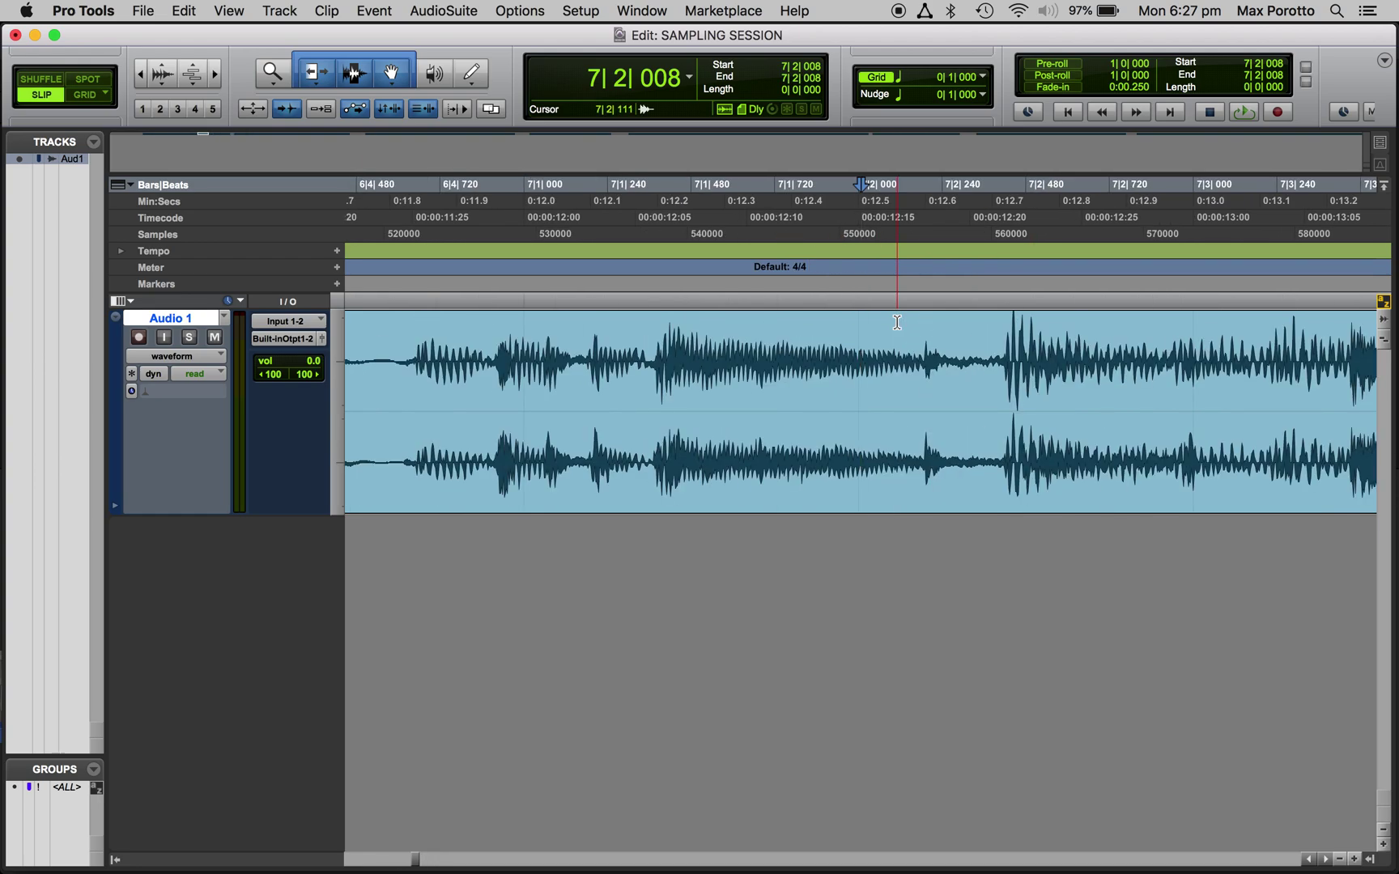
{"action": "key", "text": "Tab"}
{"action": "key", "text": "Tab"}
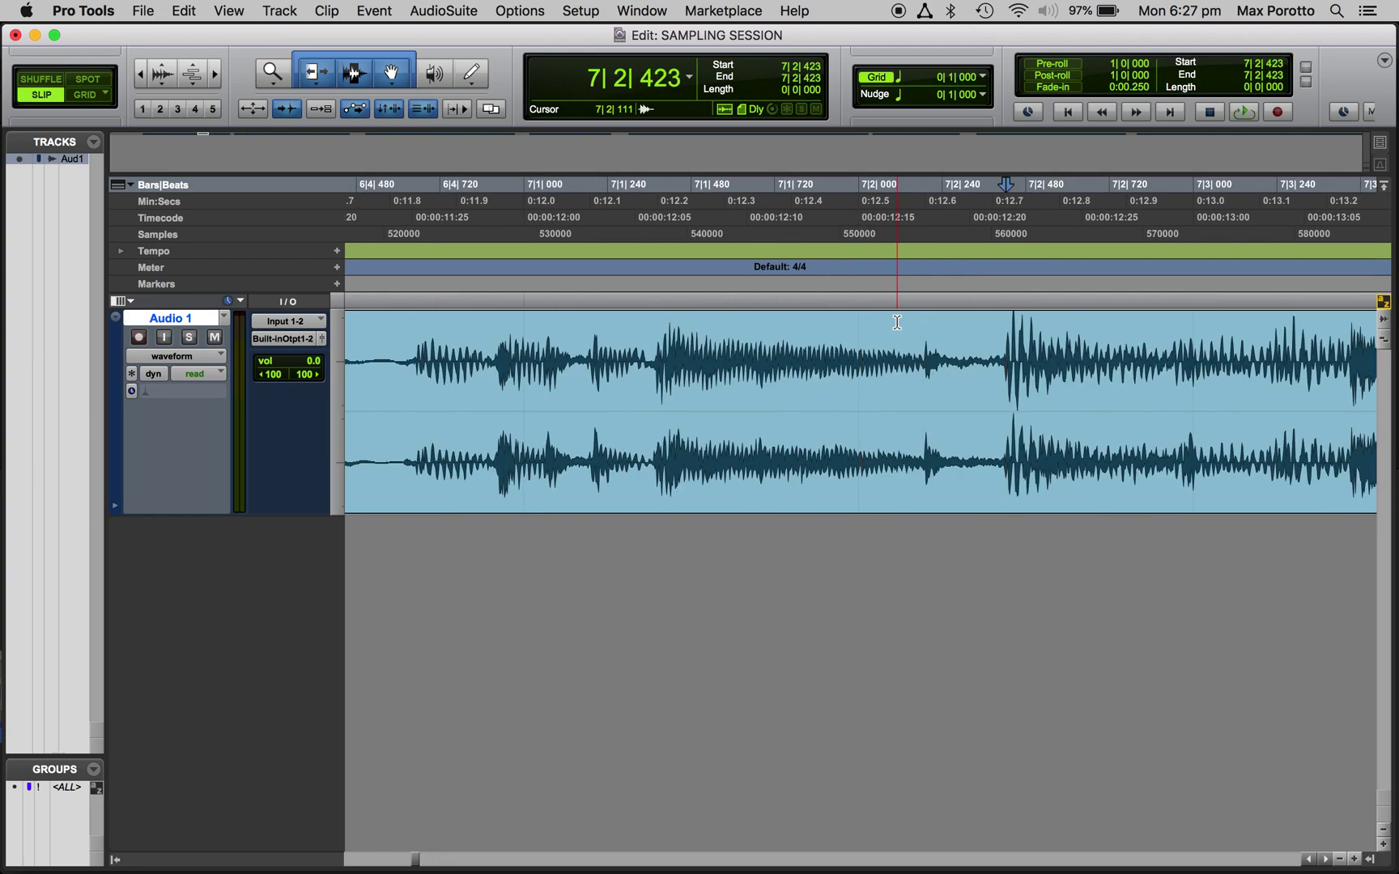
{"action": "key", "text": "b"}
{"action": "left_click", "coordinate": [1075, 455]}
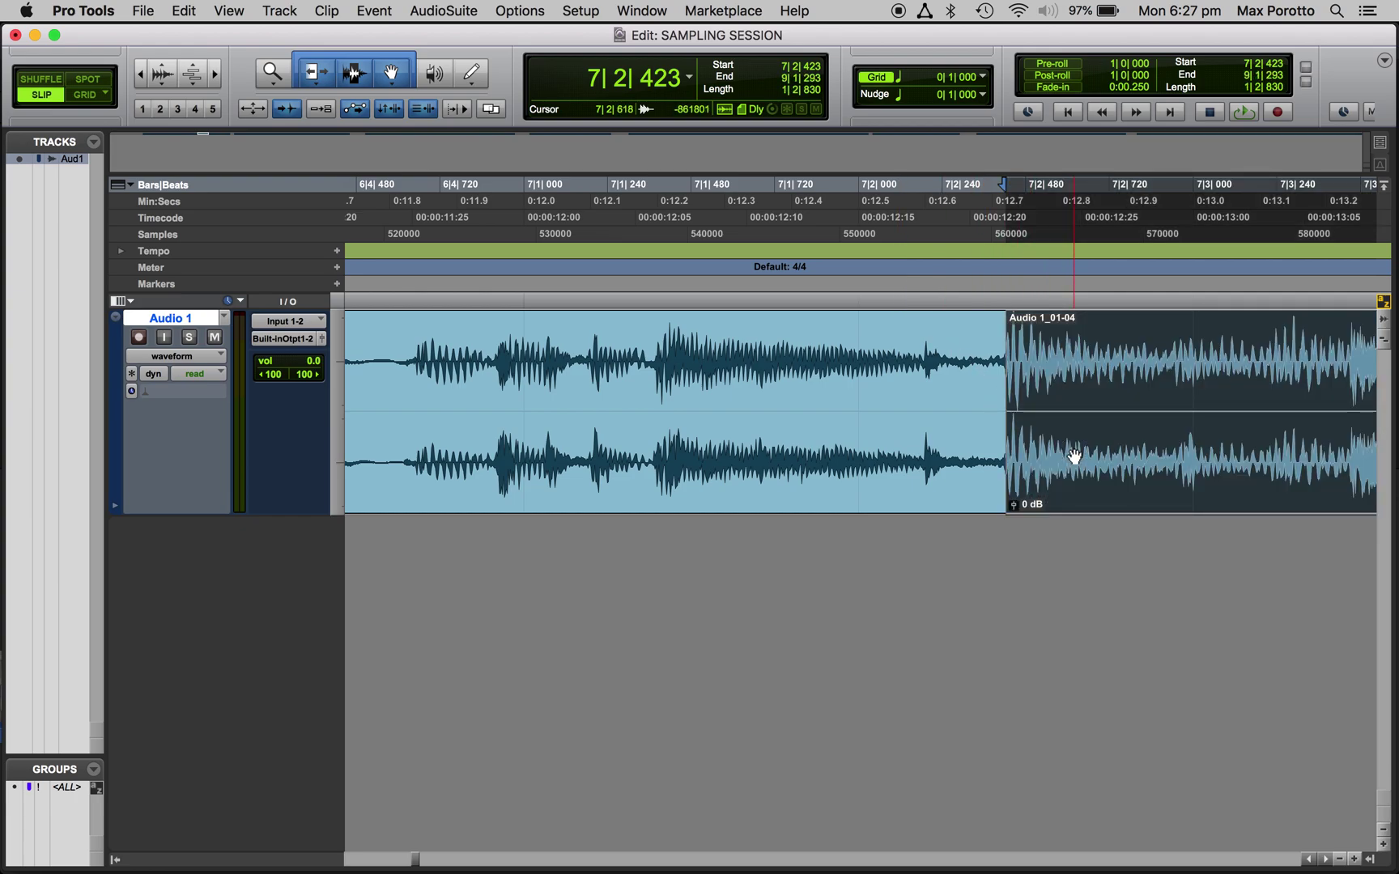
{"action": "key", "text": "Delete"}
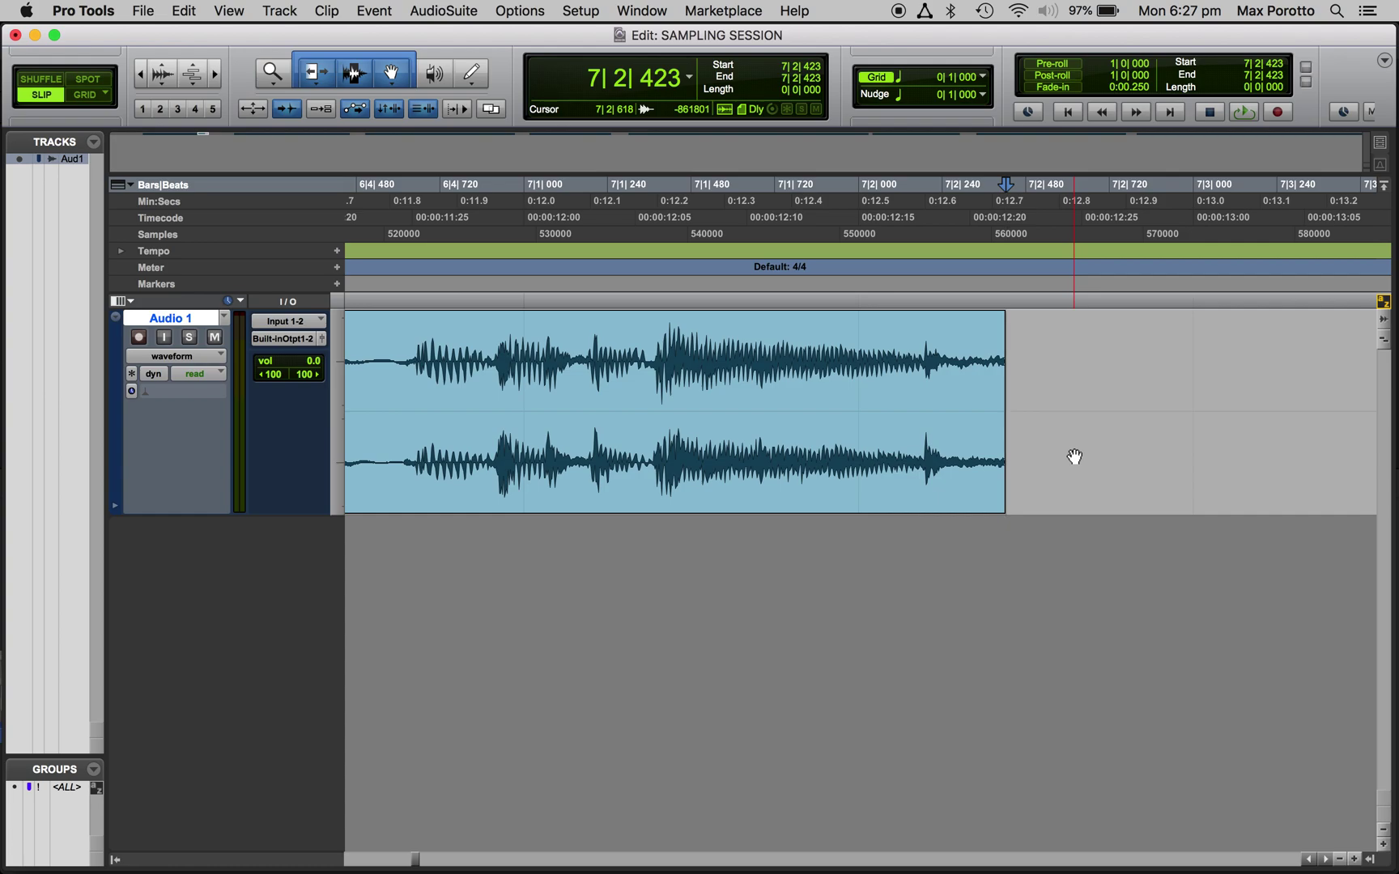
Select the whole trimmed clip, check the loop playback option and audition the clip as a loop.
{"action": "key", "text": "super+bracketleft"}
{"action": "key", "text": "r"}
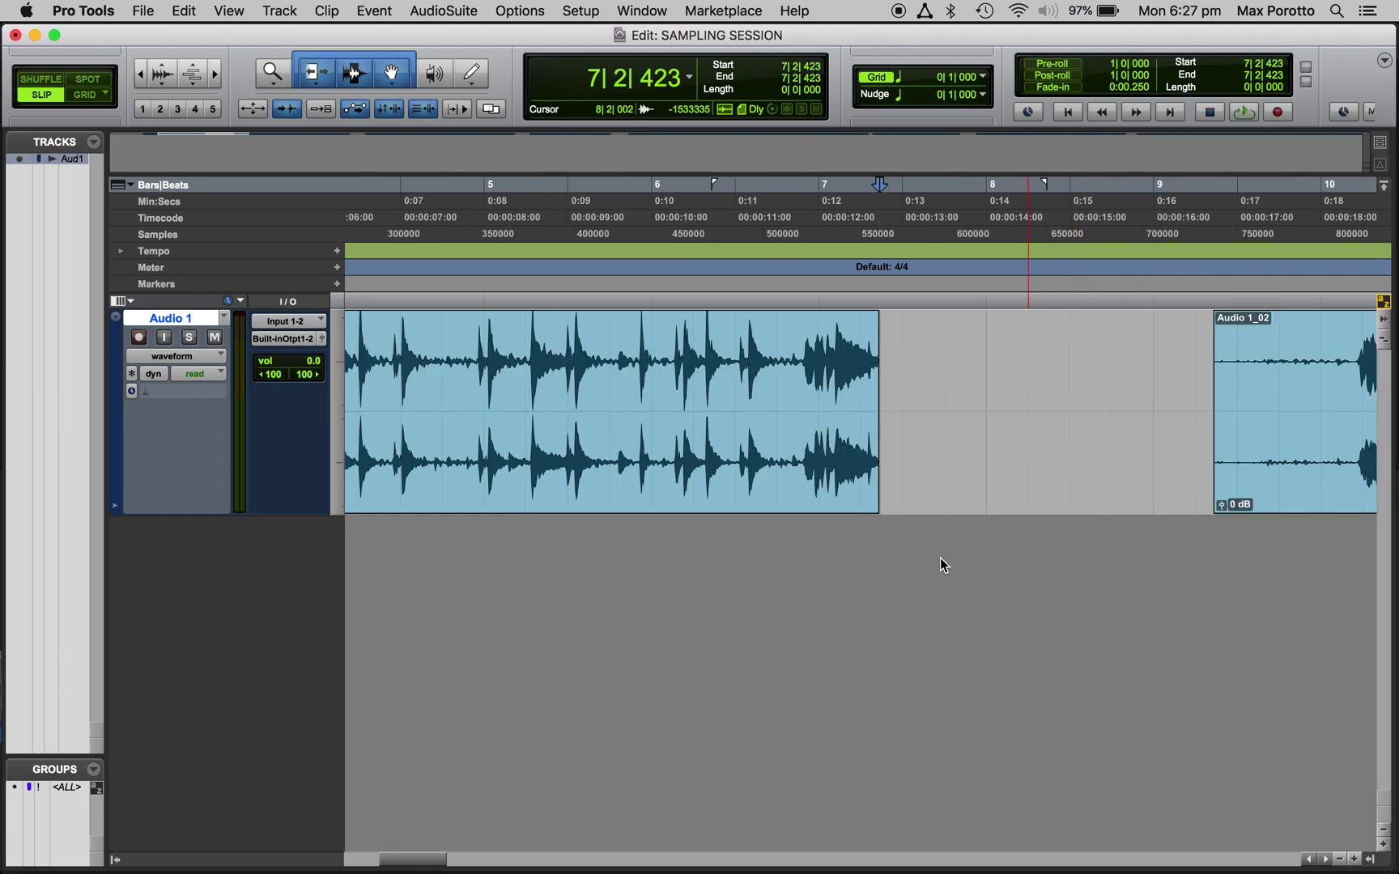
{"action": "scroll", "coordinate": [940, 566], "scroll_direction": "left", "scroll_amount": 6}
{"action": "scroll", "coordinate": [940, 565], "scroll_direction": "right", "scroll_amount": 1}
{"action": "scroll", "coordinate": [940, 565], "scroll_direction": "right", "scroll_amount": 1}
{"action": "key", "text": "r"}
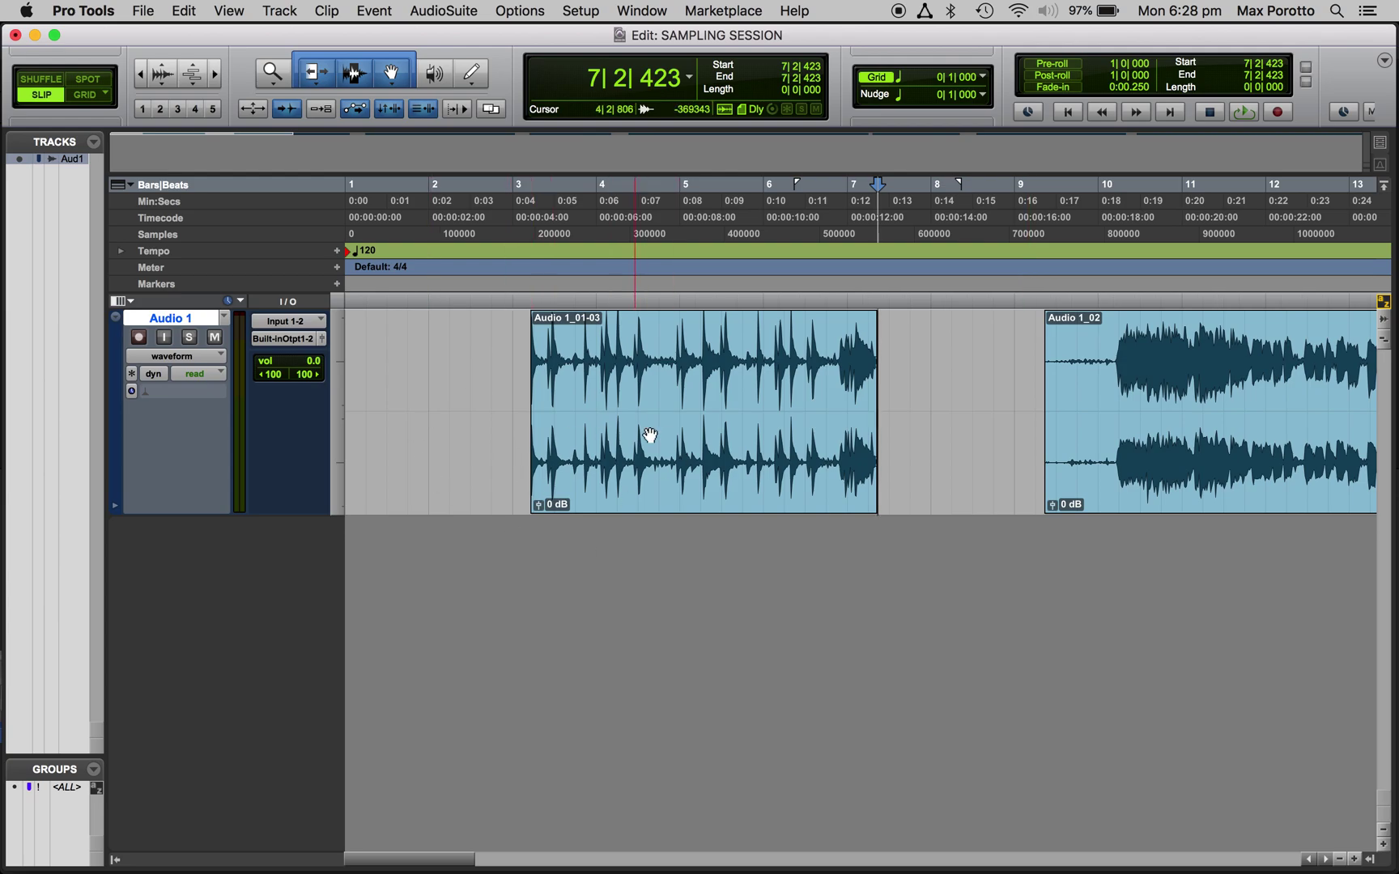
{"action": "left_click", "coordinate": [694, 459]}
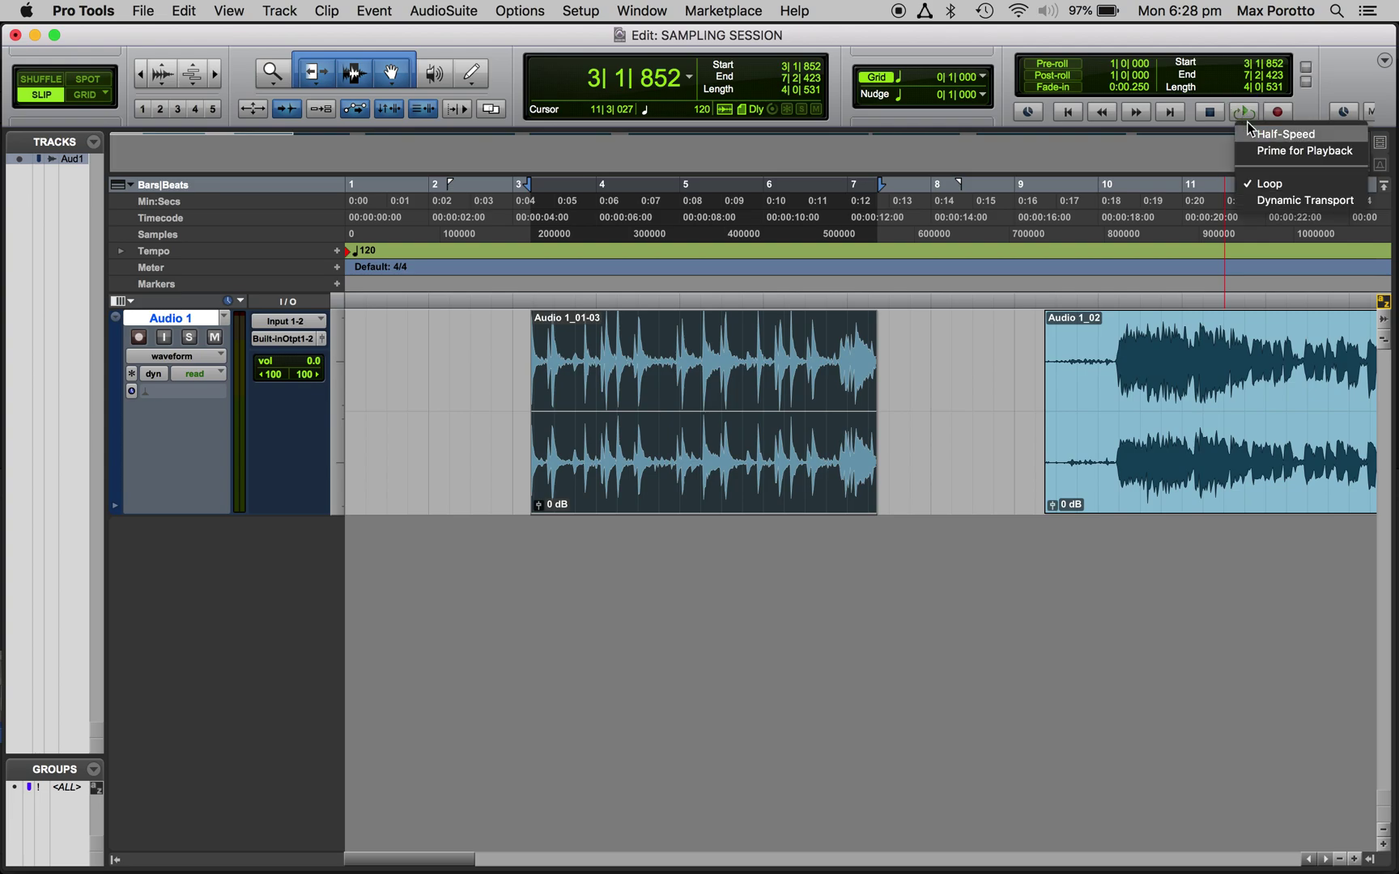
{"action": "left_click", "coordinate": [1261, 183]}
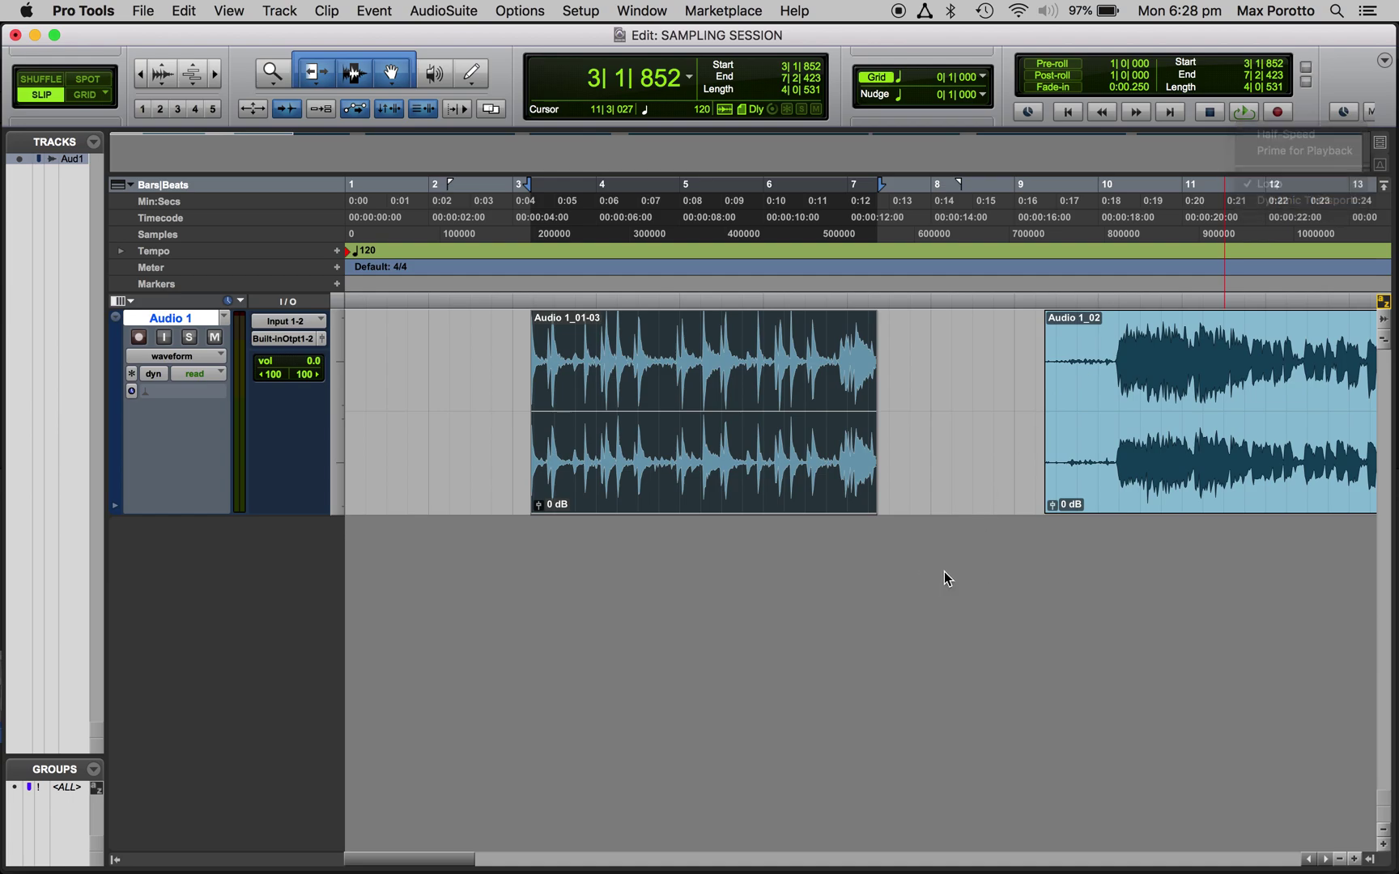
{"action": "key", "text": "space"}
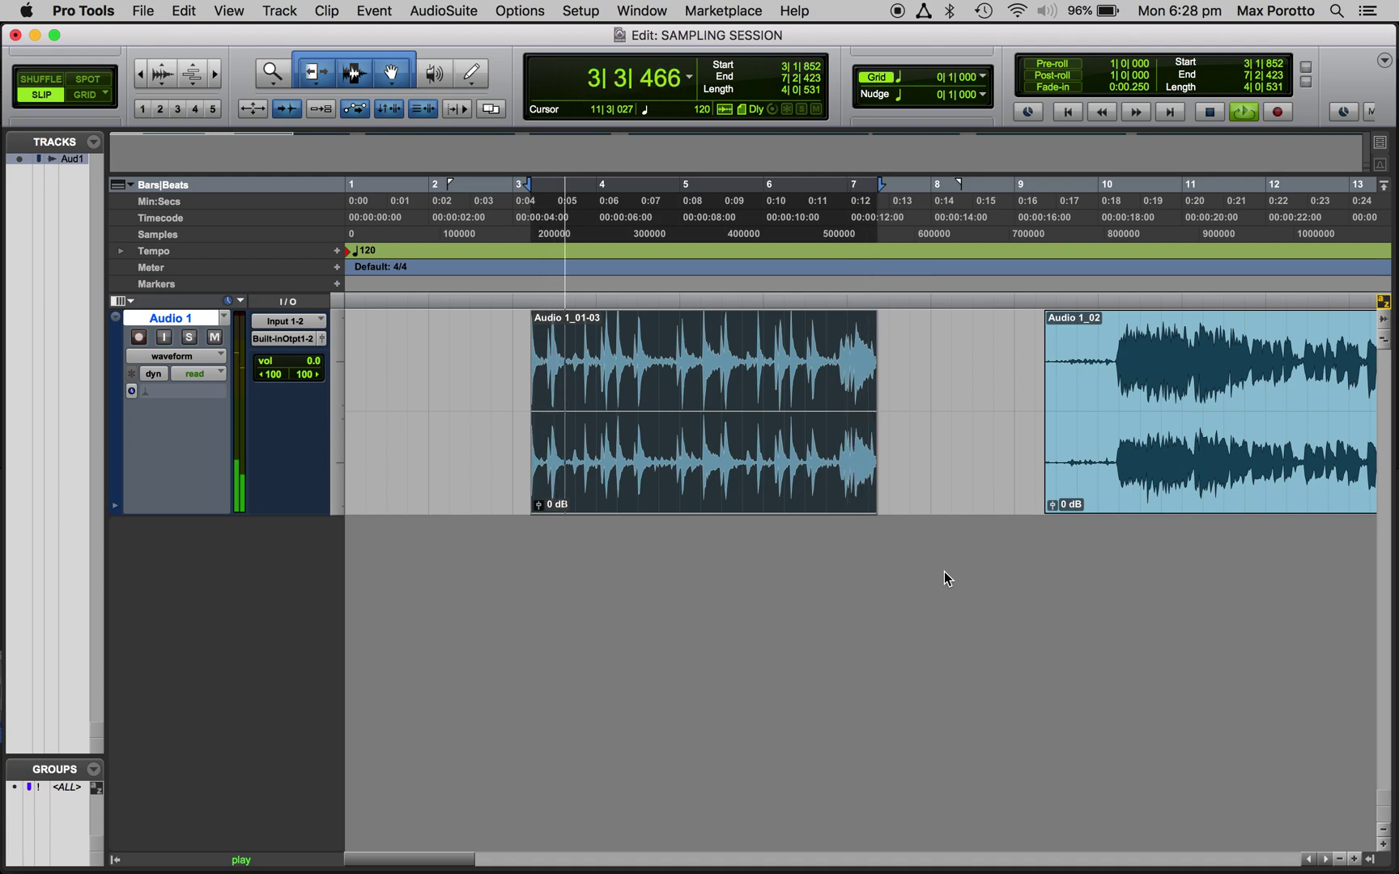
{"action": "key", "text": "space"}
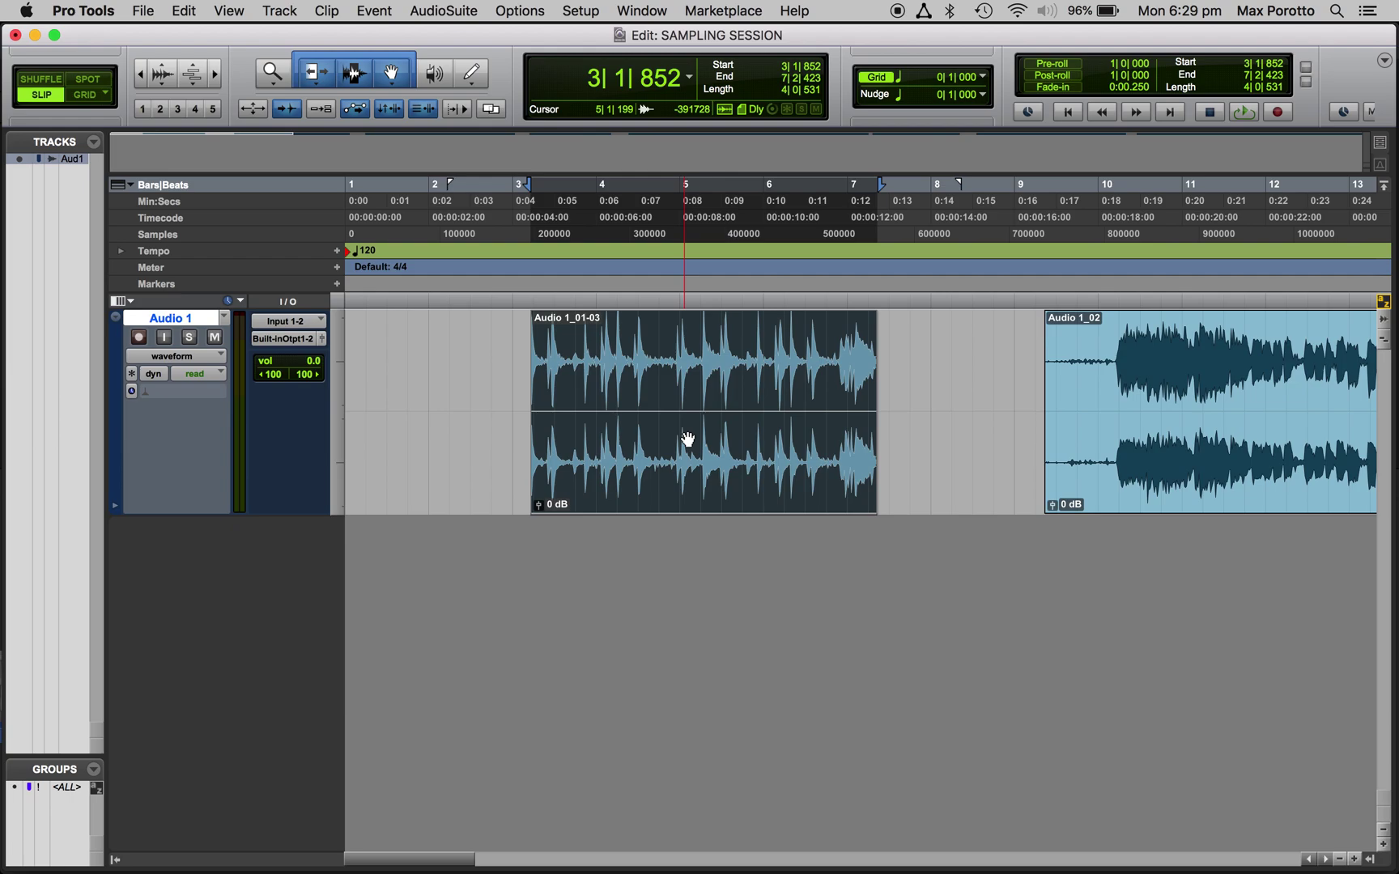
Place the trimmed clip at the session start, 1|1|000, and audition it with the clip selected.
{"action": "key", "text": "super+z"}
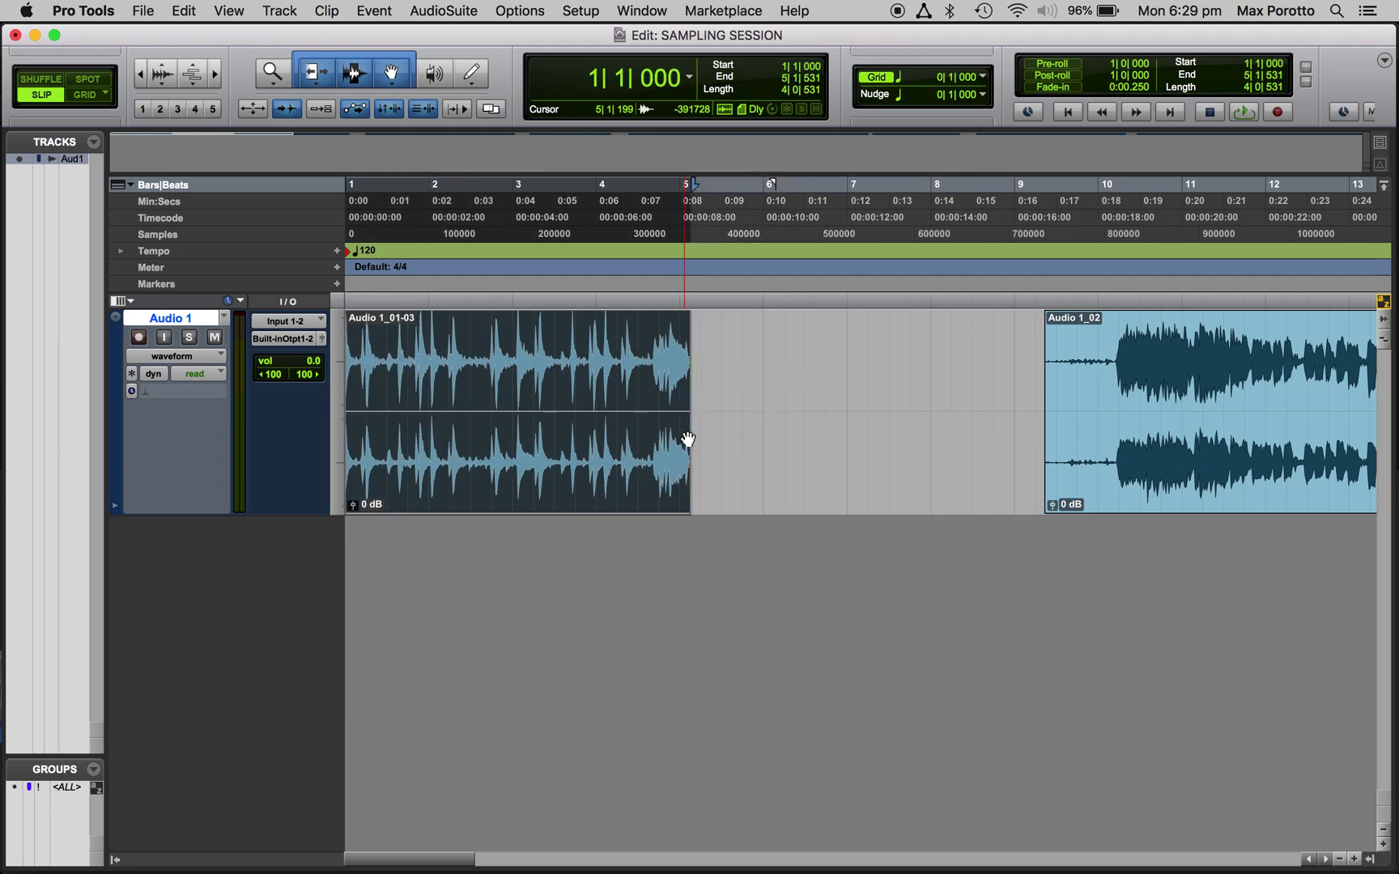
{"action": "key", "text": "space"}
{"action": "key", "text": "space"}
{"action": "key", "text": "Return"}
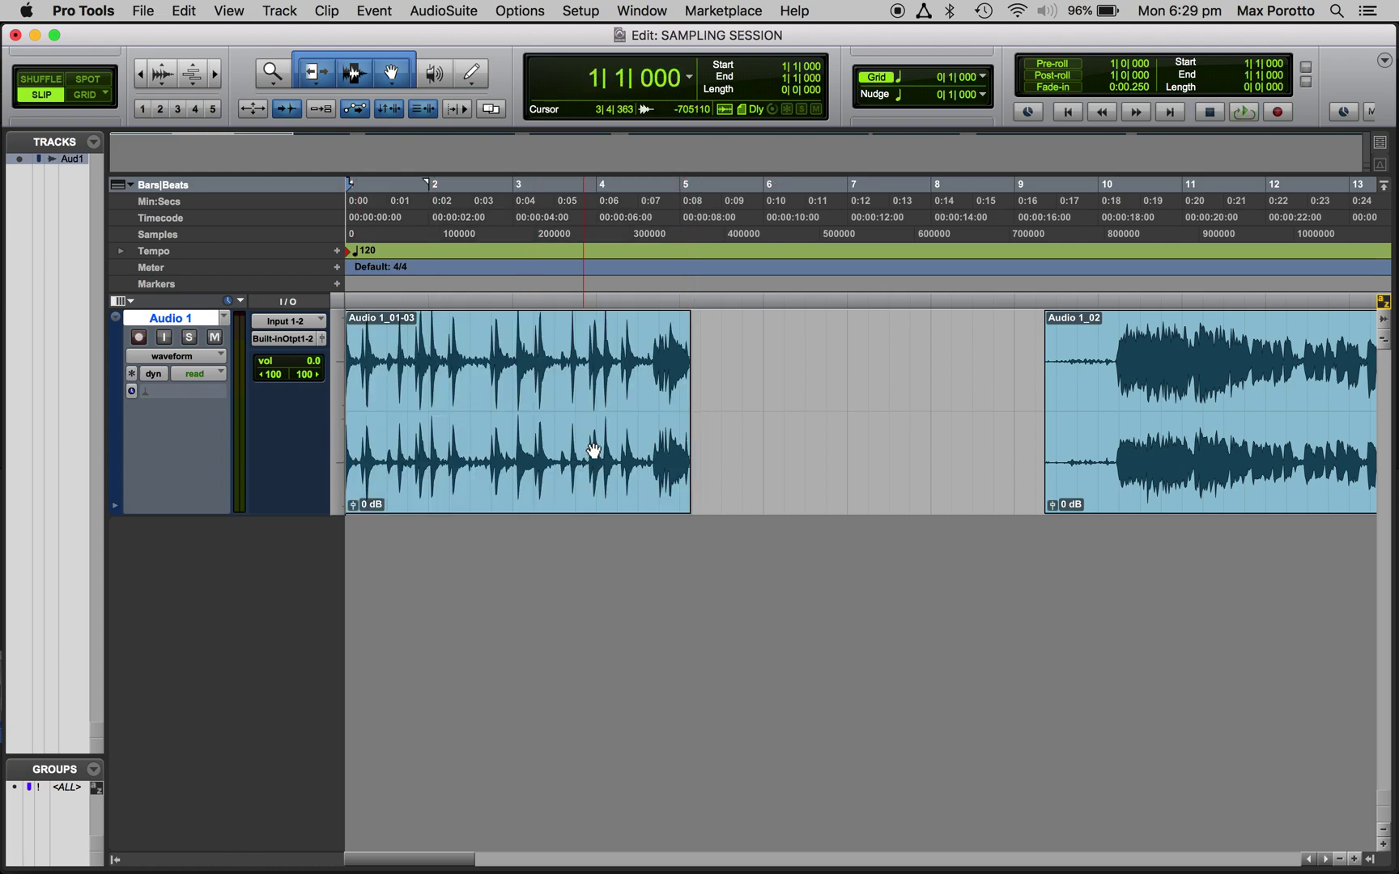
{"action": "left_click", "coordinate": [538, 442]}
{"action": "key", "text": "space"}
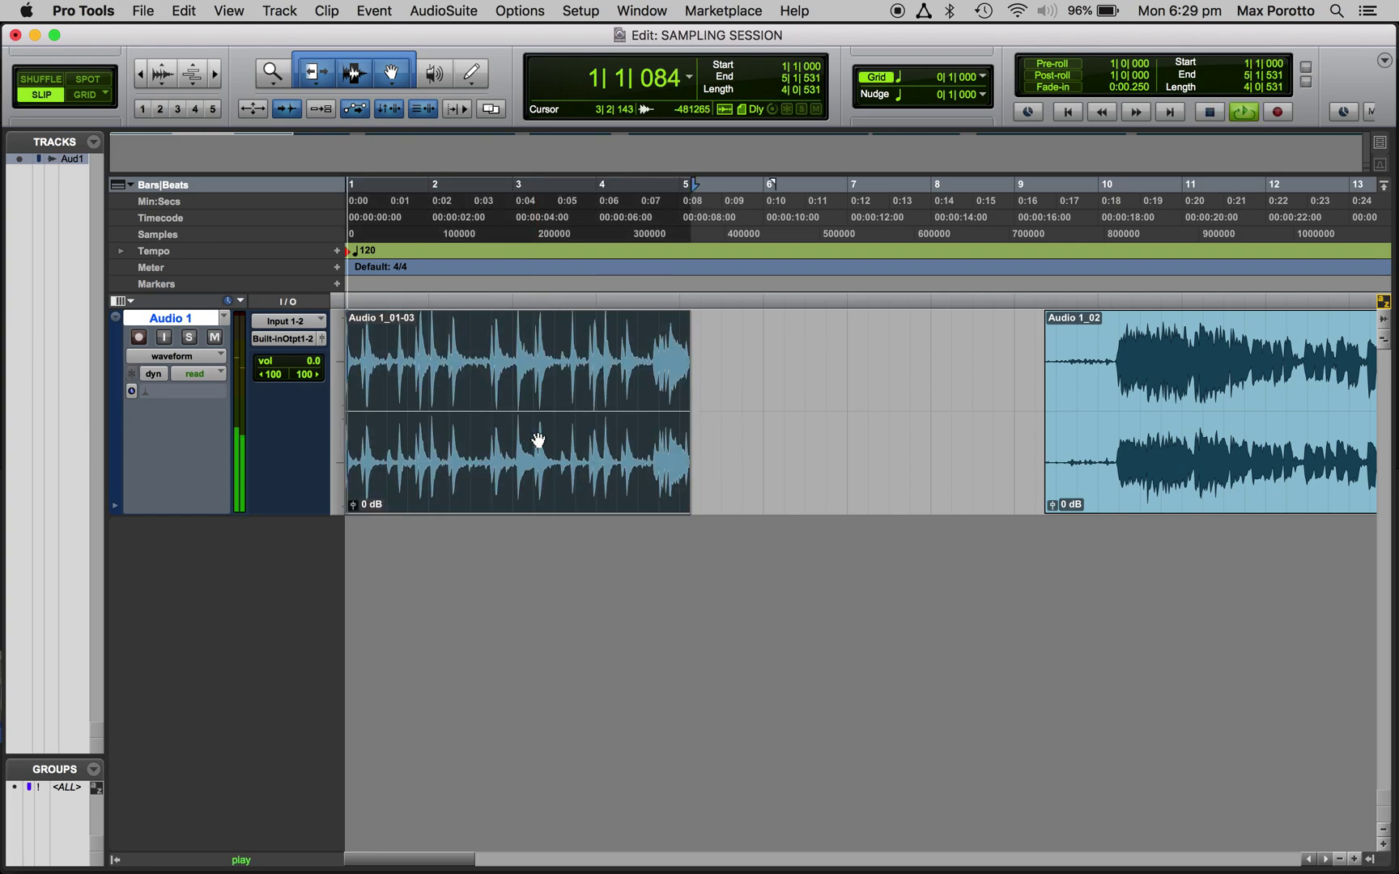
{"action": "key", "text": "space"}
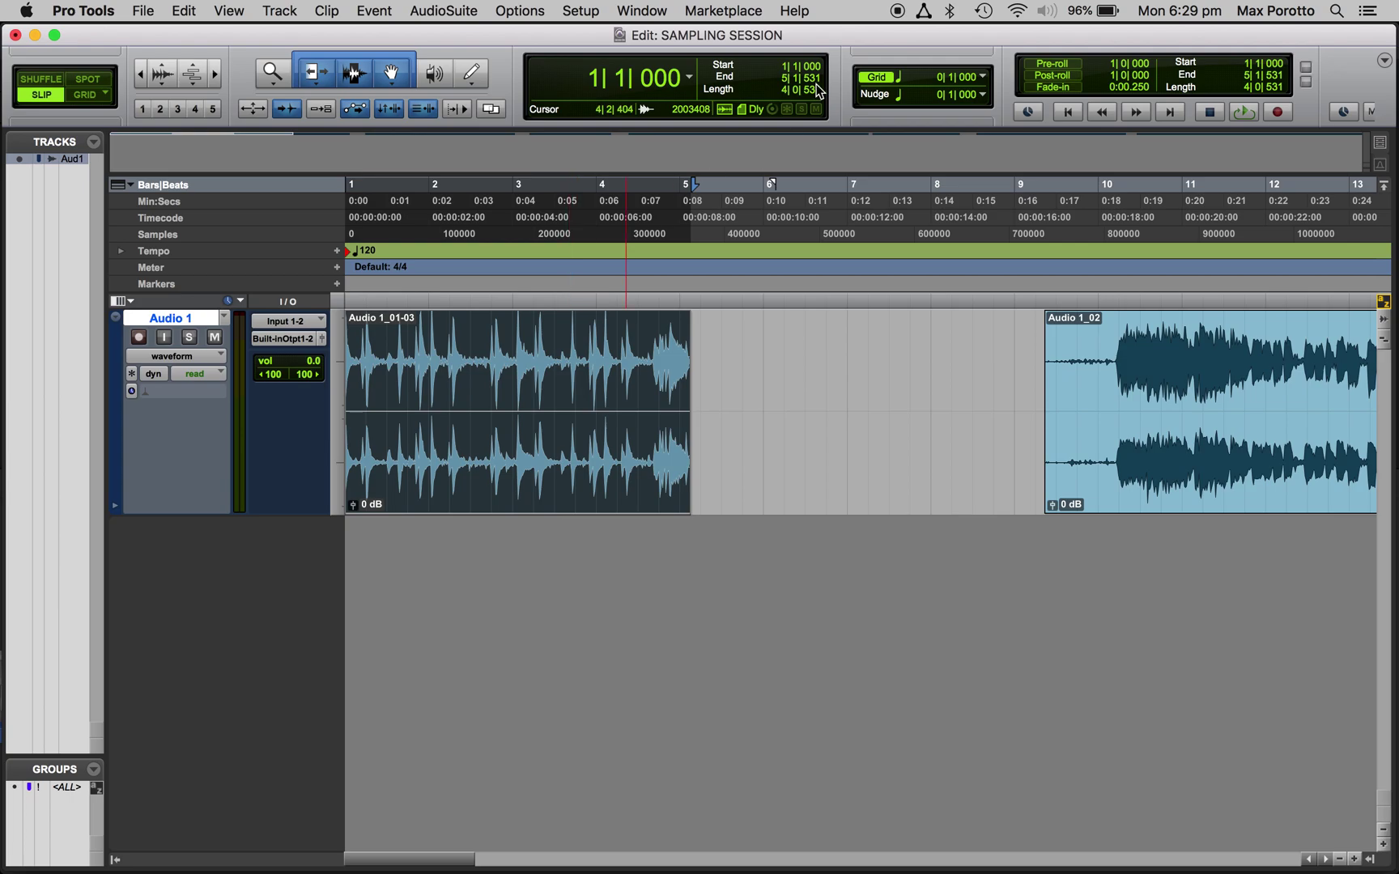
Open the Transport window, place it below the audio track and check that its MIDI Controls are enabled.
{"action": "left_click", "coordinate": [652, 13]}
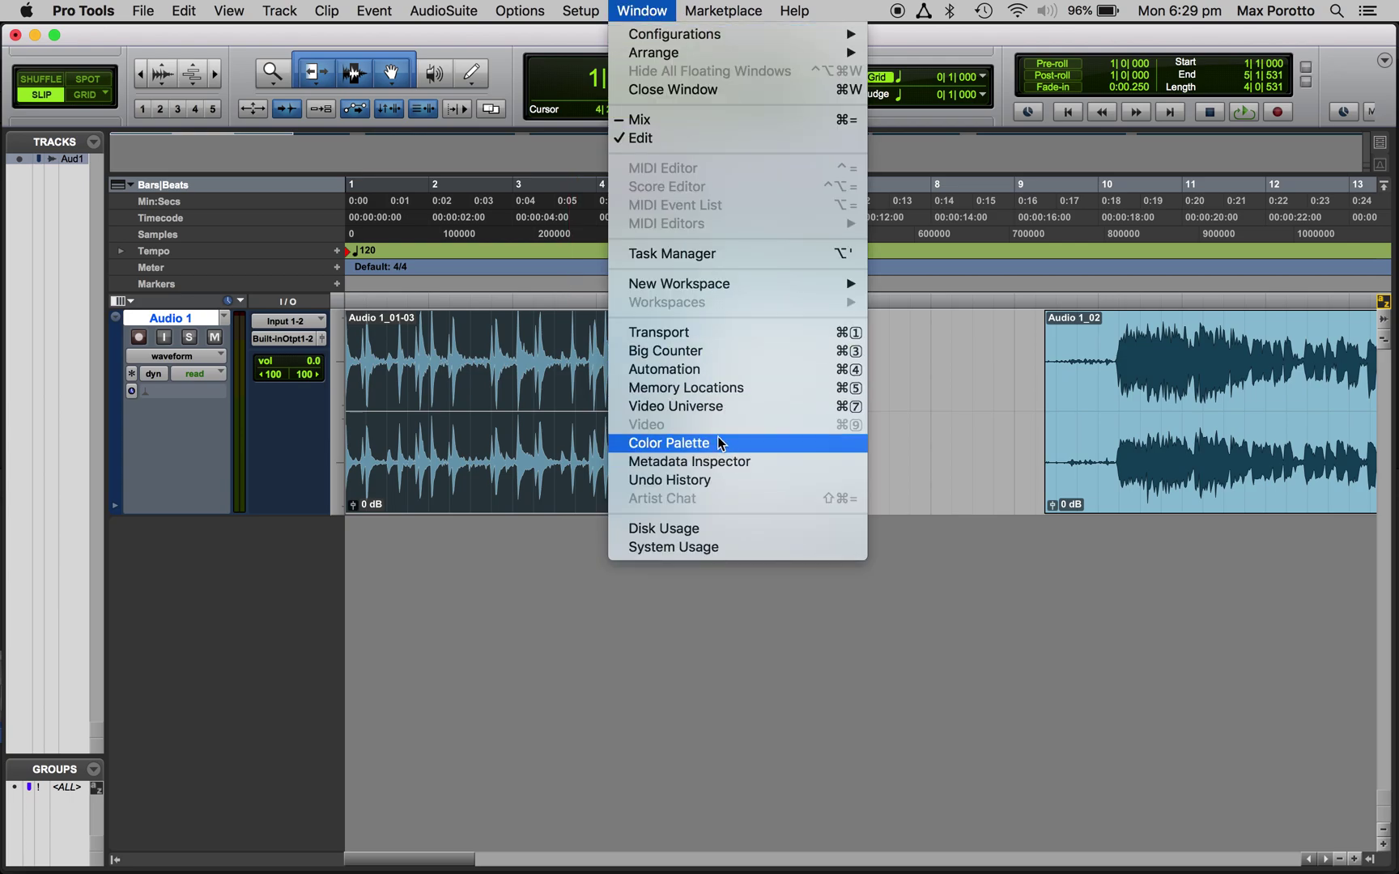
{"action": "left_click", "coordinate": [680, 332]}
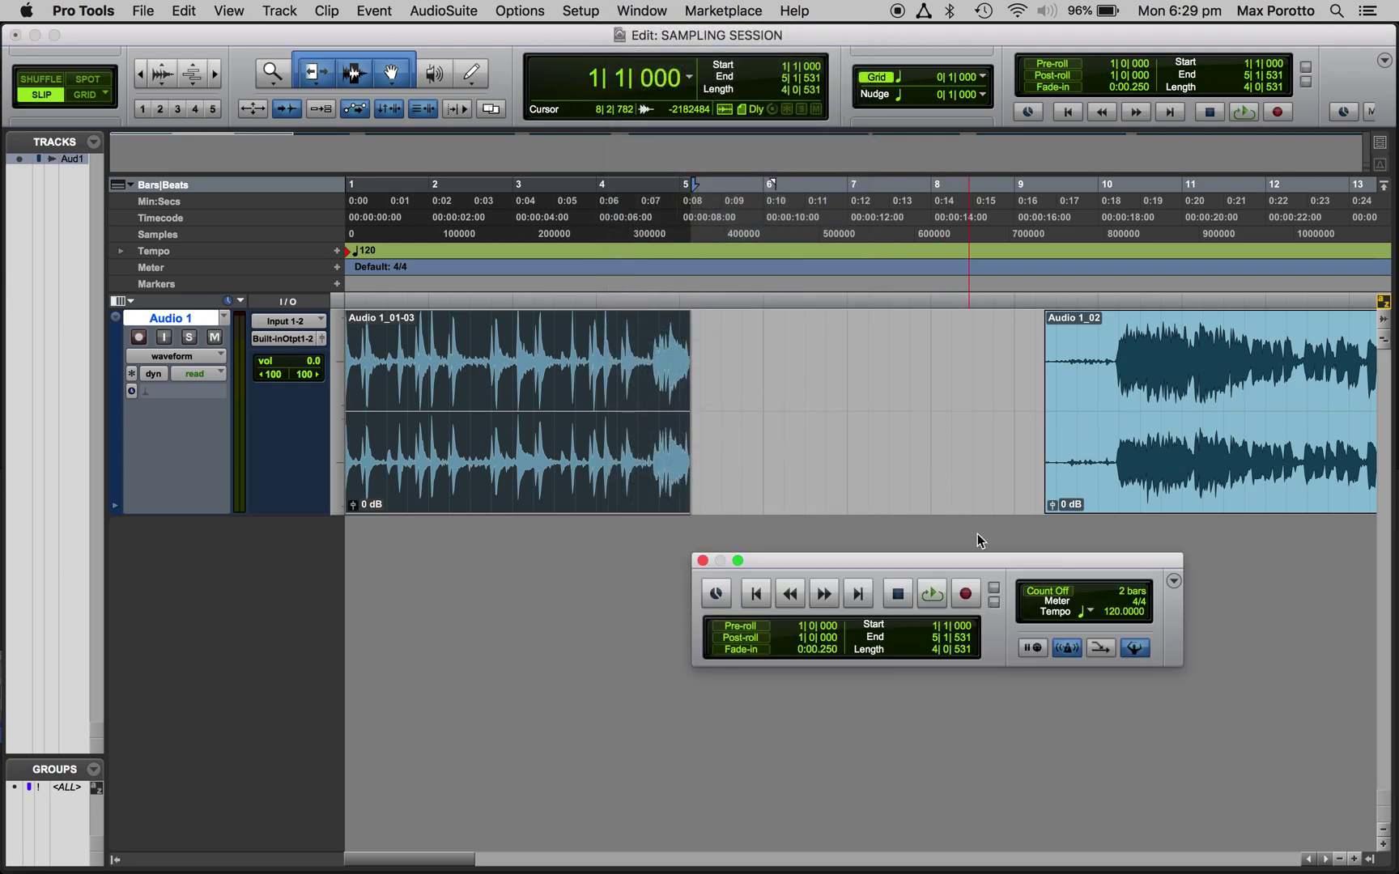
{"action": "left_click_drag", "start_coordinate": [984, 565], "coordinate": [917, 547]}
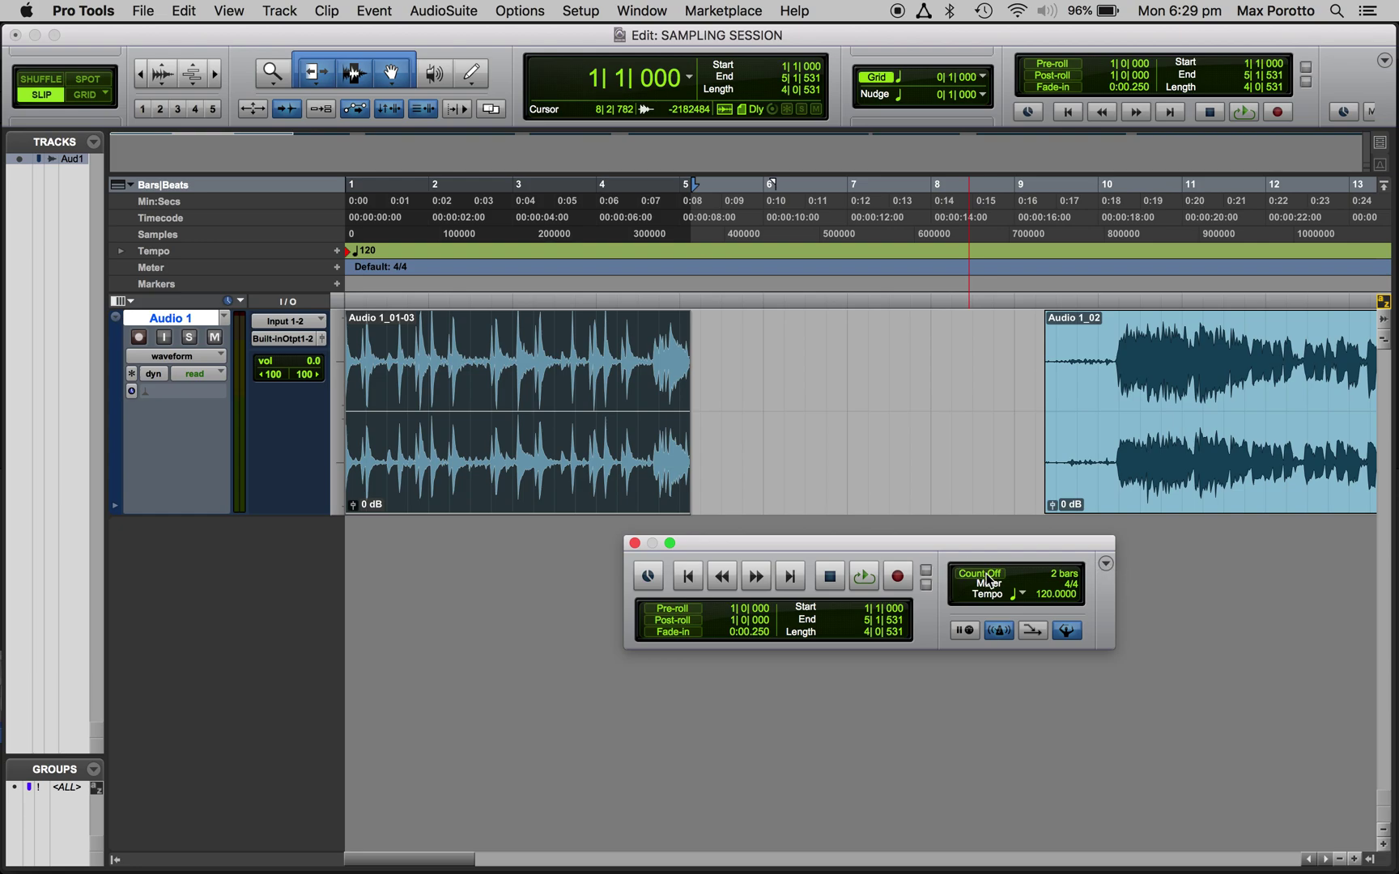
{"action": "left_click", "coordinate": [1106, 565]}
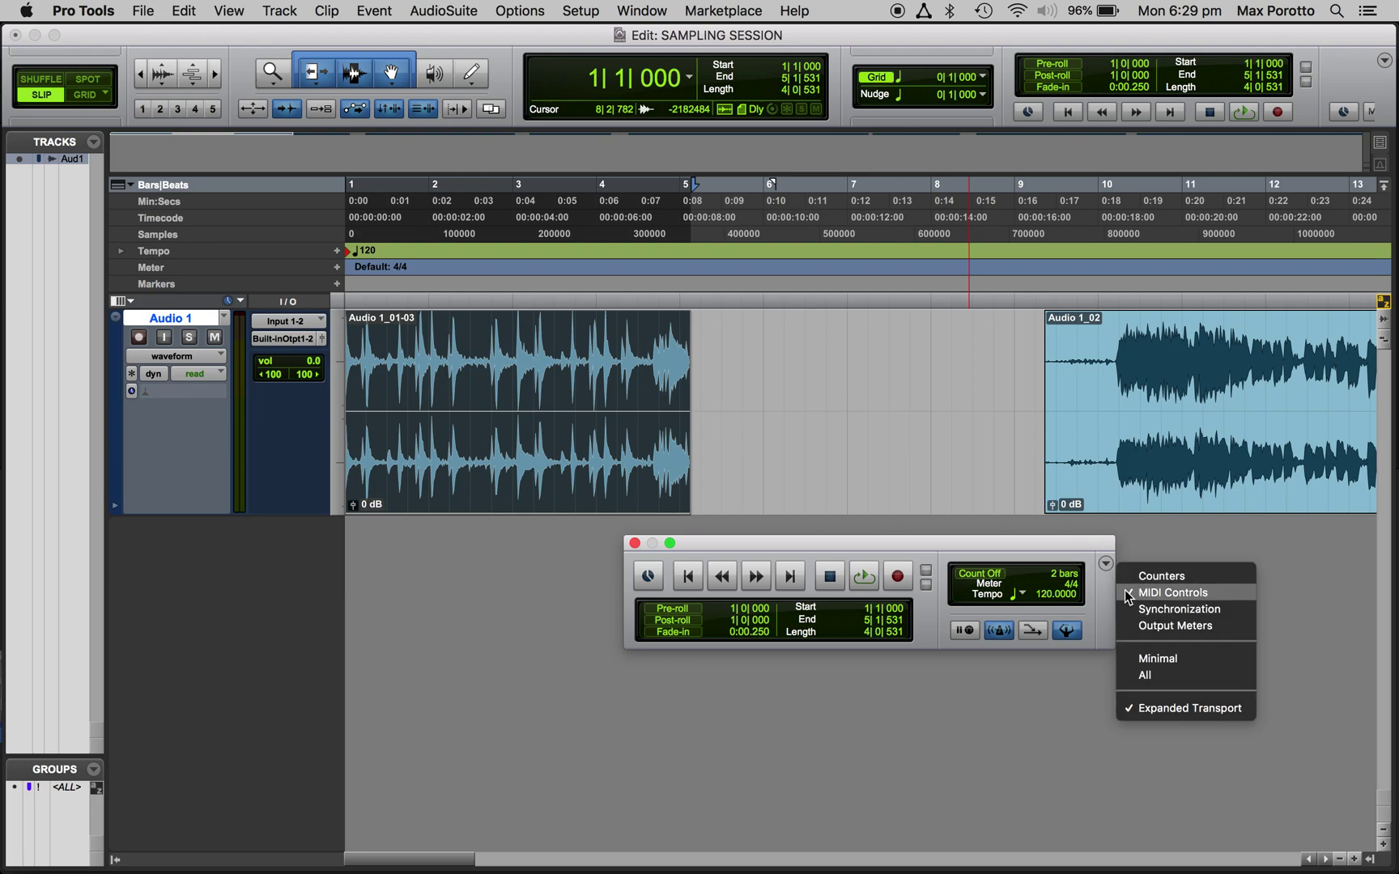
{"action": "left_click", "coordinate": [1091, 618]}
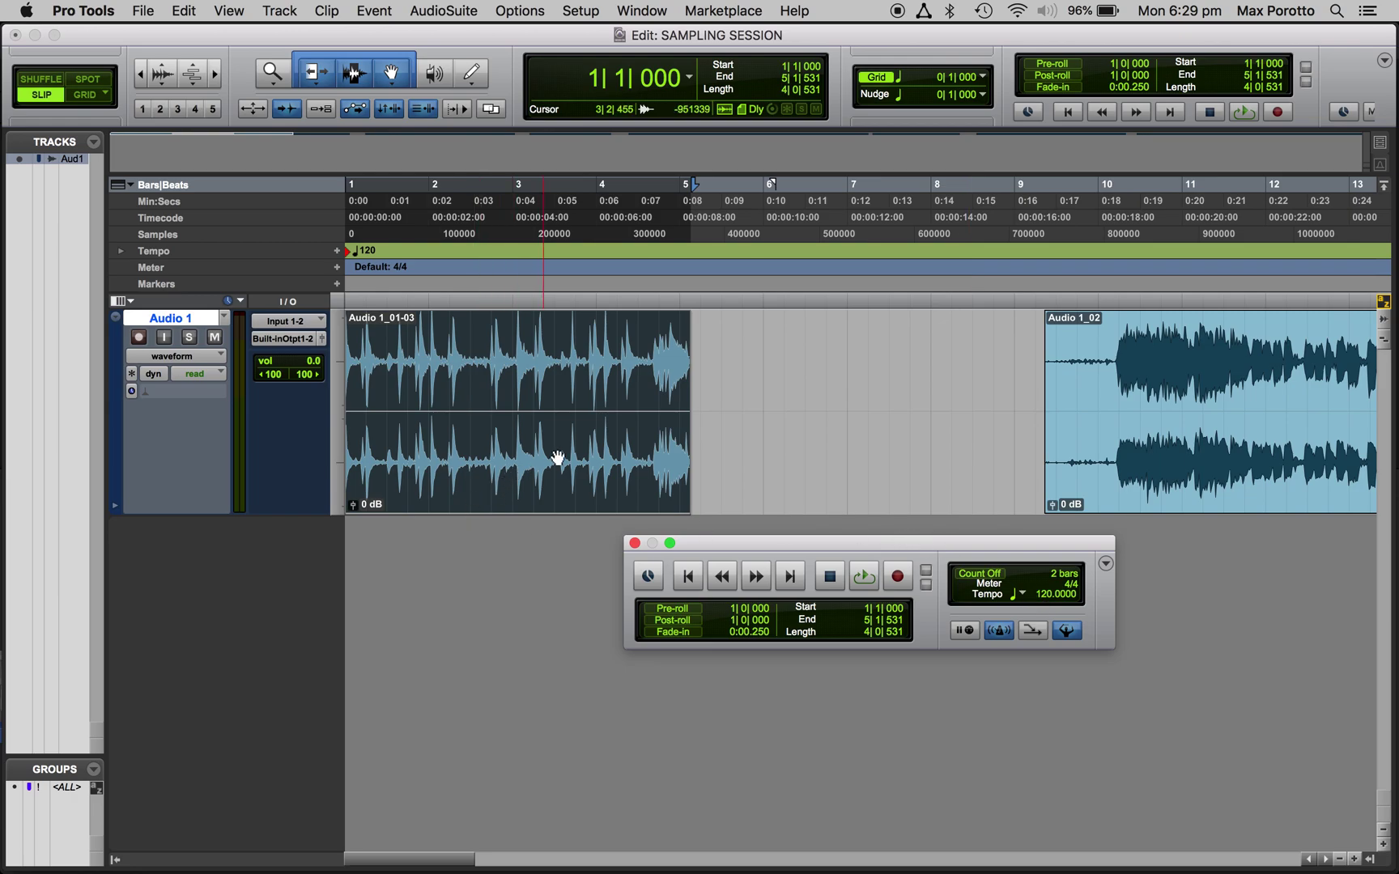
Create a click track, increase its track height slightly and play the click against the loop.
{"action": "key", "text": "super+bracketright"}
{"action": "key", "text": "super+bracketright"}
{"action": "key", "text": "super+bracketleft"}
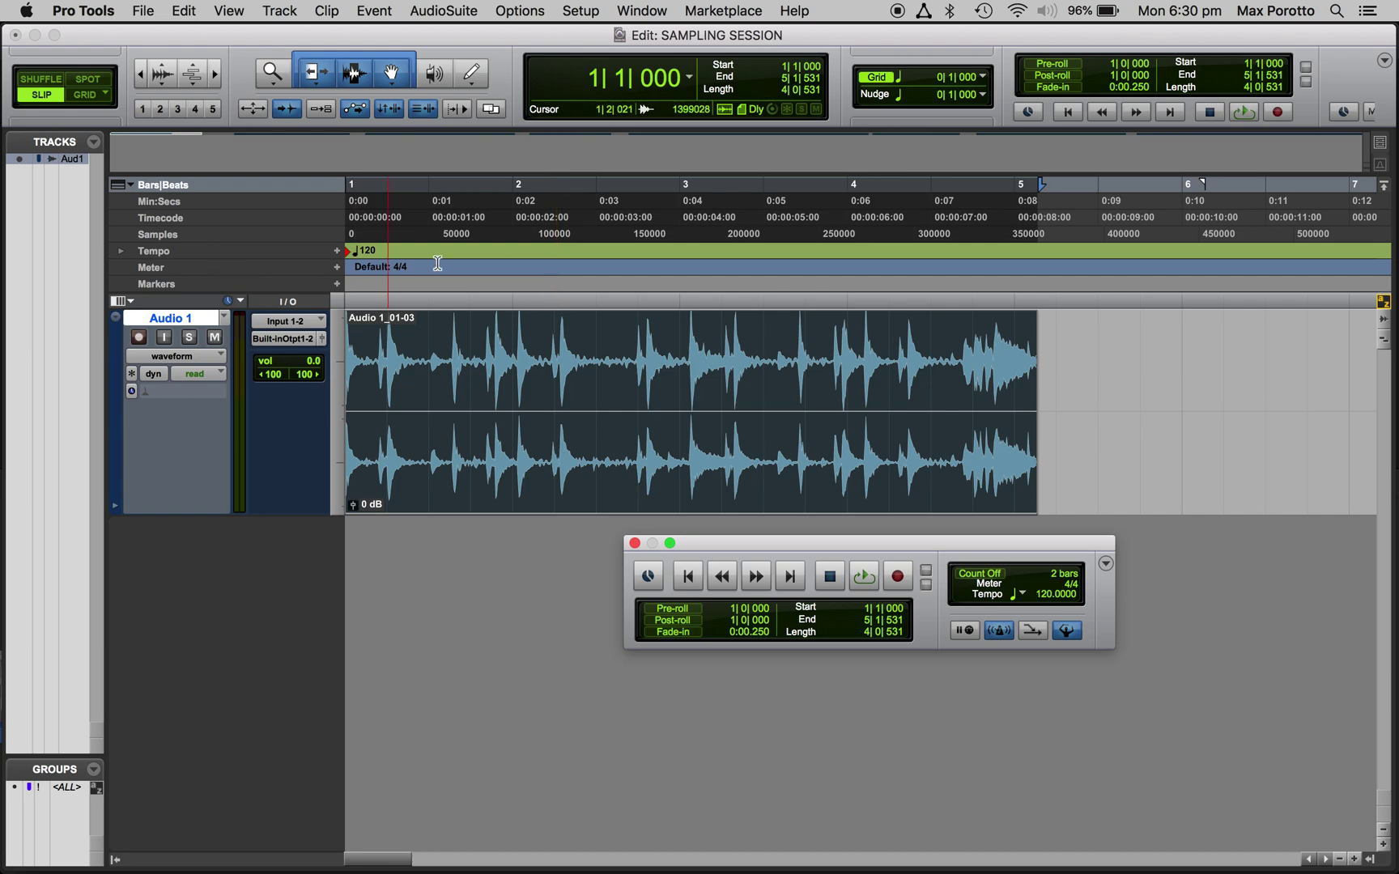
{"action": "left_click", "coordinate": [276, 13]}
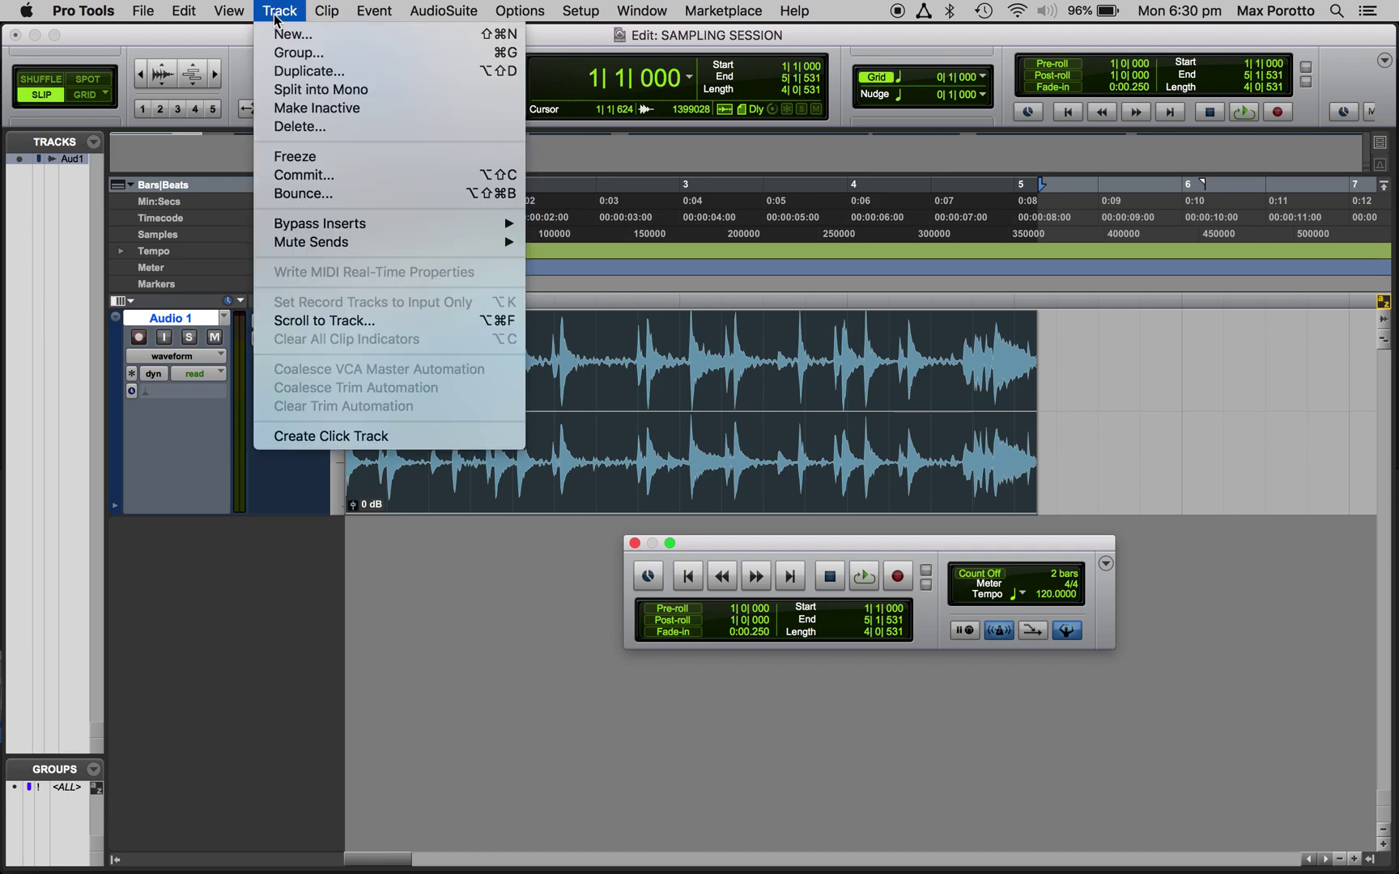
{"action": "left_click", "coordinate": [354, 441]}
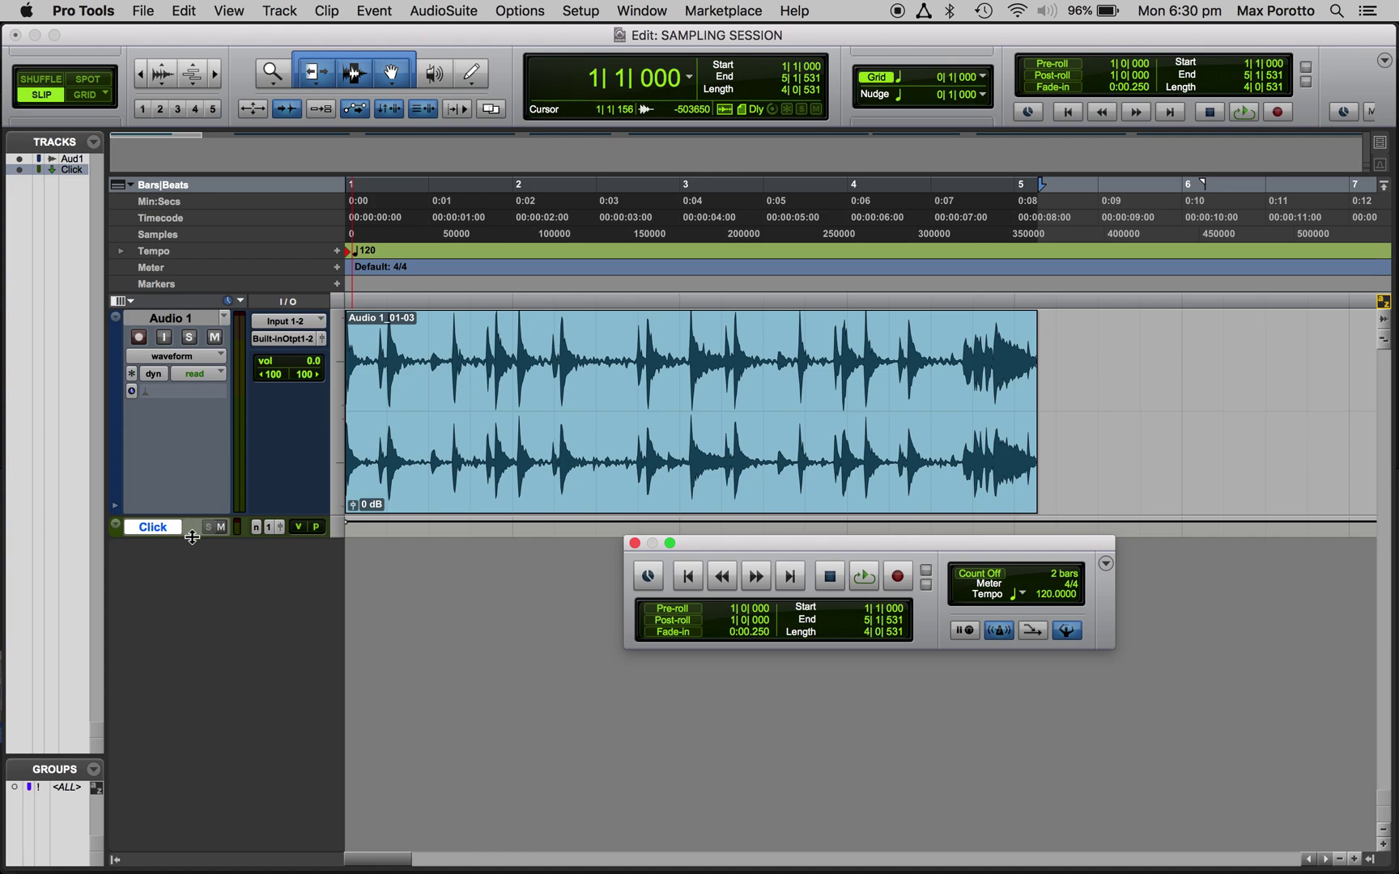
{"action": "left_click_drag", "start_coordinate": [192, 537], "coordinate": [194, 558]}
{"action": "key", "text": "space"}
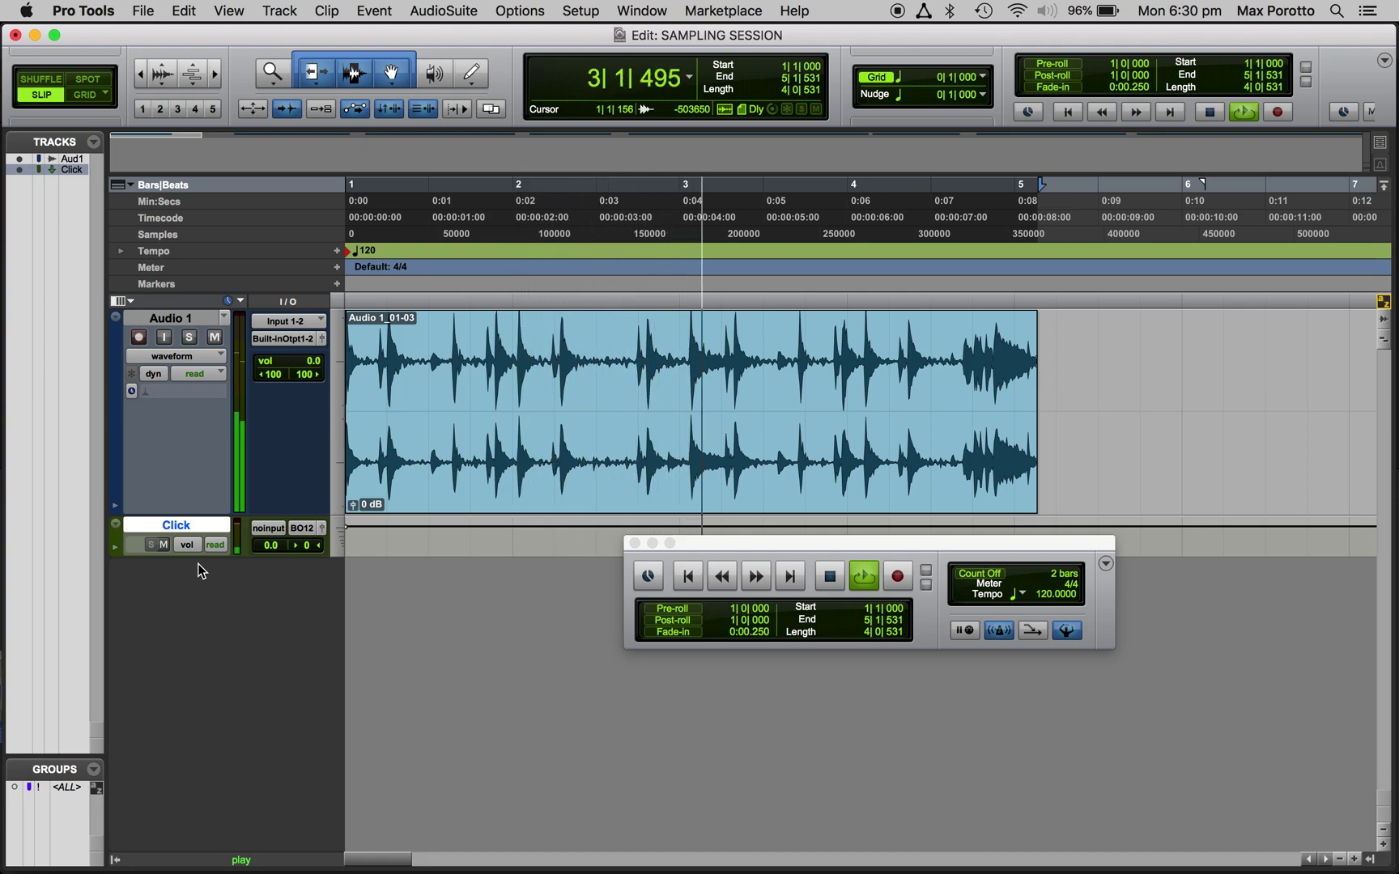
{"action": "key", "text": "space"}
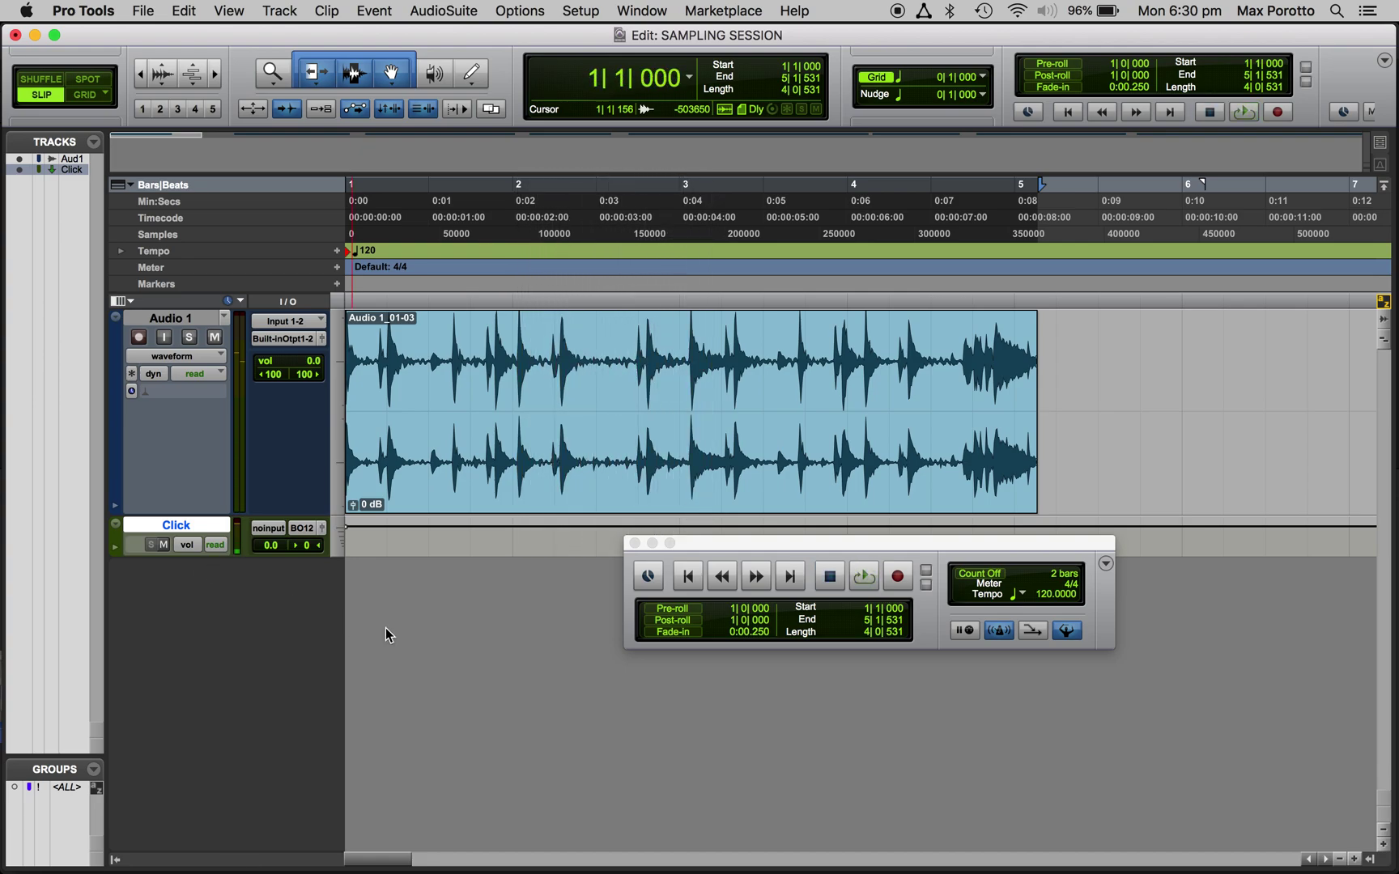
Use Identify Beat on the trimmed clip with start 1|1|000, end 5|1|000 and 4/4 time, and move the Transport window over the clip.
{"action": "left_click", "coordinate": [556, 478]}
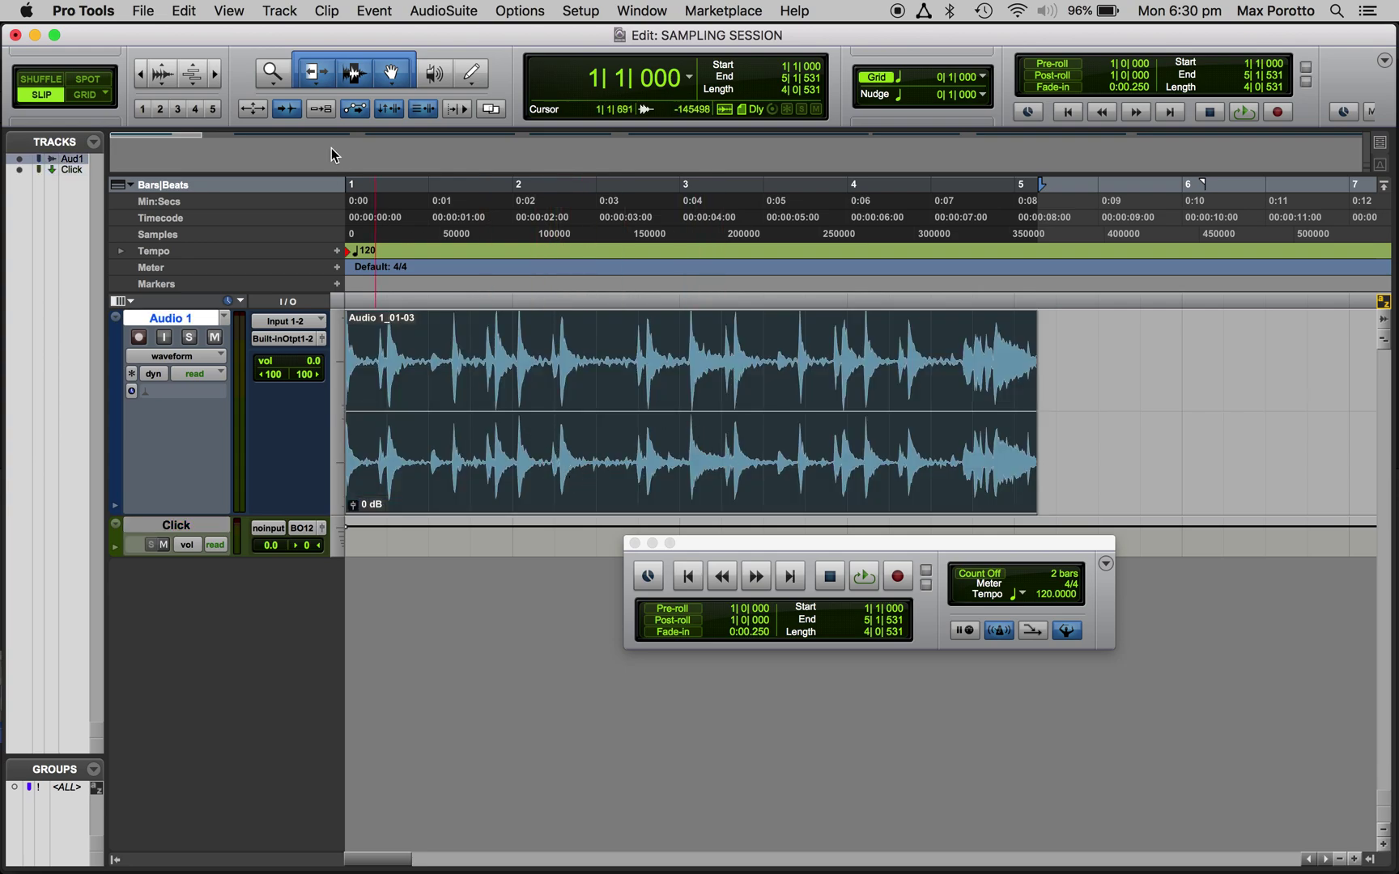
{"action": "left_click", "coordinate": [375, 13]}
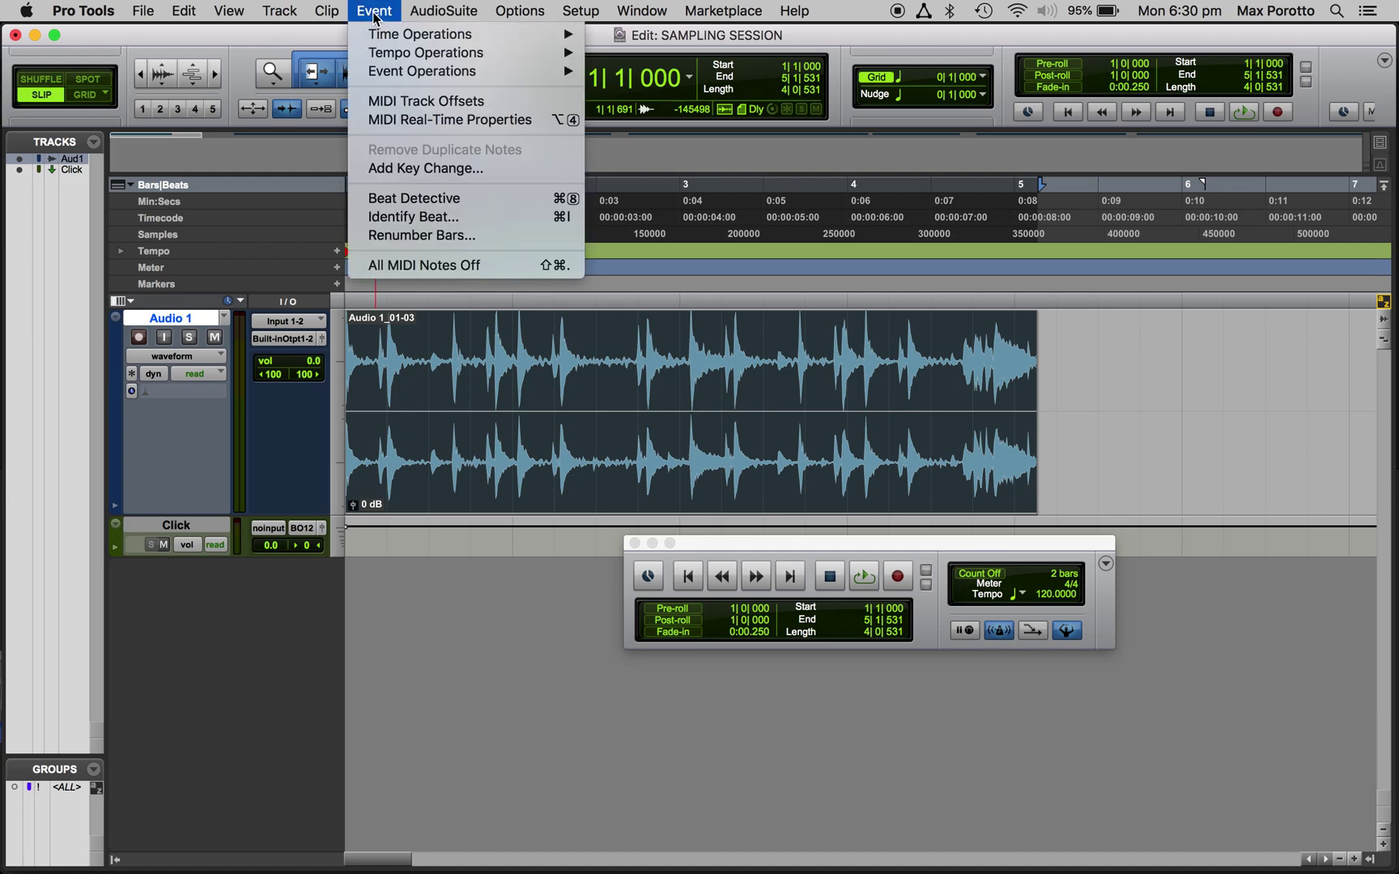
{"action": "left_click", "coordinate": [416, 217]}
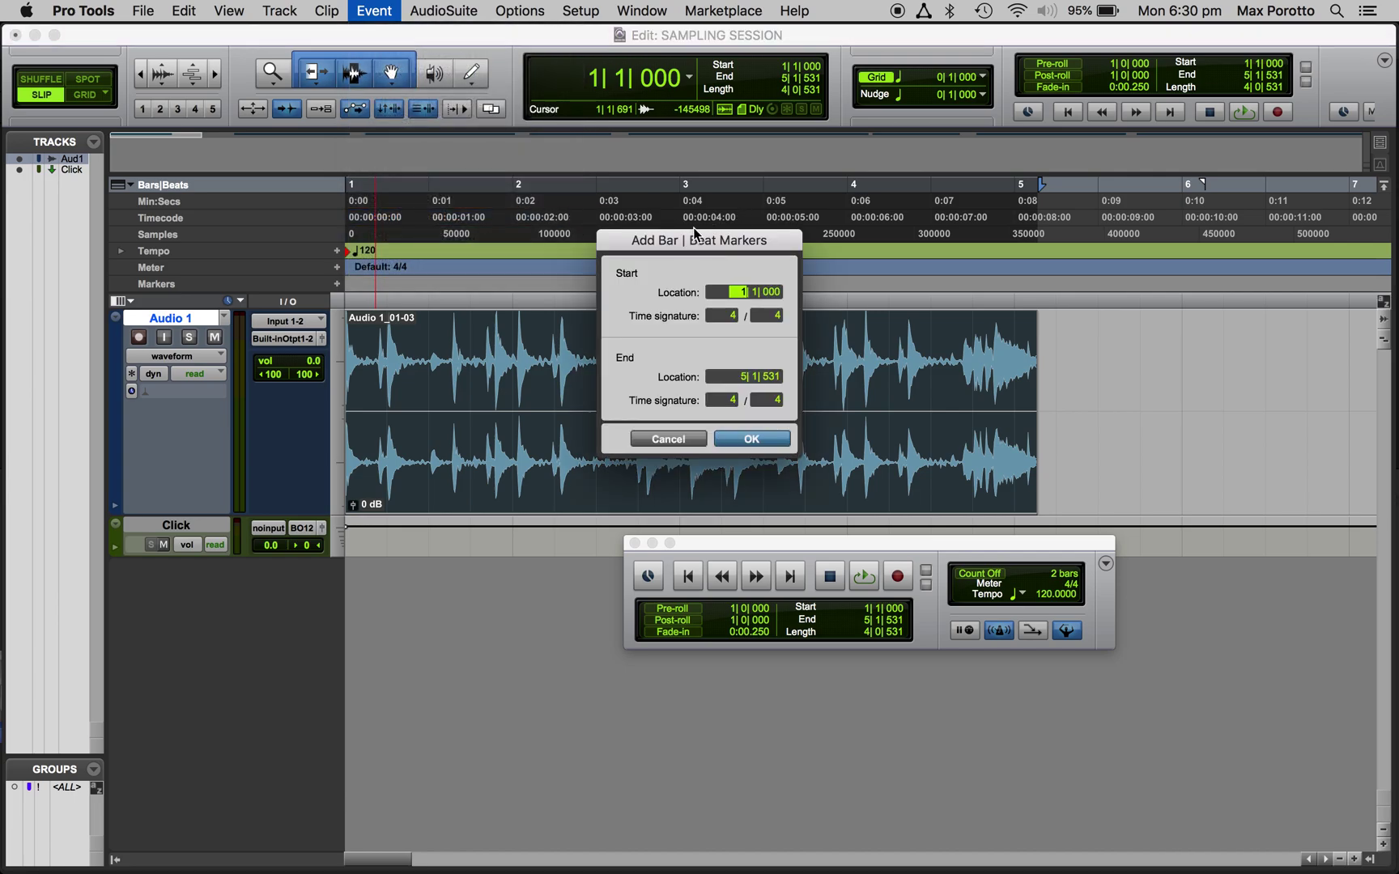
{"action": "left_click_drag", "start_coordinate": [693, 243], "coordinate": [669, 196]}
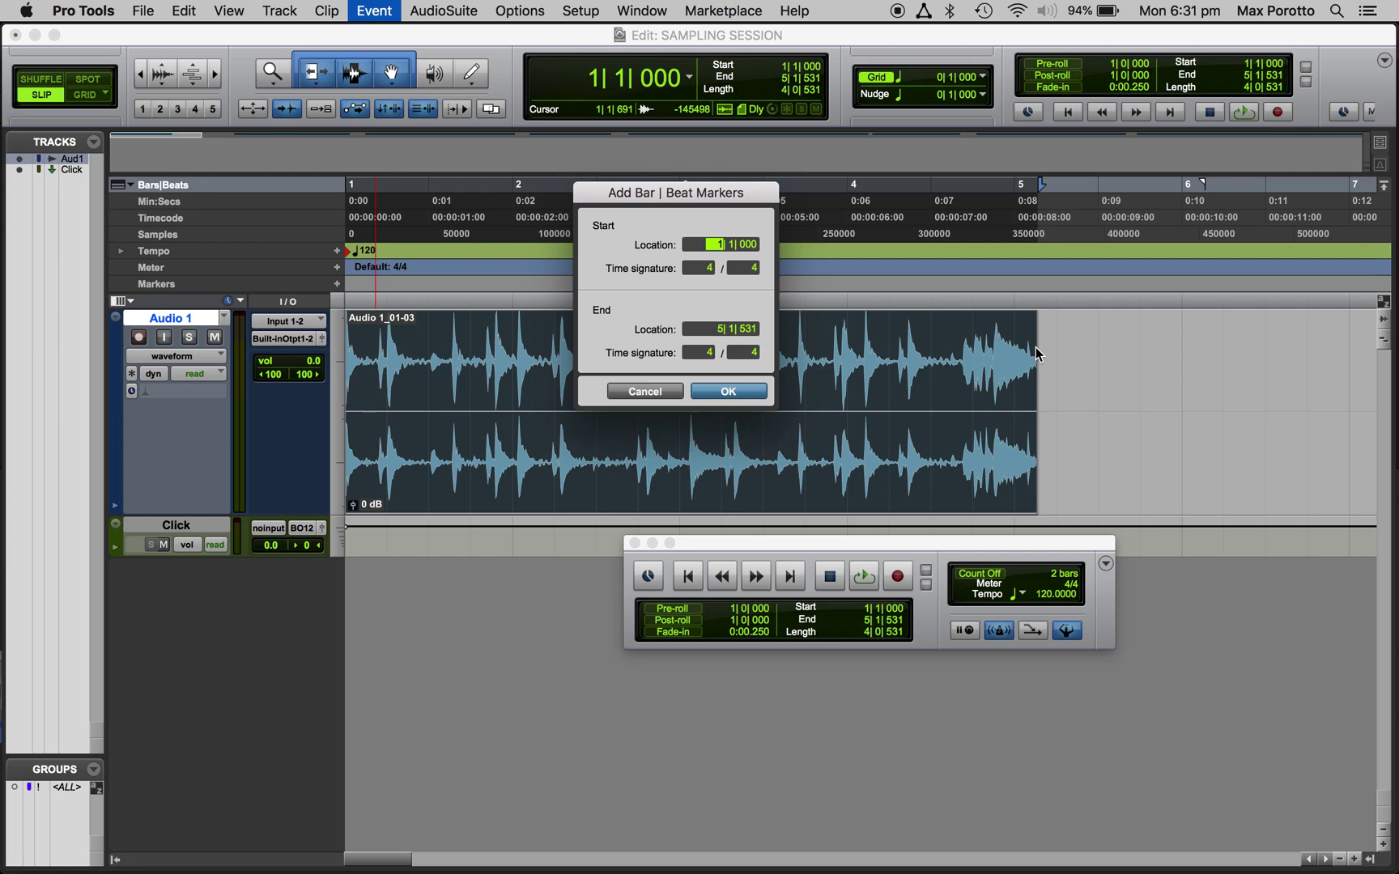
{"action": "left_click", "coordinate": [718, 330]}
{"action": "left_click", "coordinate": [728, 392]}
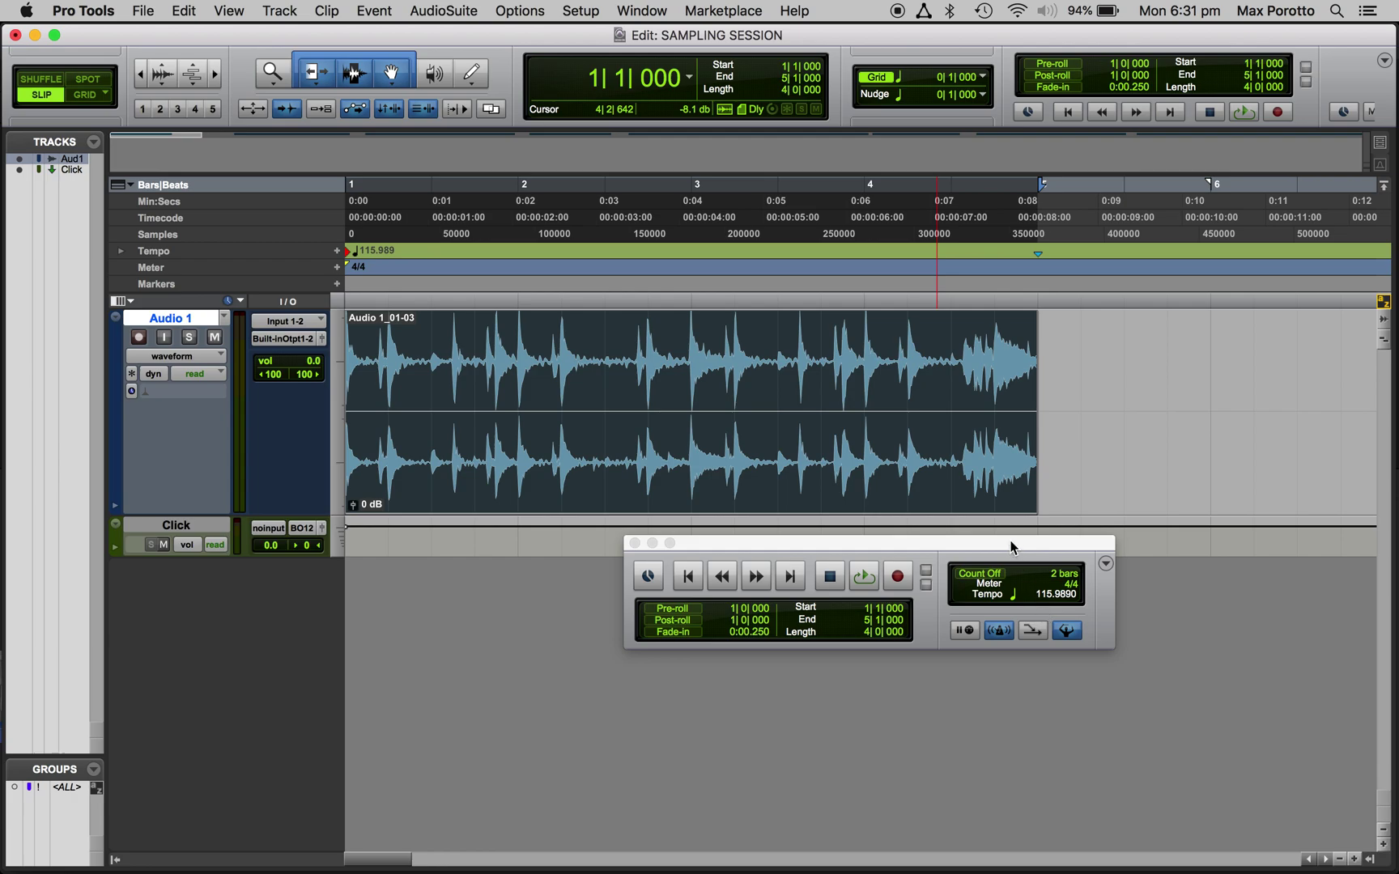
{"action": "left_click_drag", "start_coordinate": [1010, 543], "coordinate": [946, 366]}
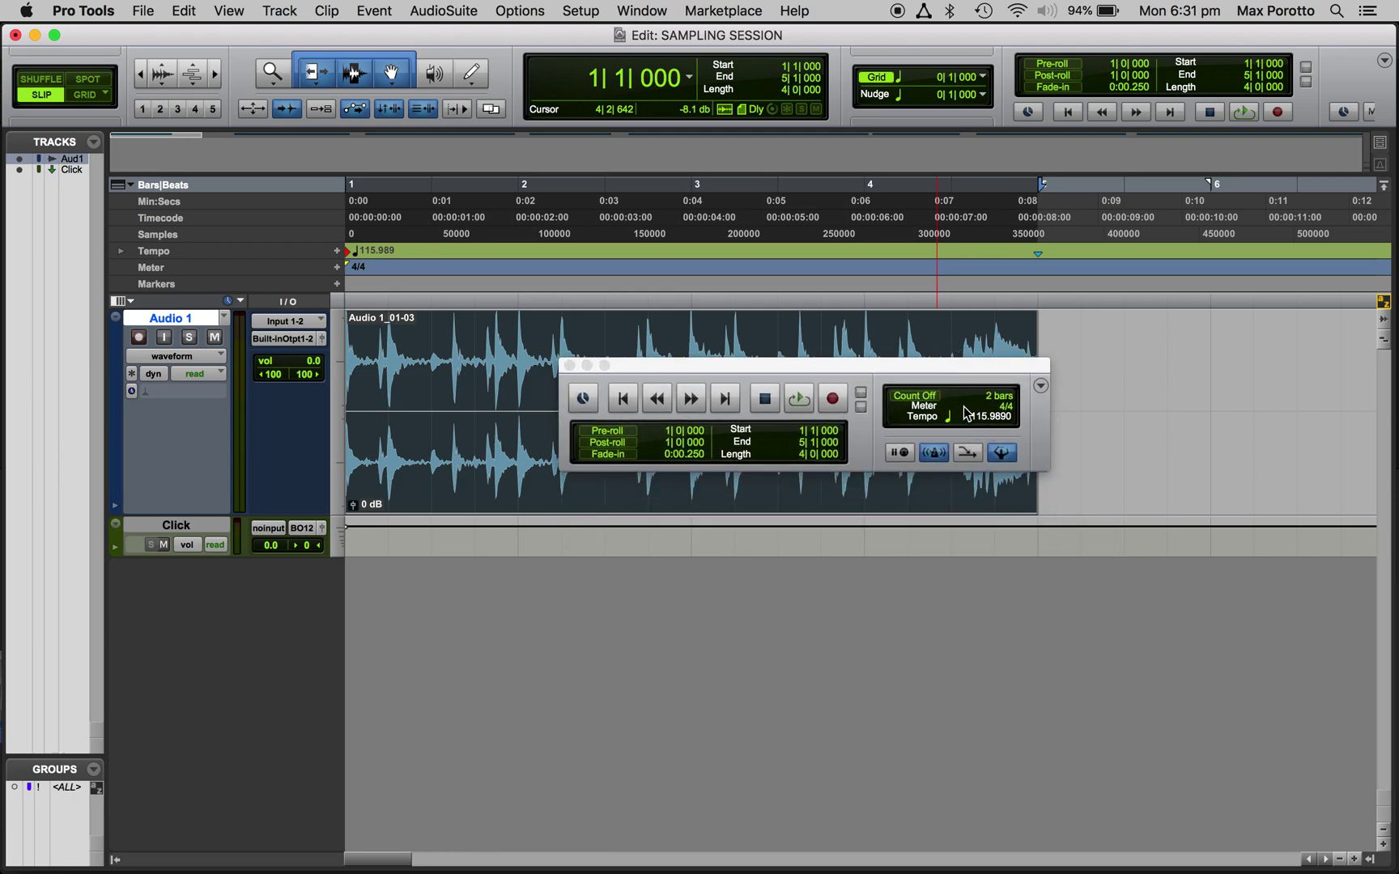
Move the Transport window below the tracks and play the four-bar loop against the click.
{"action": "left_click_drag", "start_coordinate": [947, 371], "coordinate": [926, 547]}
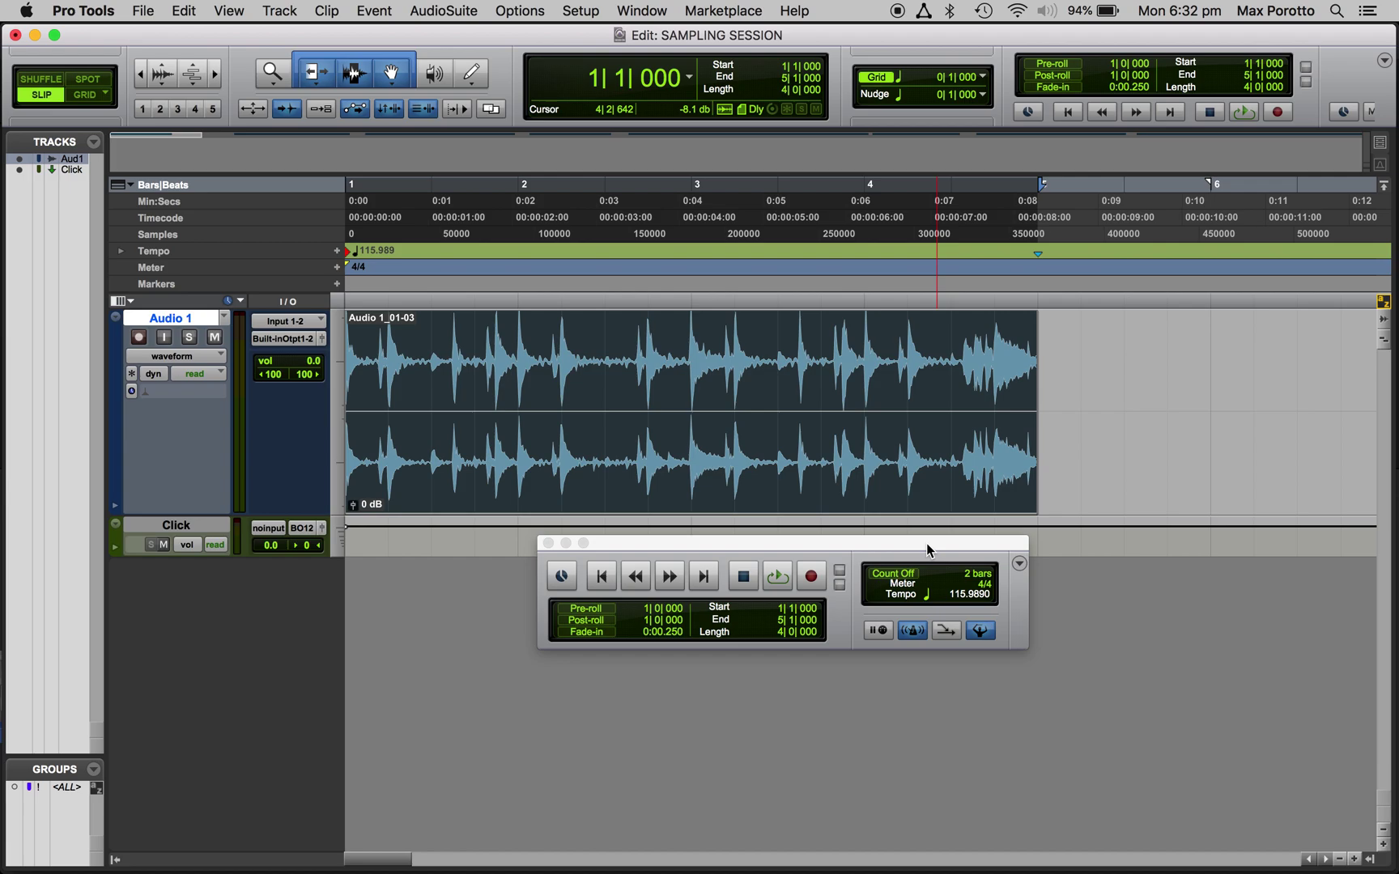
{"action": "key", "text": "space"}
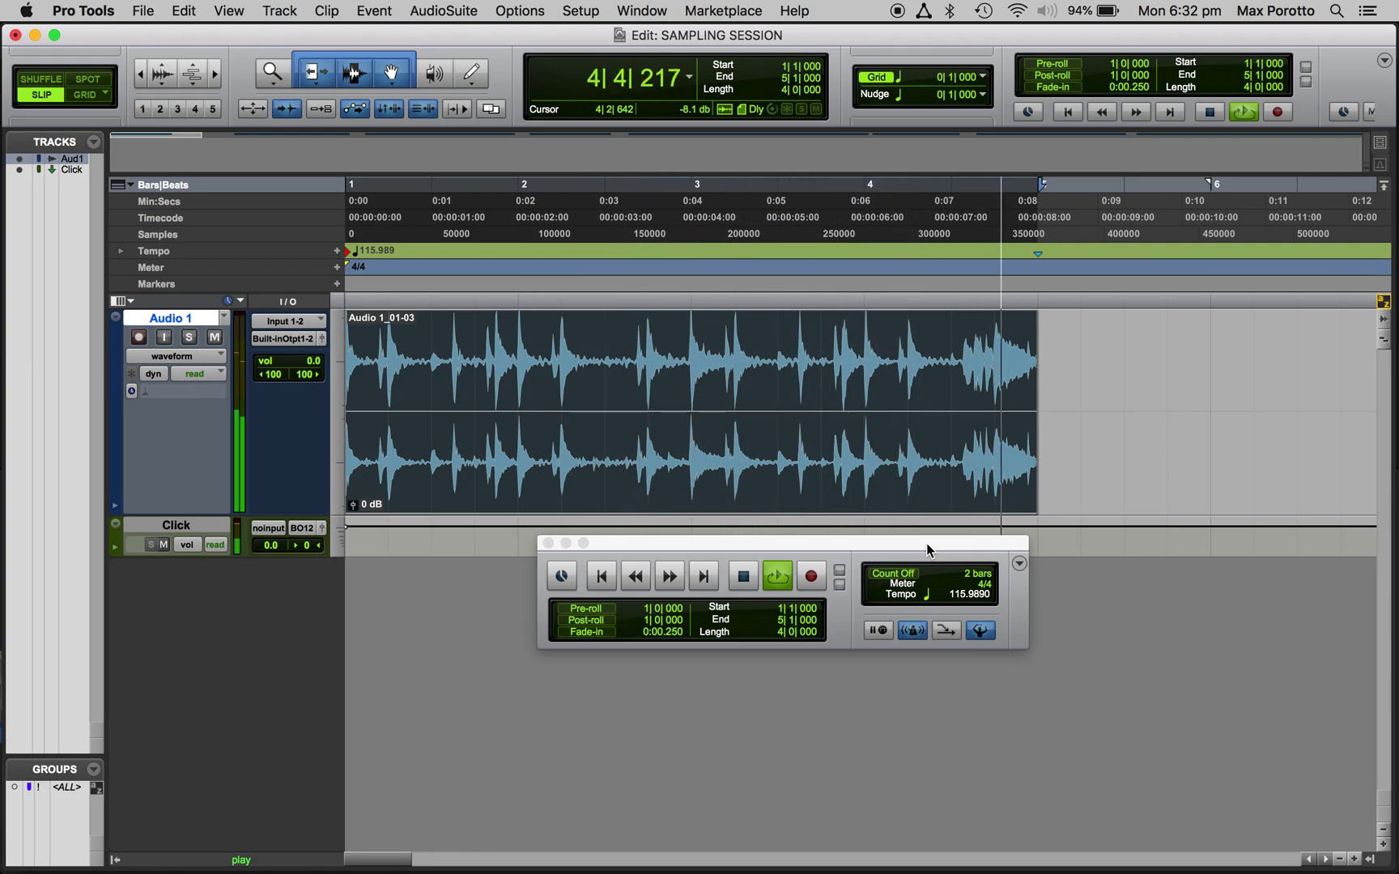
{"action": "key", "text": "space"}
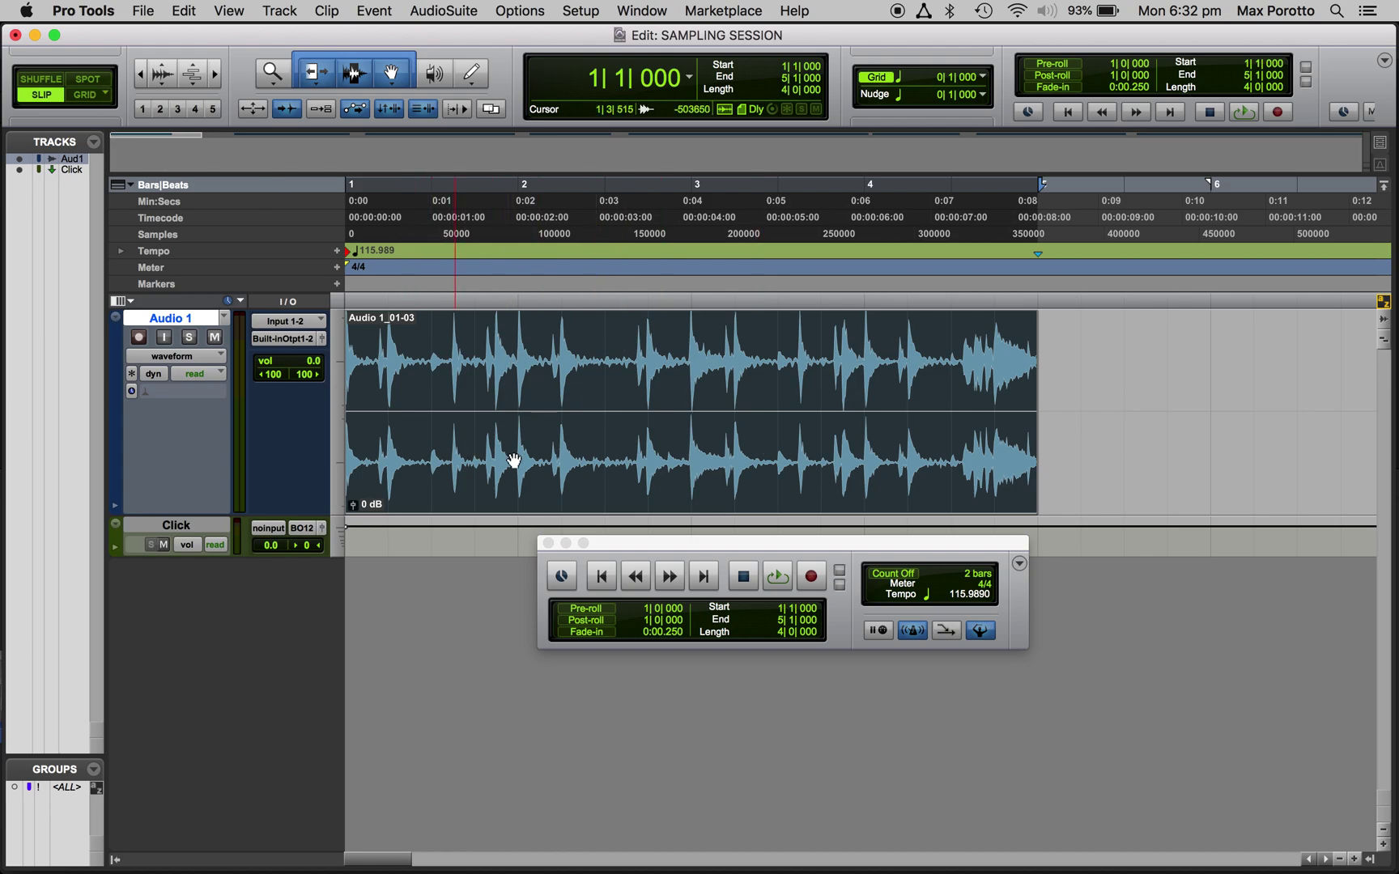
Switch the edit mode to Grid and check the first clip's alignment with the bar lines.
{"action": "left_click", "coordinate": [85, 95]}
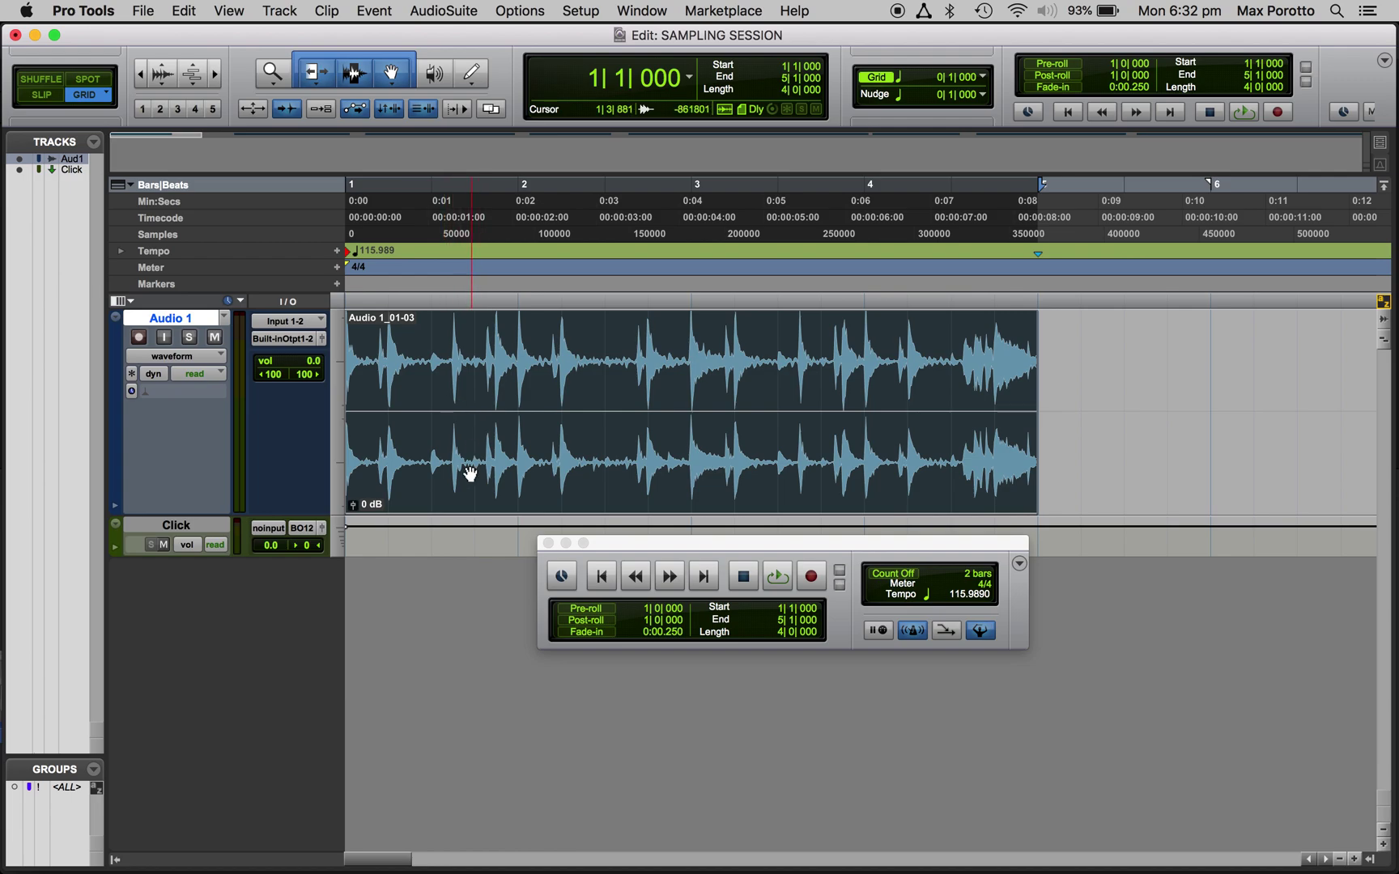
{"action": "left_click_drag", "start_coordinate": [448, 467], "coordinate": [409, 459]}
{"action": "key", "text": "super+bracketright"}
{"action": "key", "text": "super+bracketleft"}
{"action": "key", "text": "super+bracketleft"}
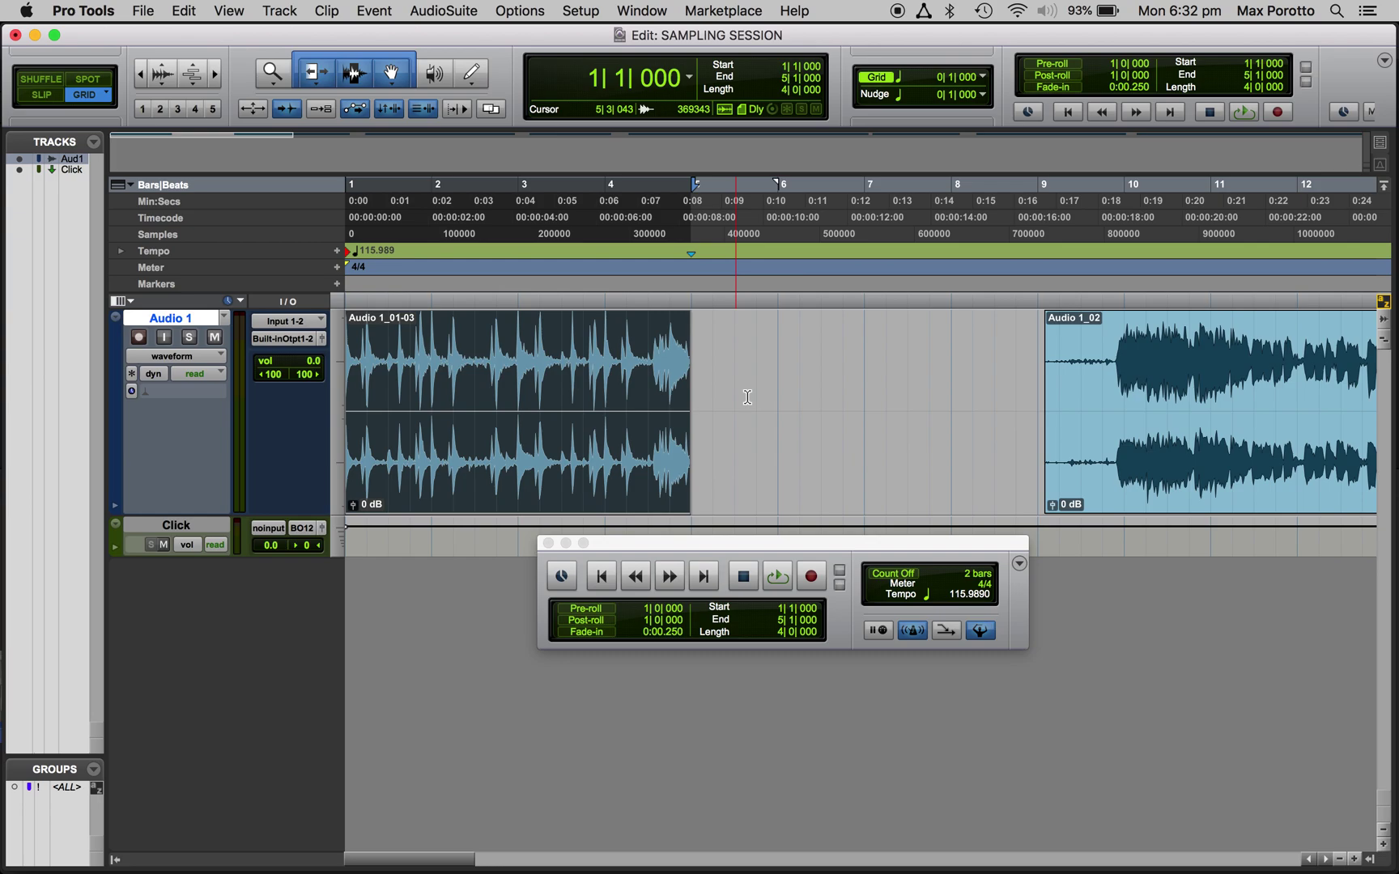
Turn off the metronome and audition the second recorded clip from 9|4|000.
{"action": "scroll", "coordinate": [586, 422], "scroll_direction": "right", "scroll_amount": 5}
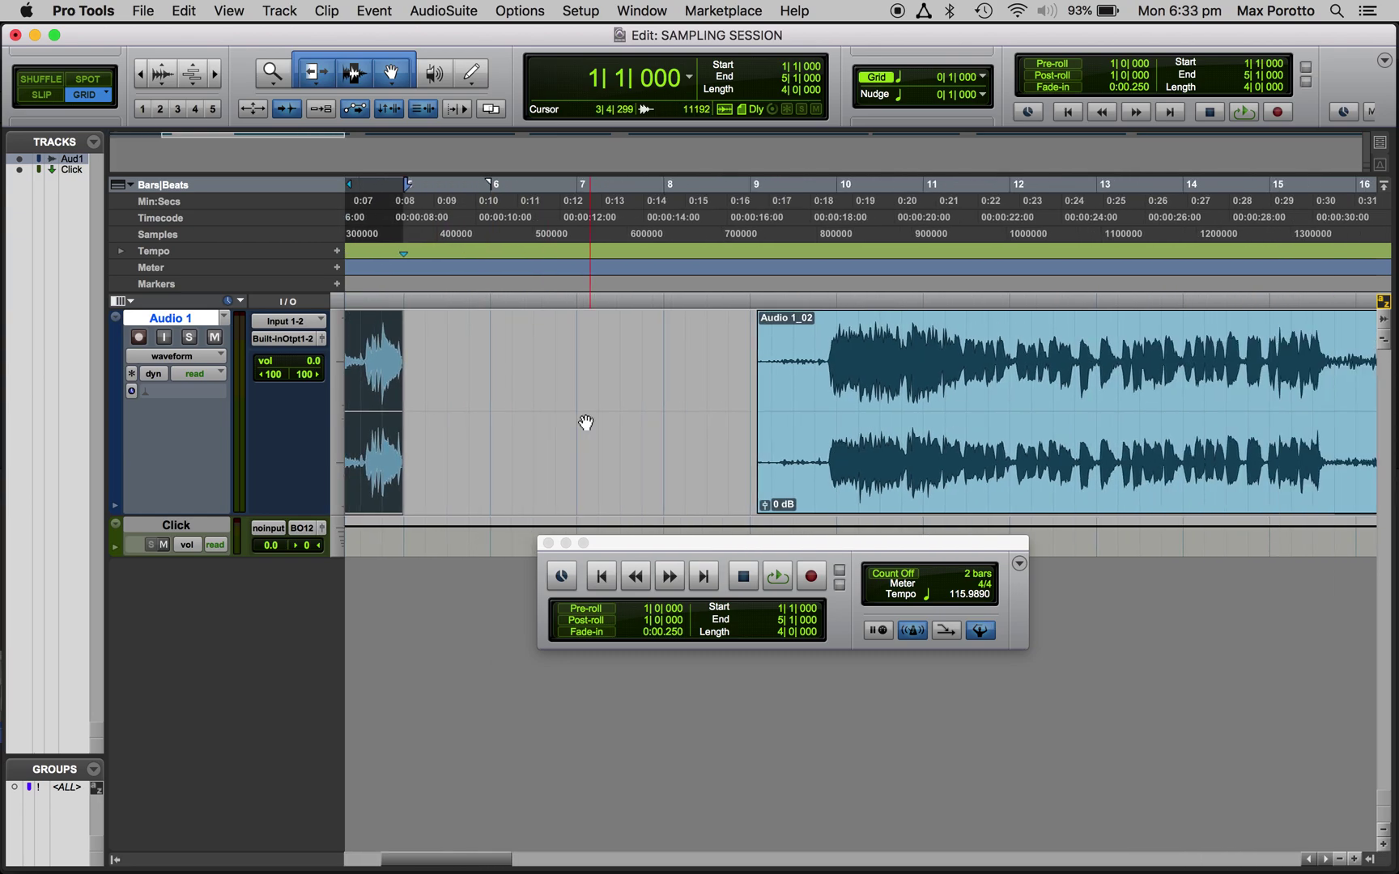
{"action": "left_click", "coordinate": [815, 359]}
{"action": "key", "text": "space"}
{"action": "key", "text": "space"}
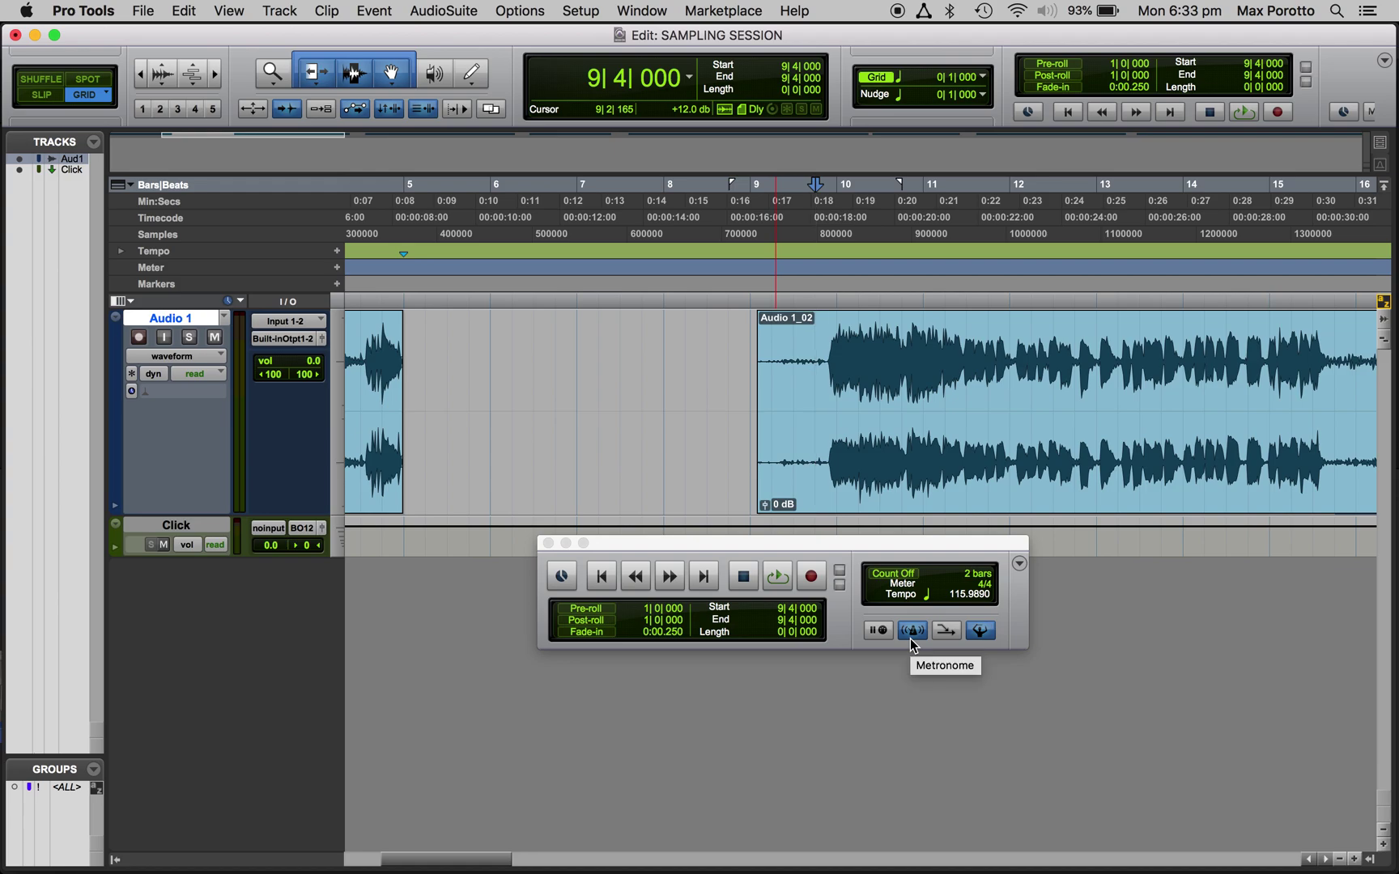
{"action": "left_click", "coordinate": [916, 640]}
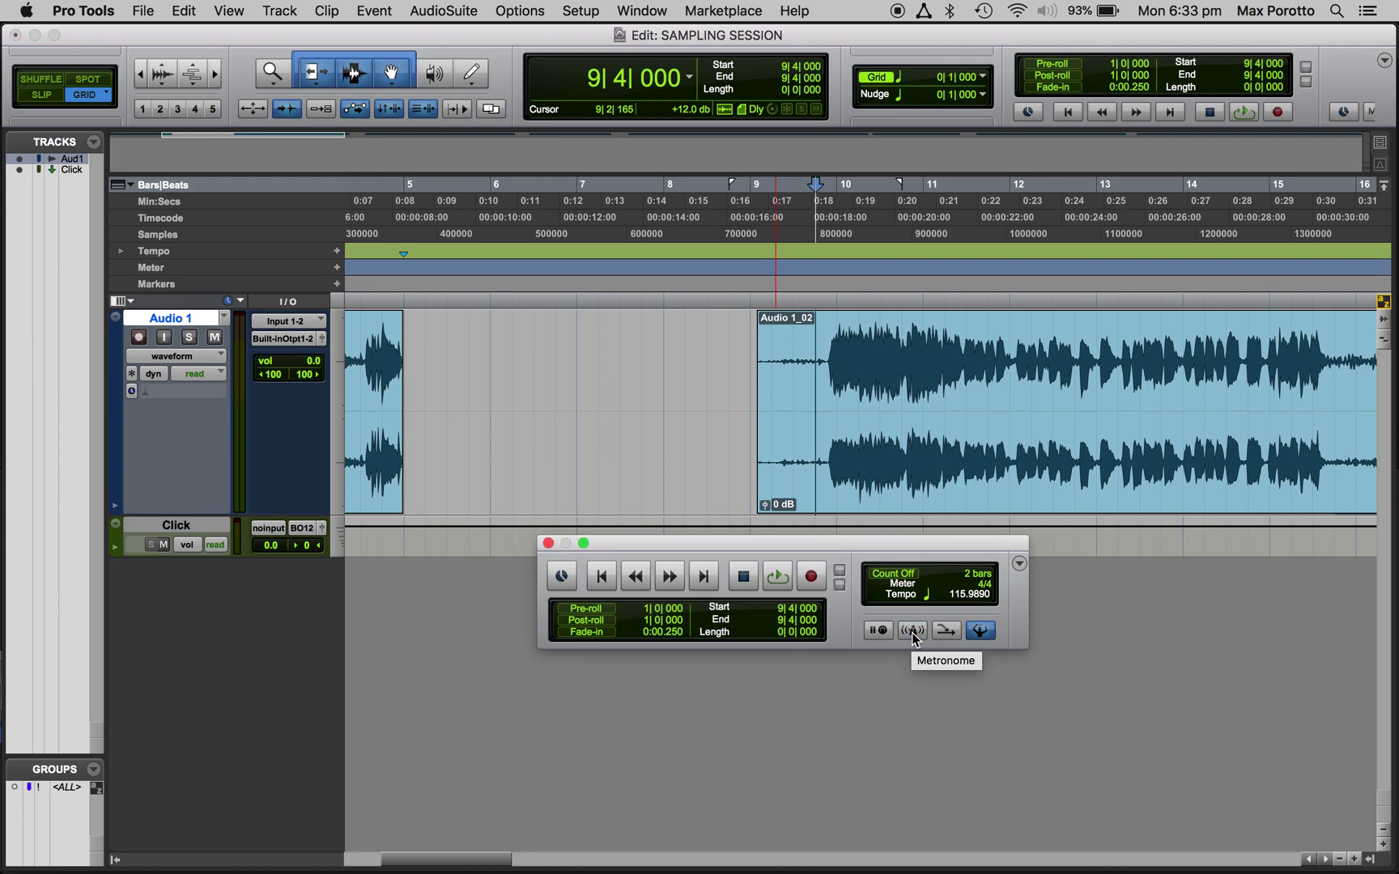
{"action": "key", "text": "space"}
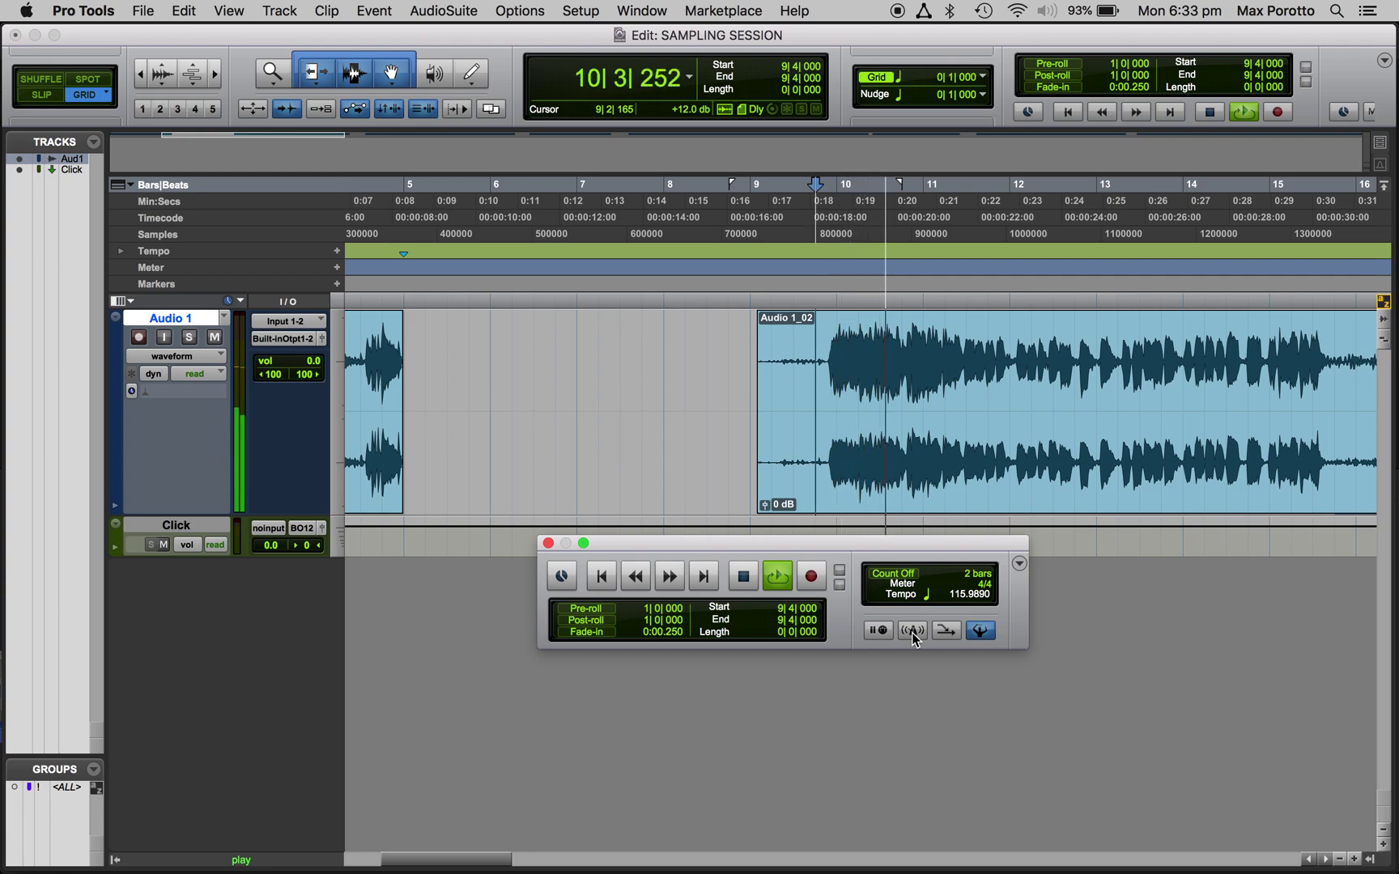
{"action": "scroll", "coordinate": [967, 506], "scroll_direction": "right", "scroll_amount": 3}
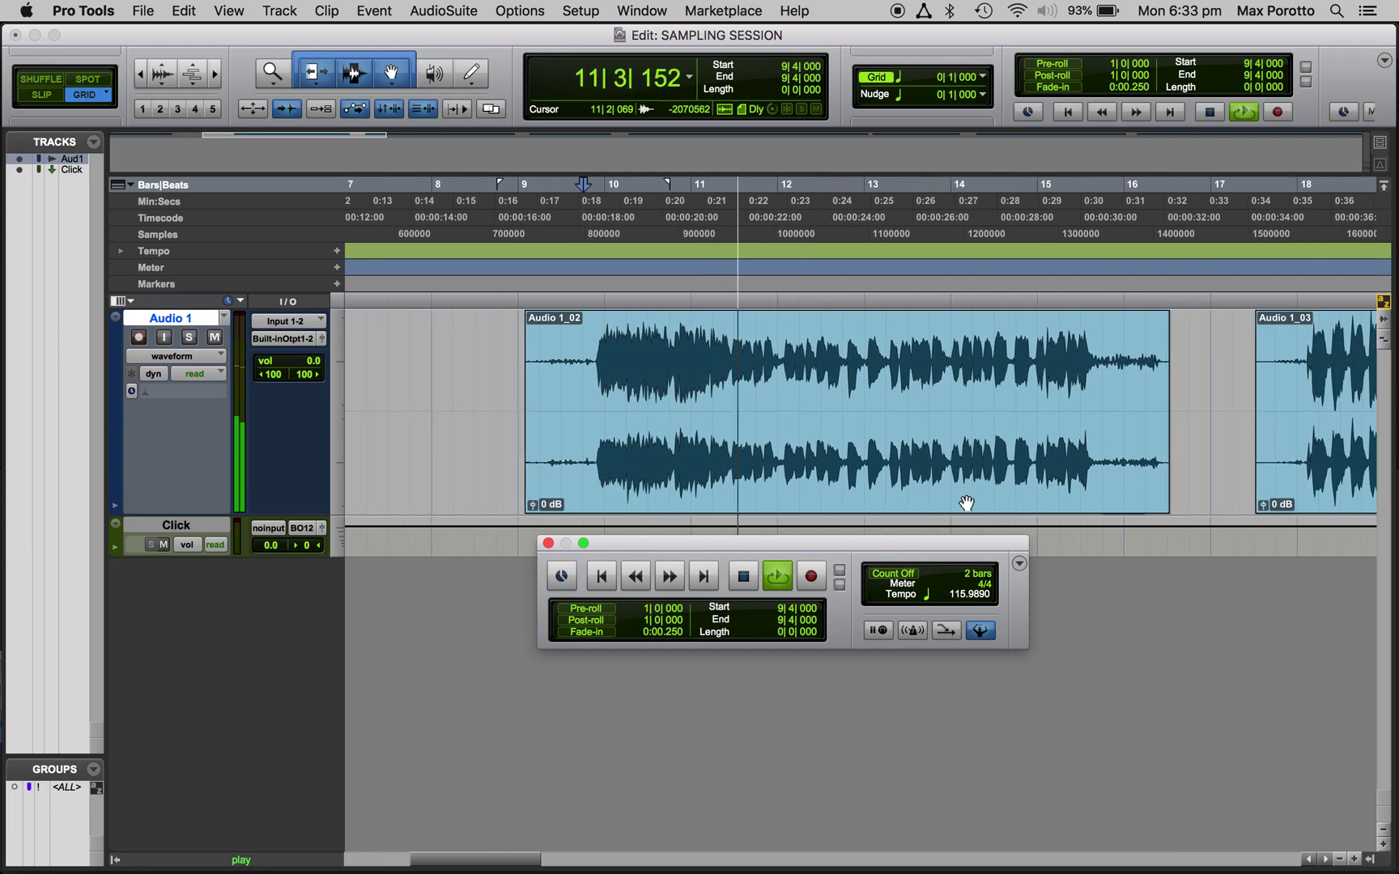
{"action": "key", "text": "space"}
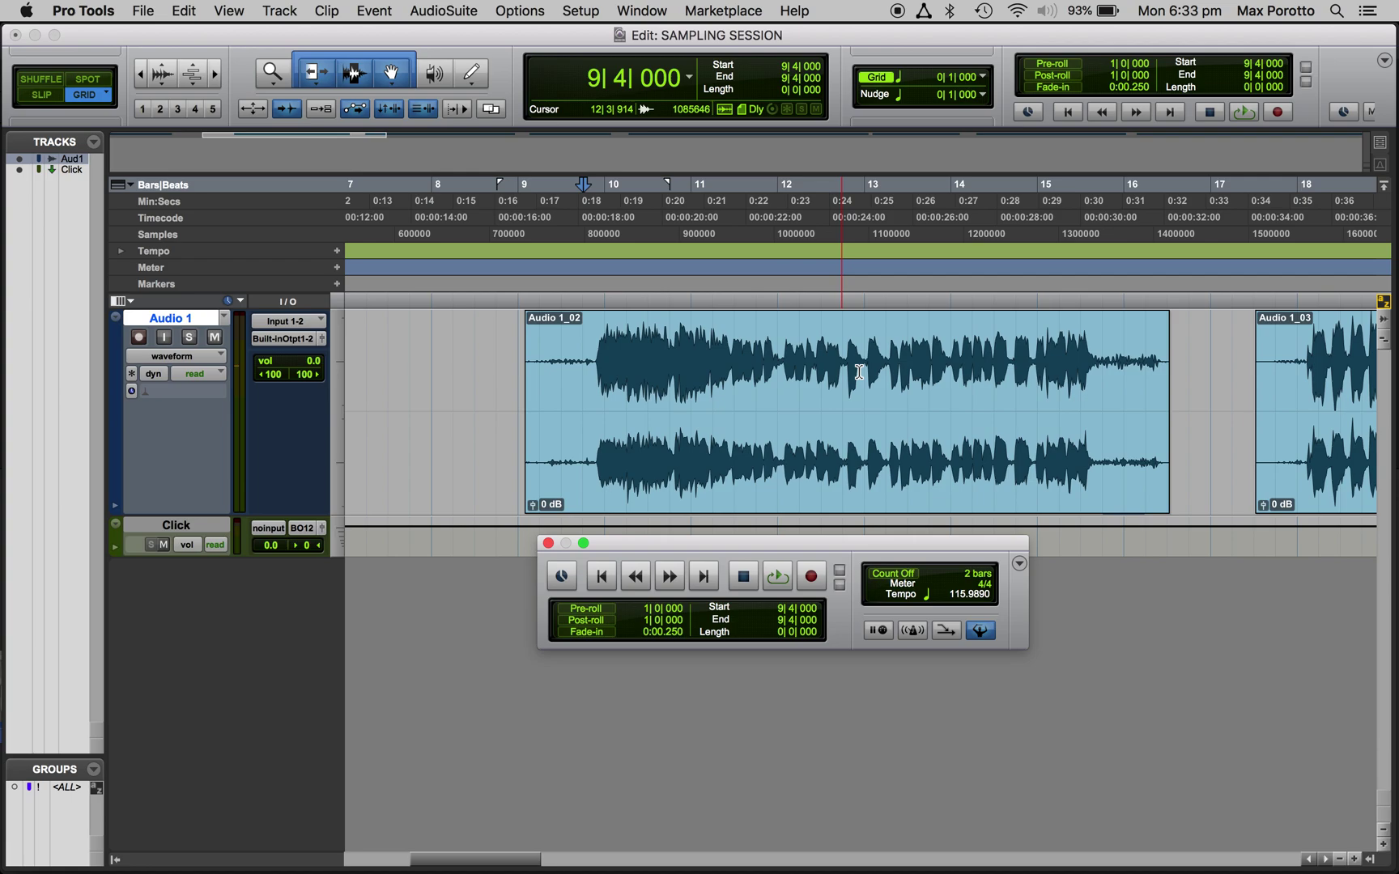
Switch to Slip mode and place the insertion point freely around bar 11 of the second clip, ending at 11|1|835.
{"action": "left_click", "coordinate": [711, 352]}
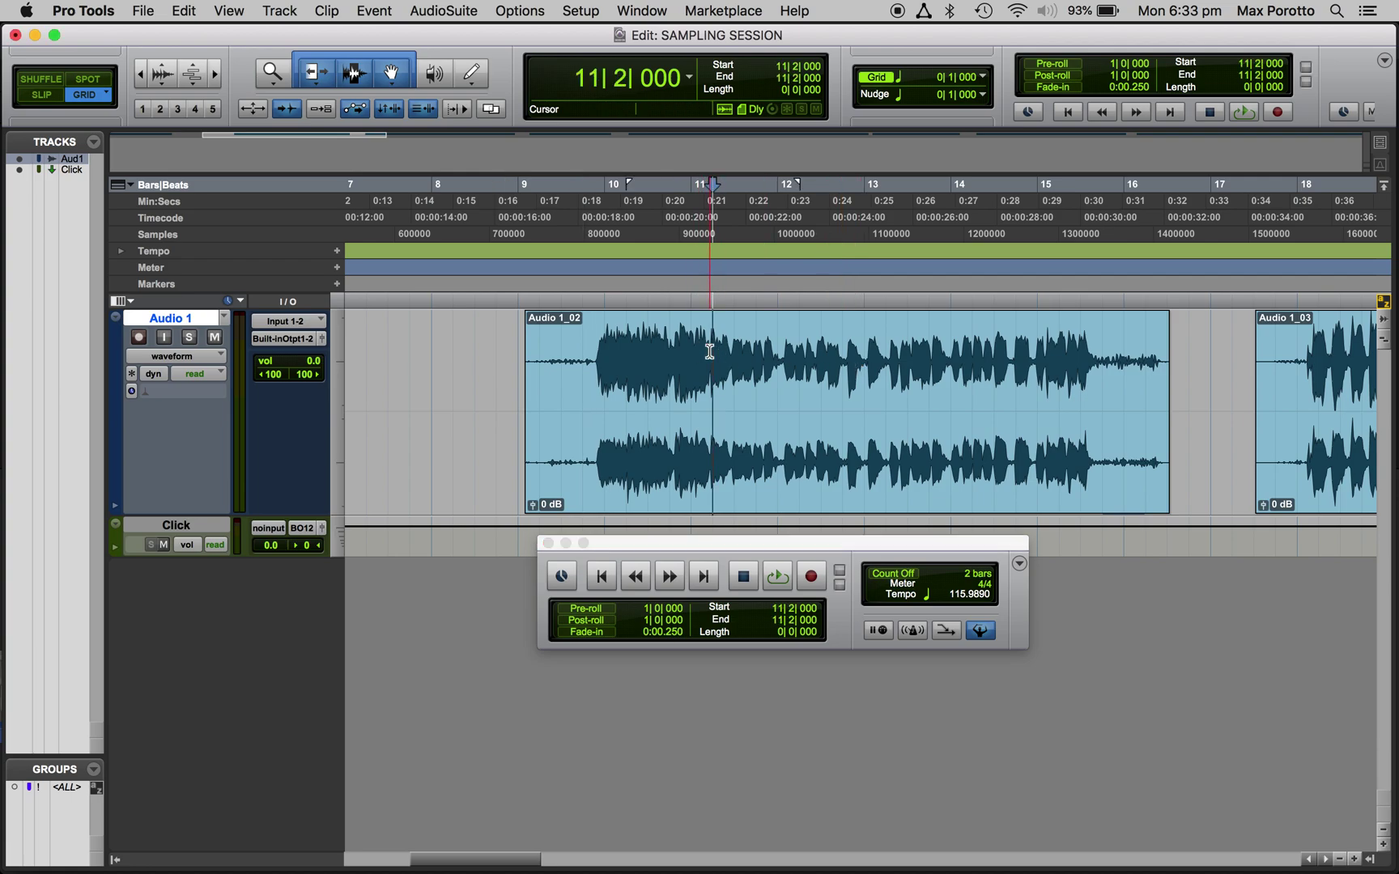
{"action": "key", "text": "super+bracketright"}
{"action": "key", "text": "super+bracketright"}
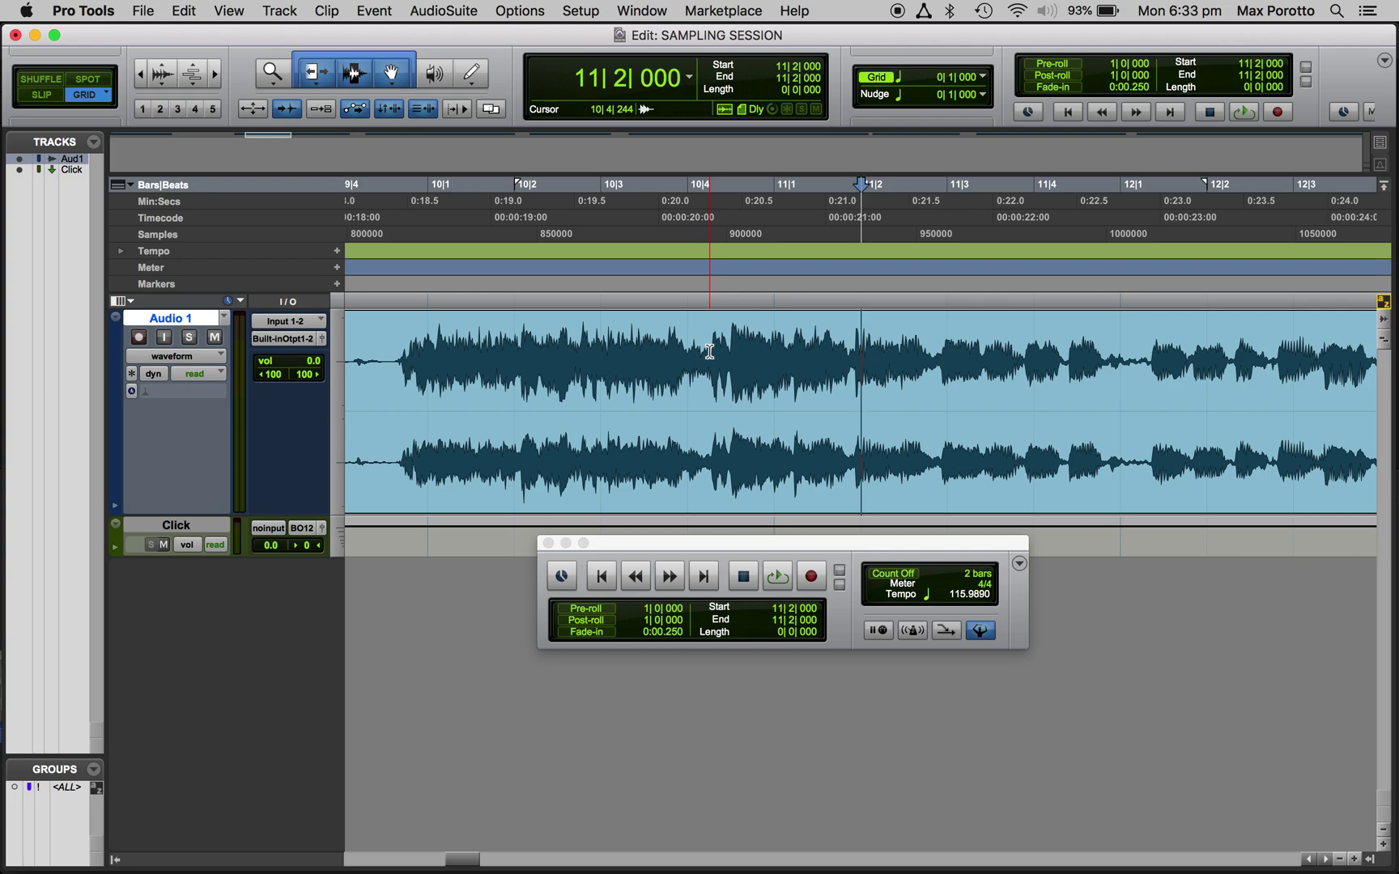
{"action": "key", "text": "super+bracketright"}
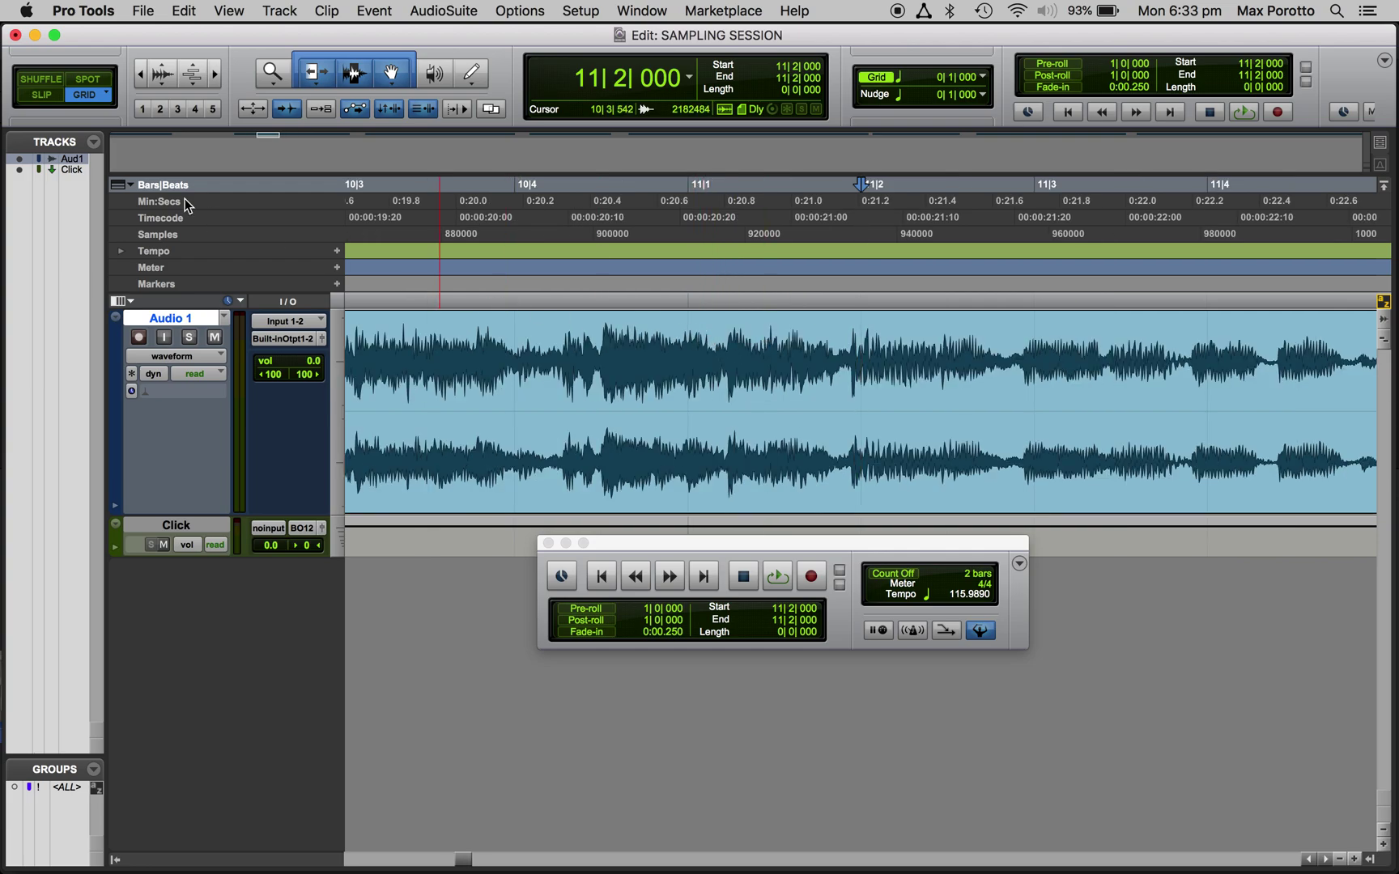
{"action": "left_click", "coordinate": [40, 97]}
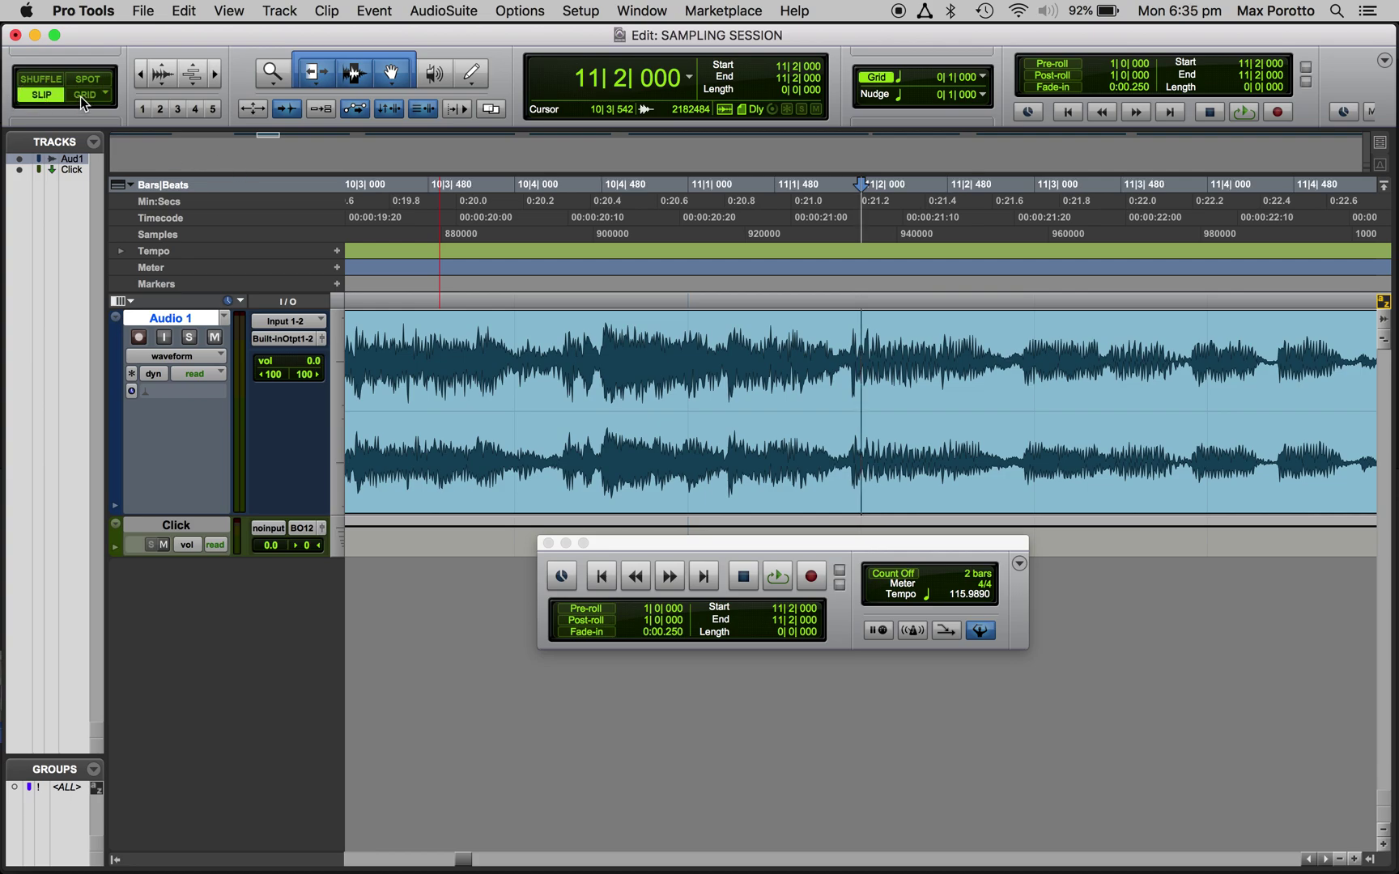
{"action": "left_click", "coordinate": [828, 357]}
{"action": "left_click", "coordinate": [698, 357]}
{"action": "left_click", "coordinate": [771, 357]}
{"action": "left_click", "coordinate": [840, 356]}
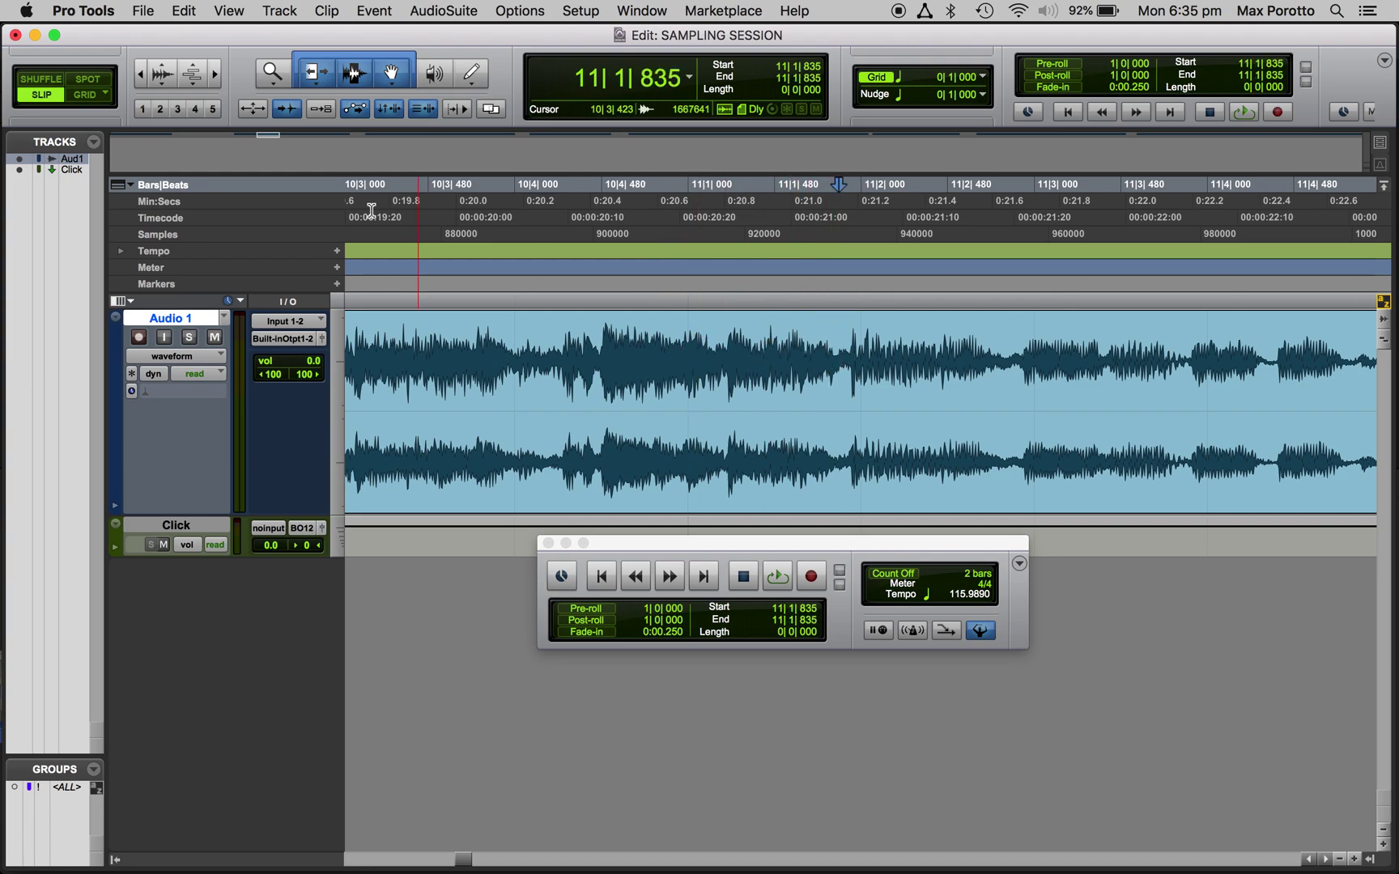
Switch back to Grid mode and place the insertion point on the grid at 11|1|000.
{"action": "left_click", "coordinate": [88, 97]}
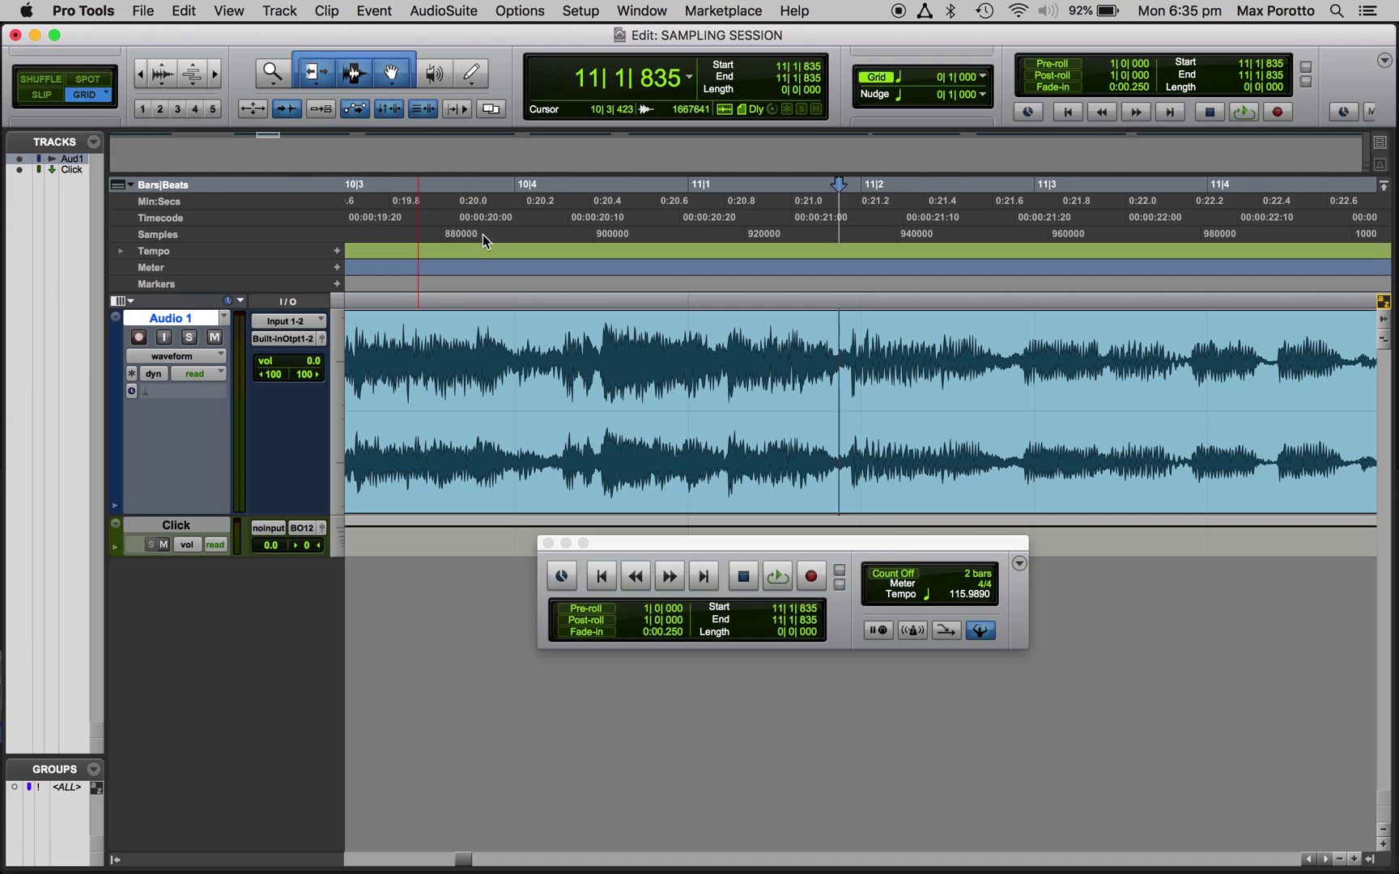
{"action": "left_click", "coordinate": [854, 342]}
{"action": "left_click", "coordinate": [698, 338]}
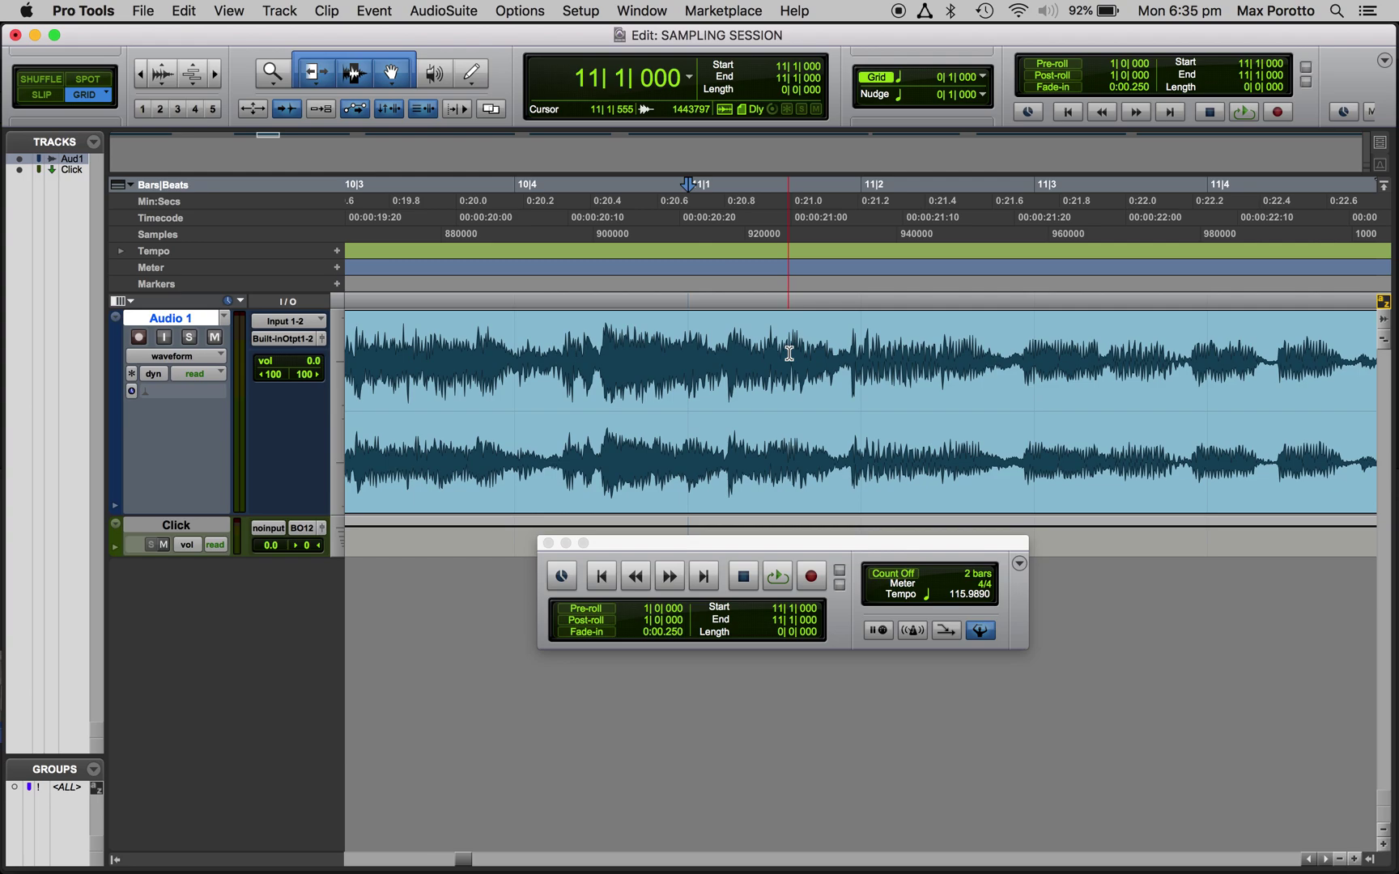
Return to Slip mode and audition the second clip from 11|1|216.
{"action": "left_click", "coordinate": [50, 95]}
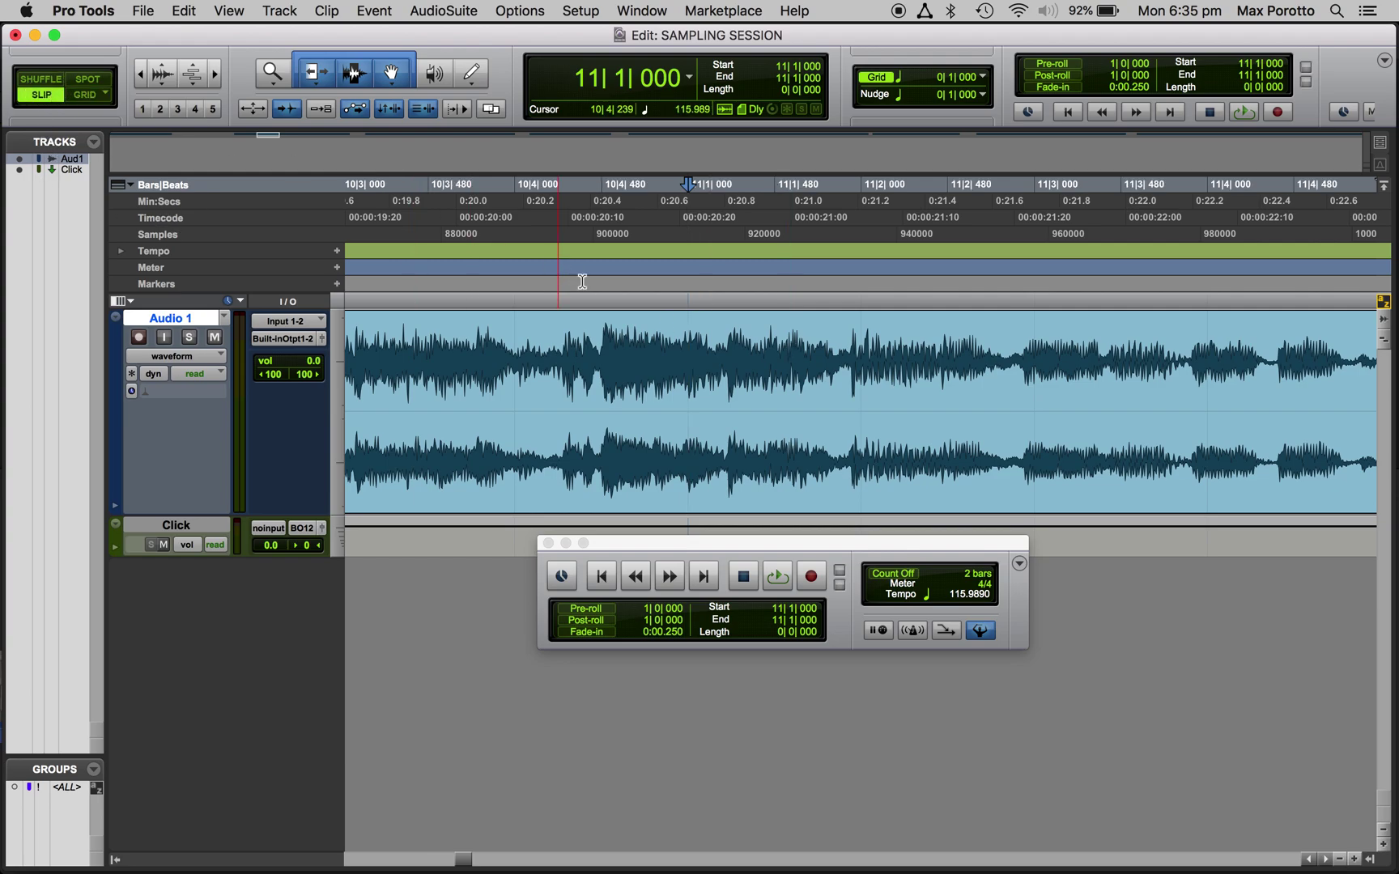
{"action": "left_click", "coordinate": [727, 341]}
{"action": "key", "text": "space"}
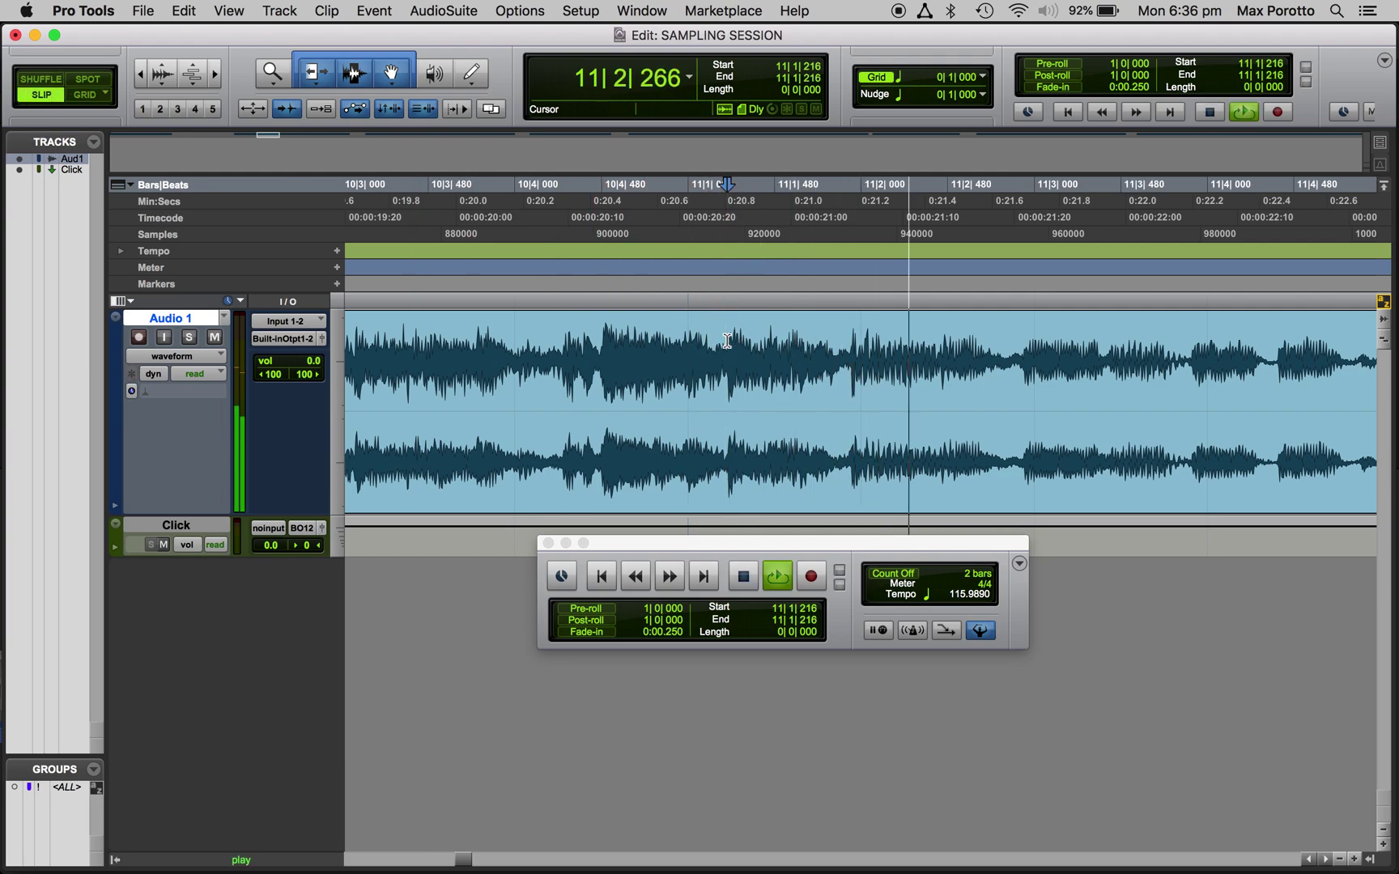
{"action": "key", "text": "space"}
Play the second clip repeatedly from 11|1|415 to find where the loop phrase begins.
{"action": "left_click", "coordinate": [826, 331]}
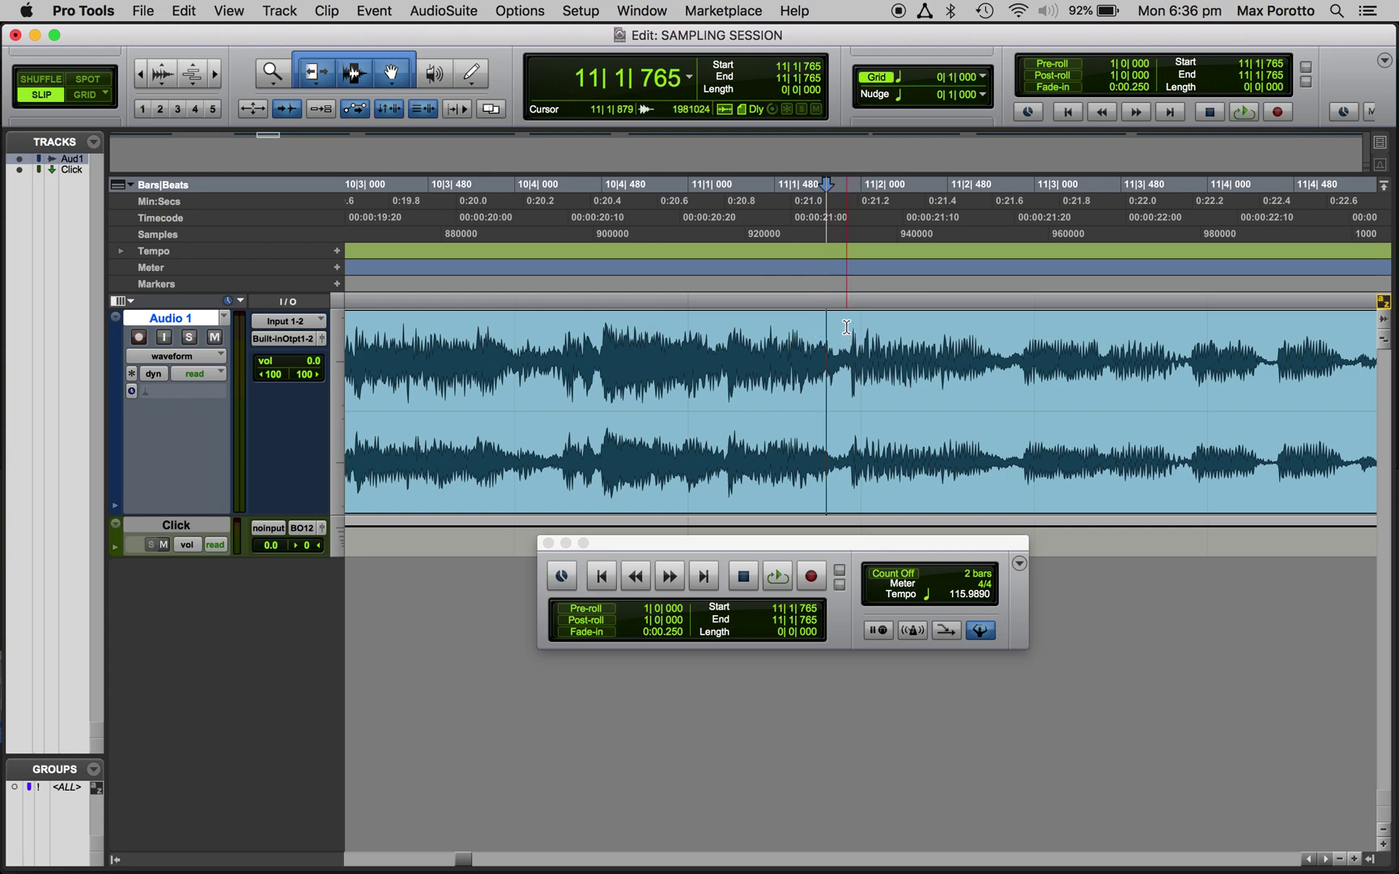
{"action": "left_click", "coordinate": [763, 341]}
{"action": "key", "text": "space"}
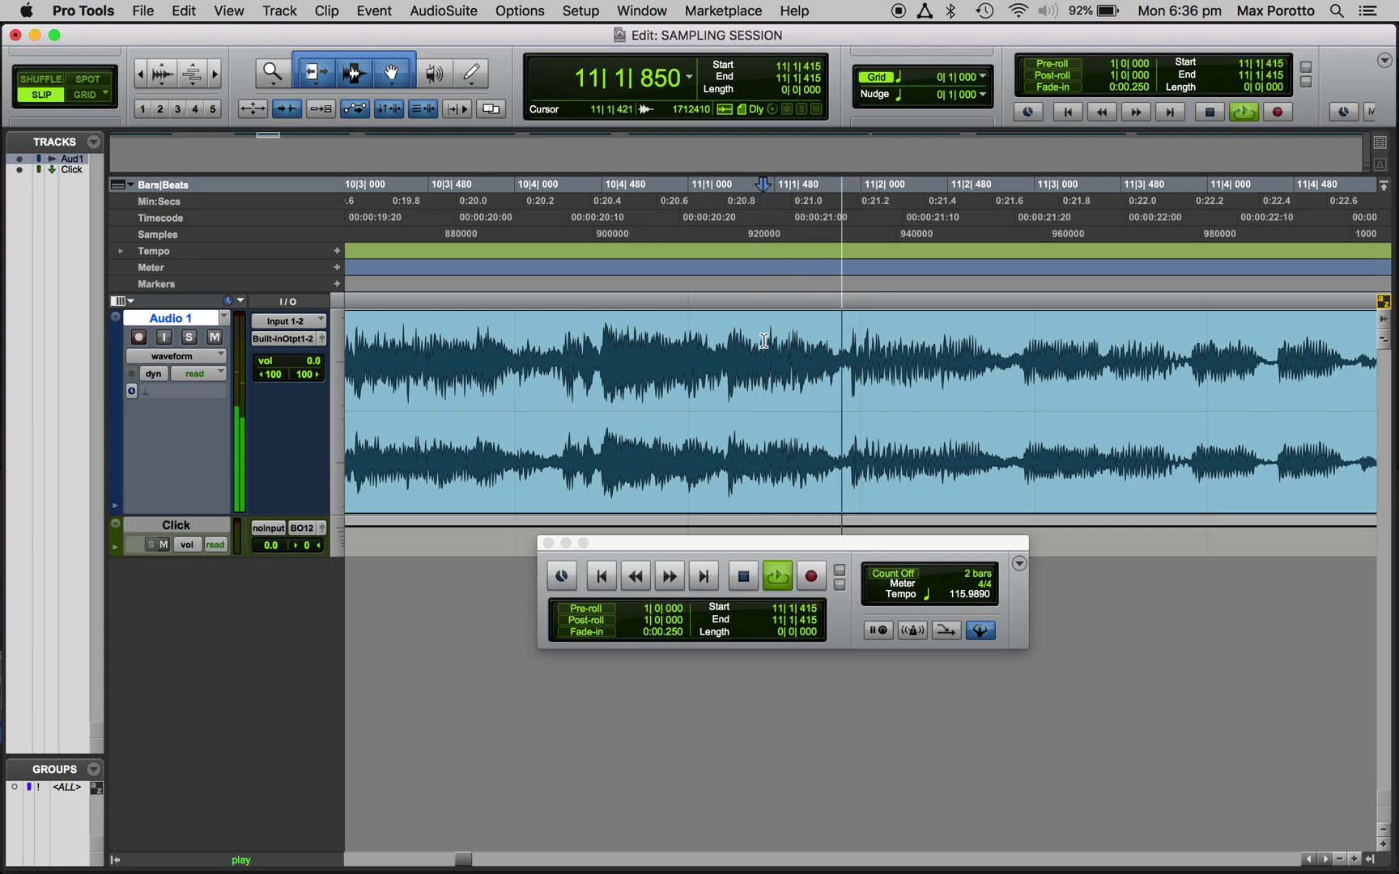
{"action": "key", "text": "space"}
{"action": "key", "text": "space"}
{"action": "key", "text": "space"}
{"action": "key", "text": "space"}
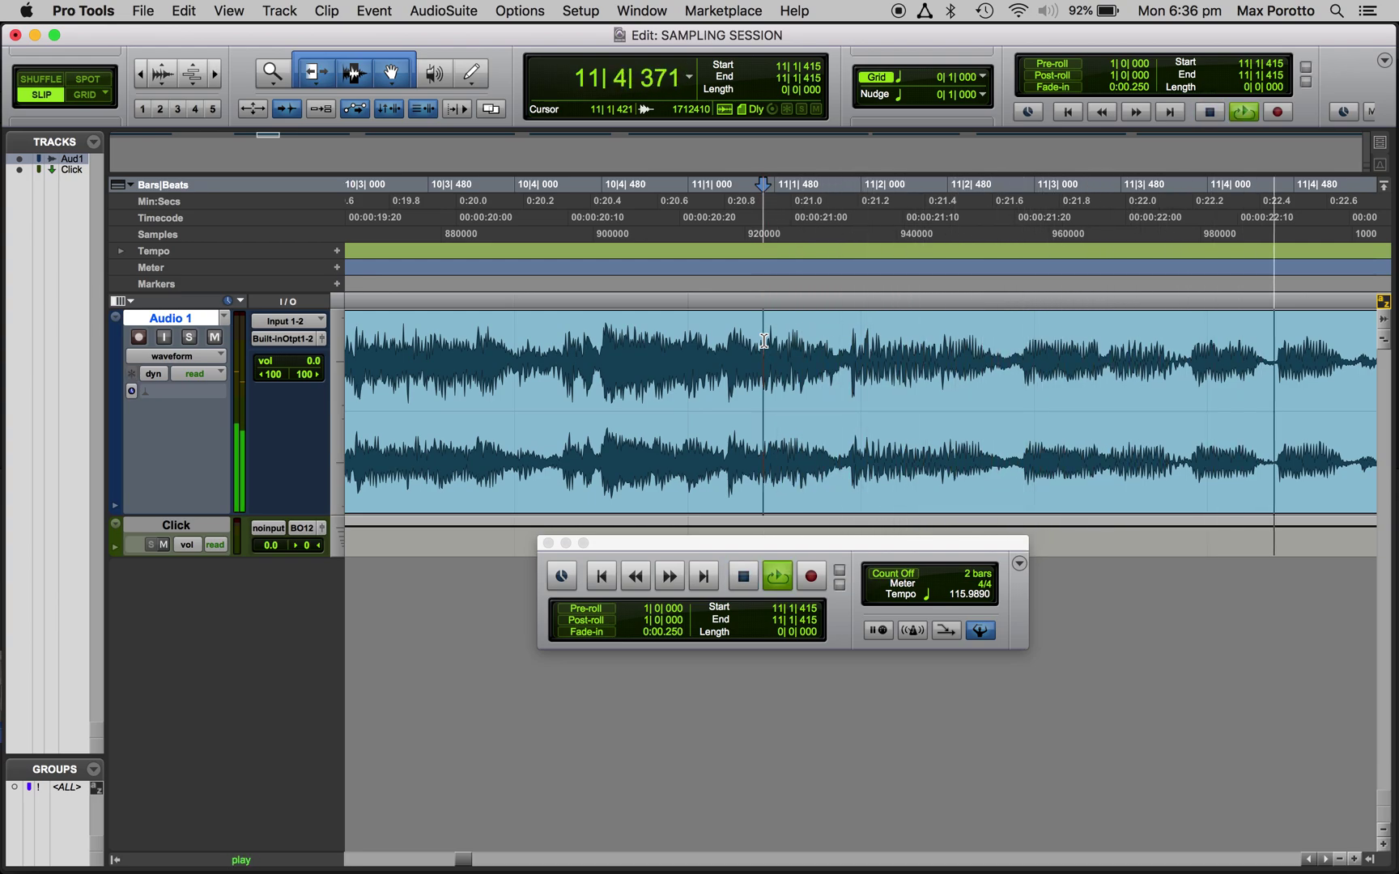
{"action": "key", "text": "space"}
Separate the second clip at the transient at 11|1|906 and delete the part before it.
{"action": "left_click", "coordinate": [797, 331]}
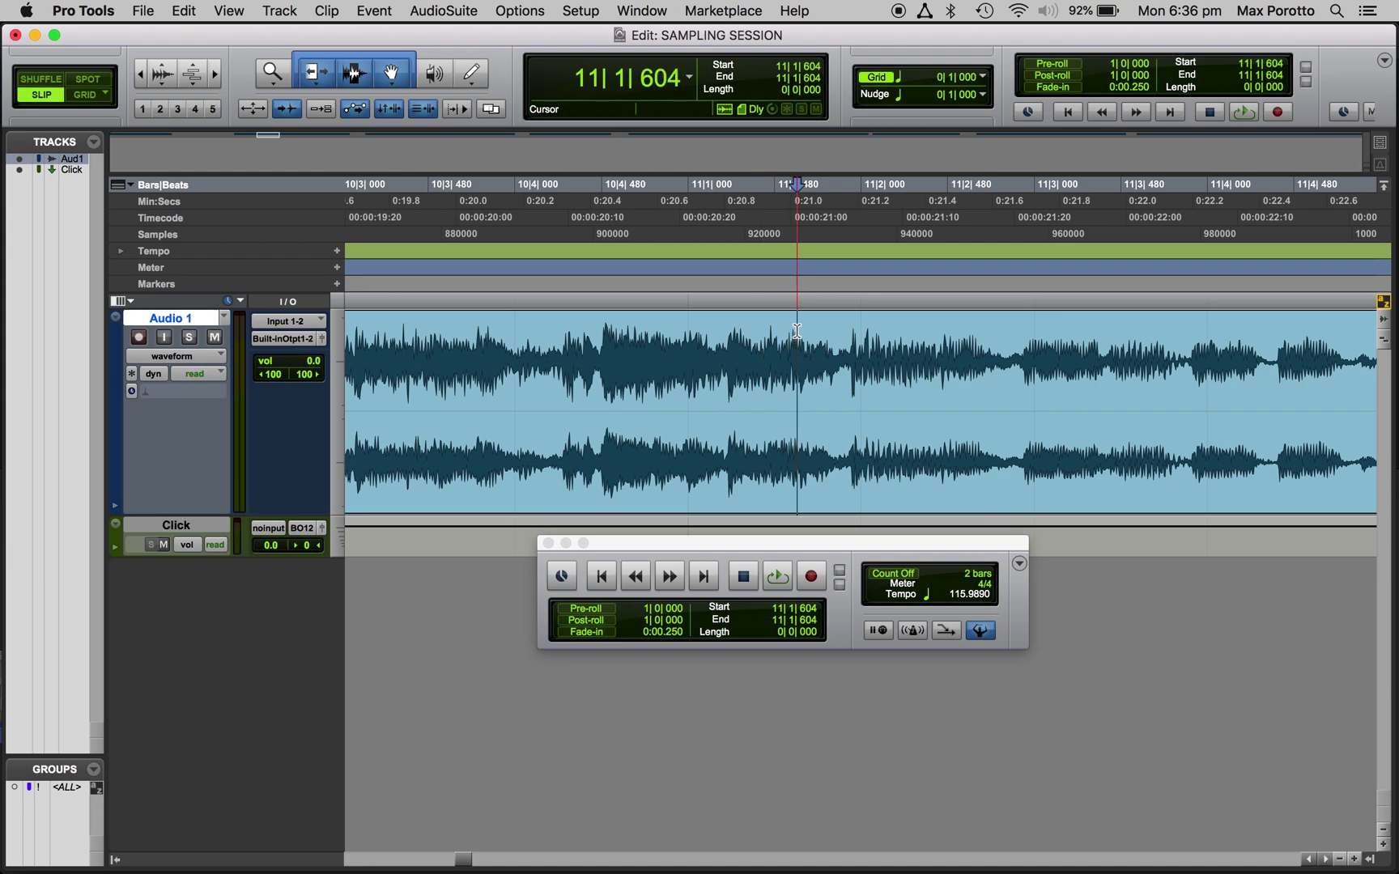
{"action": "key", "text": "Tab"}
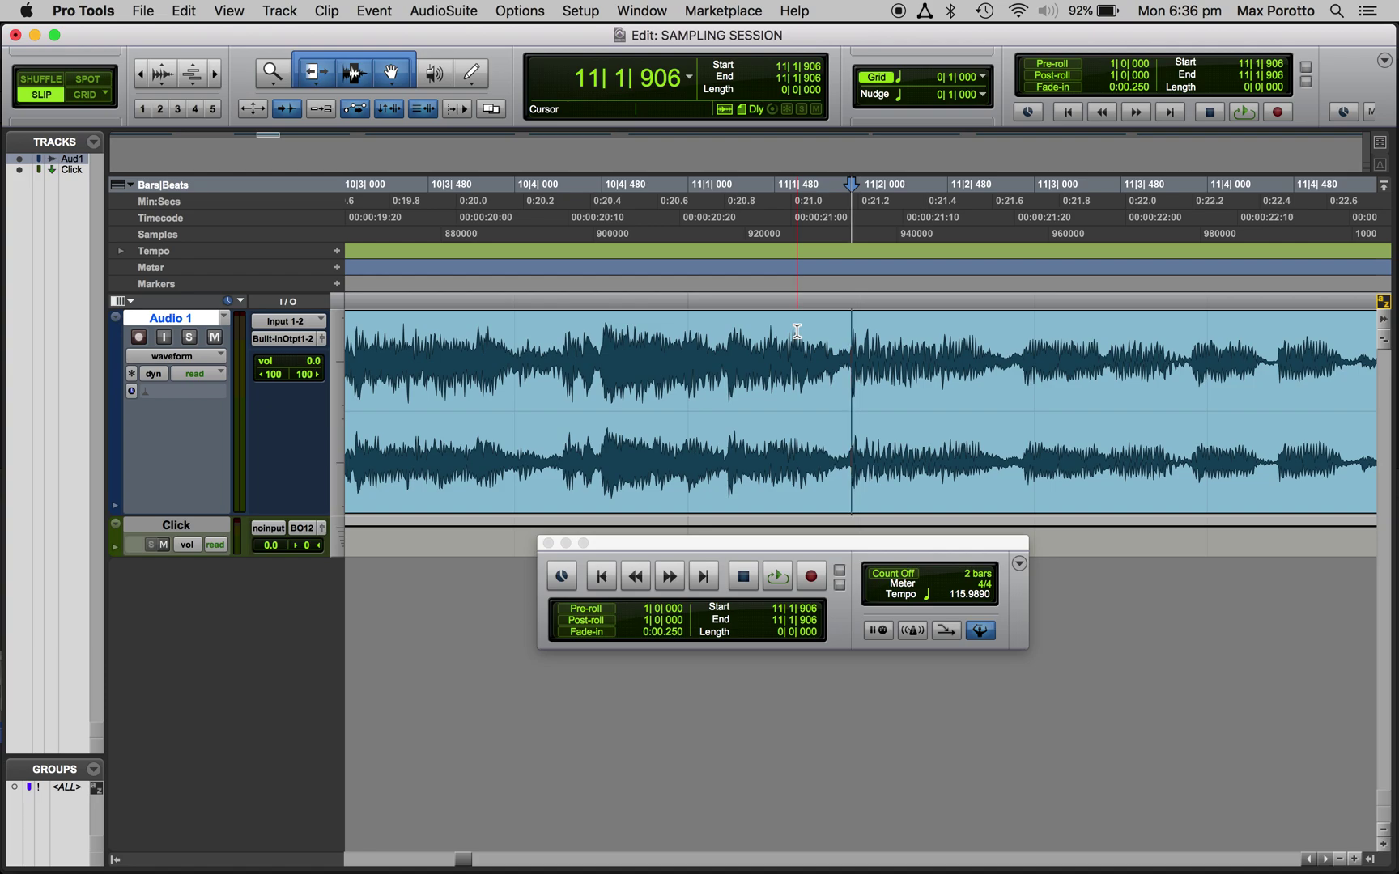
{"action": "key", "text": "super+e"}
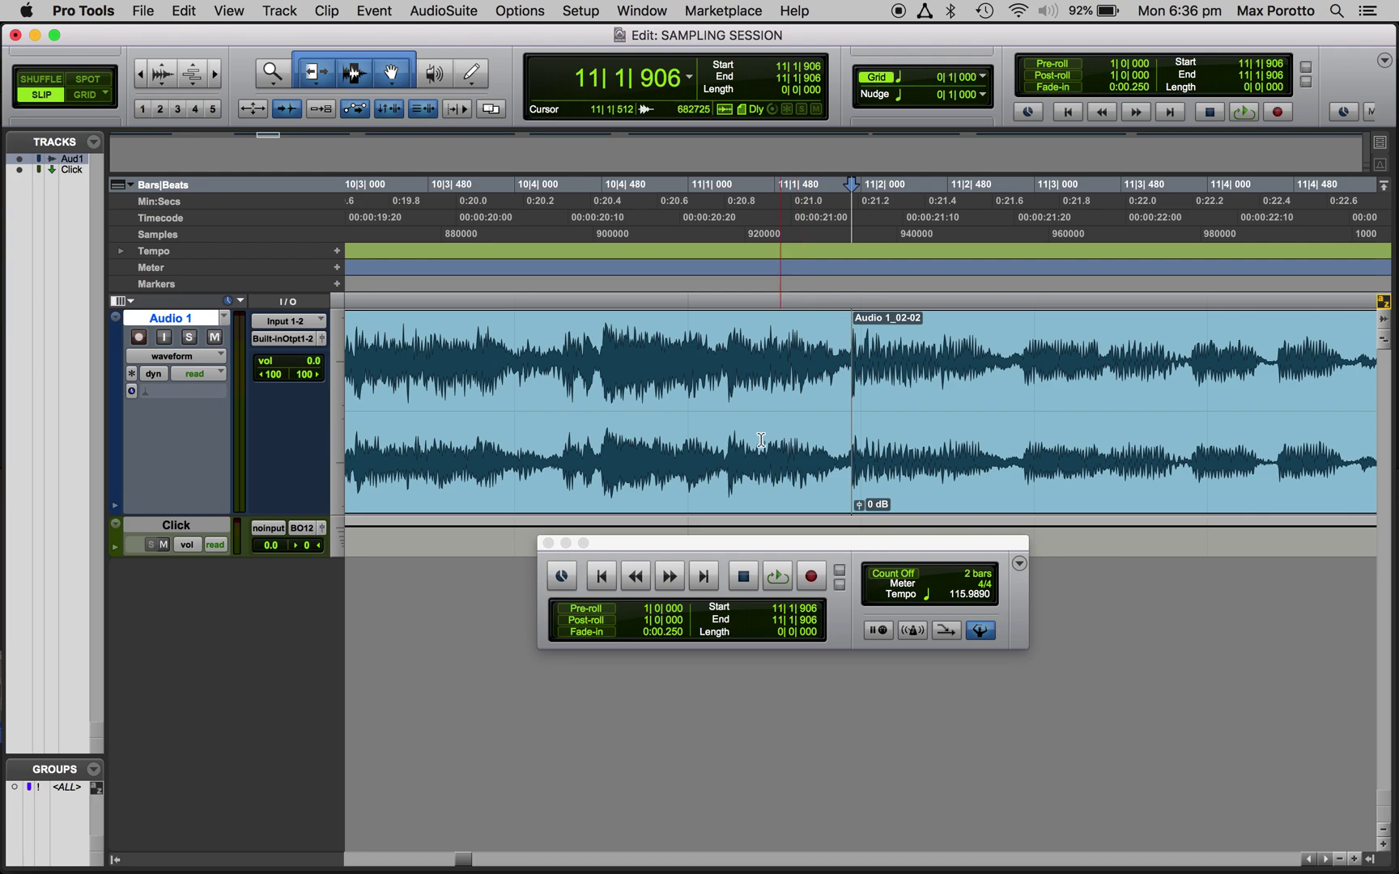
{"action": "left_click", "coordinate": [753, 495]}
{"action": "key", "text": "BackSpace"}
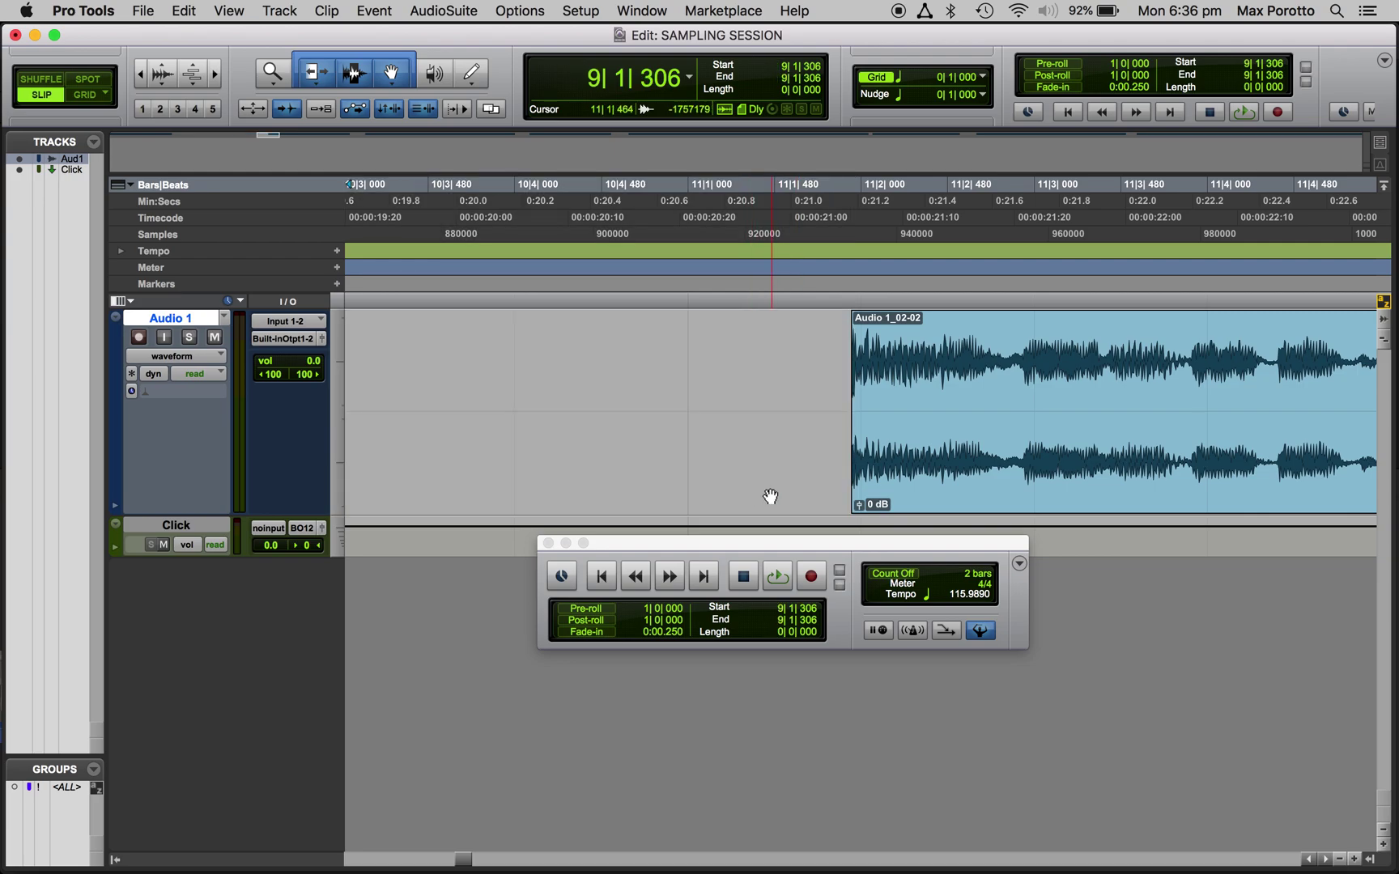
Move the trimmed second clip earlier to start at 9|3|913 and audition it from 9|3|455.
{"action": "key", "text": "super+bracketleft"}
{"action": "key", "text": "super+bracketleft"}
{"action": "left_click_drag", "start_coordinate": [1019, 474], "coordinate": [740, 461]}
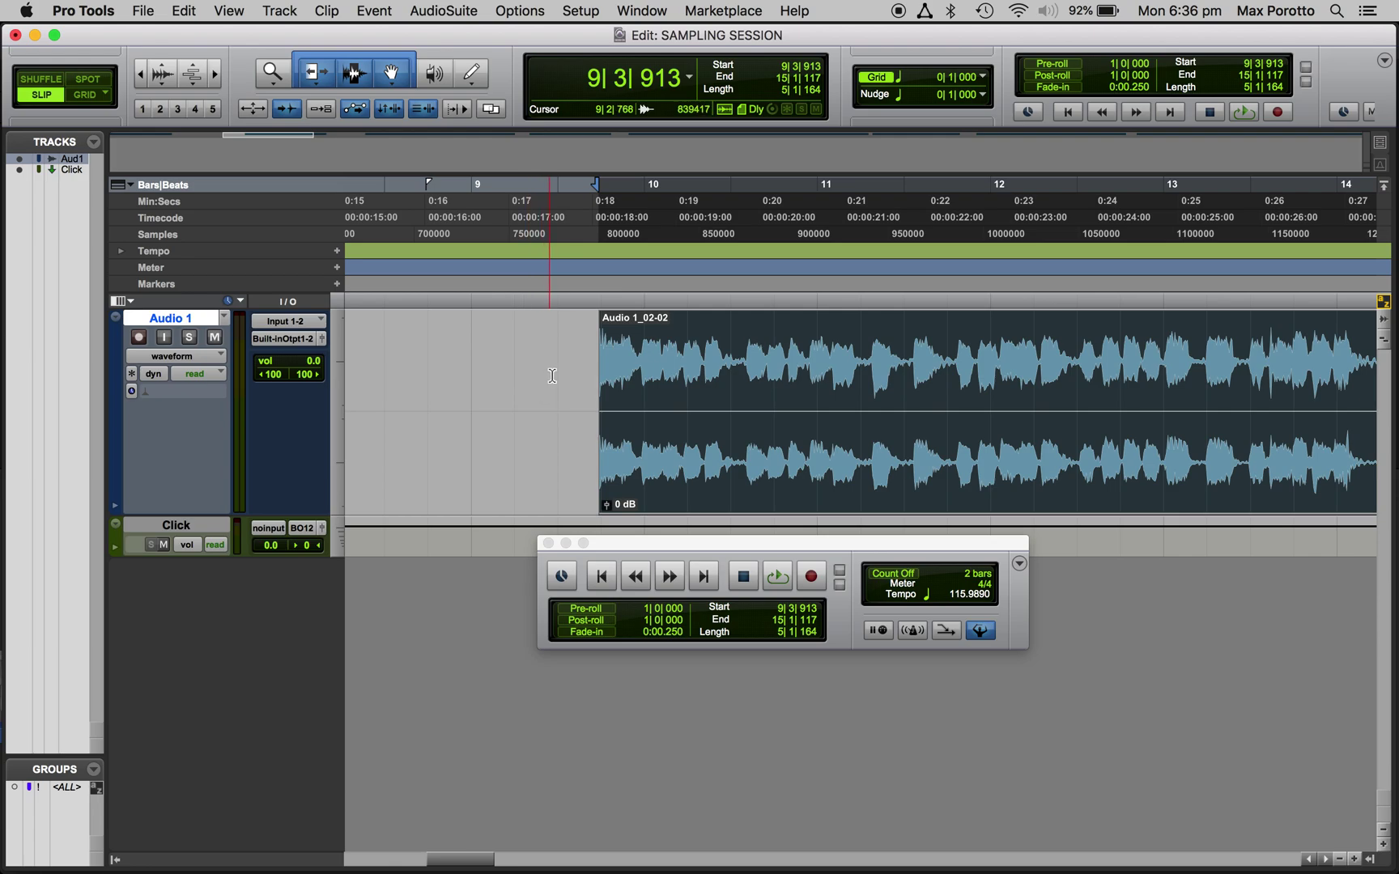
{"action": "left_click", "coordinate": [578, 374]}
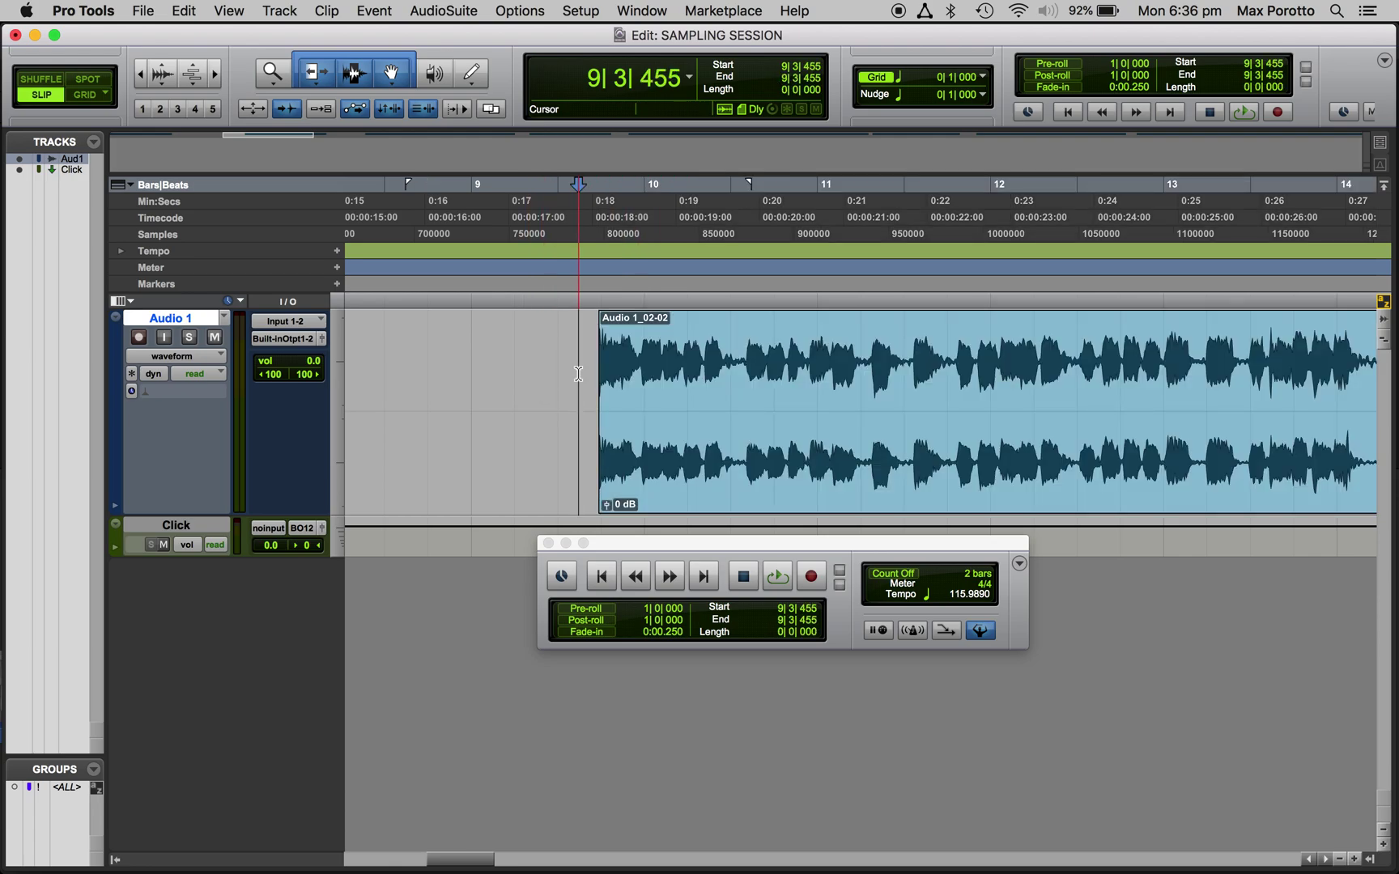
{"action": "key", "text": "space"}
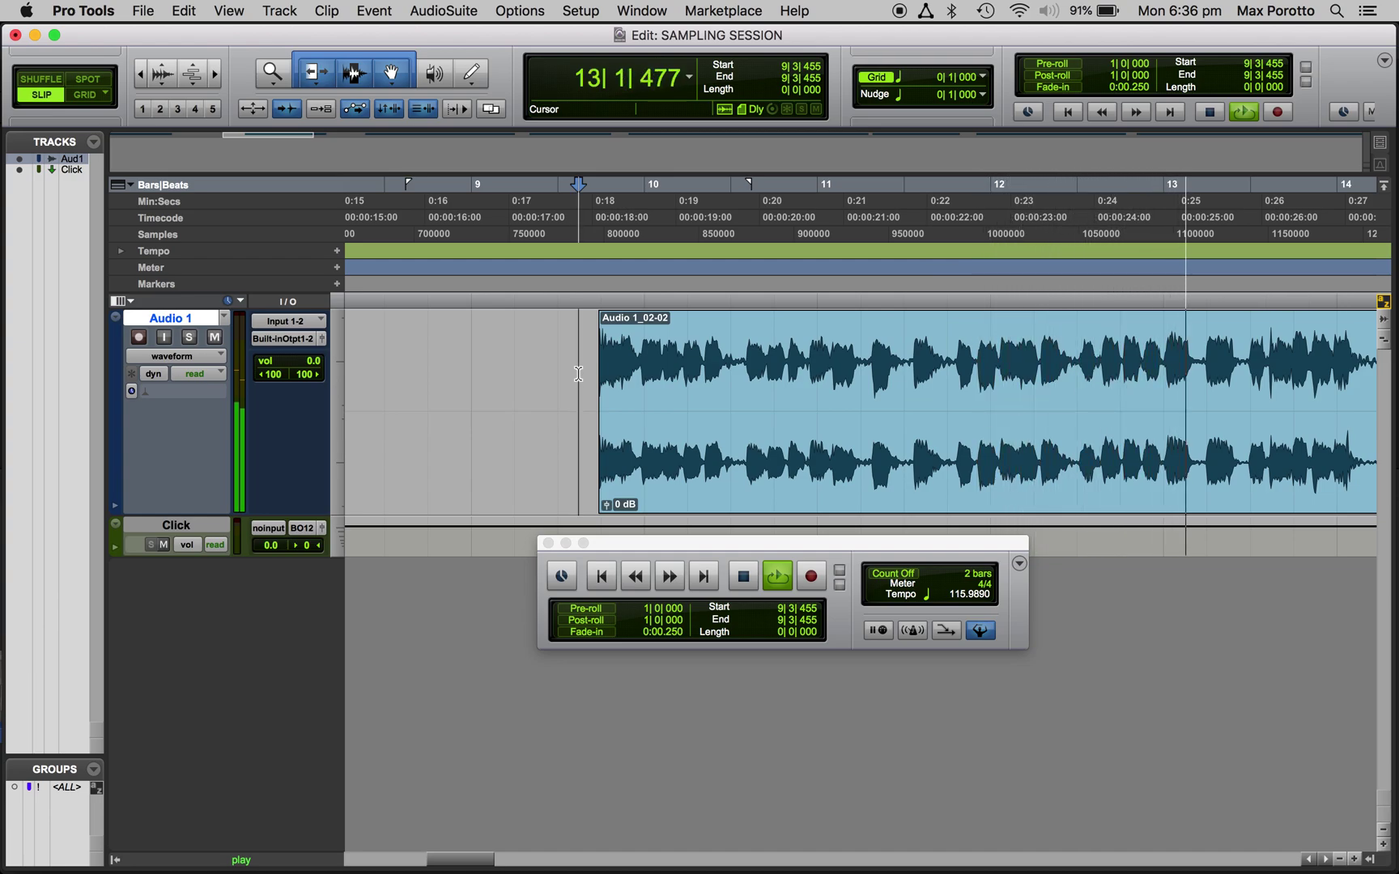
{"action": "key", "text": "space"}
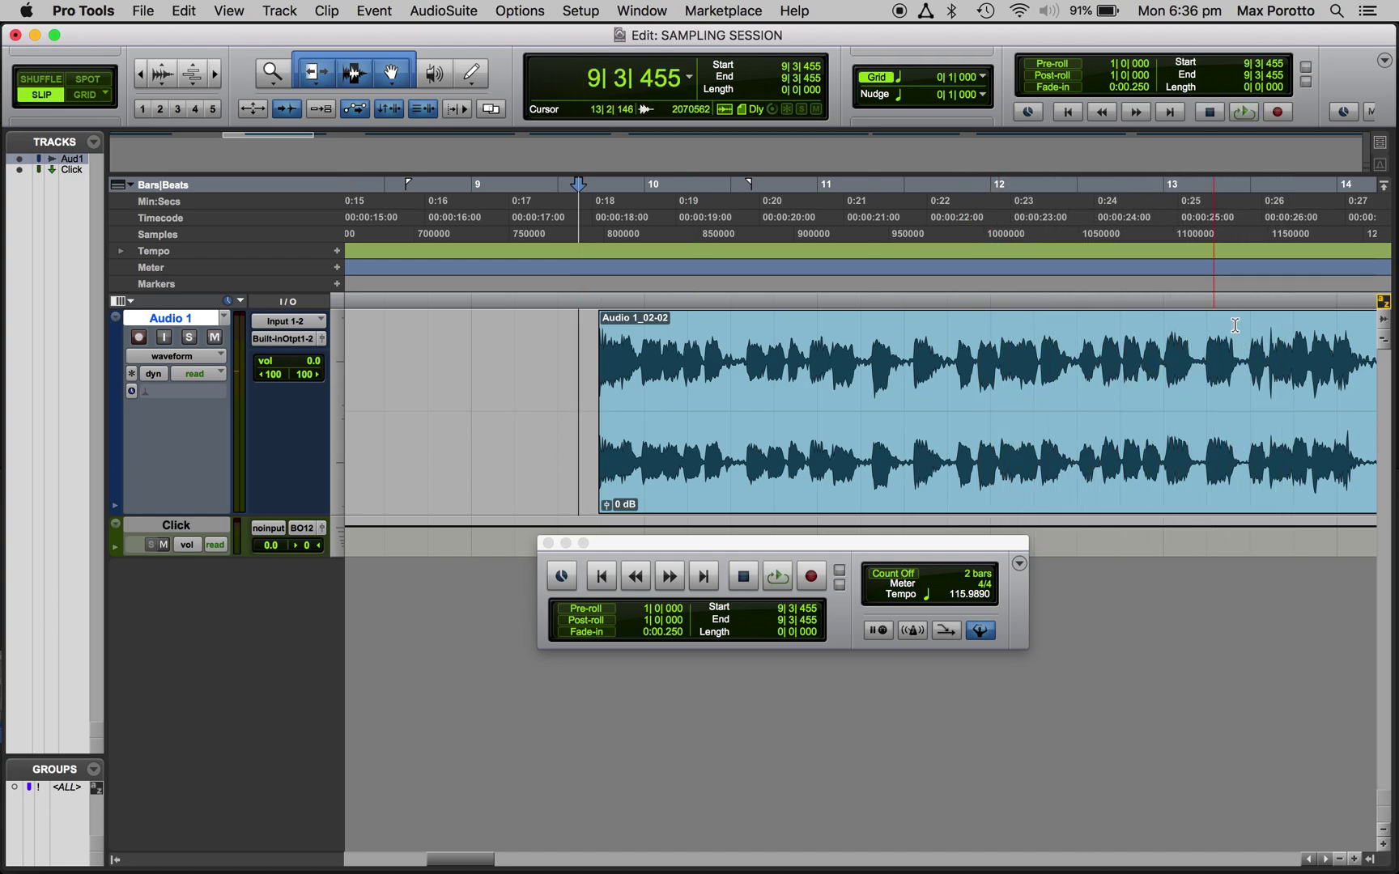
Separate the second clip at the transient at 13|3|436 to mark the loop's end.
{"action": "left_click", "coordinate": [1262, 325]}
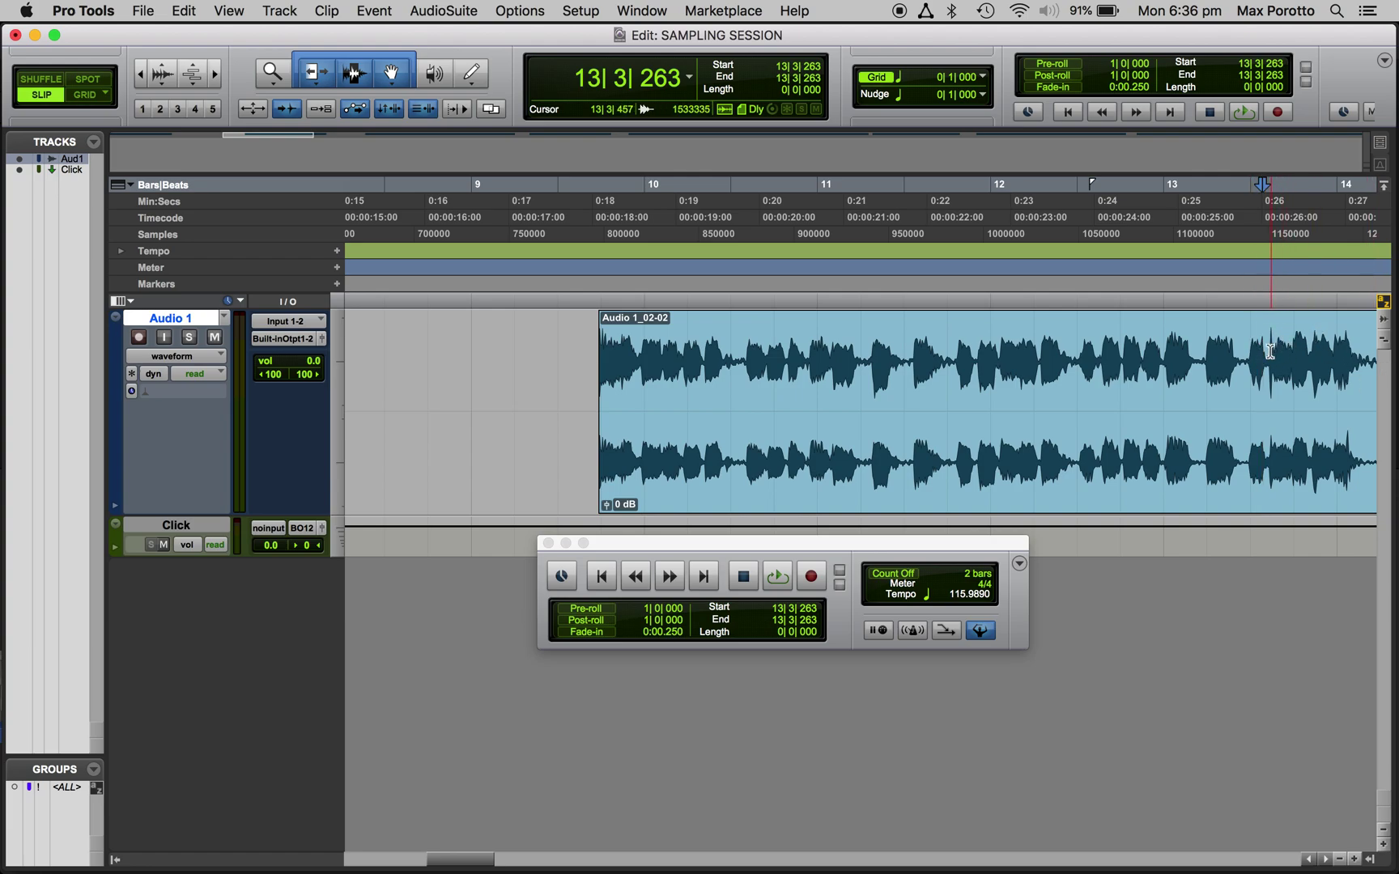
{"action": "key", "text": "super+bracketright"}
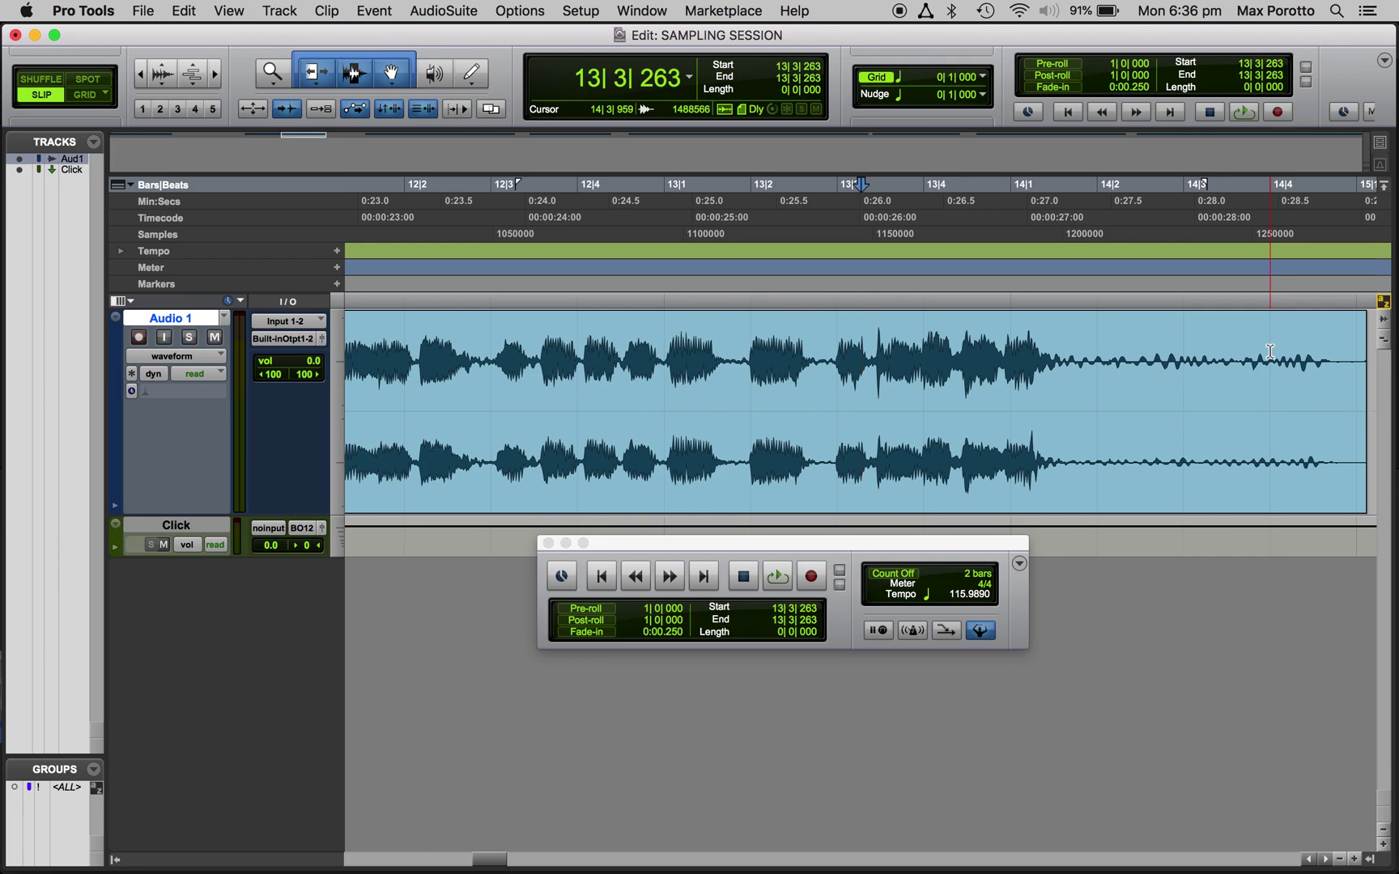
{"action": "key", "text": "super+bracketright"}
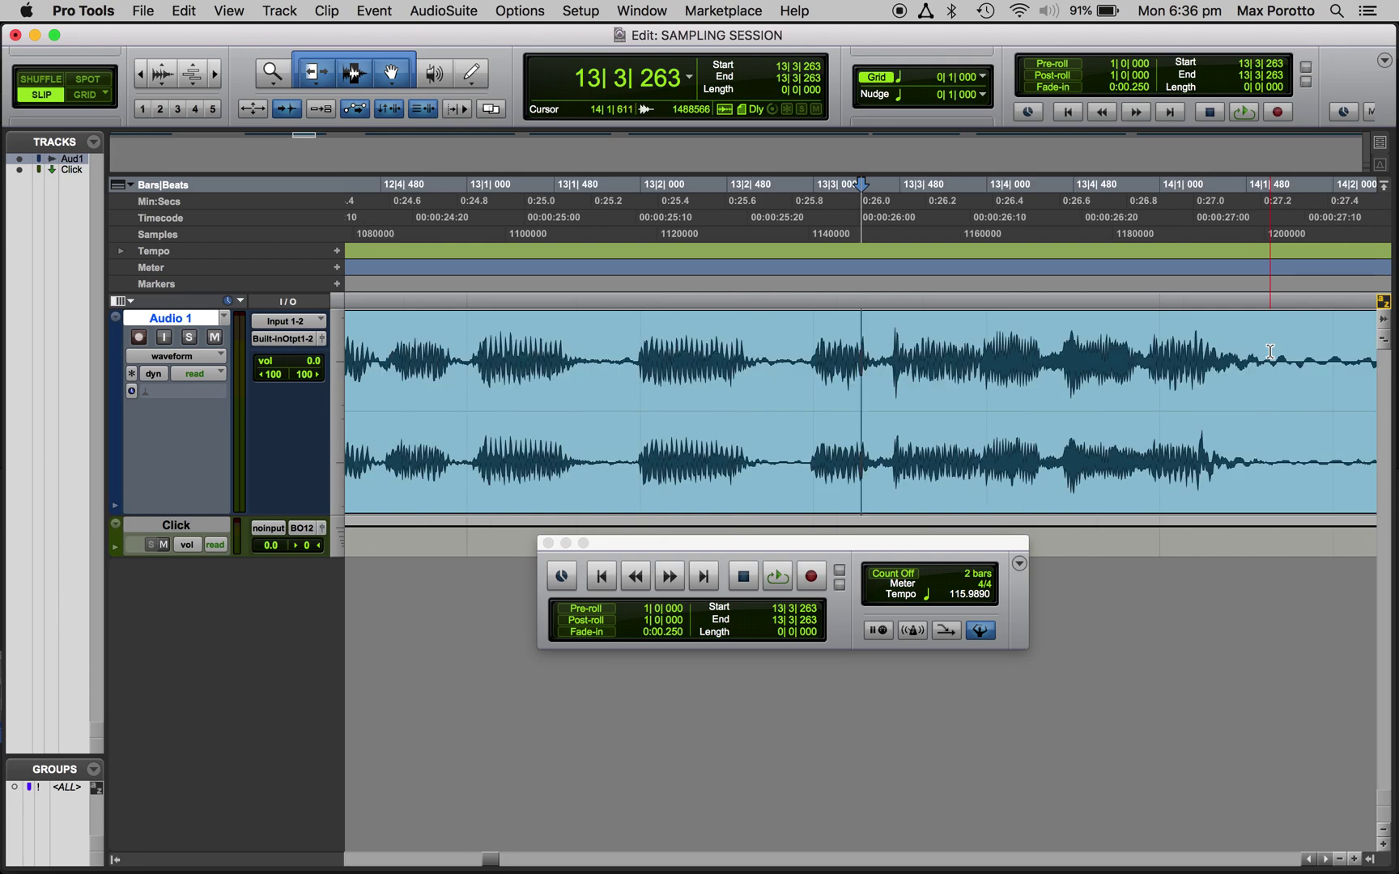
{"action": "key", "text": "Tab"}
{"action": "key", "text": "super+e"}
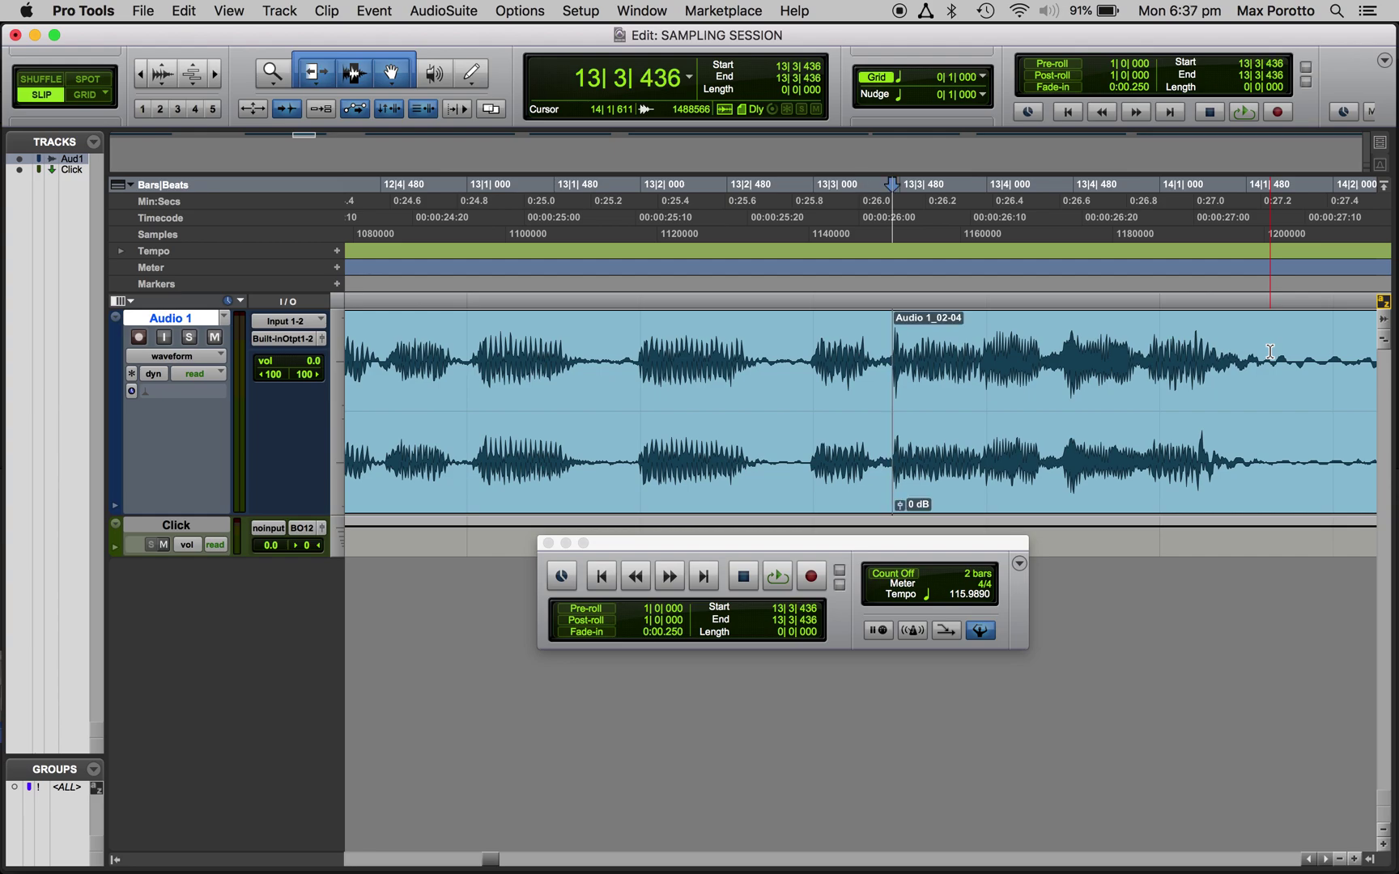
Delete the part of the second clip after 13|3|436 and loop-play the trimmed clip to check it.
{"action": "left_click", "coordinate": [1119, 485]}
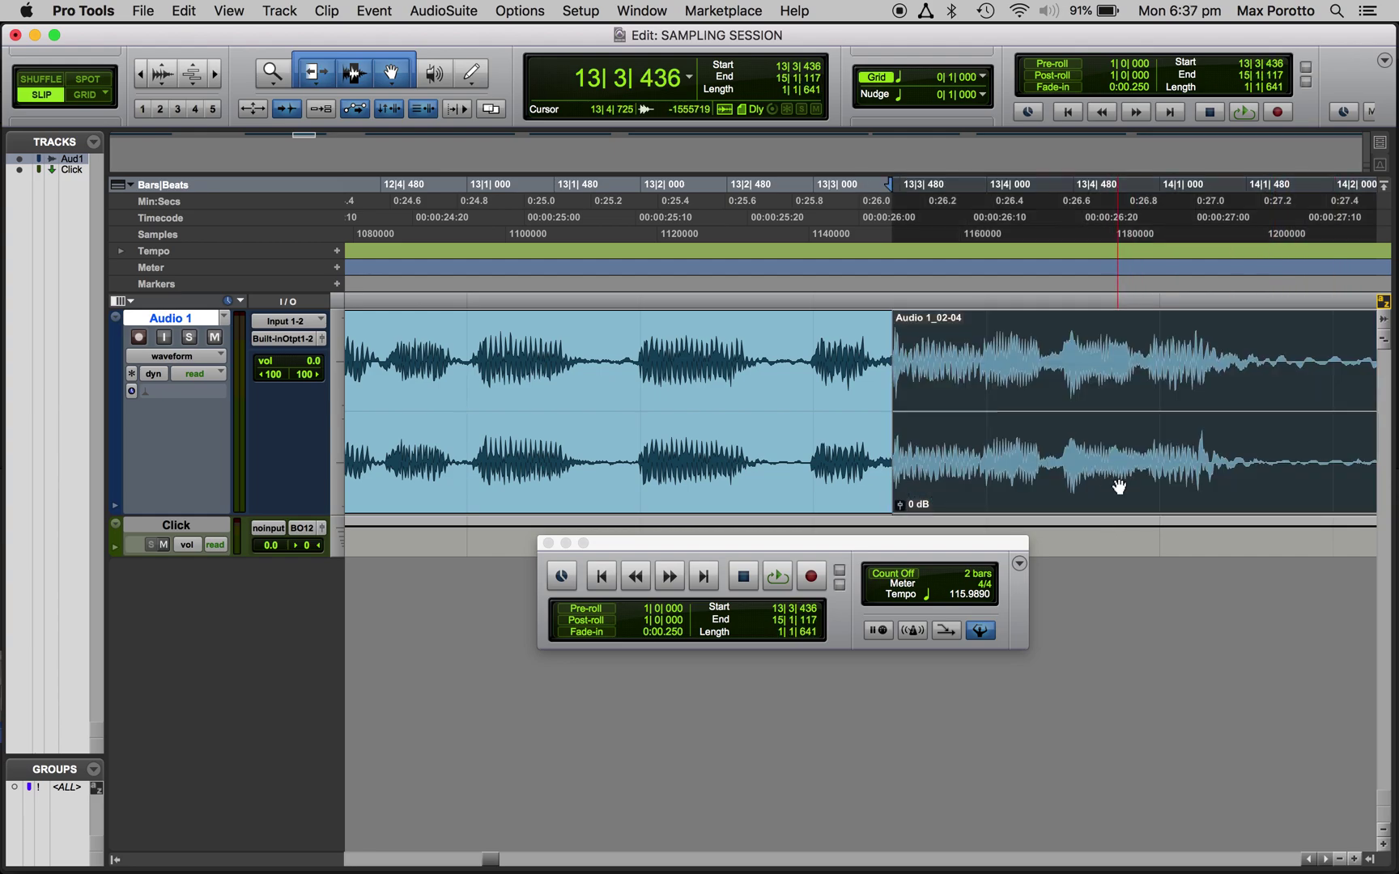
{"action": "key", "text": "Delete"}
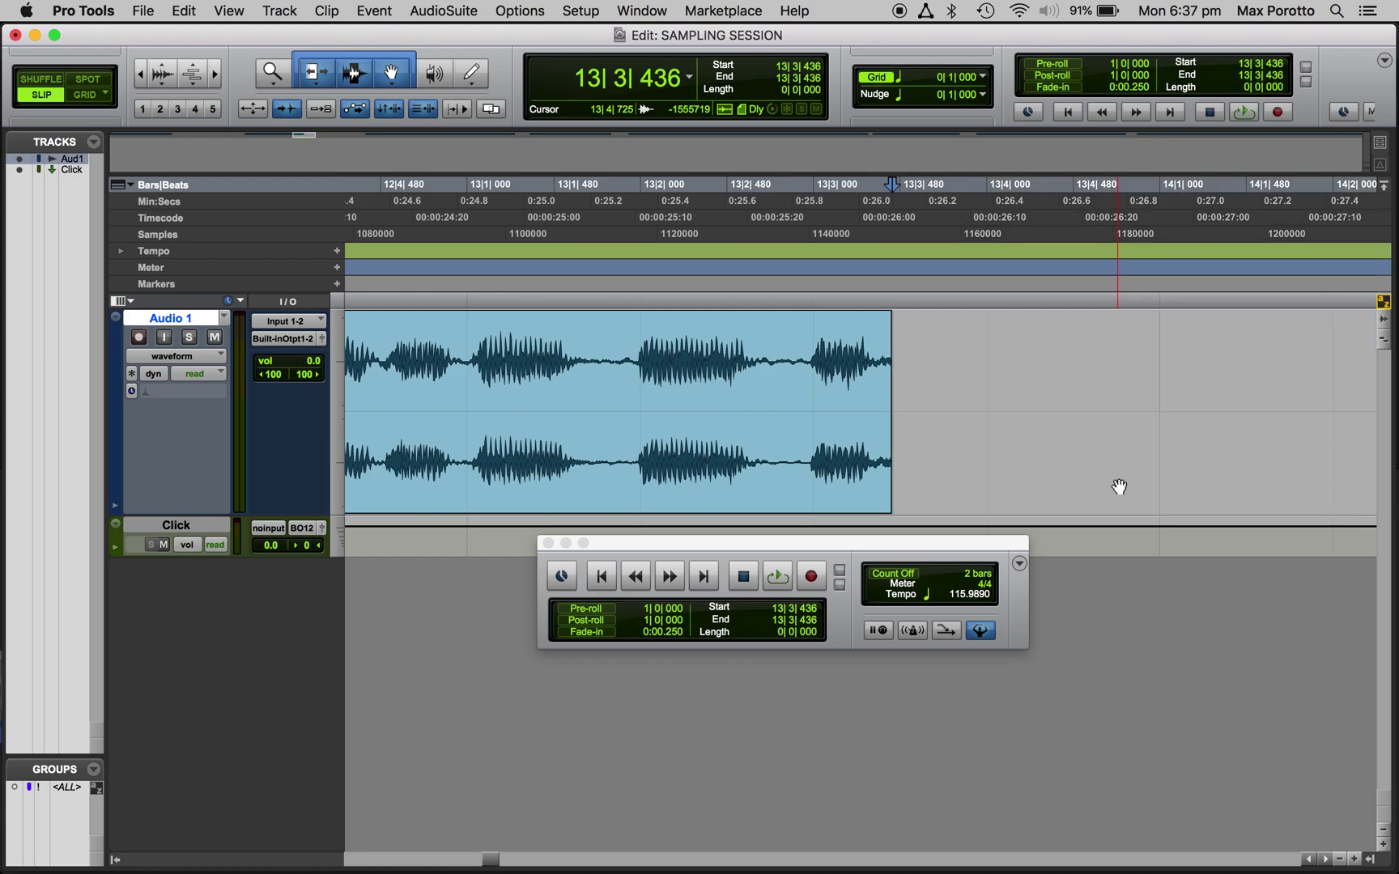
{"action": "left_click", "coordinate": [754, 441]}
{"action": "key", "text": "r"}
{"action": "key", "text": "r"}
{"action": "key", "text": "r"}
{"action": "key", "text": "r"}
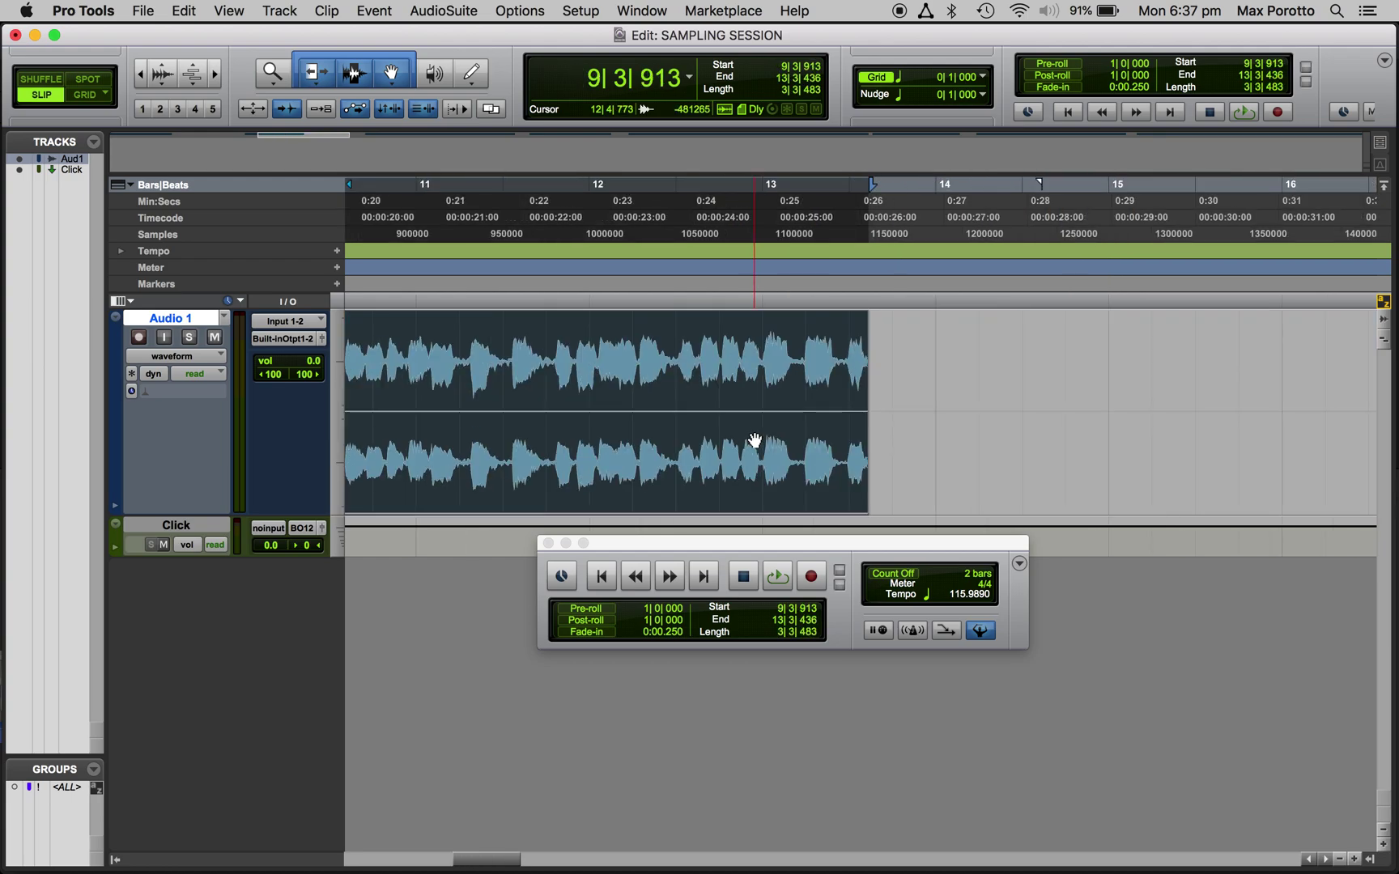
{"action": "key", "text": "space"}
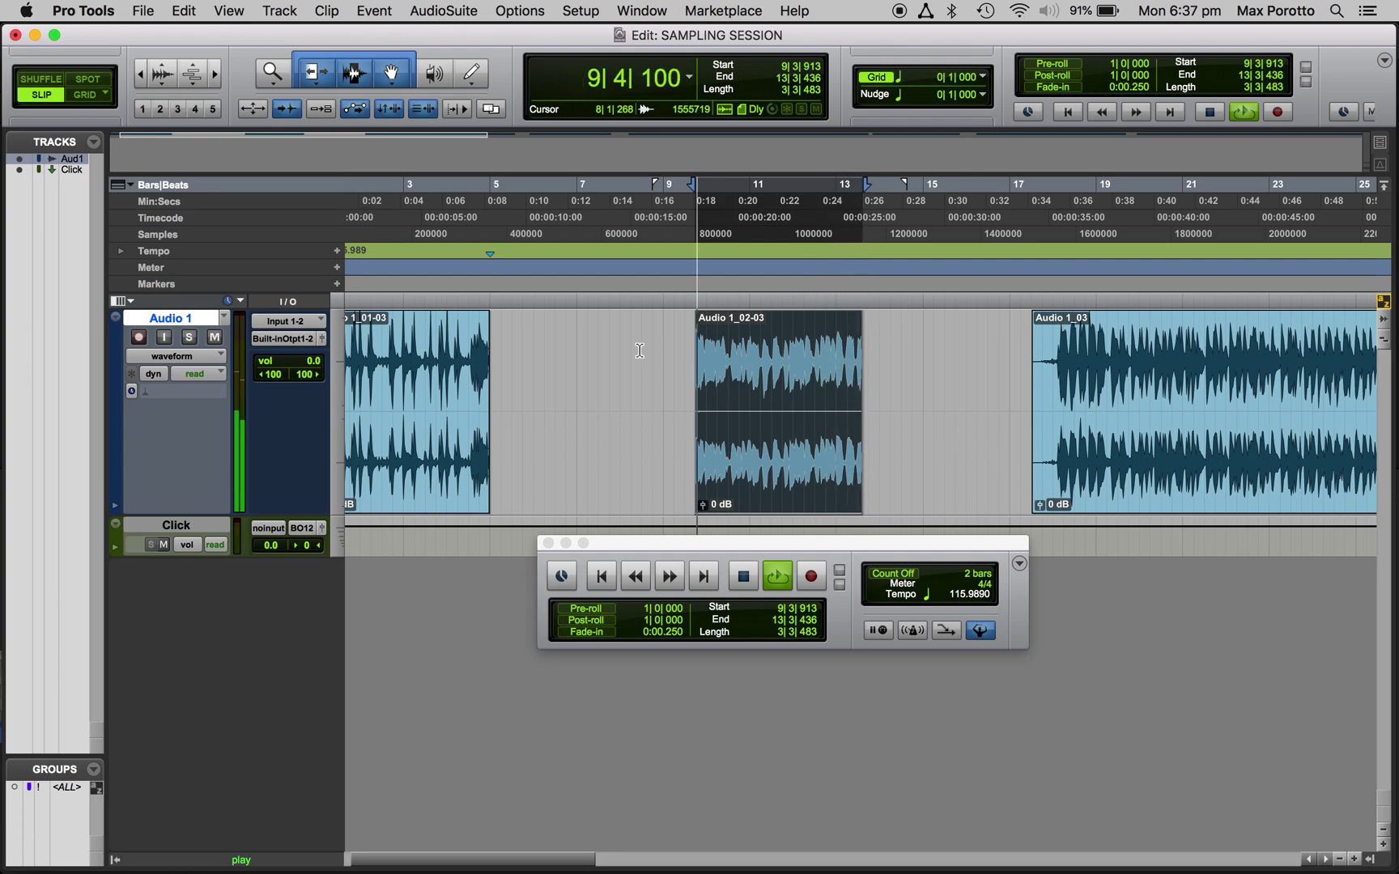
{"action": "key", "text": "space"}
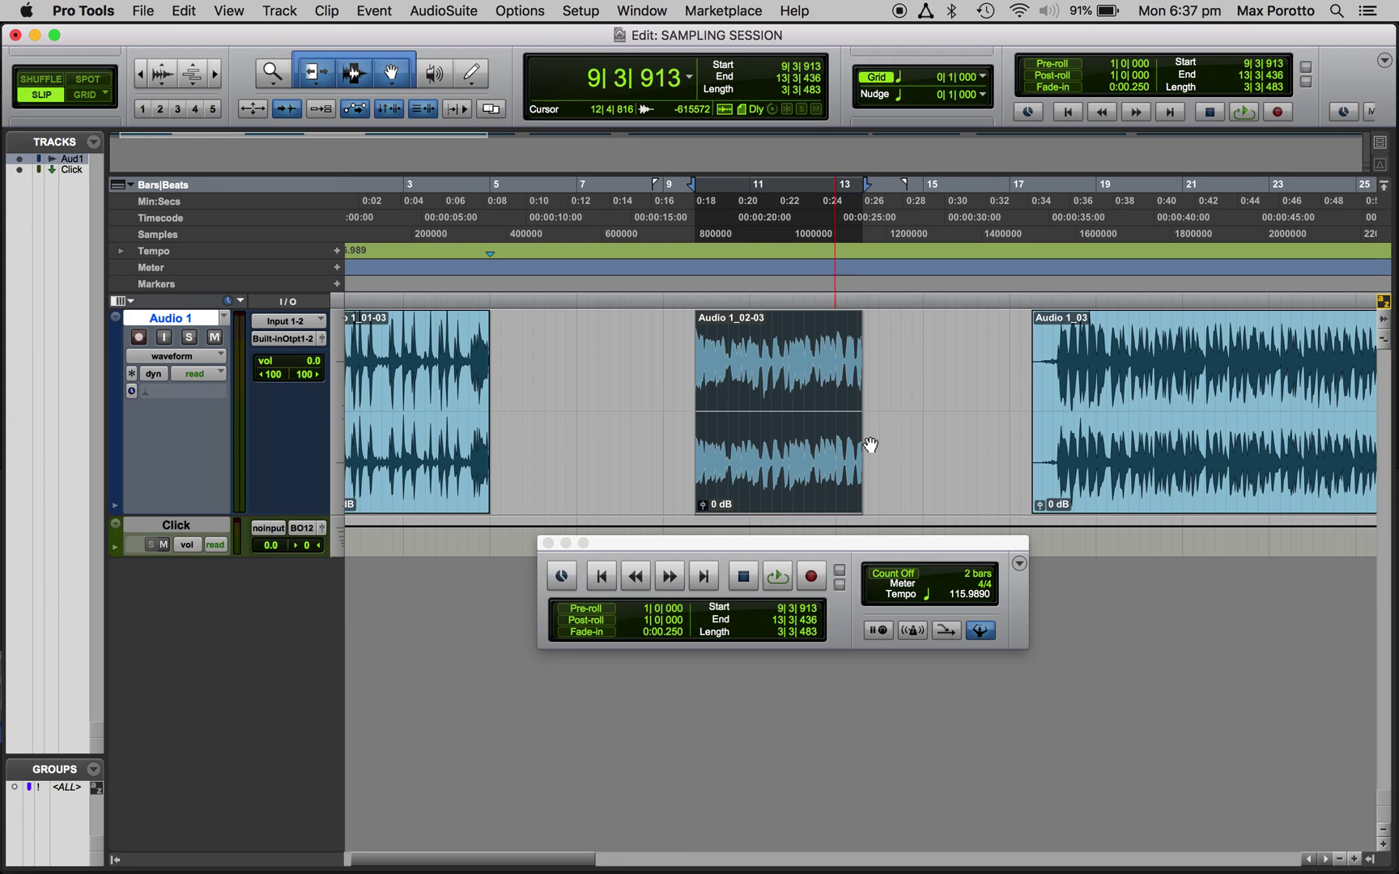
Compare the lengths of the first and second trimmed clips by selecting each in turn.
{"action": "scroll", "coordinate": [871, 445], "scroll_direction": "left", "scroll_amount": 2}
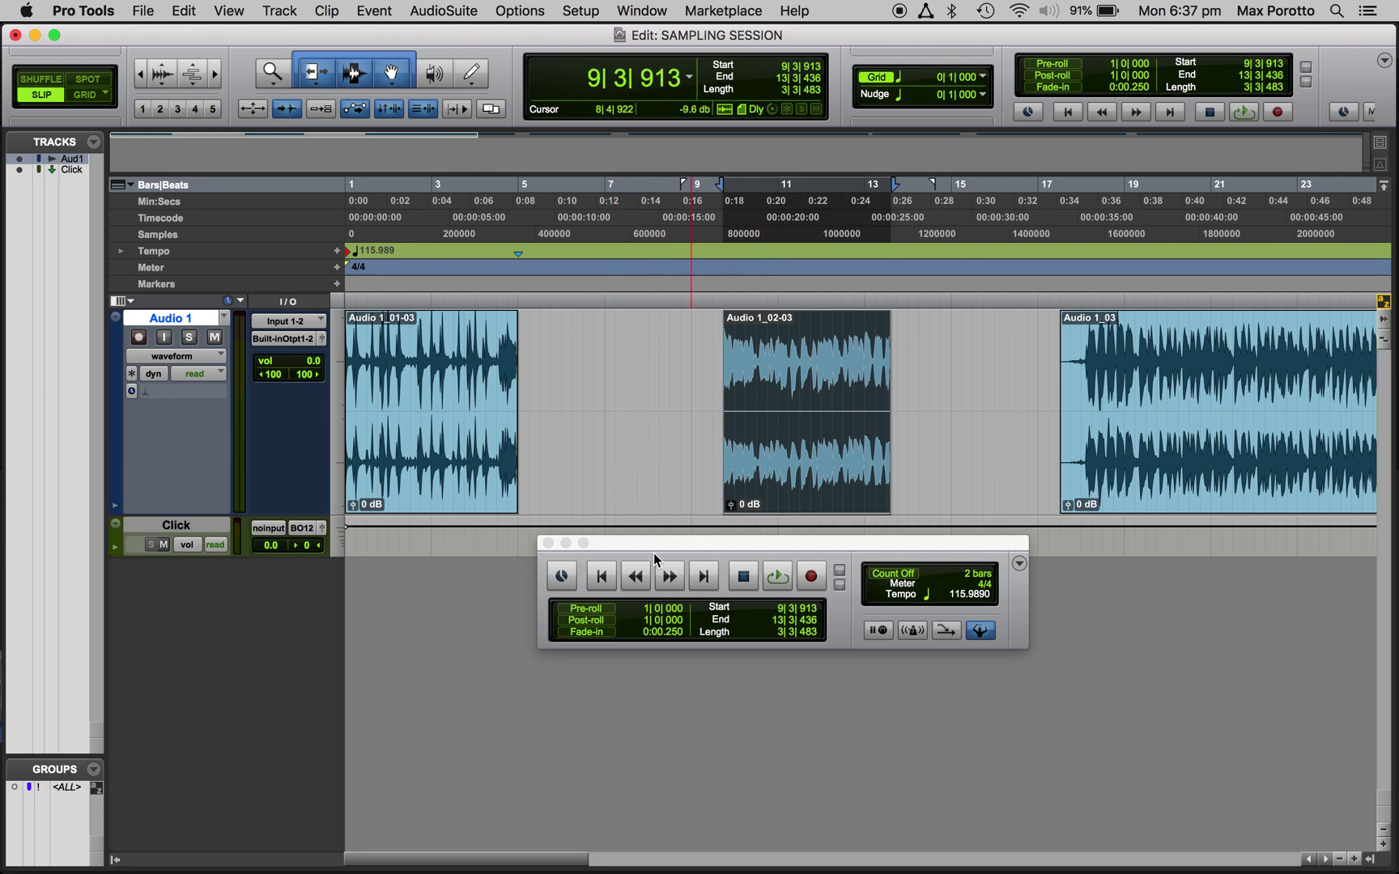
{"action": "left_click_drag", "start_coordinate": [664, 551], "coordinate": [830, 619]}
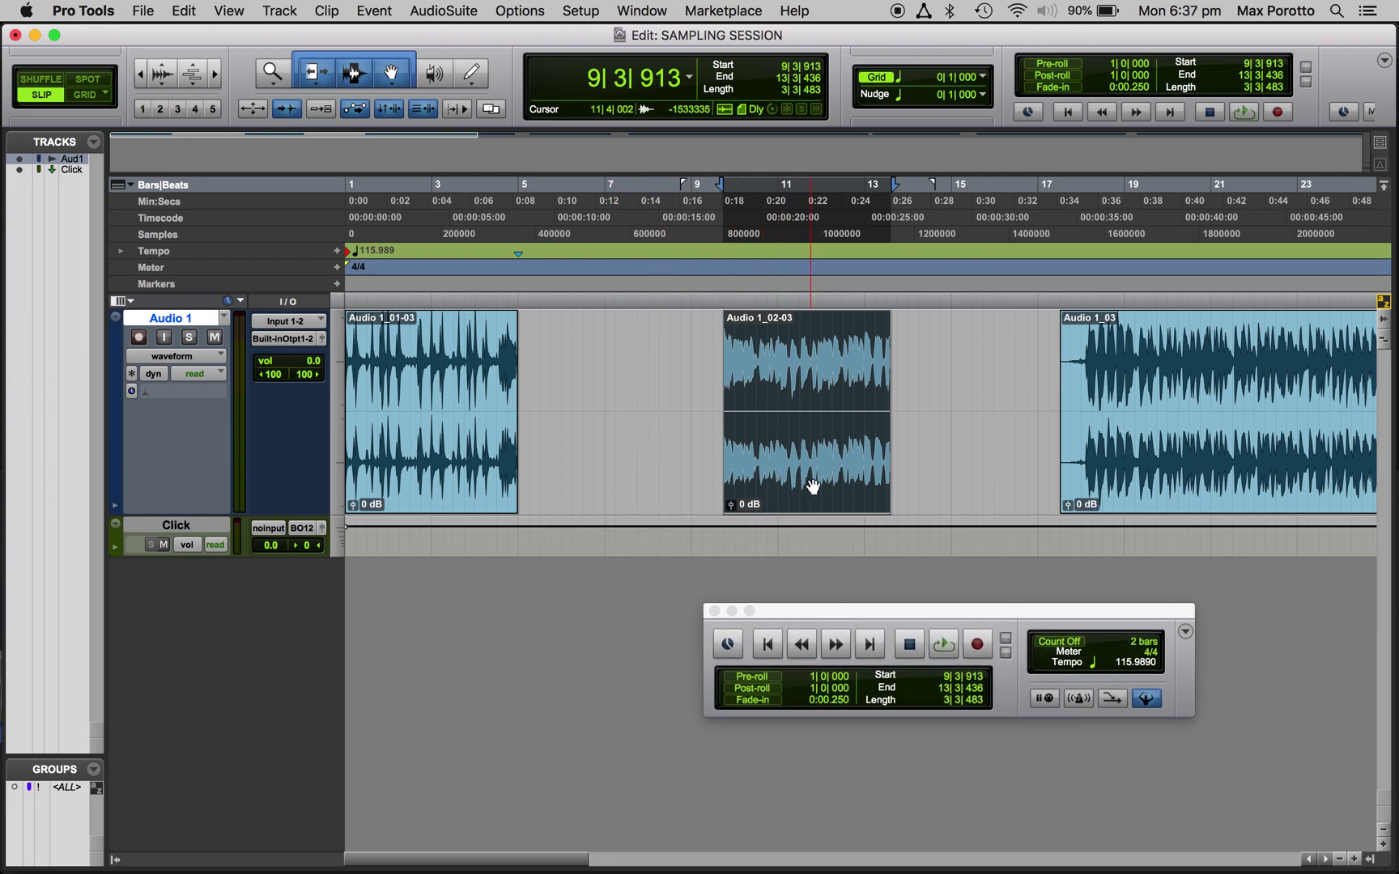
{"action": "left_click", "coordinate": [431, 463]}
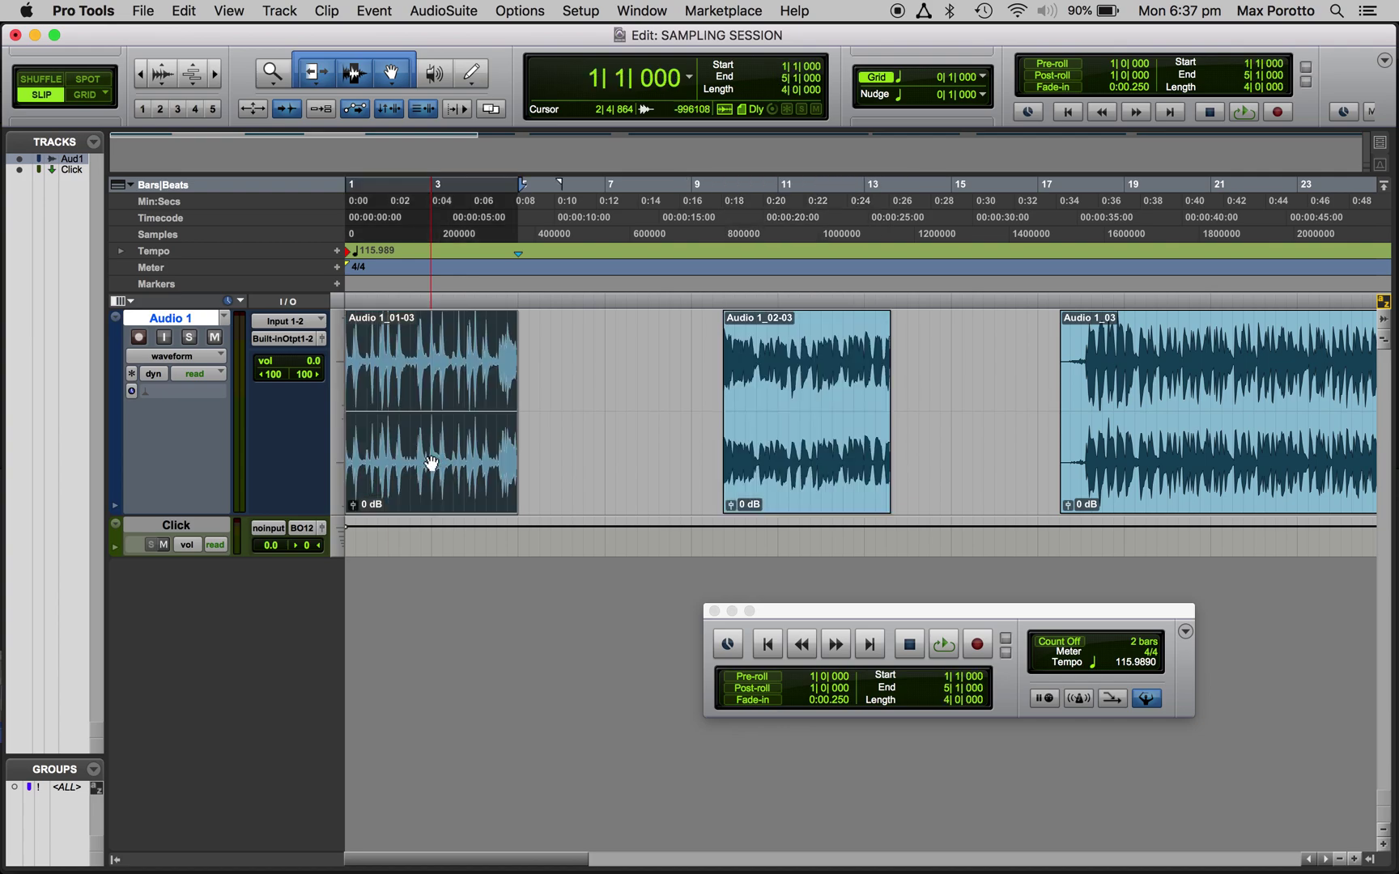
{"action": "left_click", "coordinate": [780, 473]}
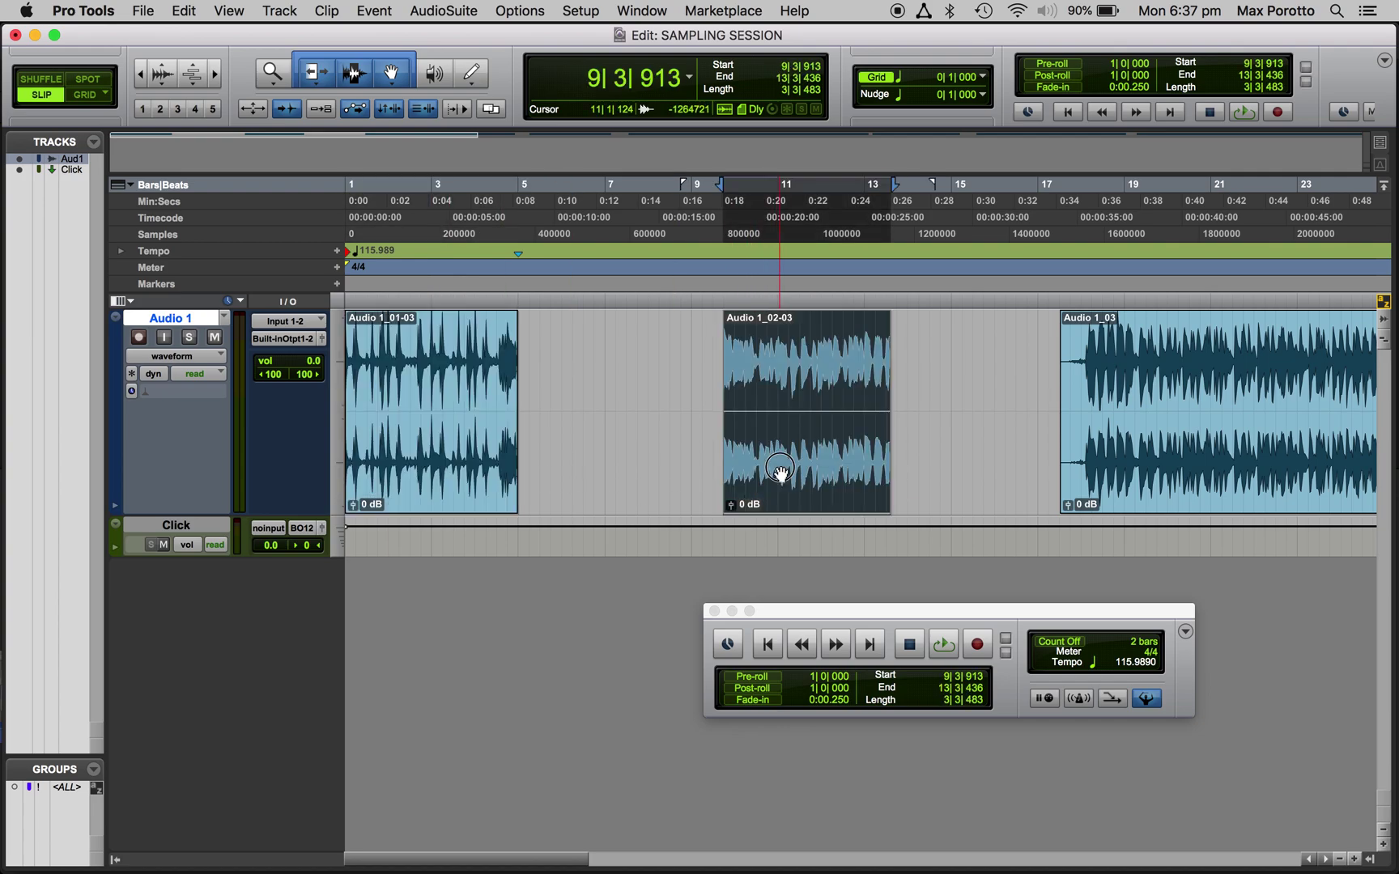
{"action": "left_click", "coordinate": [441, 457]}
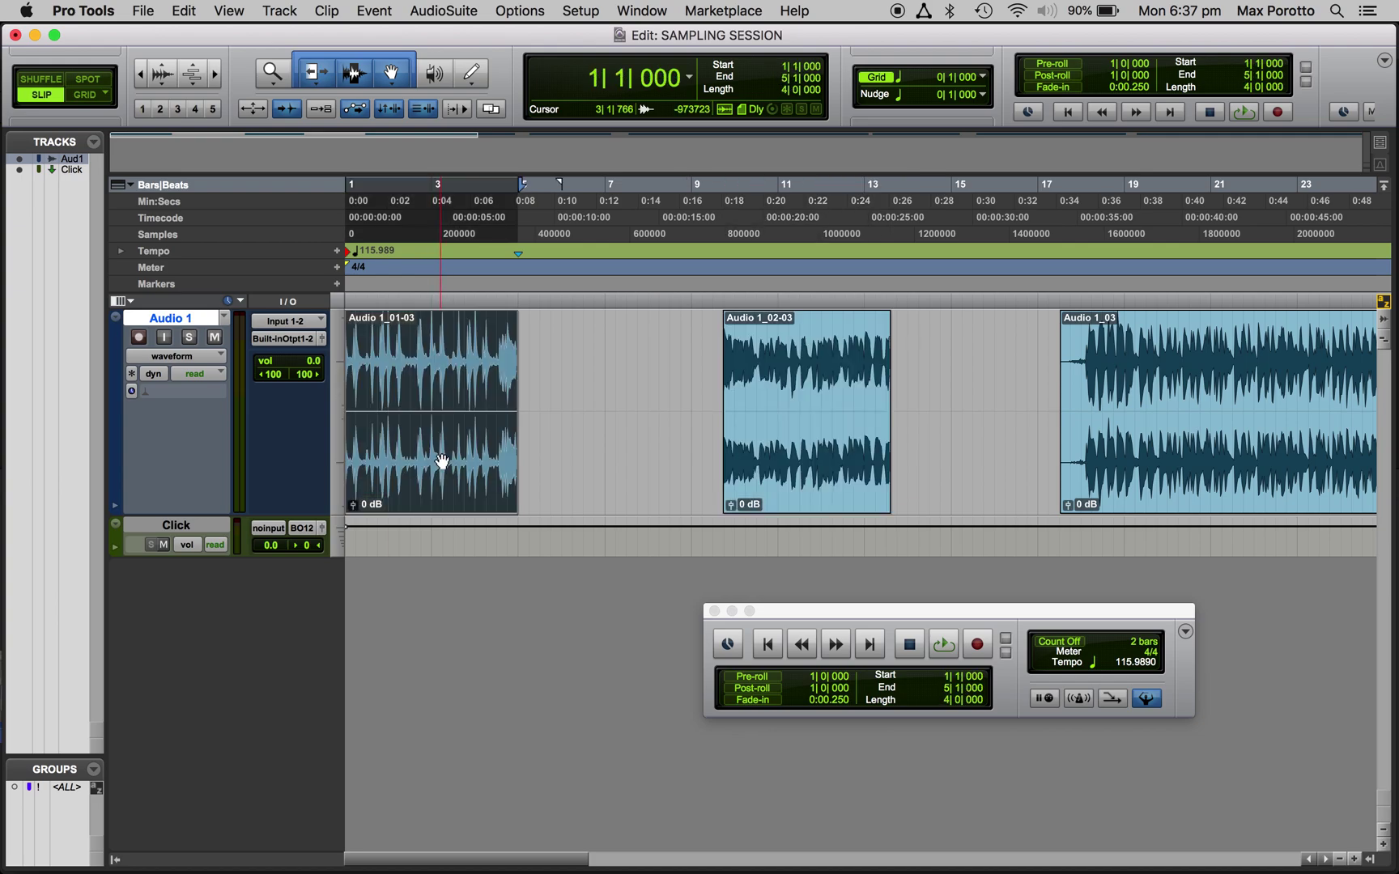
{"action": "left_click", "coordinate": [792, 465]}
{"action": "left_click", "coordinate": [421, 483]}
Create one new stereo audio track below Audio 1.
{"action": "left_click", "coordinate": [282, 13]}
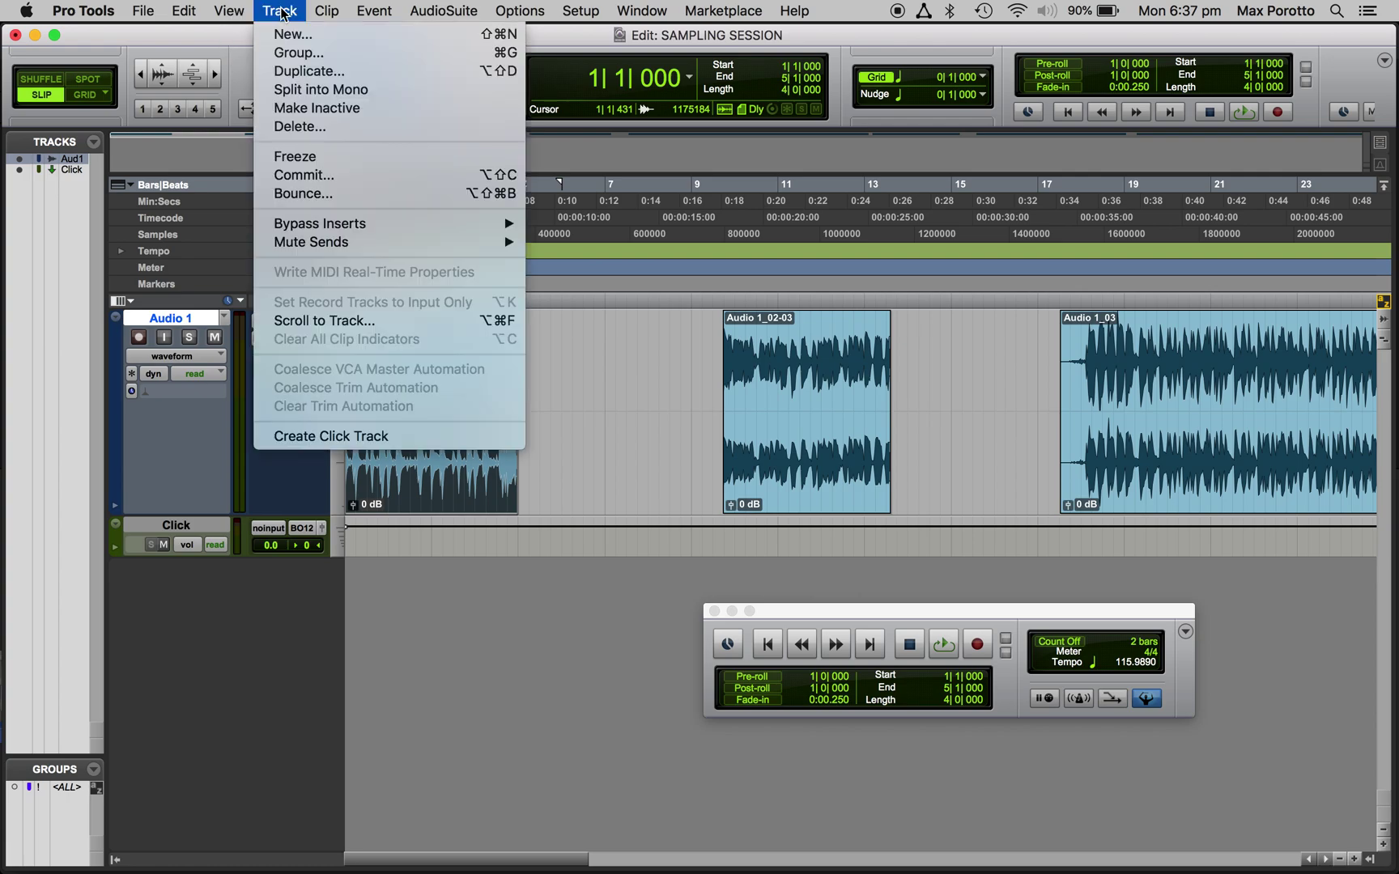
{"action": "left_click", "coordinate": [294, 45]}
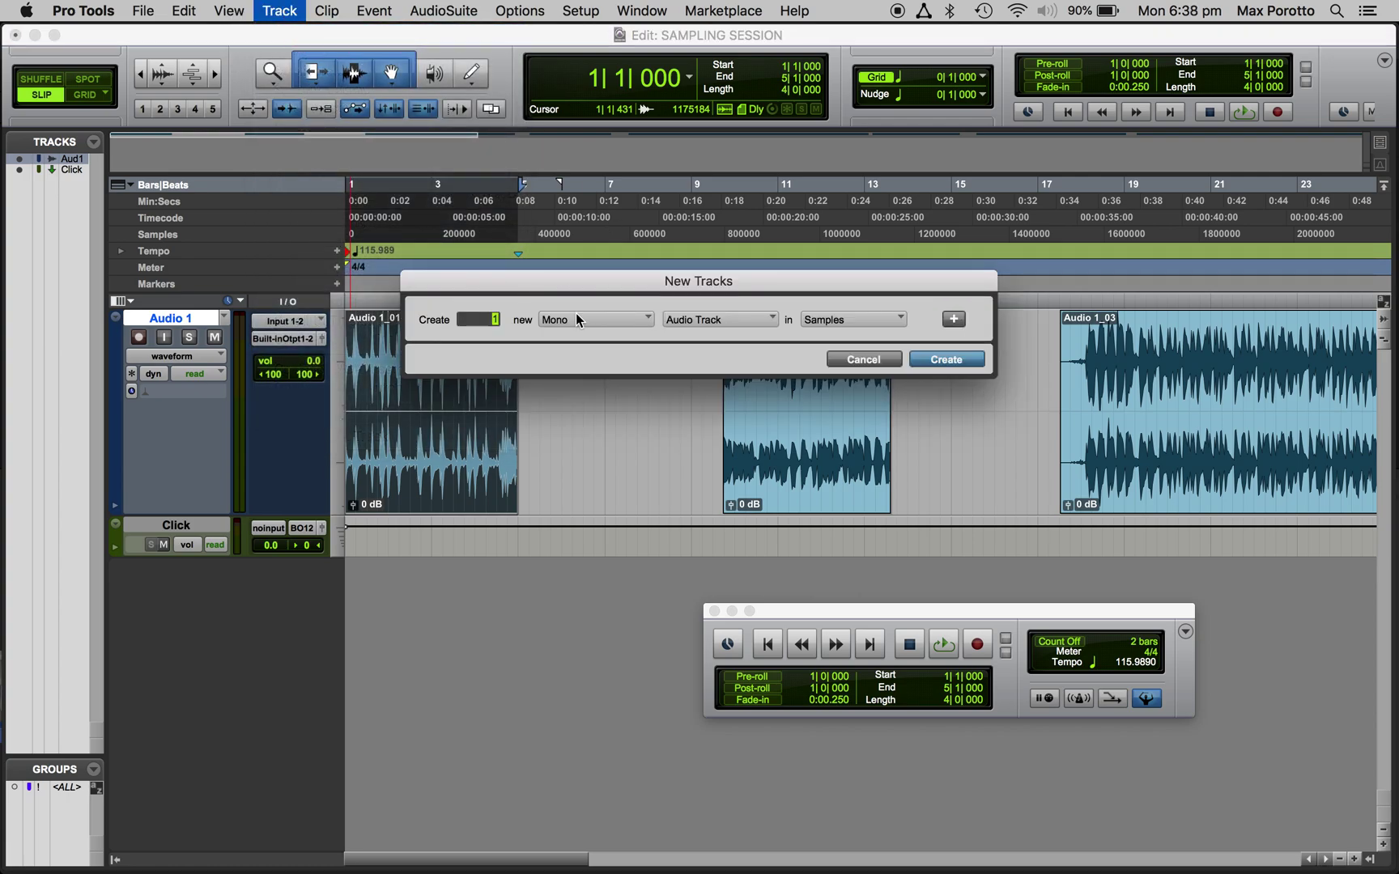
{"action": "left_click", "coordinate": [576, 313]}
{"action": "left_click", "coordinate": [590, 342]}
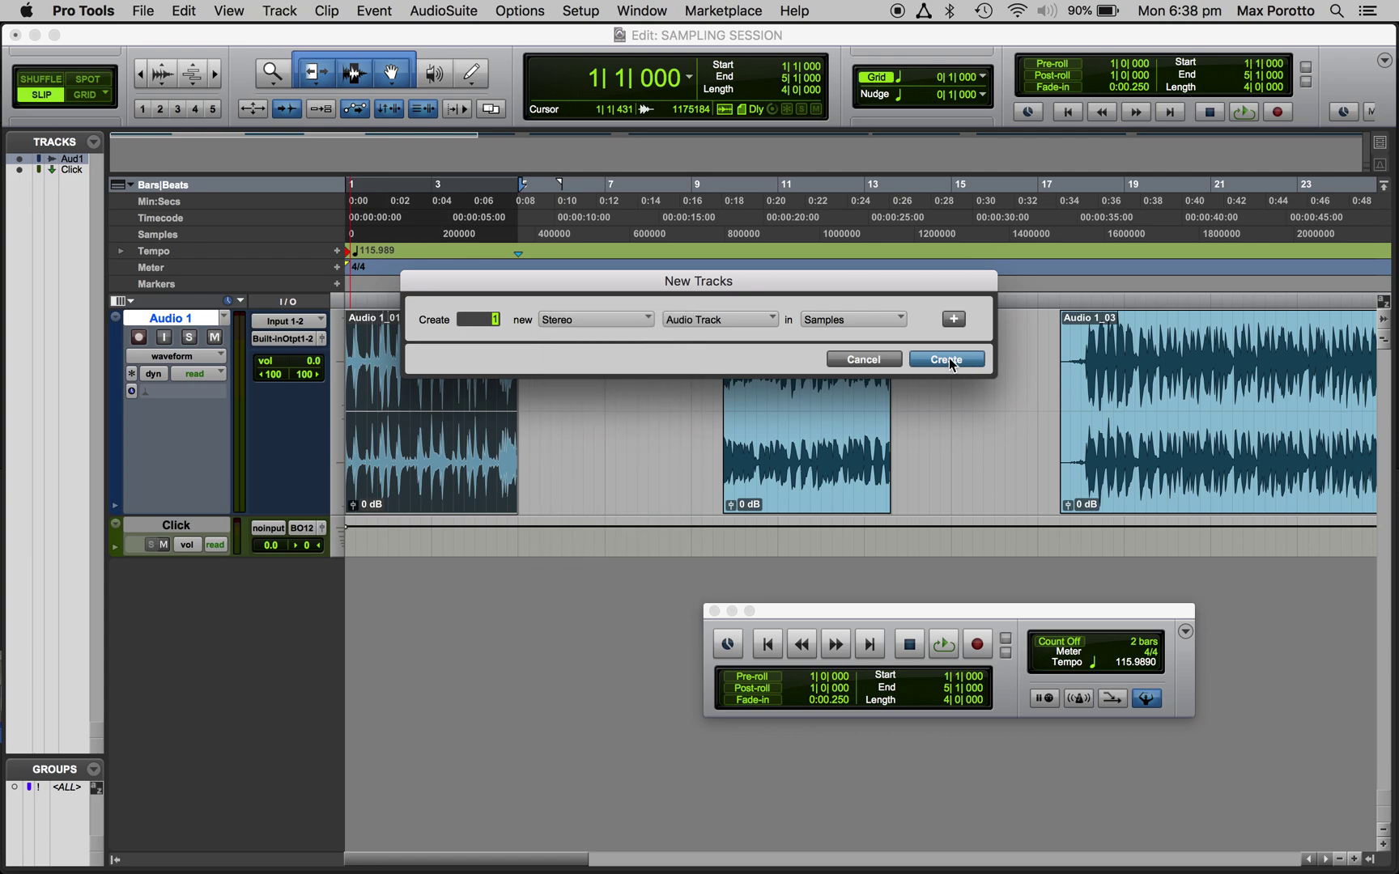
{"action": "left_click", "coordinate": [946, 359]}
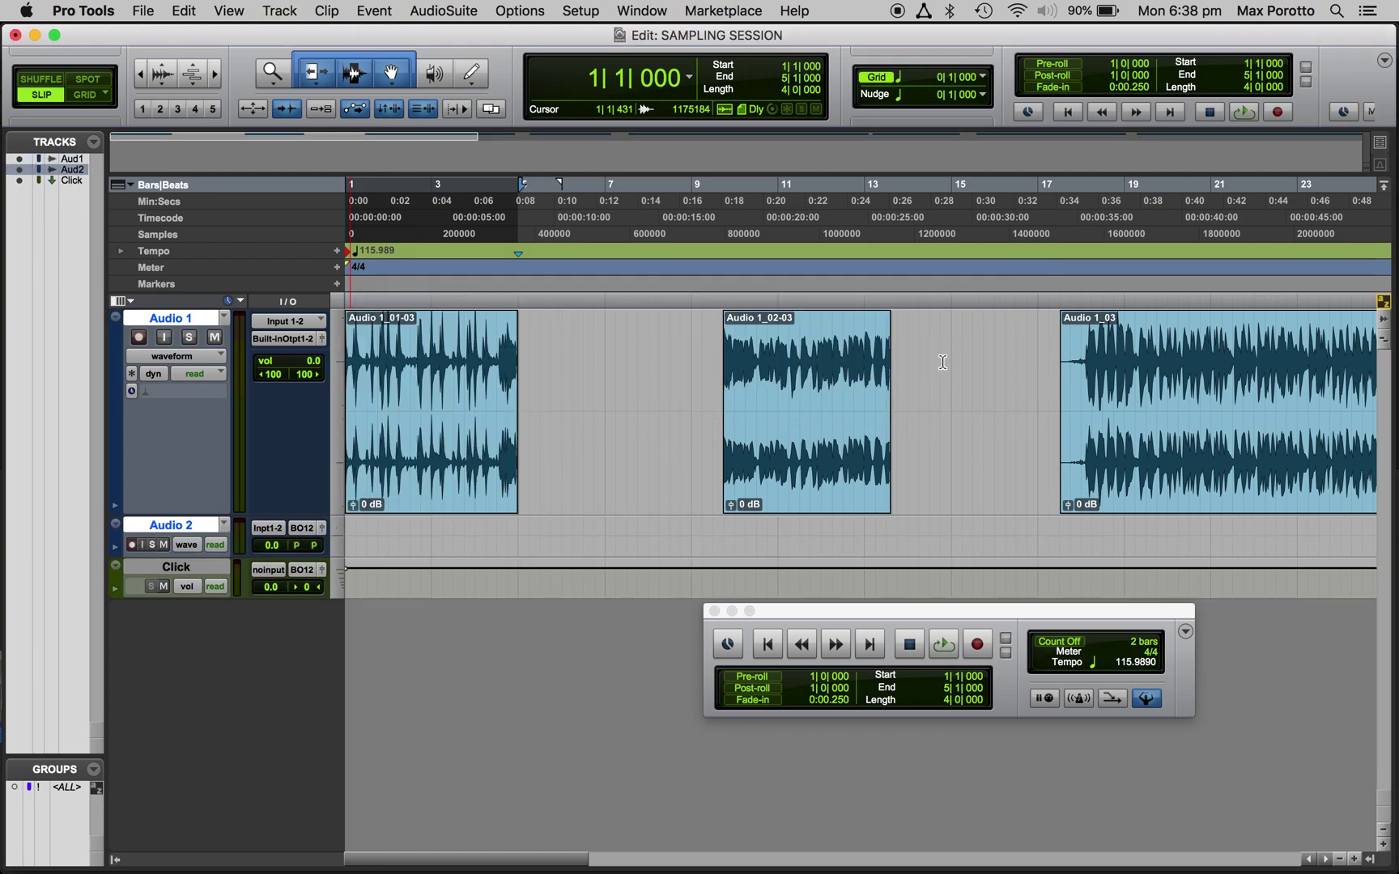
Move the second clip onto the Audio 2 track and increase that track's height.
{"action": "left_click", "coordinate": [789, 437]}
{"action": "left_click_drag", "start_coordinate": [791, 440], "coordinate": [785, 534]}
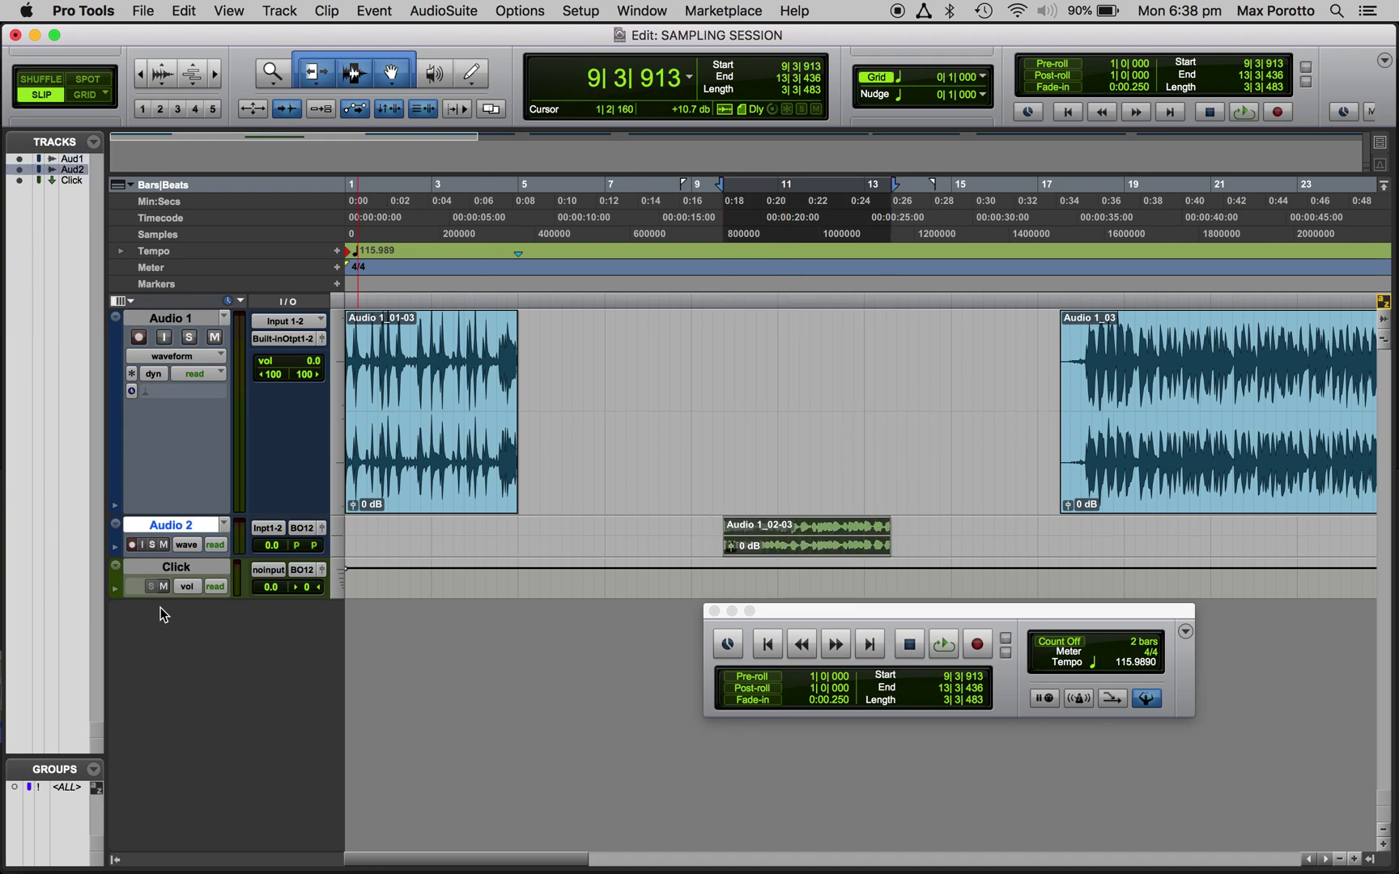
{"action": "left_click_drag", "start_coordinate": [161, 558], "coordinate": [166, 666]}
{"action": "left_click_drag", "start_coordinate": [853, 612], "coordinate": [1120, 641]}
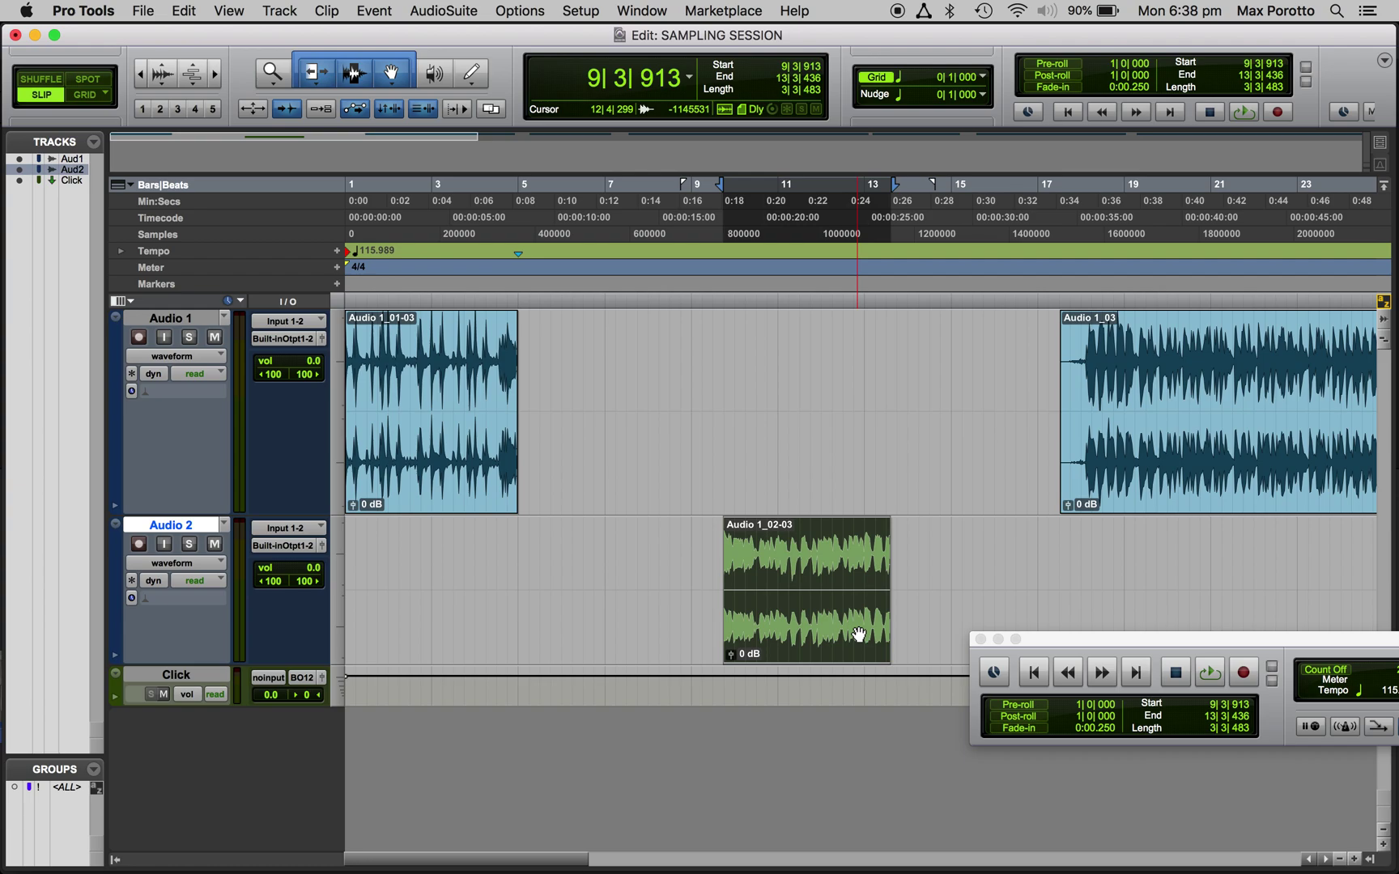
Move the second clip on Audio 2 to the session start at 1|1|000, aligned beneath the first clip.
{"action": "key", "text": "super+z"}
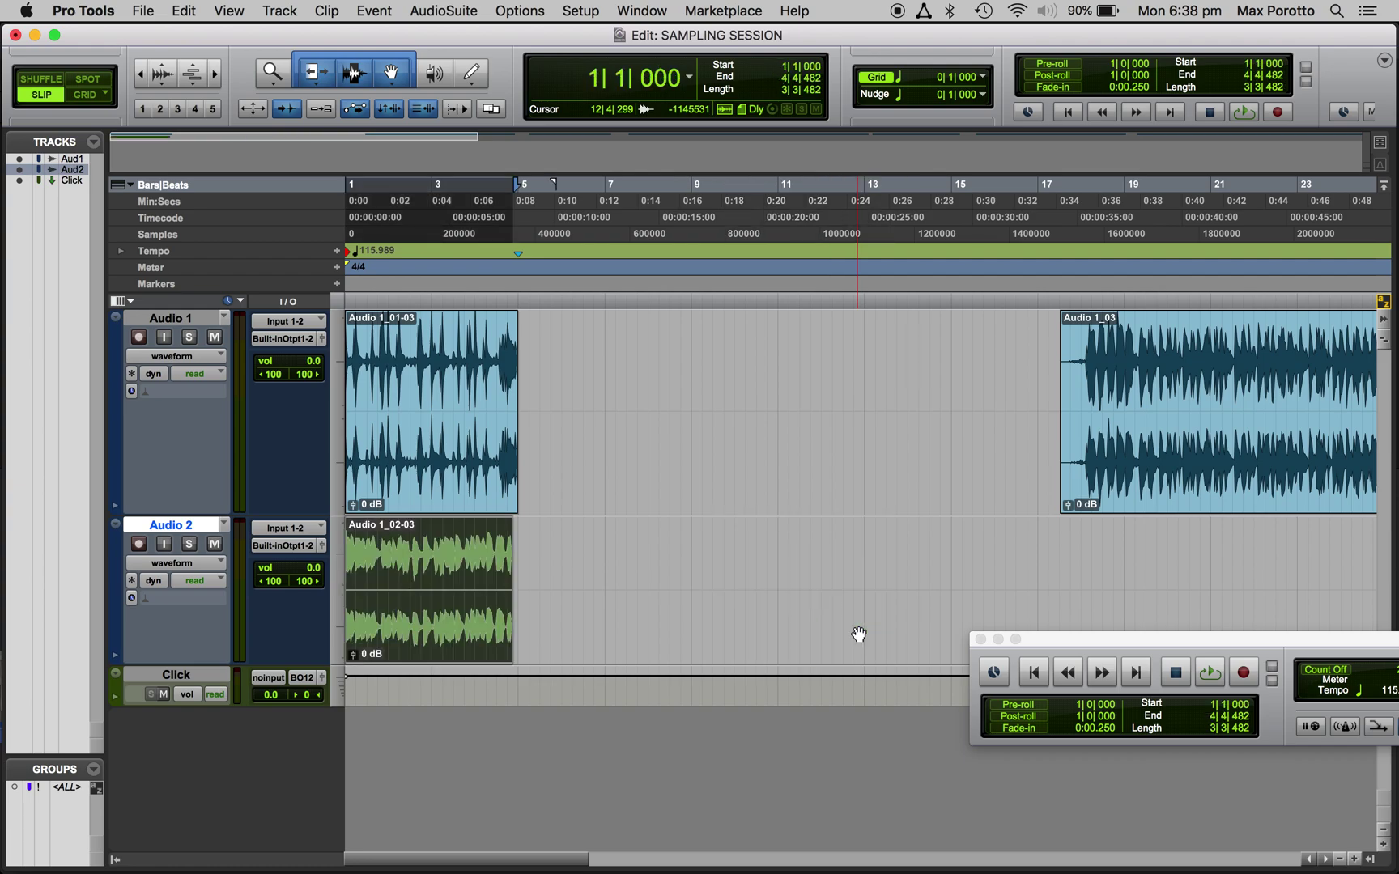
{"action": "key", "text": "super+bracketright"}
{"action": "key", "text": "super+bracketright"}
{"action": "key", "text": "super+bracketright"}
{"action": "key", "text": "super+bracketleft"}
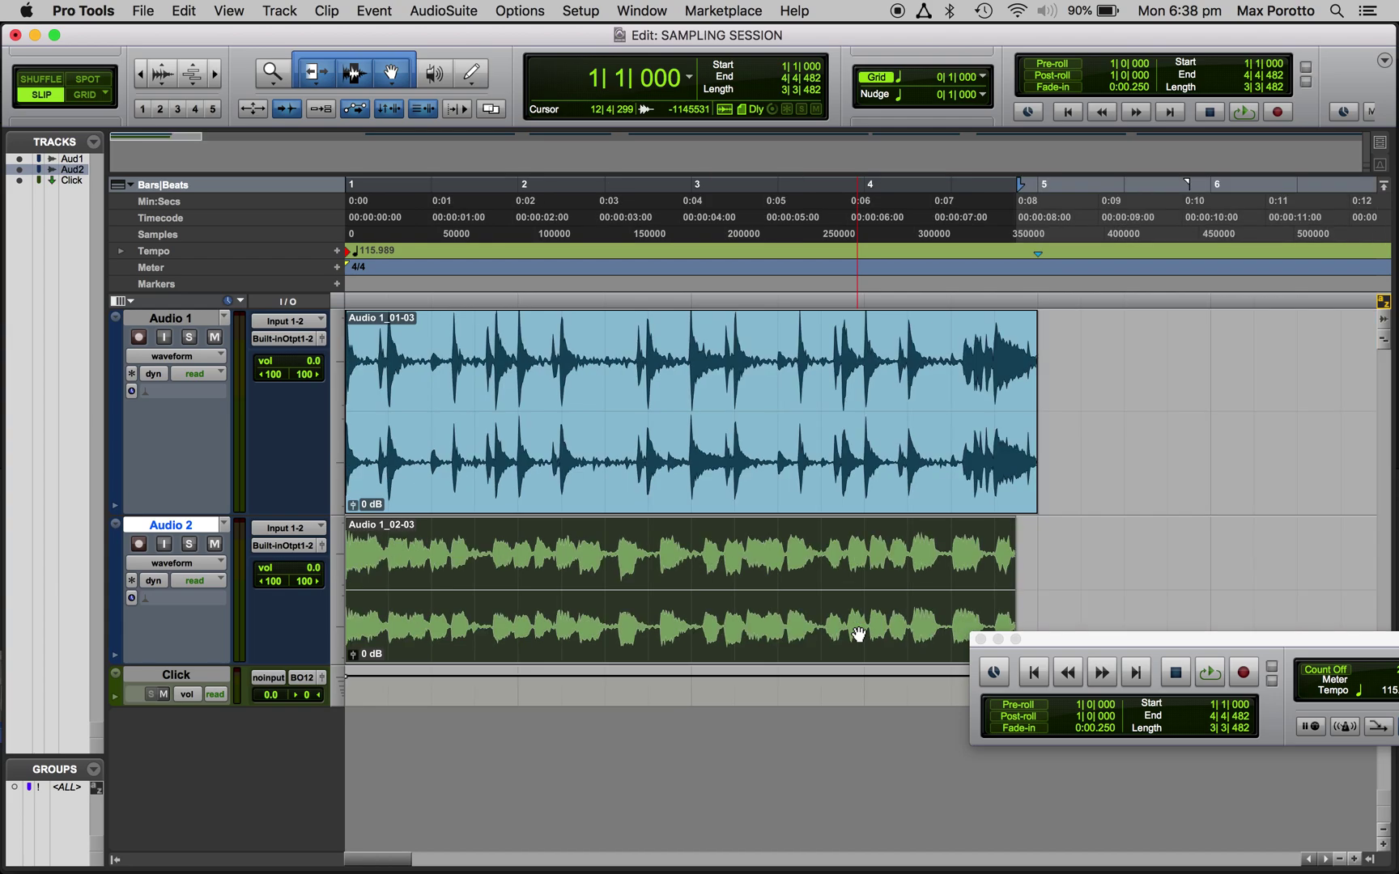
{"action": "left_click_drag", "start_coordinate": [1078, 641], "coordinate": [971, 714]}
{"action": "left_click", "coordinate": [897, 477]}
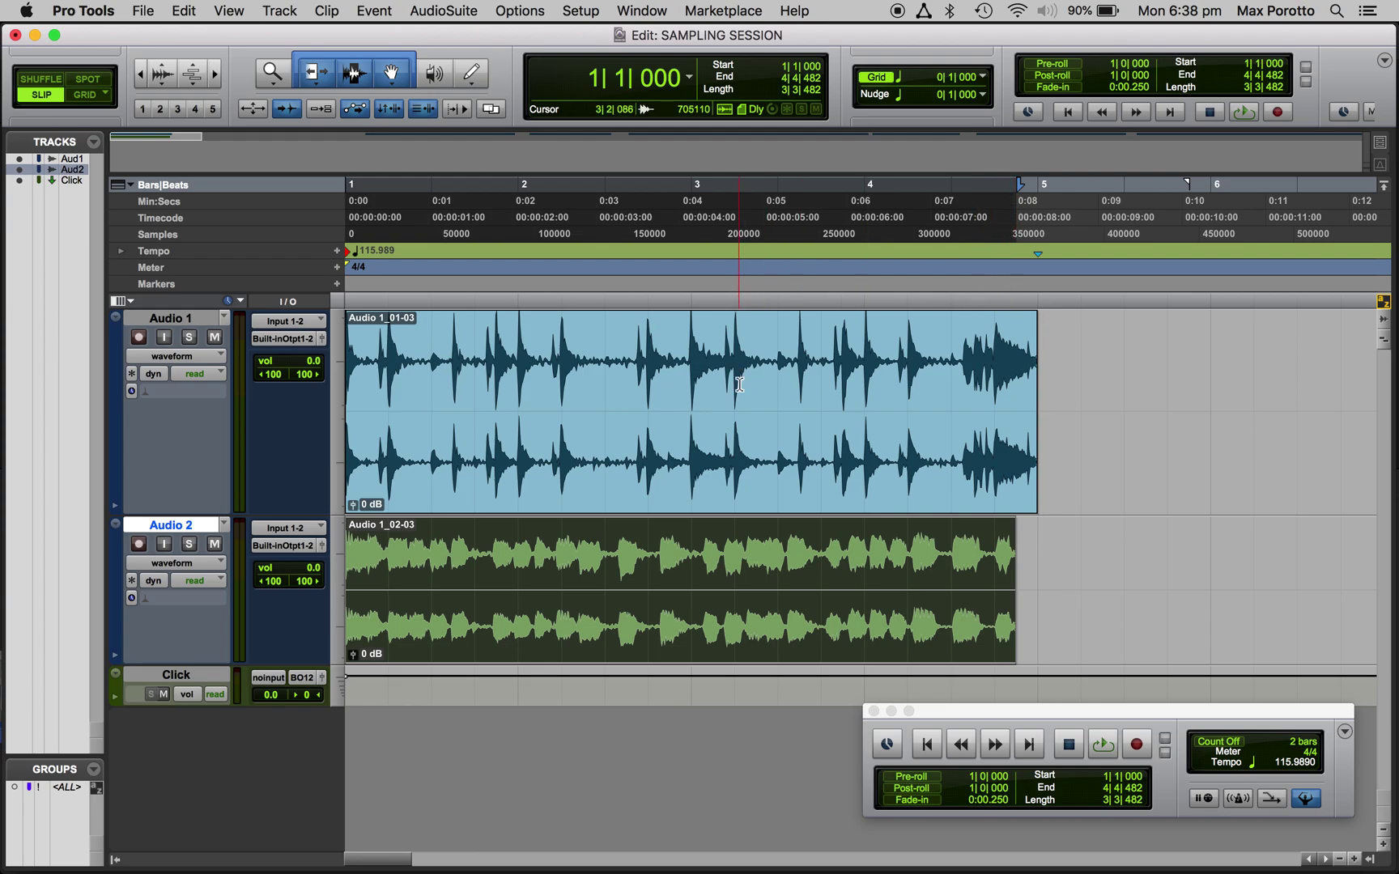
In Grid mode, extend the selection to 5|1|000 and time-stretch the second clip to that point with the TCE Trimmer.
{"action": "left_click", "coordinate": [85, 95]}
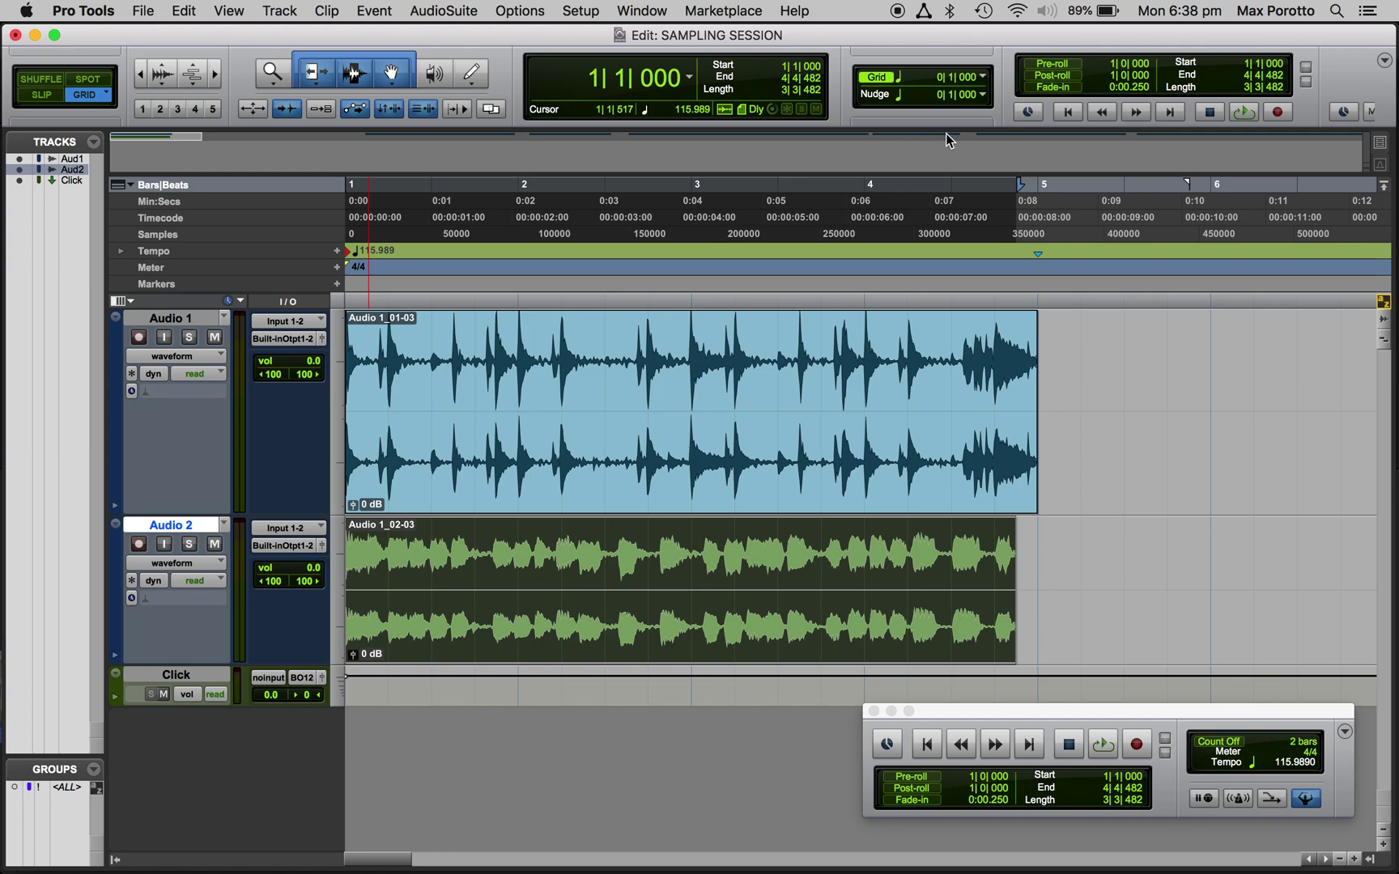
{"action": "left_click_drag", "start_coordinate": [1020, 185], "coordinate": [1037, 188]}
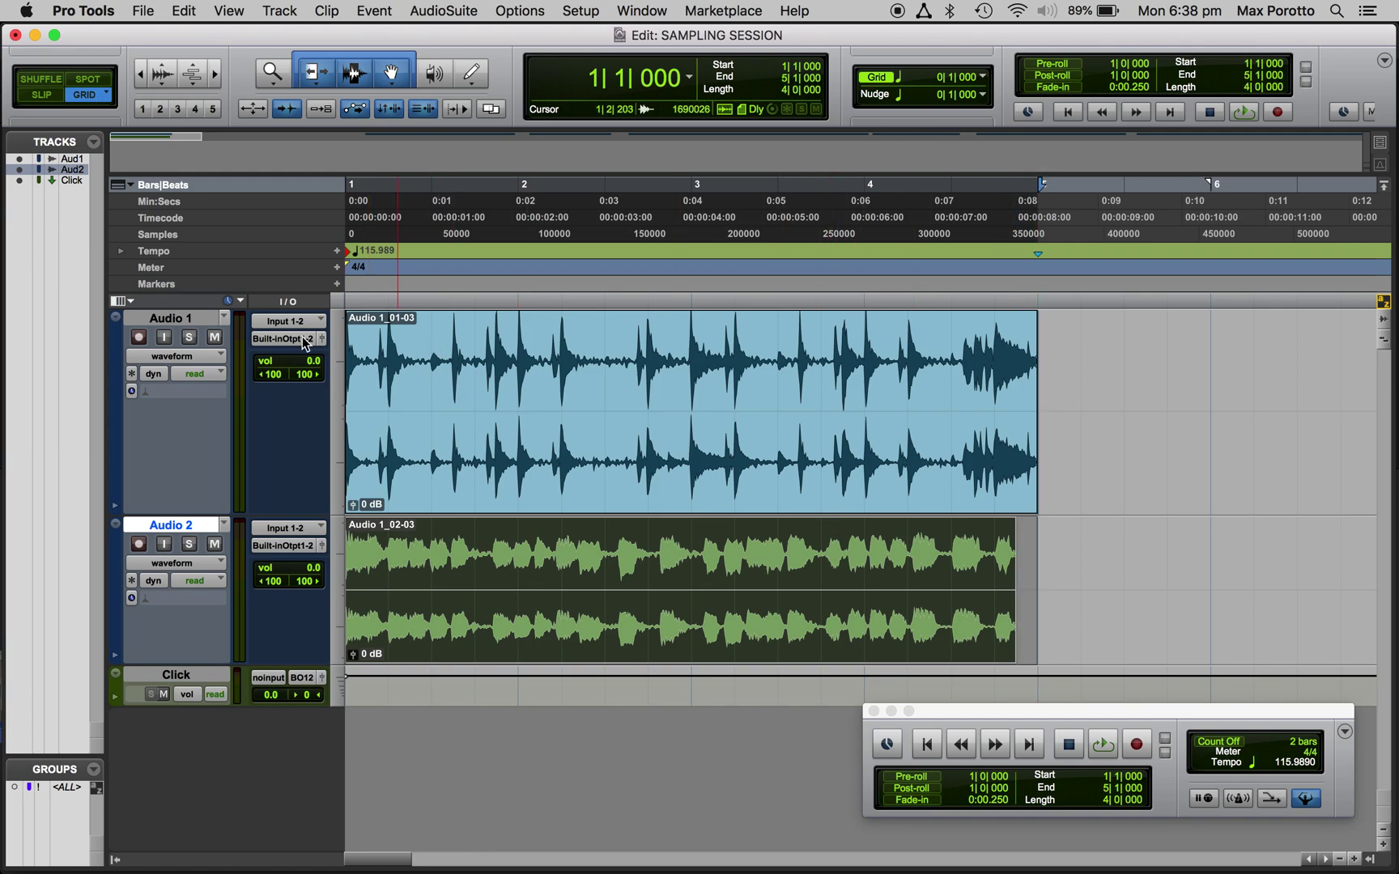
{"action": "left_click", "coordinate": [315, 80]}
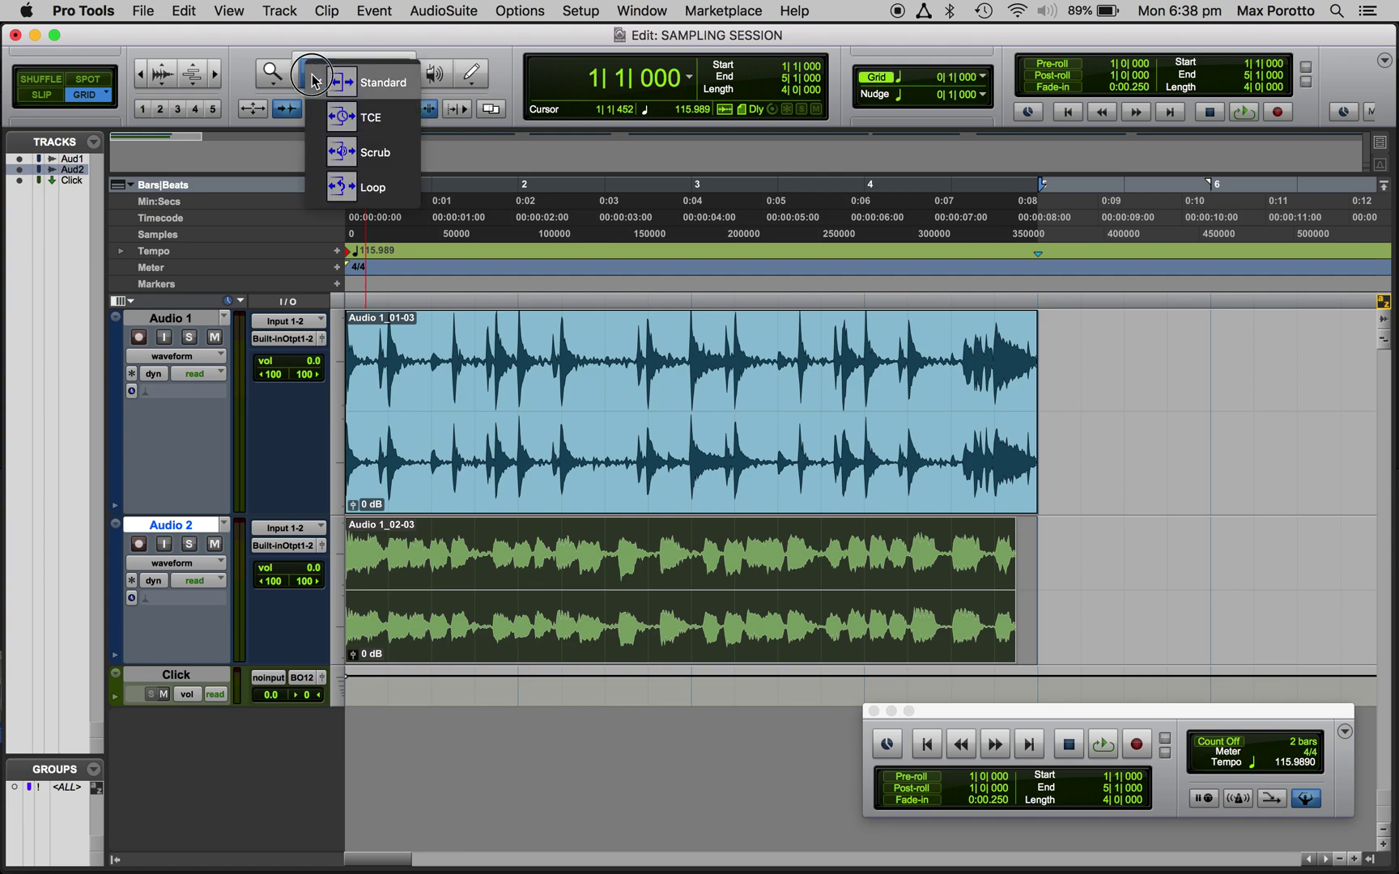
{"action": "left_click", "coordinate": [345, 121]}
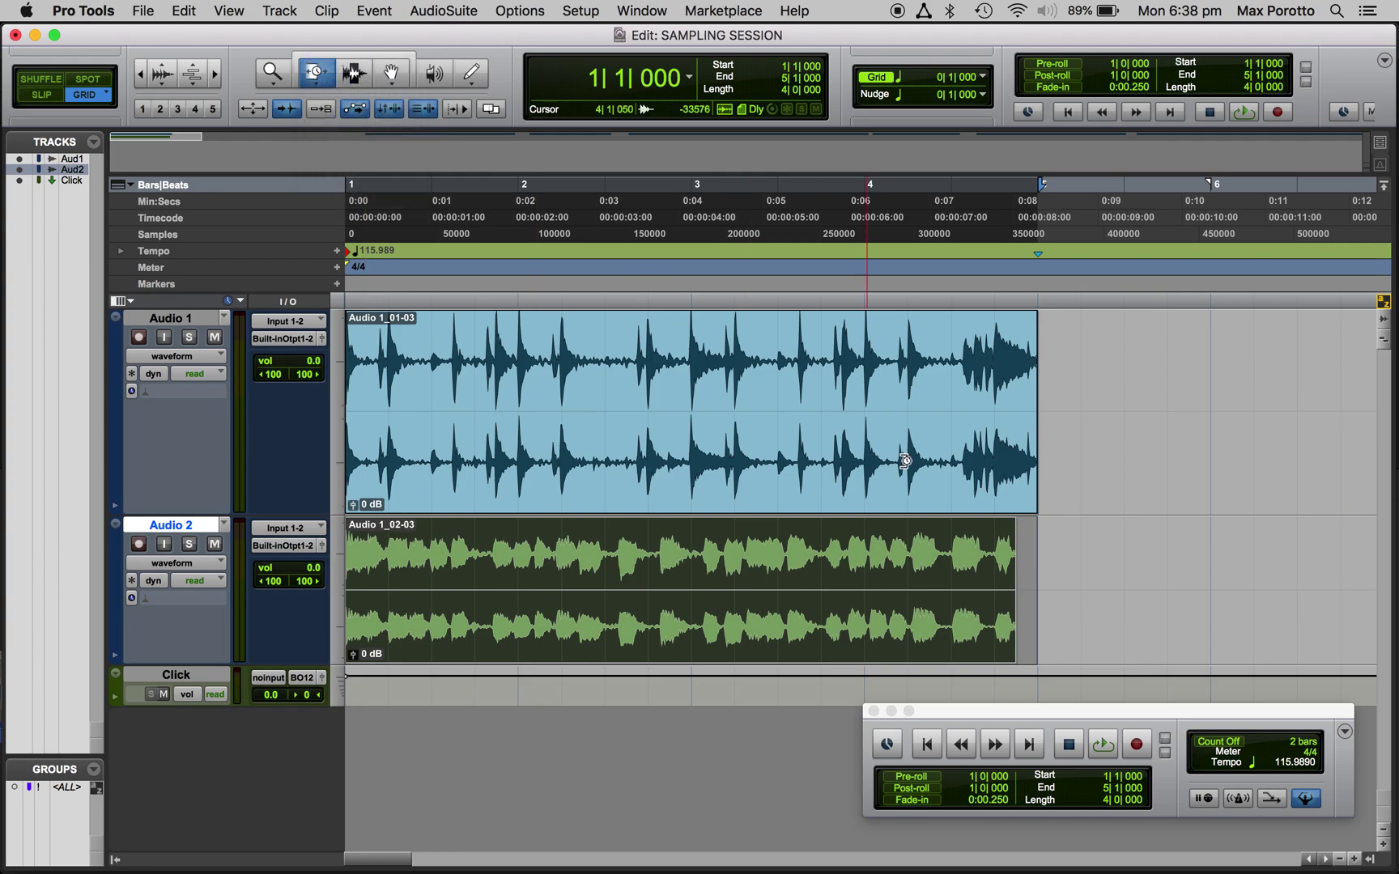
{"action": "left_click_drag", "start_coordinate": [1010, 639], "coordinate": [1034, 637]}
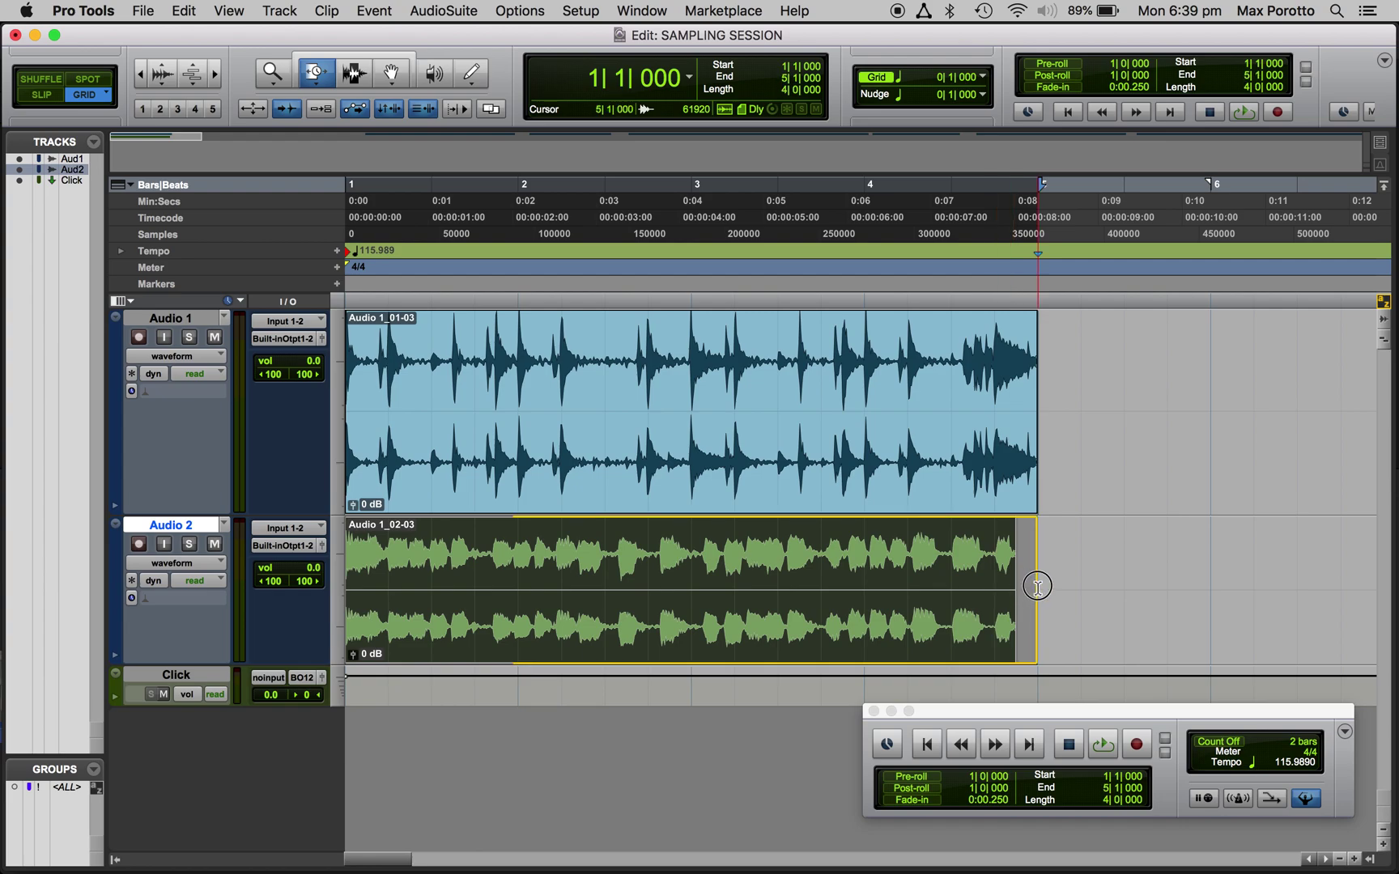
{"action": "left_click", "coordinate": [1089, 599]}
{"action": "left_click_drag", "start_coordinate": [1006, 648], "coordinate": [1049, 644]}
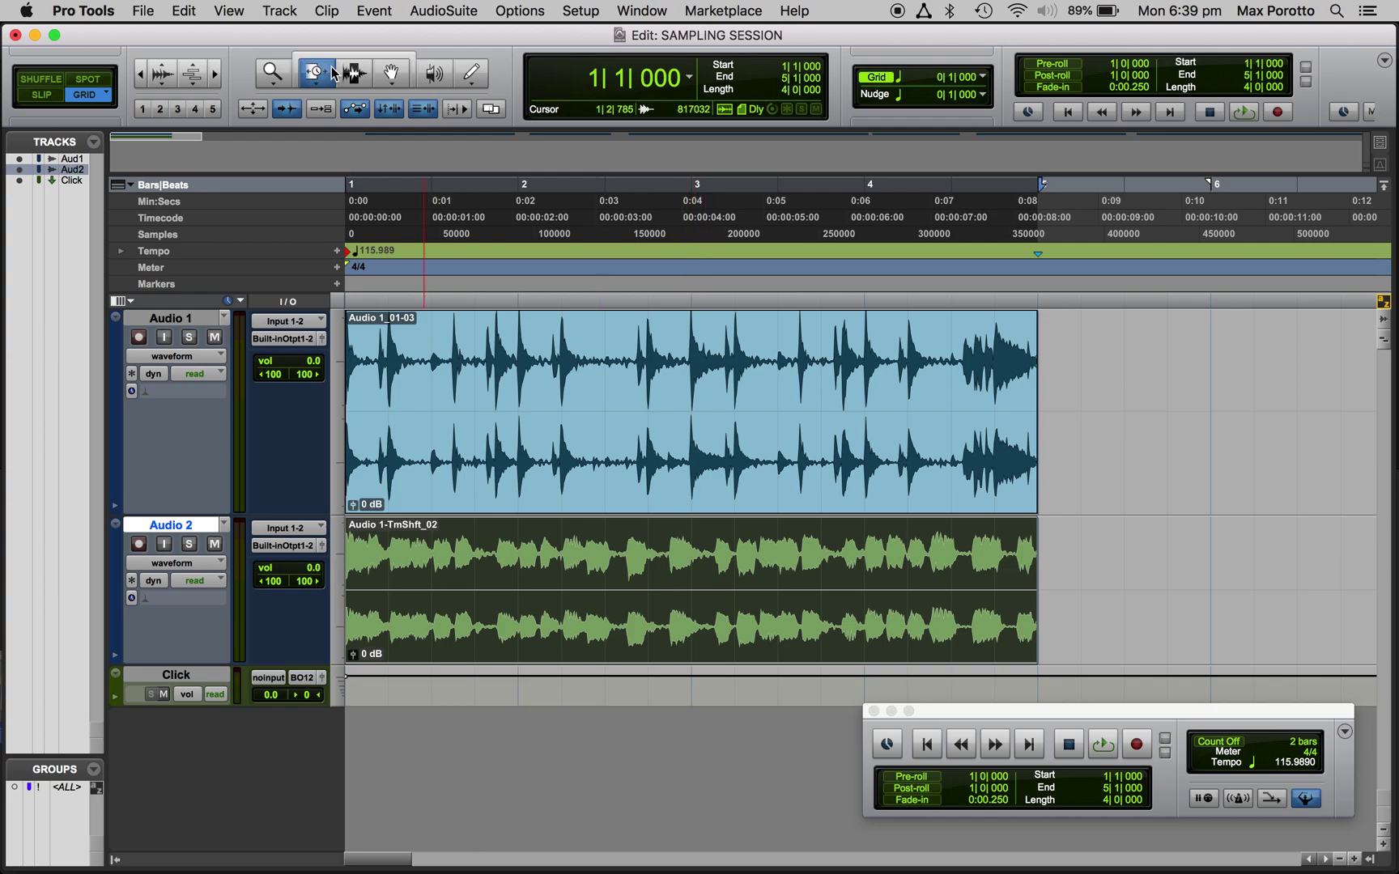
Re-enable the Smart Tool and loop-play both clips together to check their sync.
{"action": "left_click", "coordinate": [353, 55]}
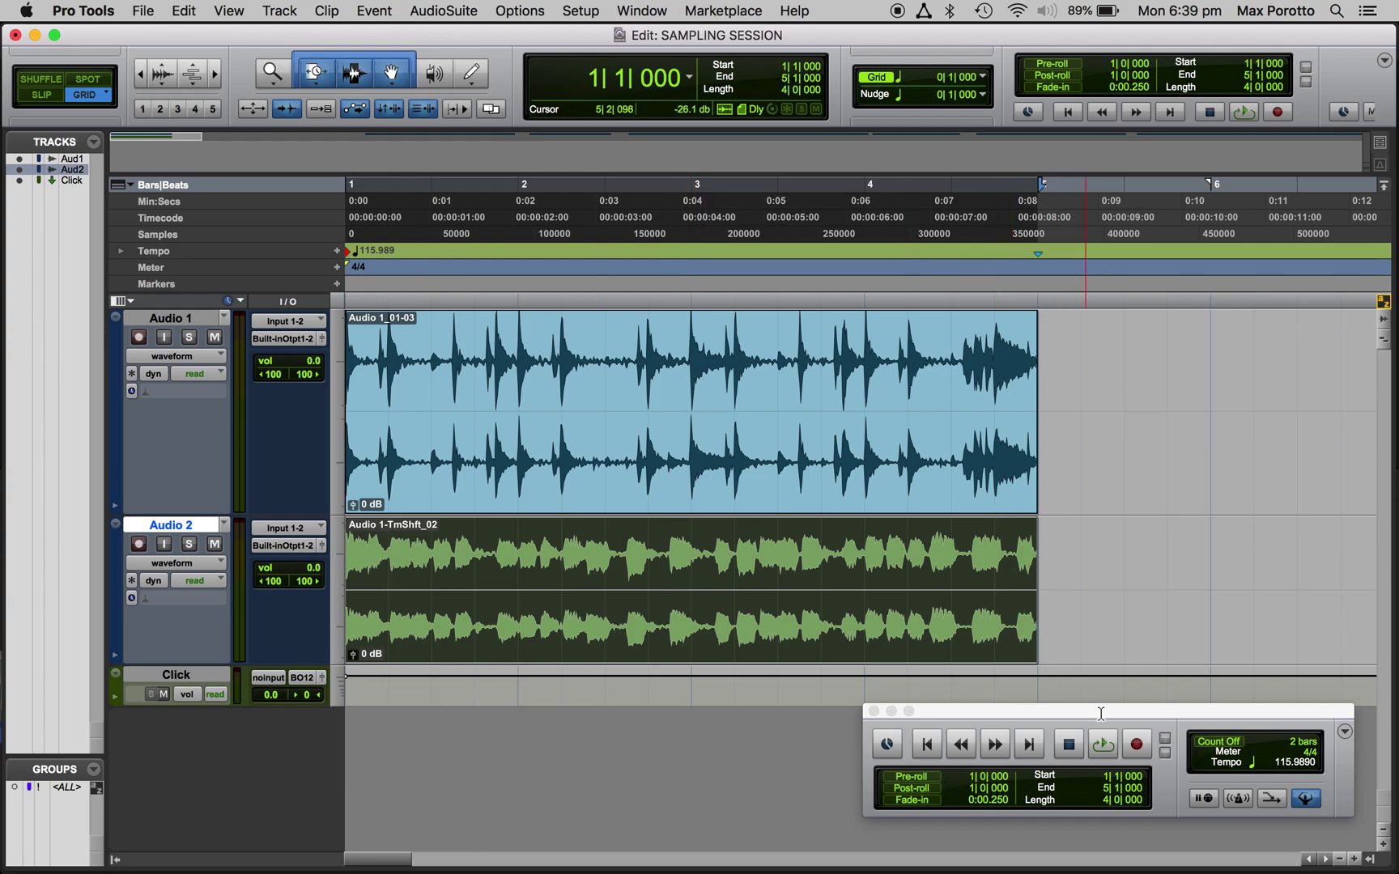
{"action": "left_click", "coordinate": [1105, 746]}
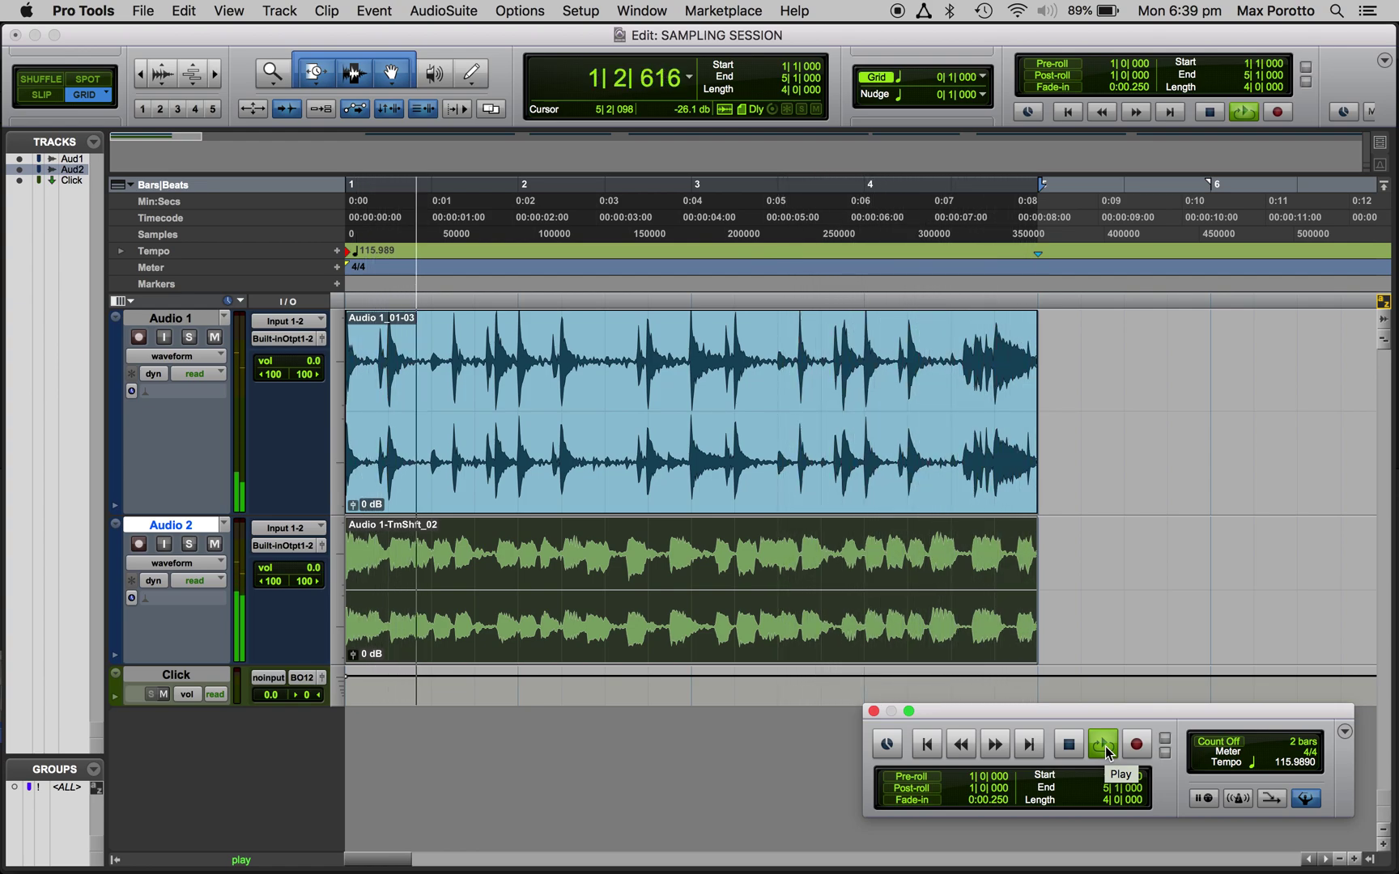
{"action": "left_click", "coordinate": [1104, 747]}
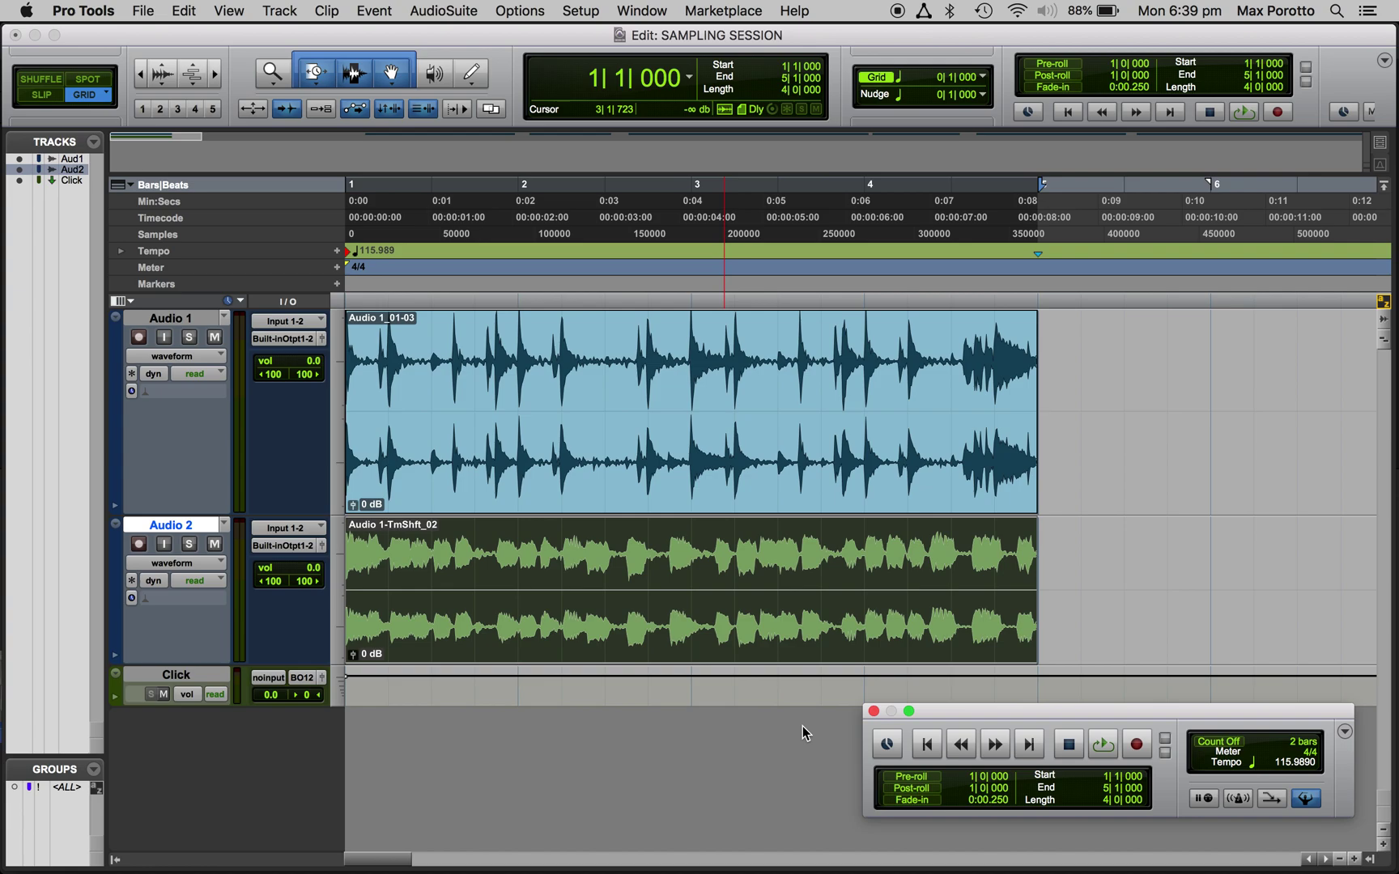
Set the Trimmer back to Standard and re-enable the Smart Tool for editing the third clip.
{"action": "scroll", "coordinate": [851, 703], "scroll_direction": "right", "scroll_amount": 3}
{"action": "scroll", "coordinate": [851, 703], "scroll_direction": "right", "scroll_amount": 2}
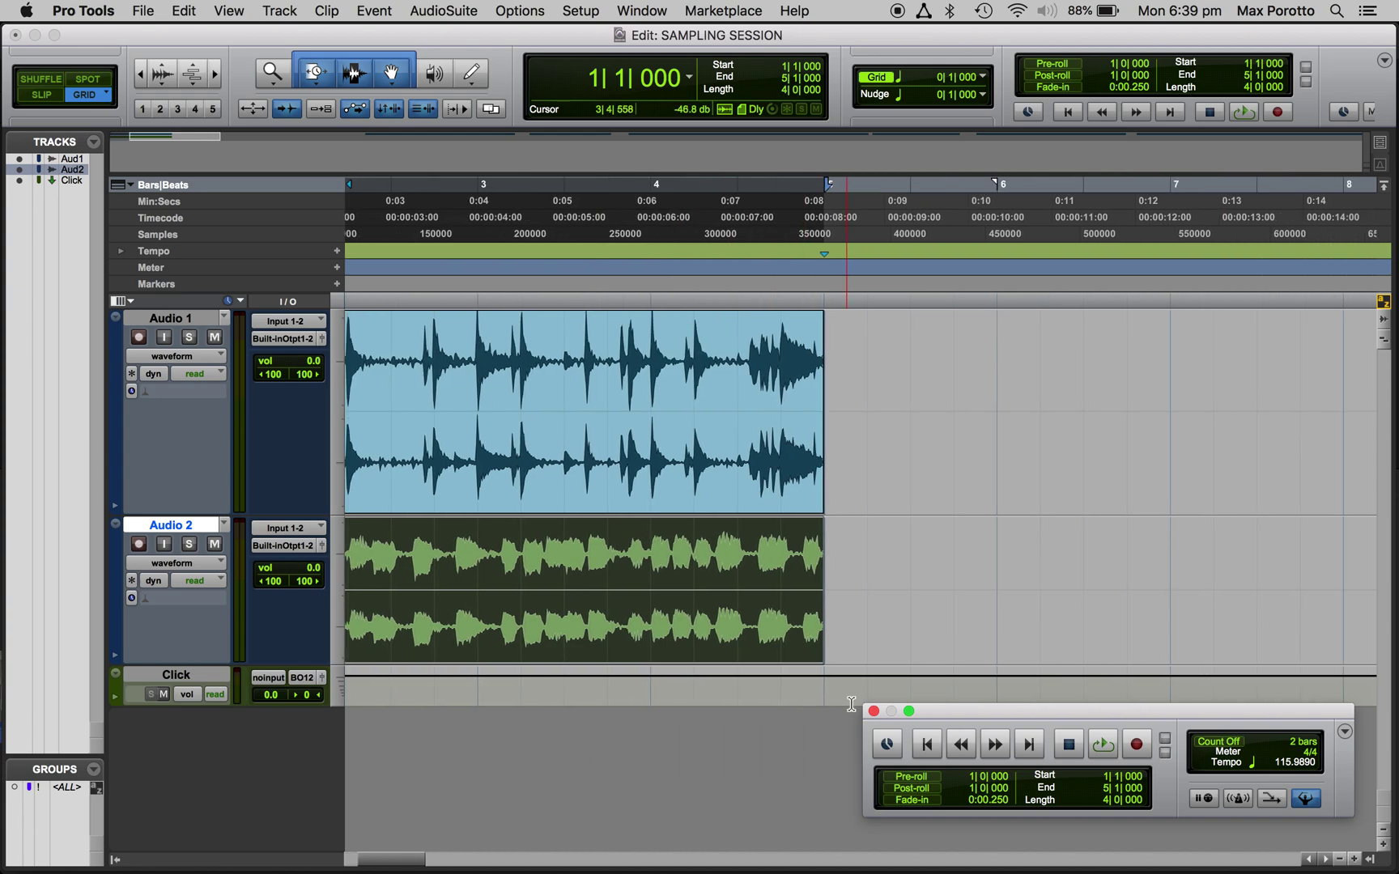
{"action": "scroll", "coordinate": [851, 703], "scroll_direction": "right", "scroll_amount": 20}
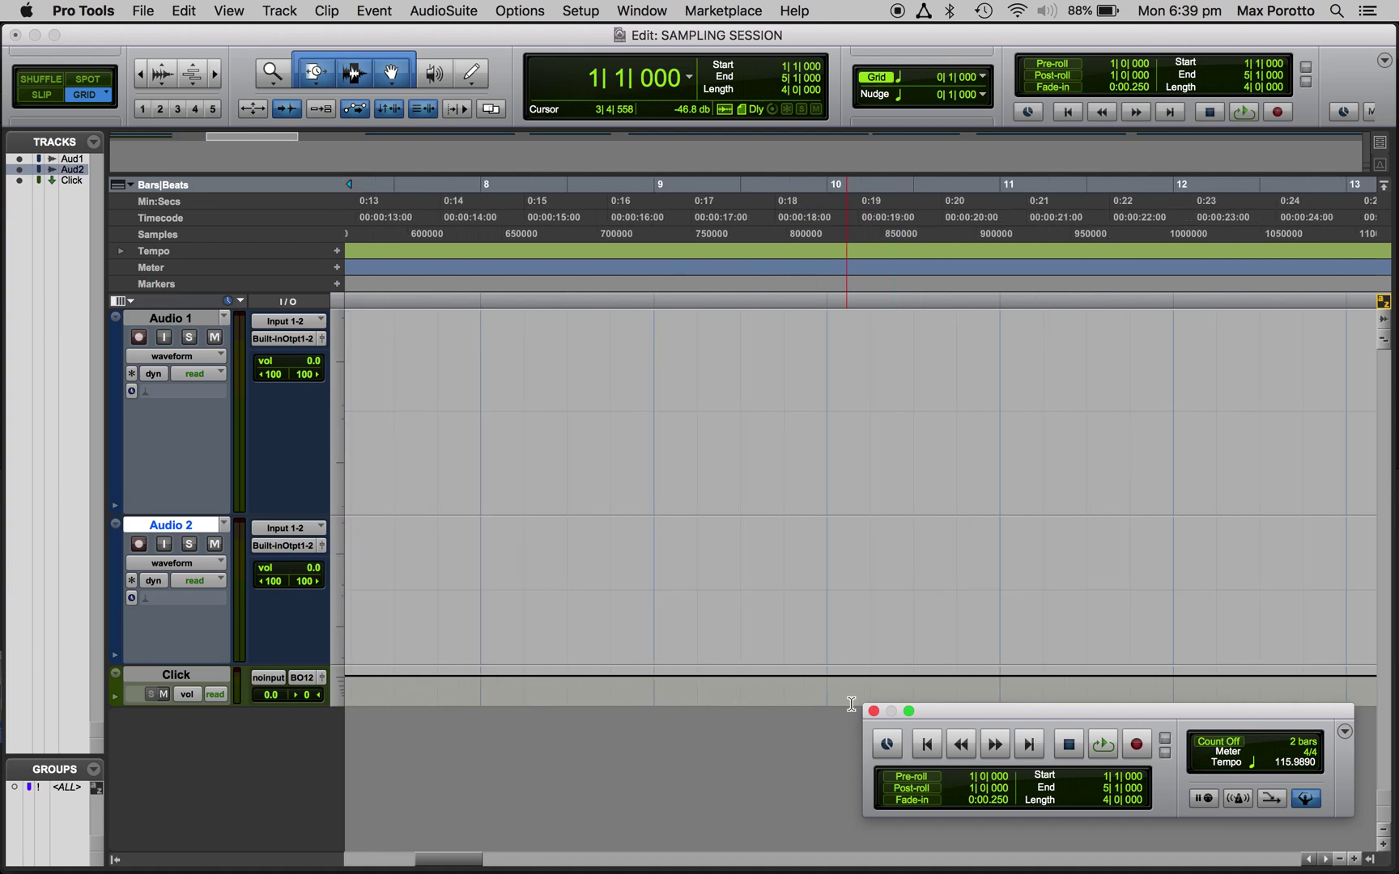
{"action": "scroll", "coordinate": [851, 704], "scroll_direction": "left", "scroll_amount": 20}
{"action": "scroll", "coordinate": [851, 704], "scroll_direction": "right", "scroll_amount": 20}
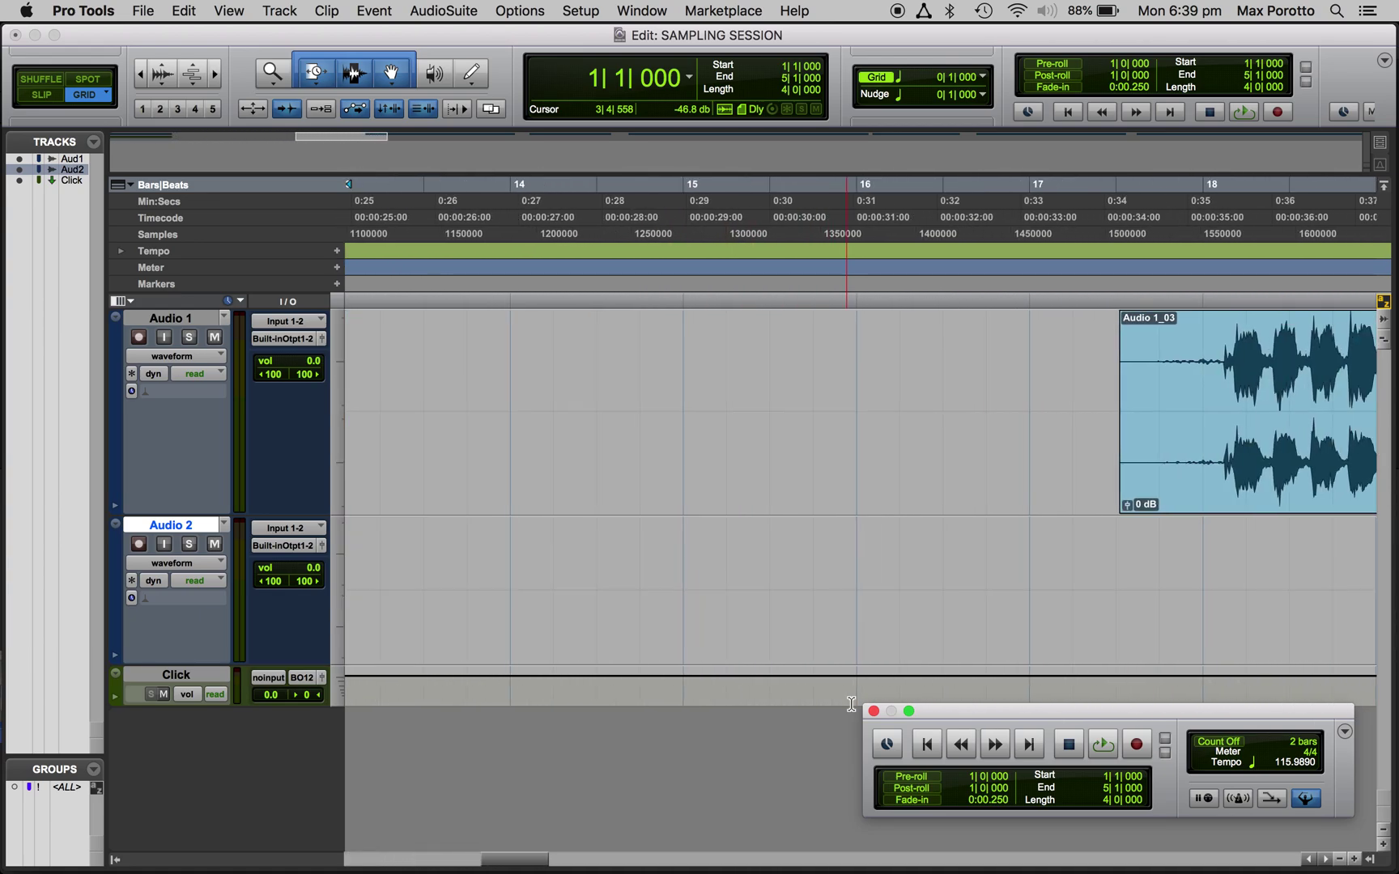
{"action": "left_click_drag", "start_coordinate": [314, 81], "coordinate": [346, 76]}
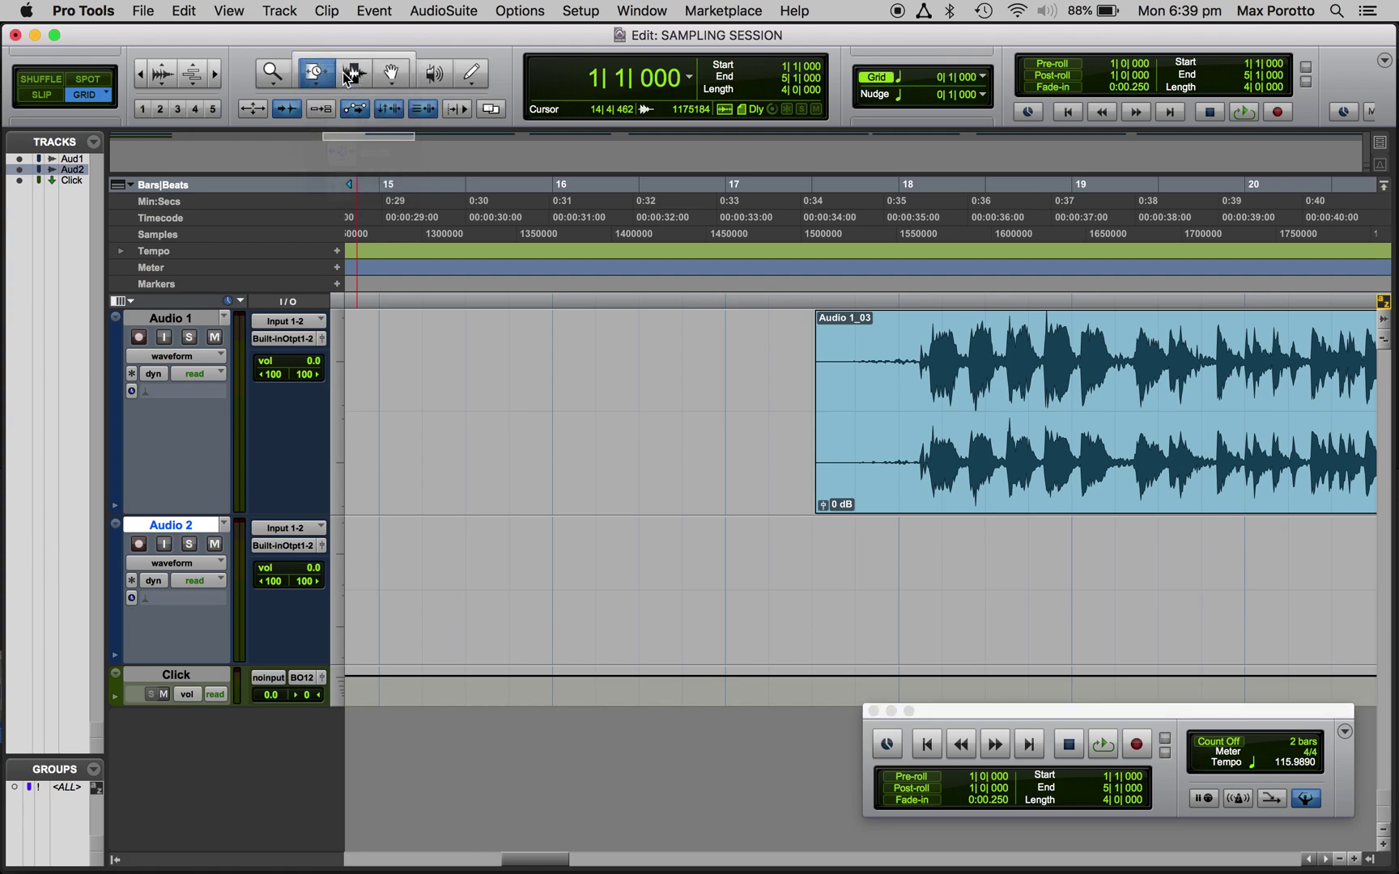
{"action": "left_click", "coordinate": [353, 56]}
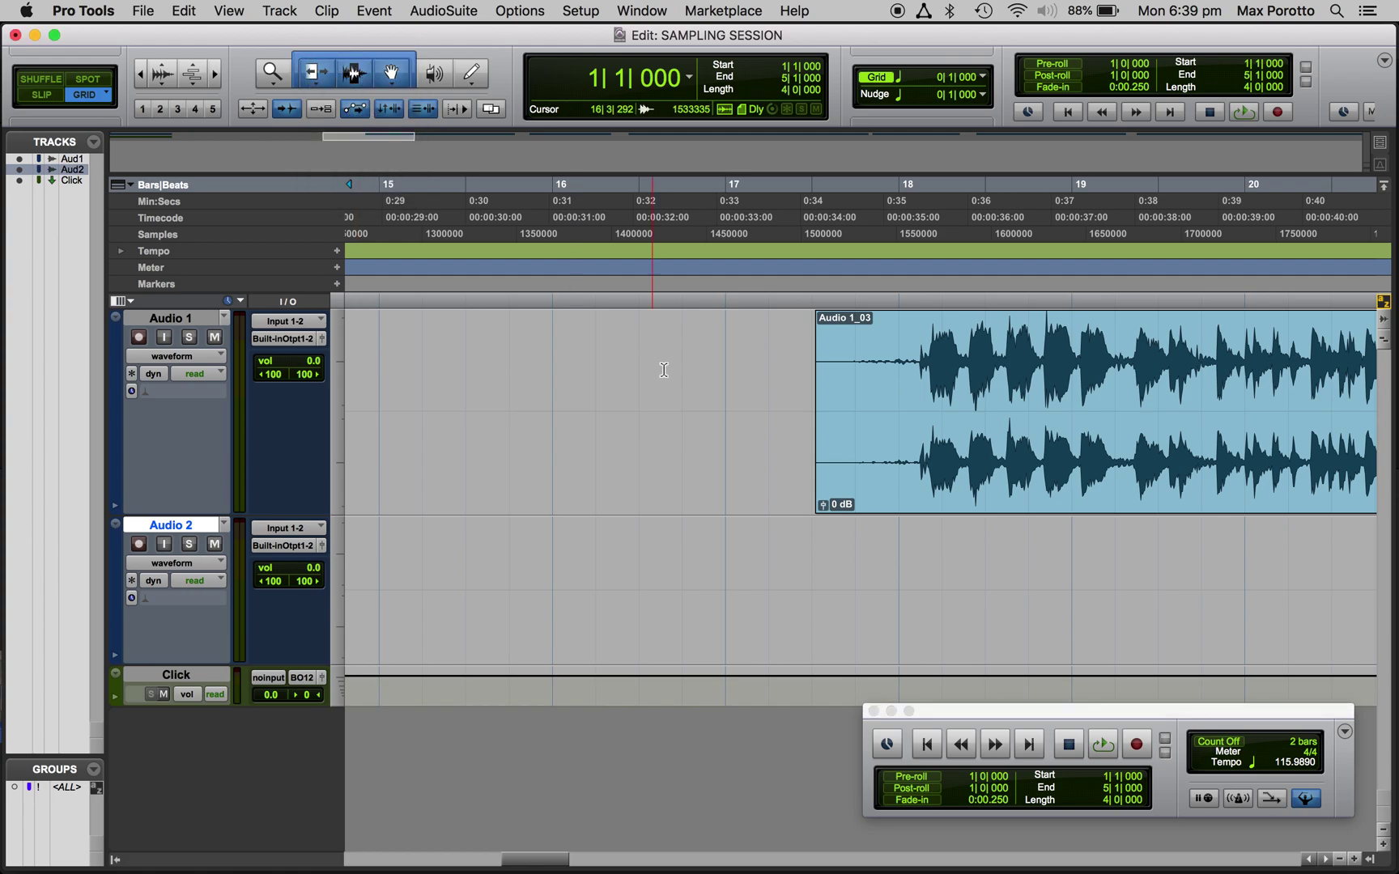
Look through the remaining recorded clips further along the Audio 1 track.
{"action": "scroll", "coordinate": [661, 369], "scroll_direction": "right", "scroll_amount": 10}
{"action": "scroll", "coordinate": [664, 369], "scroll_direction": "right", "scroll_amount": 15}
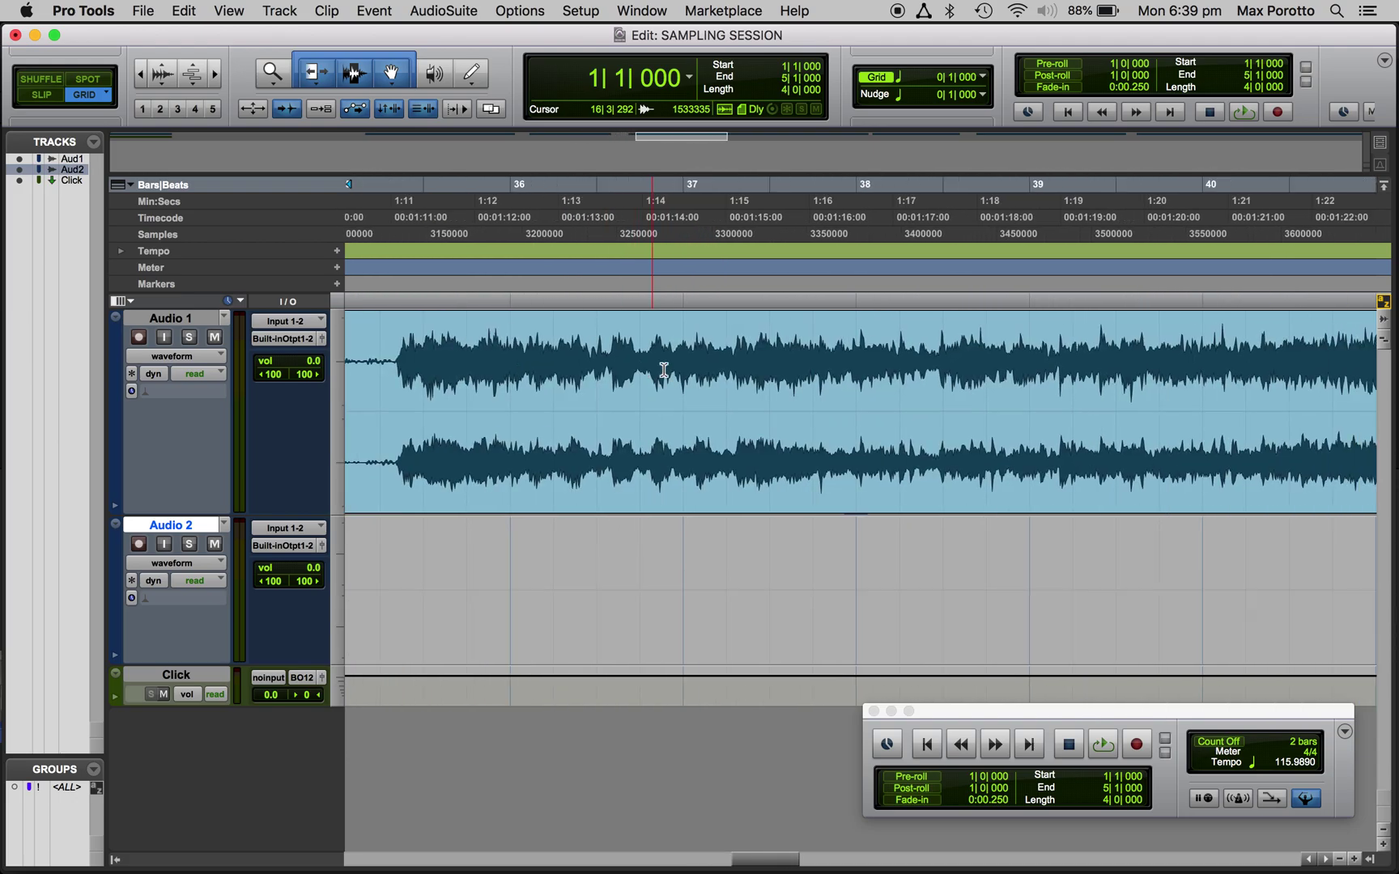
{"action": "scroll", "coordinate": [664, 369], "scroll_direction": "right", "scroll_amount": 3}
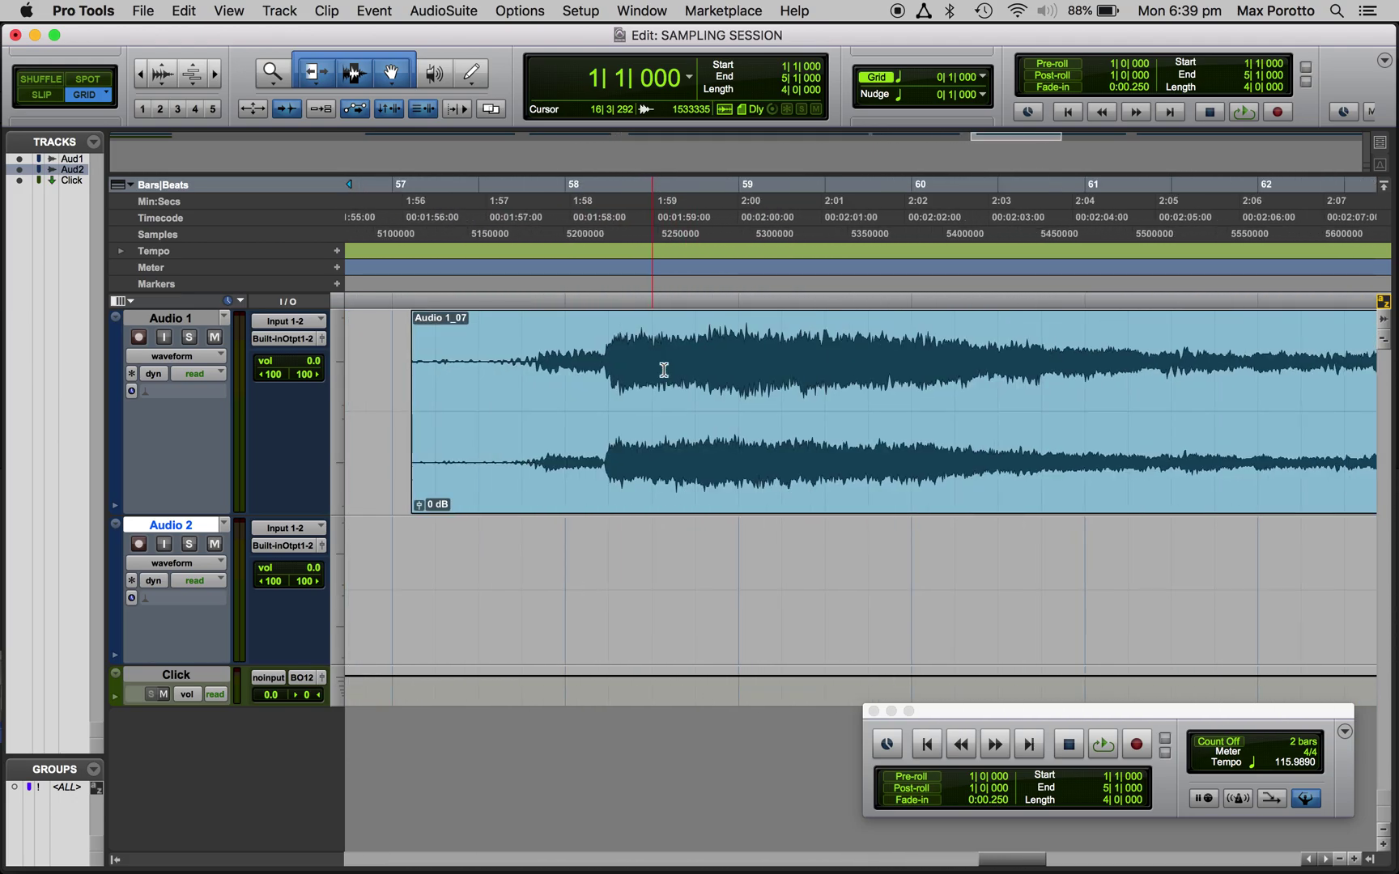
Audition the opening of the Audio 1_07 clip twice from 57|3|000.
{"action": "left_click", "coordinate": [481, 375]}
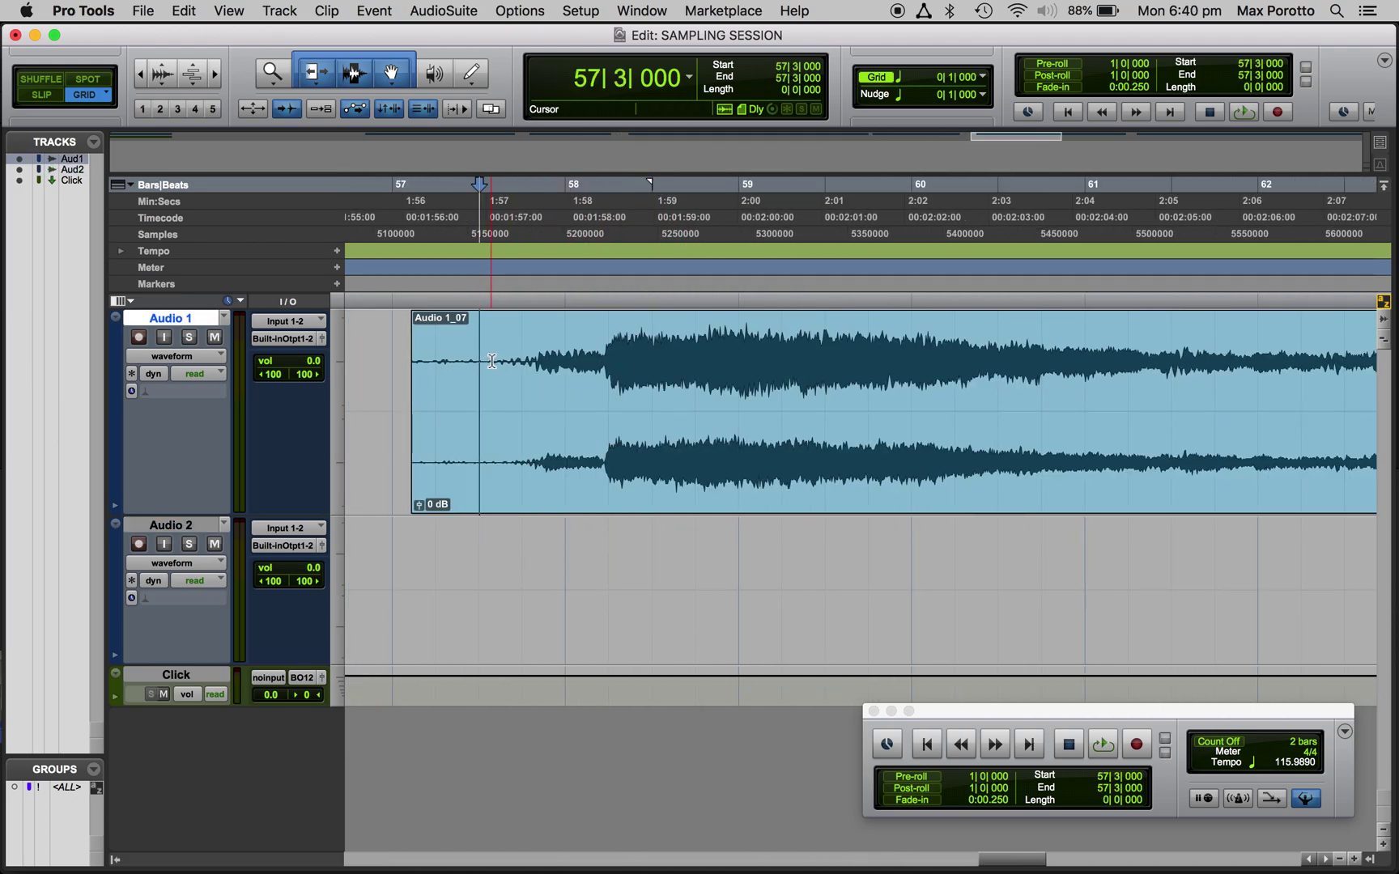
{"action": "key", "text": "space"}
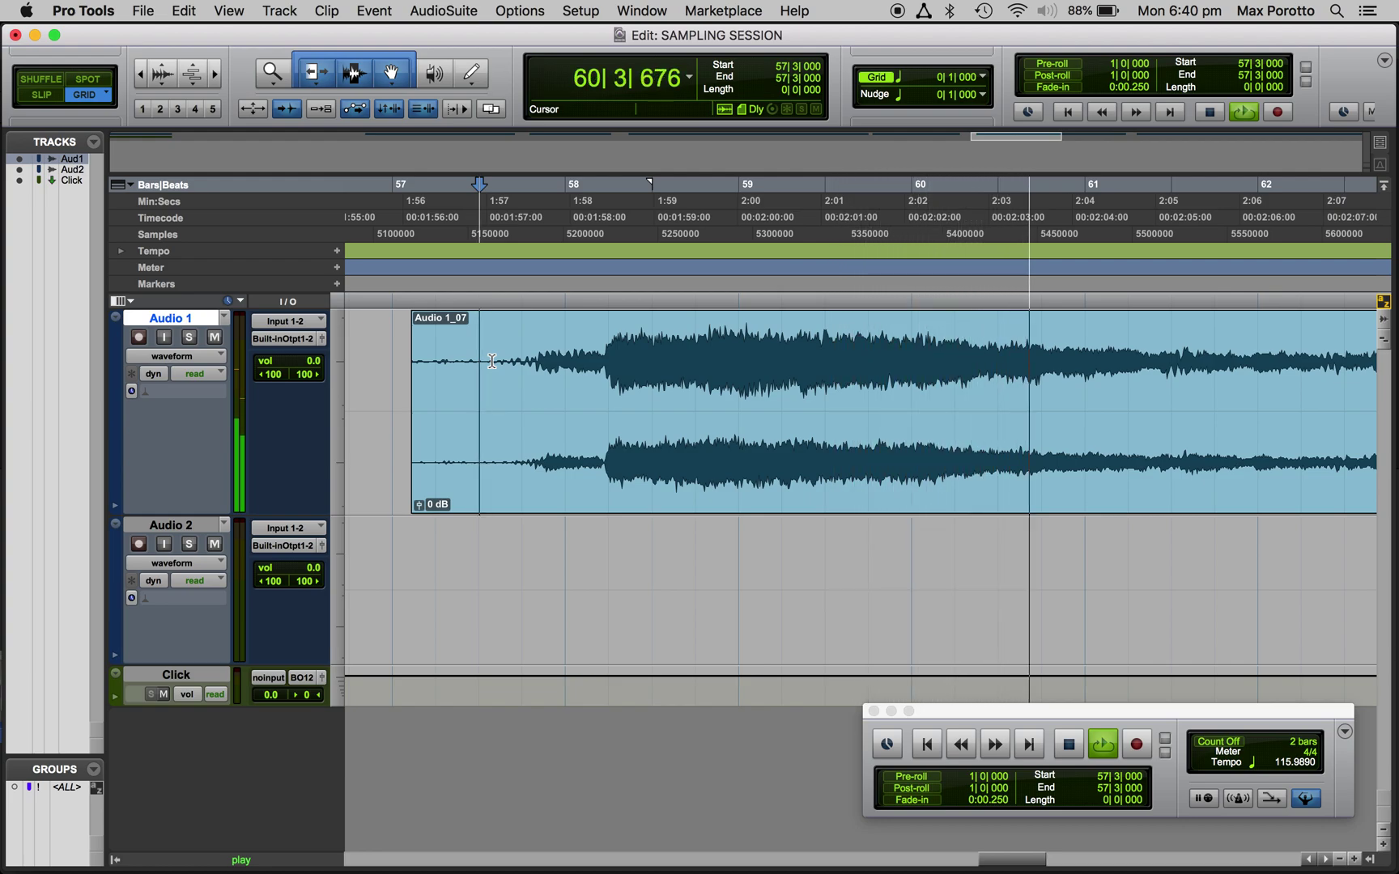
{"action": "key", "text": "space"}
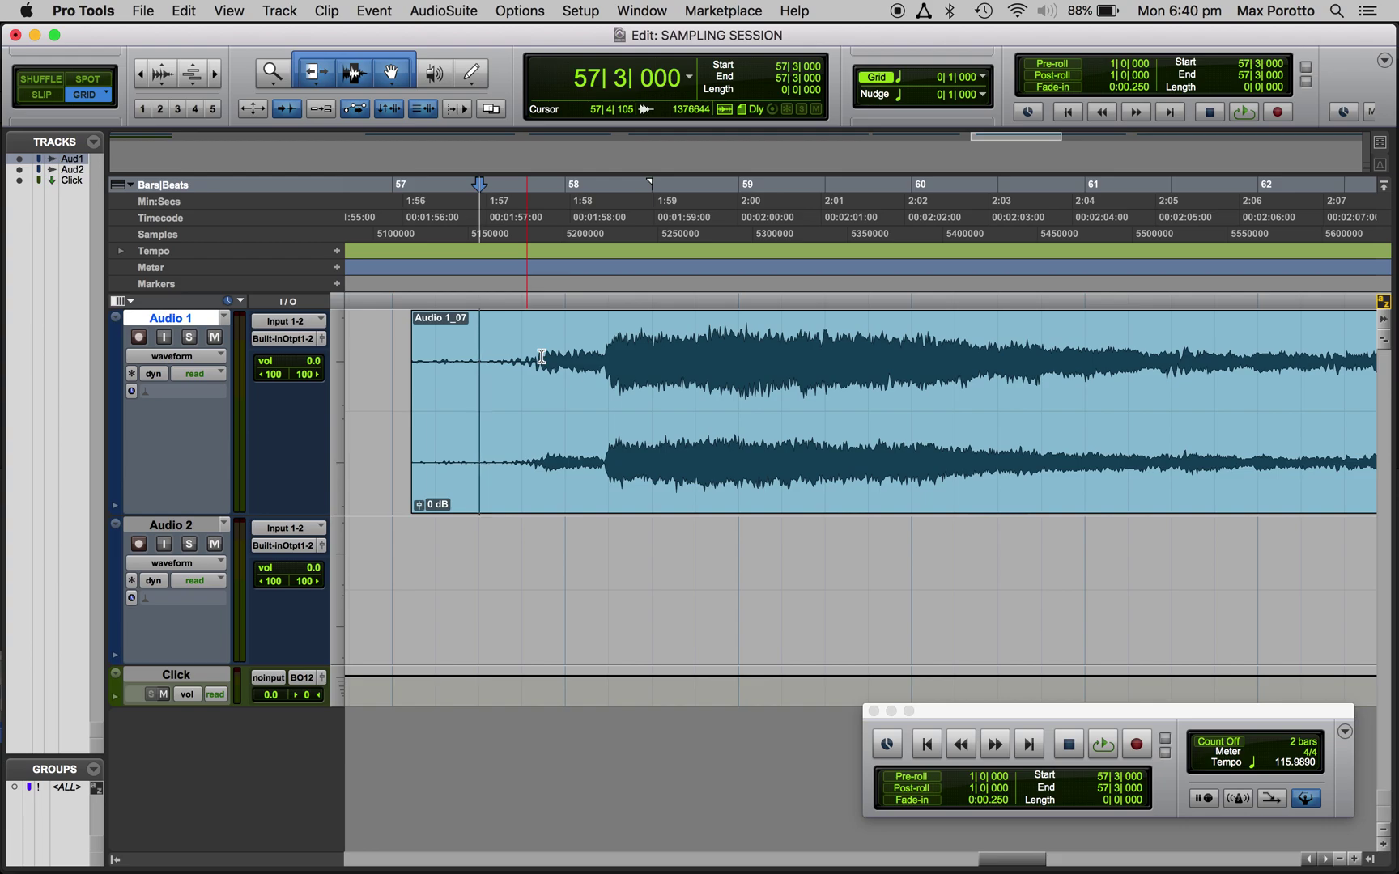
{"action": "key", "text": "space"}
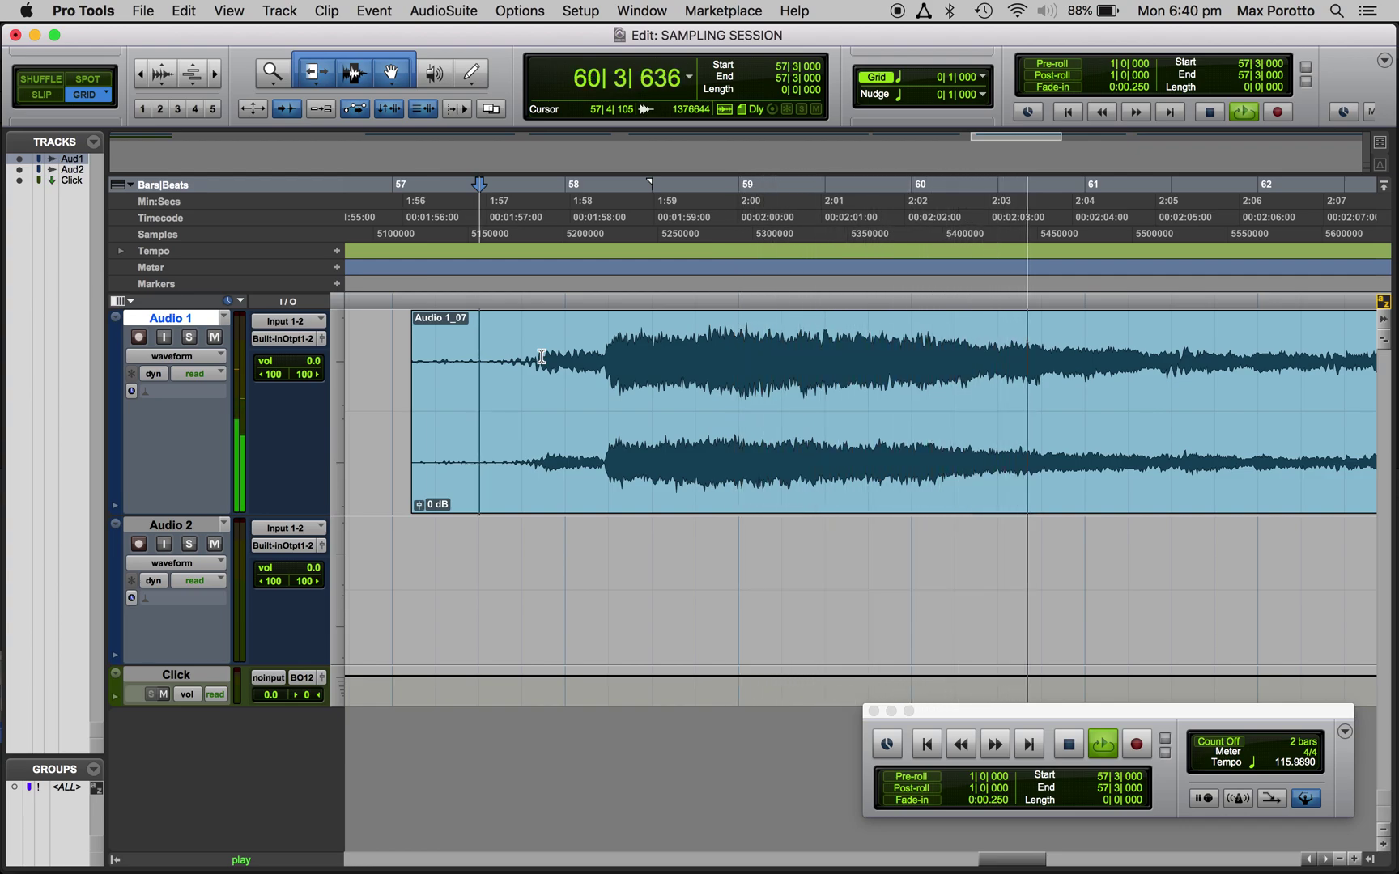
{"action": "key", "text": "space"}
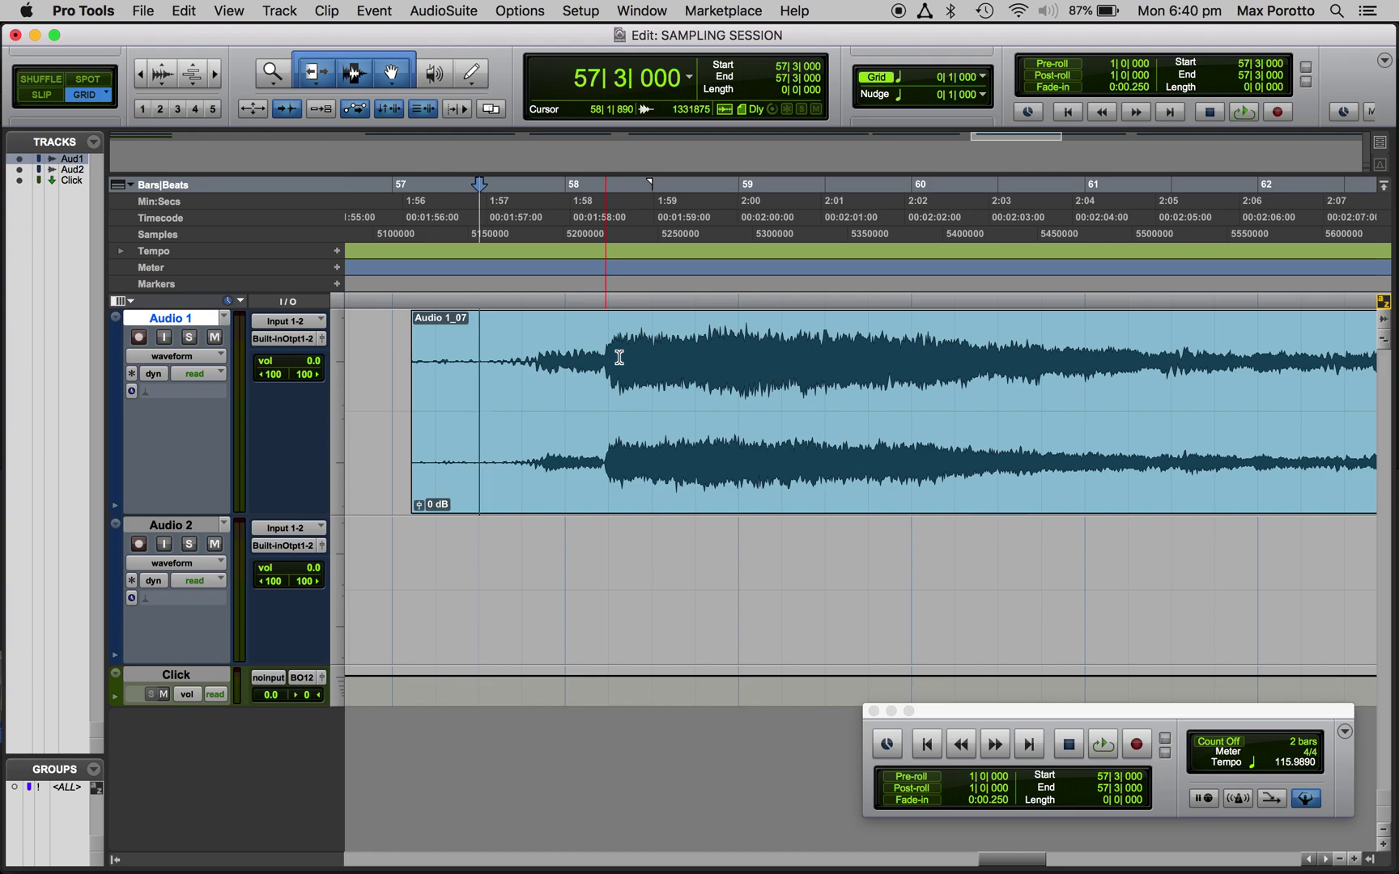
Look back through the earlier clips on the Audio 1 track and return the playback position to the session start.
{"action": "scroll", "coordinate": [619, 357], "scroll_direction": "left", "scroll_amount": 10}
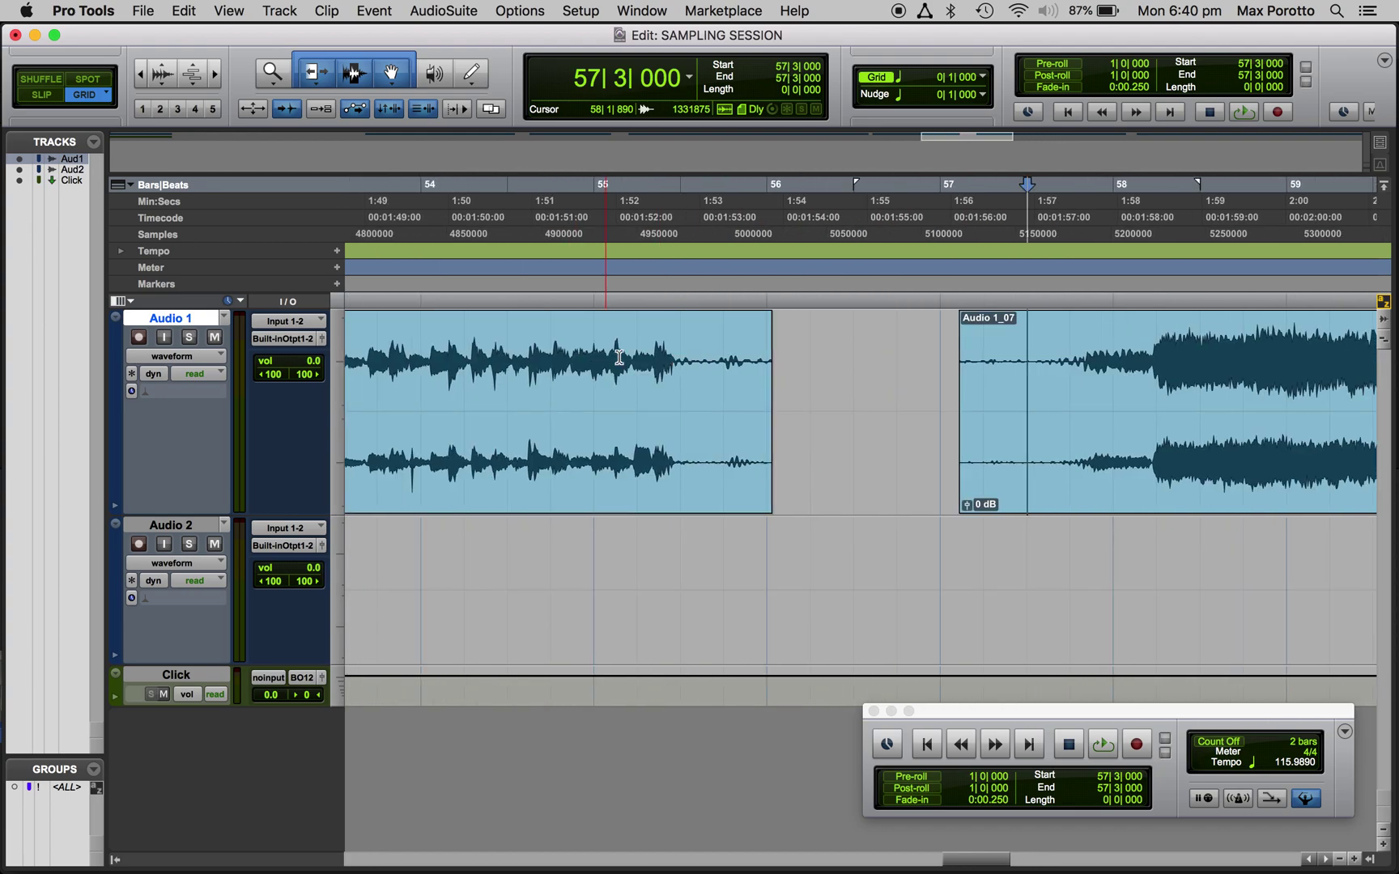
{"action": "scroll", "coordinate": [620, 357], "scroll_direction": "left", "scroll_amount": 10}
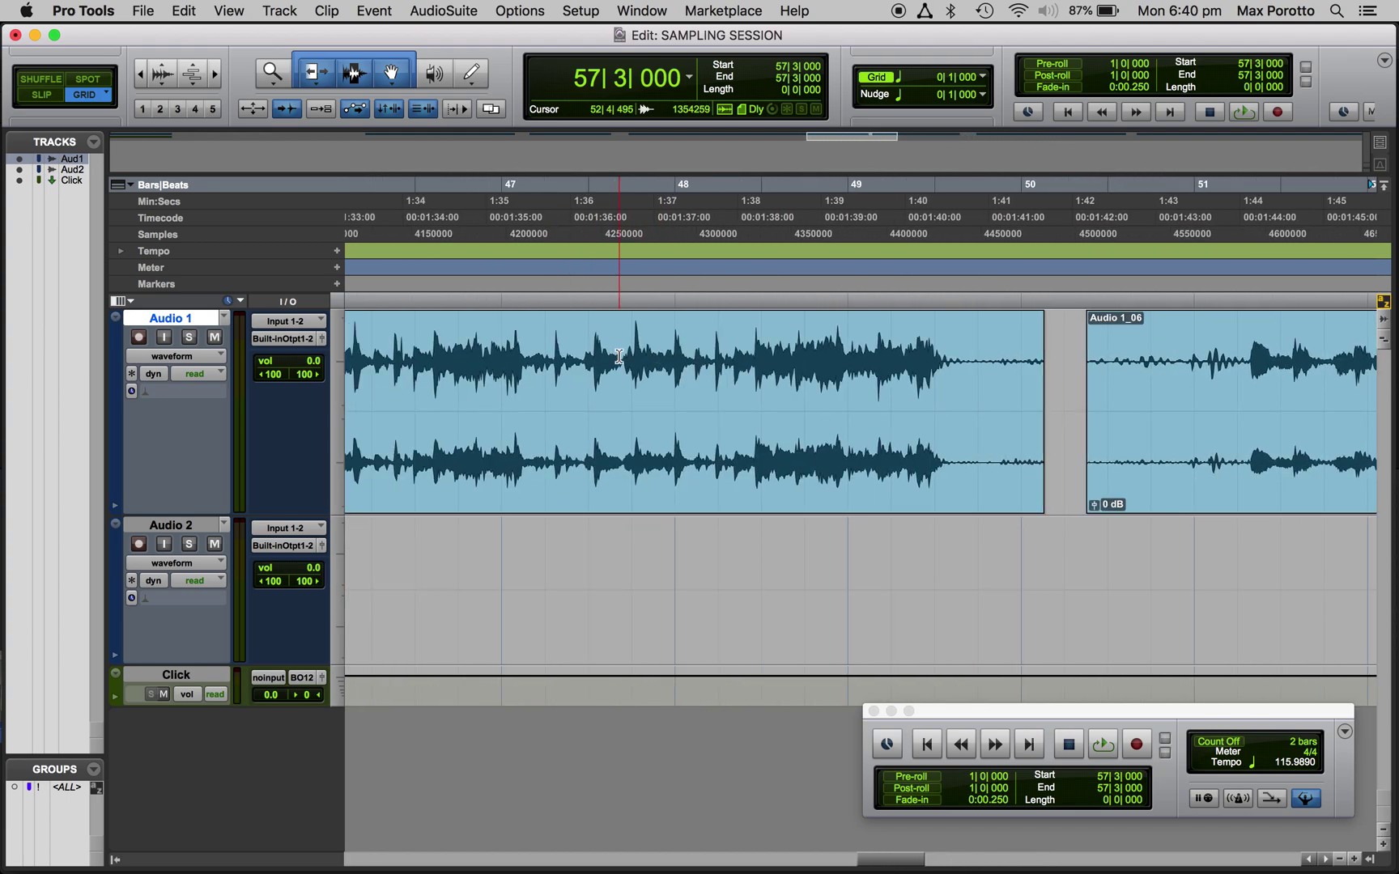
{"action": "scroll", "coordinate": [620, 357], "scroll_direction": "left", "scroll_amount": 10}
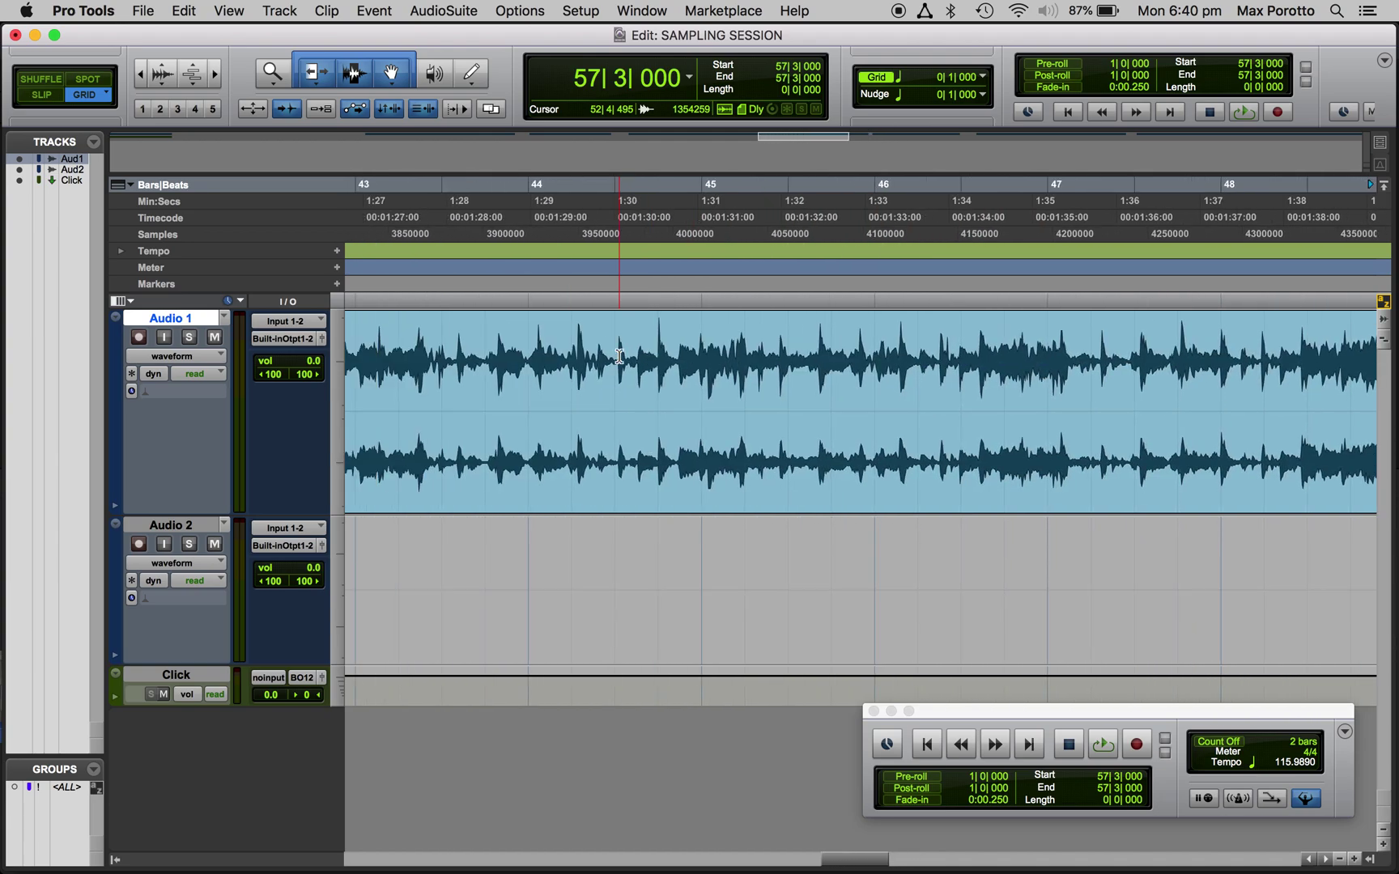
{"action": "scroll", "coordinate": [620, 357], "scroll_direction": "left", "scroll_amount": 5}
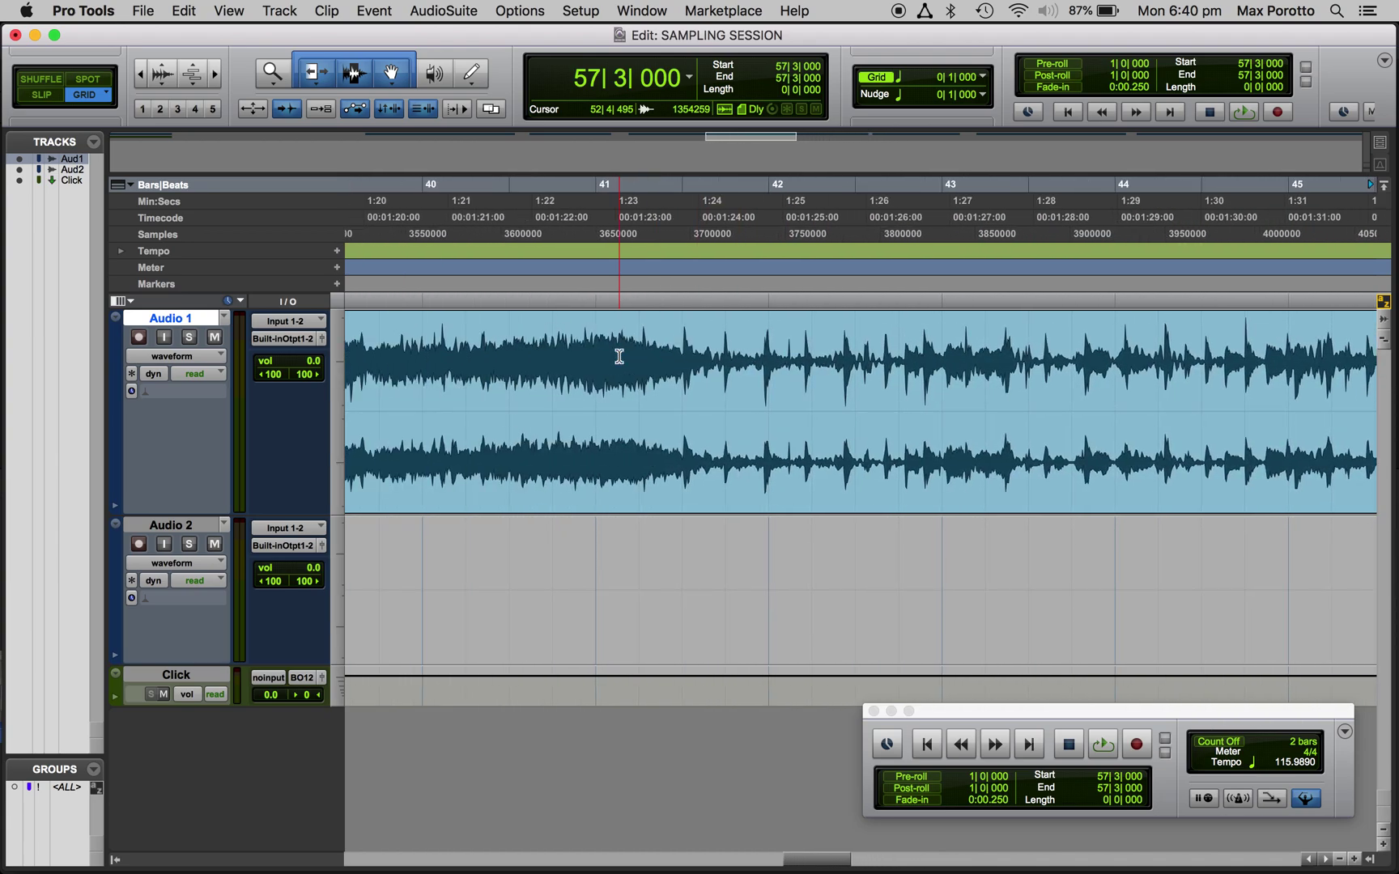
{"action": "key", "text": "Return"}
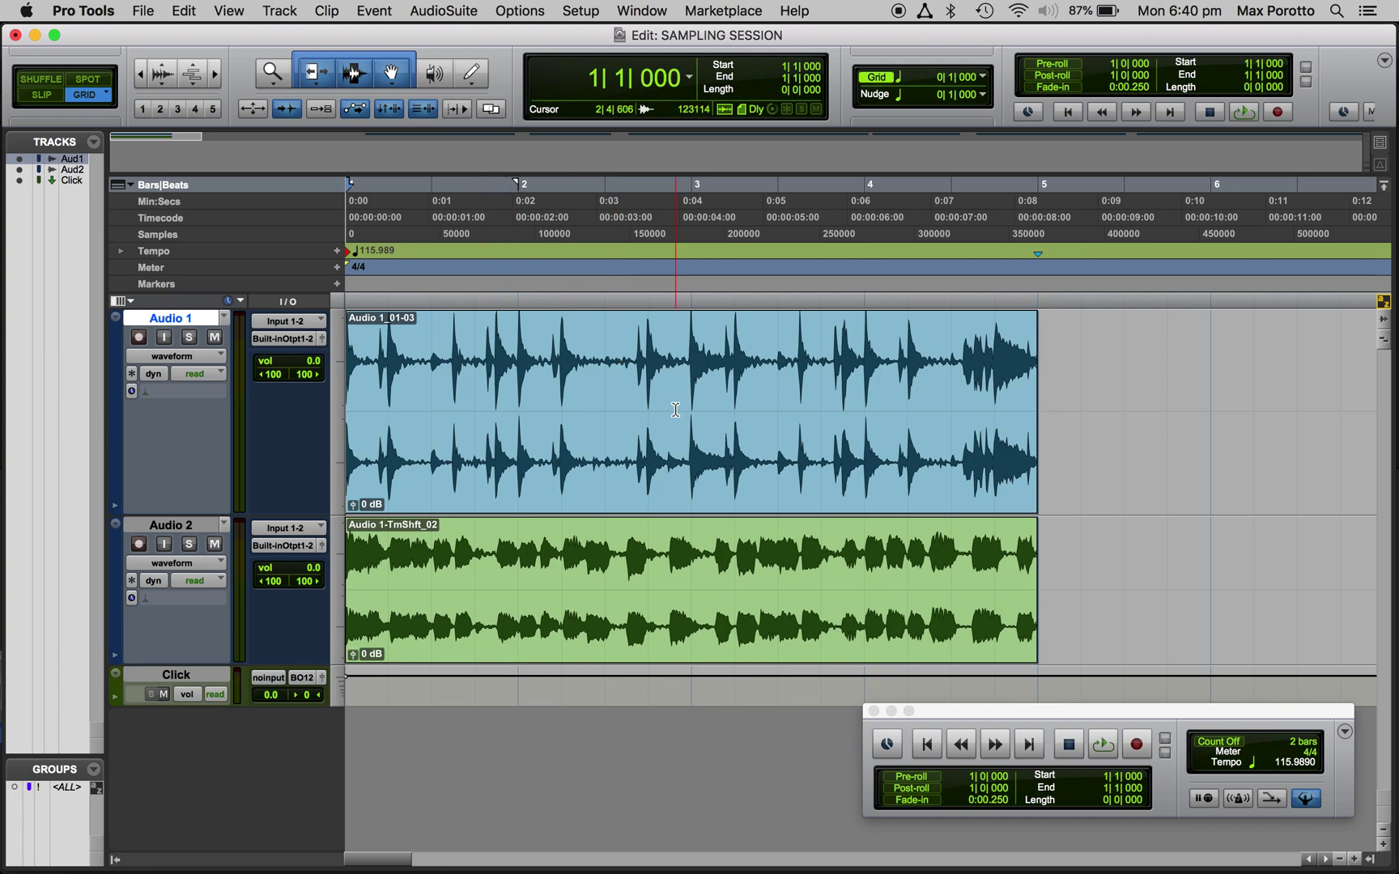